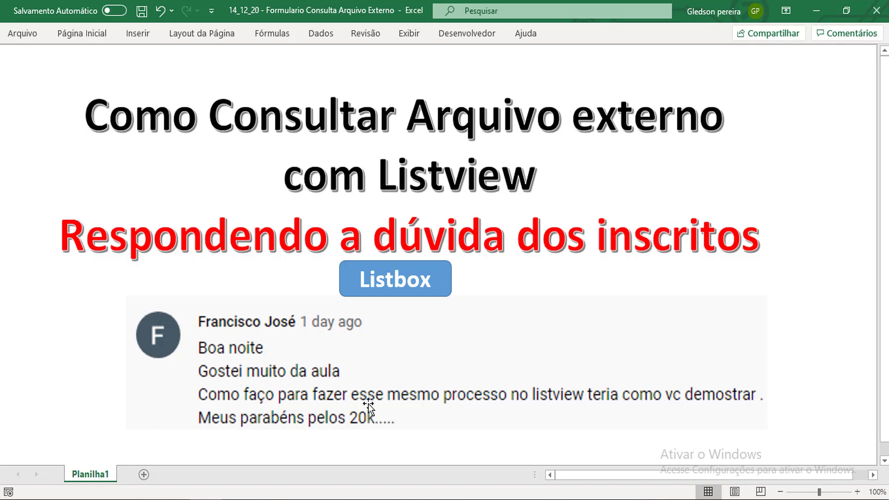
Search the Pesquisa form for 'sousa', which returns 2 records, then close the form
left_click(444, 290)
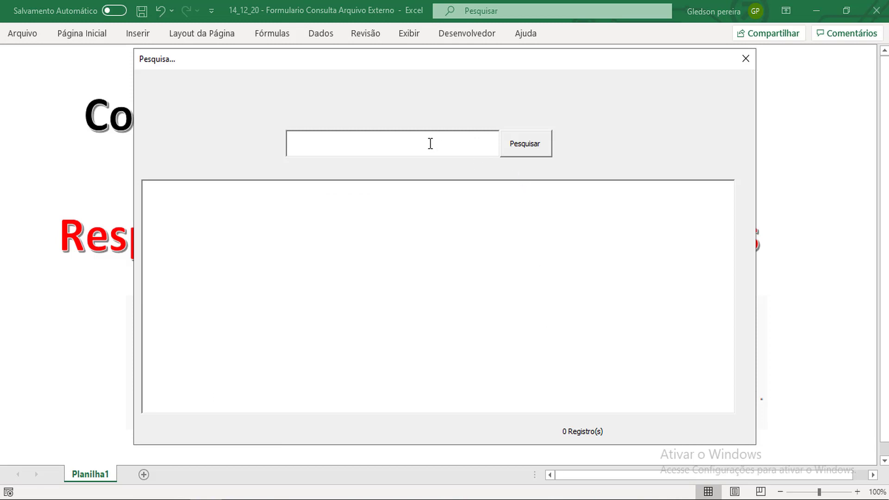
type("sousa")
left_click(514, 153)
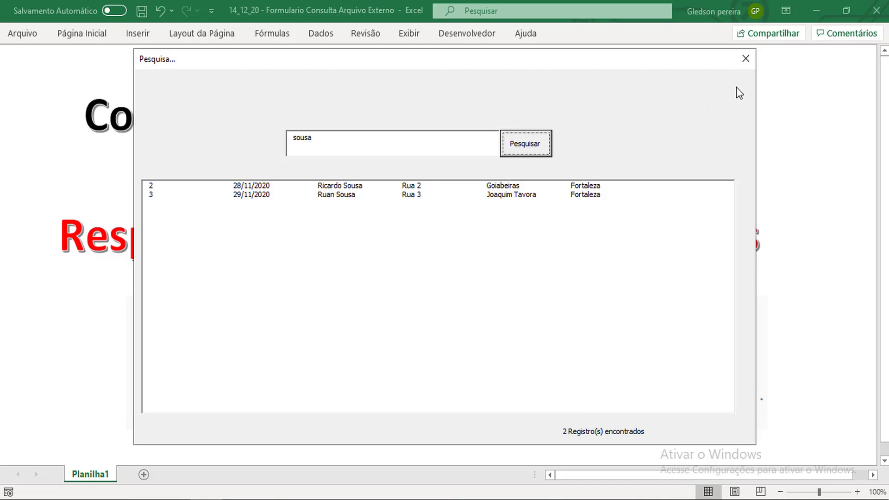
left_click(746, 59)
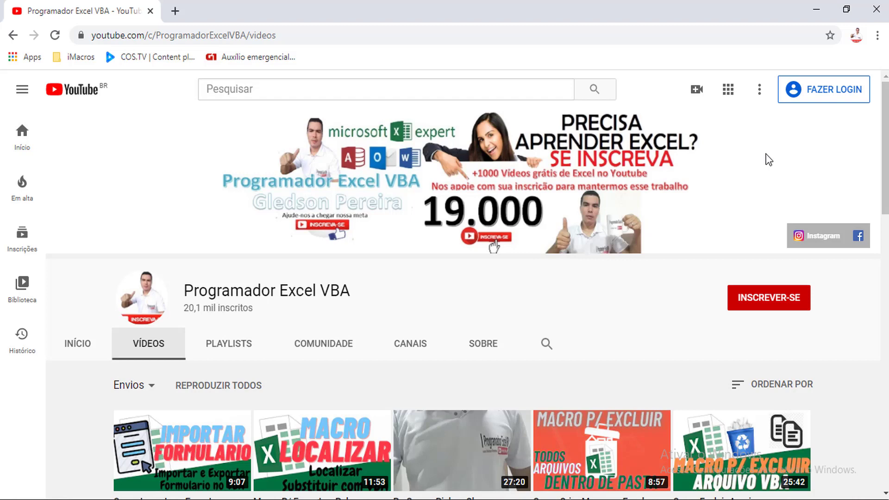
Switch from the YouTube channel page in Chrome to File Explorer on Documentos
key("alt+Tab")
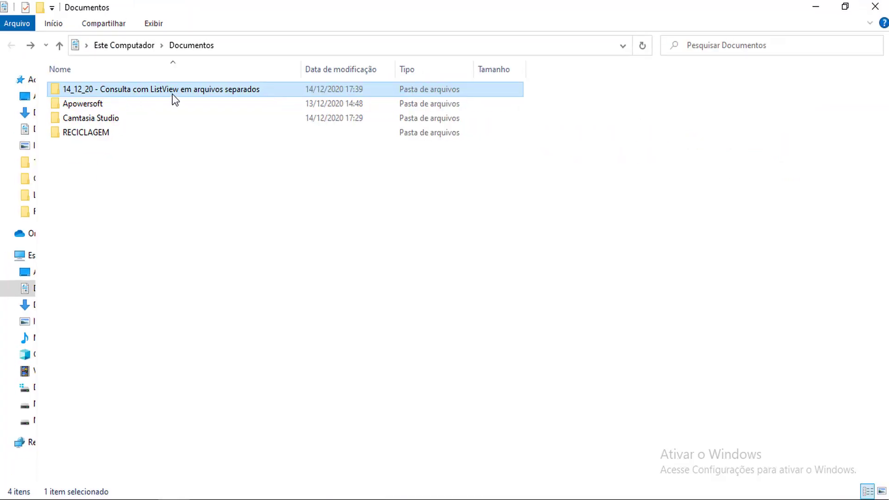
Enter the 14_12_20 folder, widen the Nome column, and open '14_12_20 - Base de Dados'
double_click(174, 91)
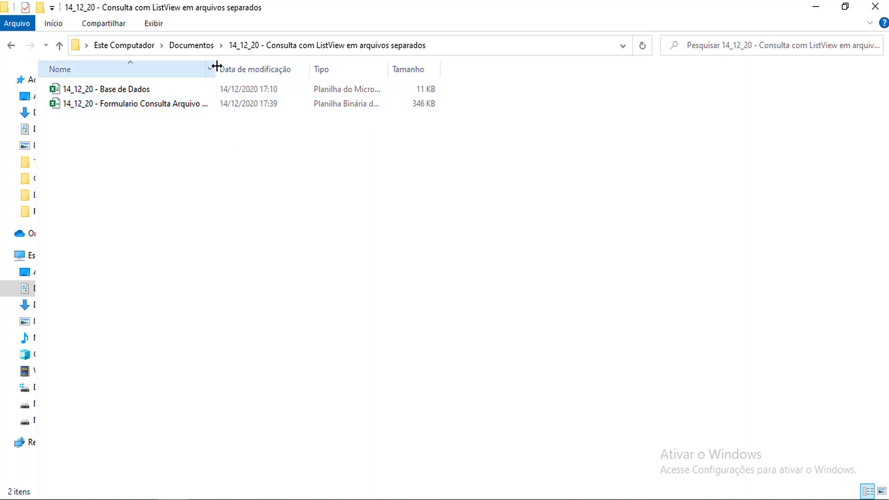
left_click_drag(217, 66, 274, 67)
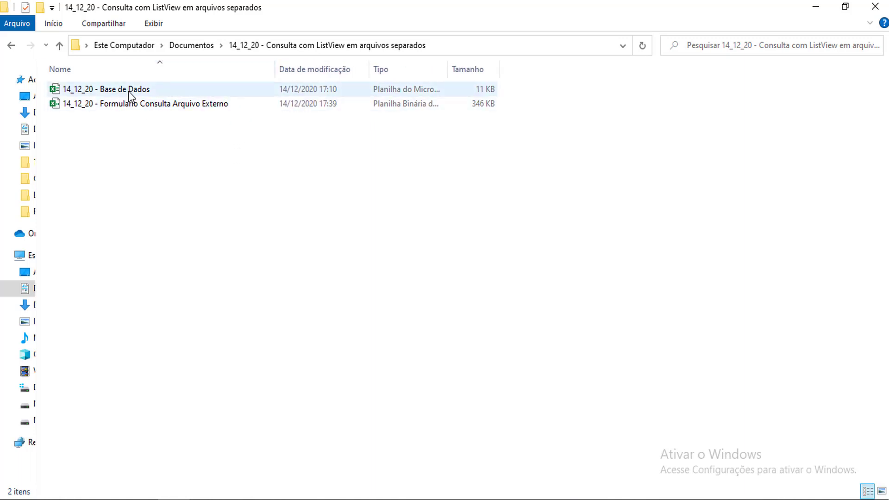
left_click(161, 91)
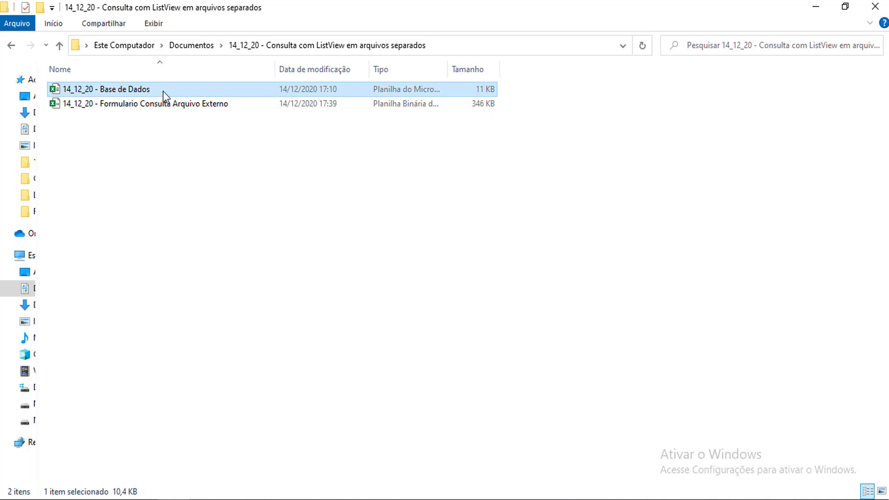
double_click(163, 90)
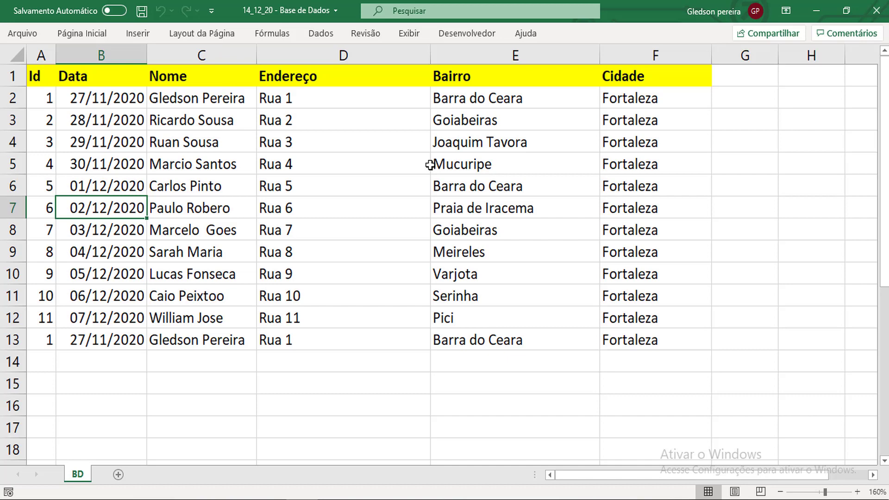
Review the BD sheet records by selecting columns A:F, then the Nome column C
mouse_move(42, 55)
left_mouse_down()
mouse_move(685, 122)
mouse_move(689, 139)
left_mouse_up()
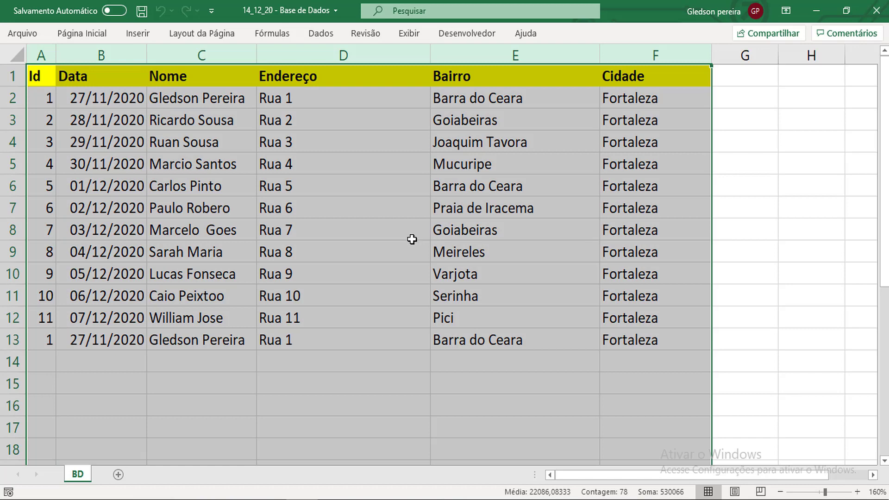
left_click(344, 194)
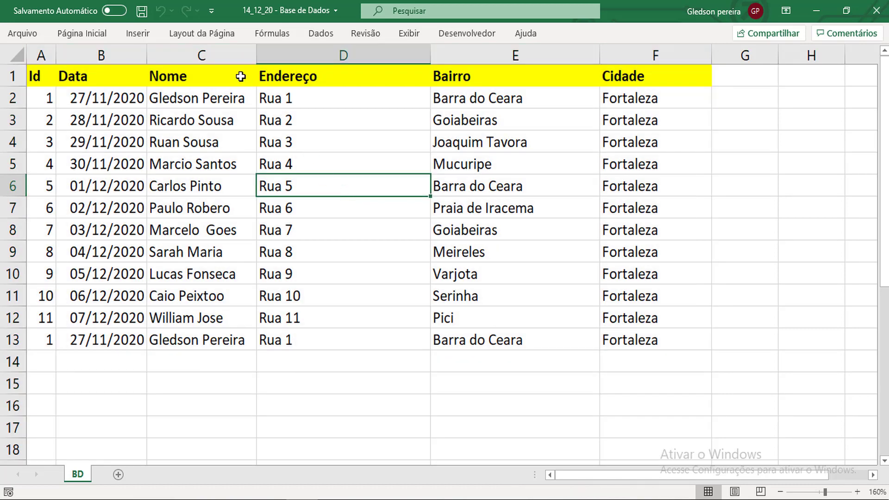
left_click(217, 57)
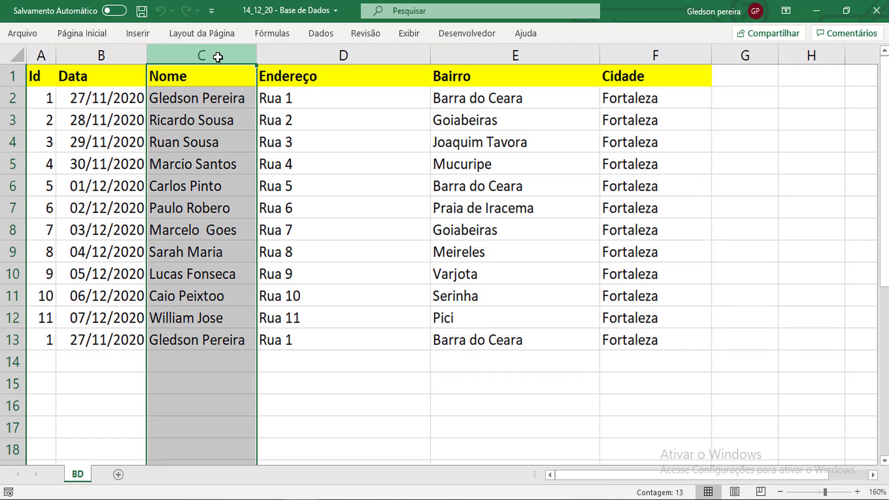
Close Base de Dados and open the '14_12_20 - Formulario Consulta Arquivo Externo' workbook
left_click(877, 10)
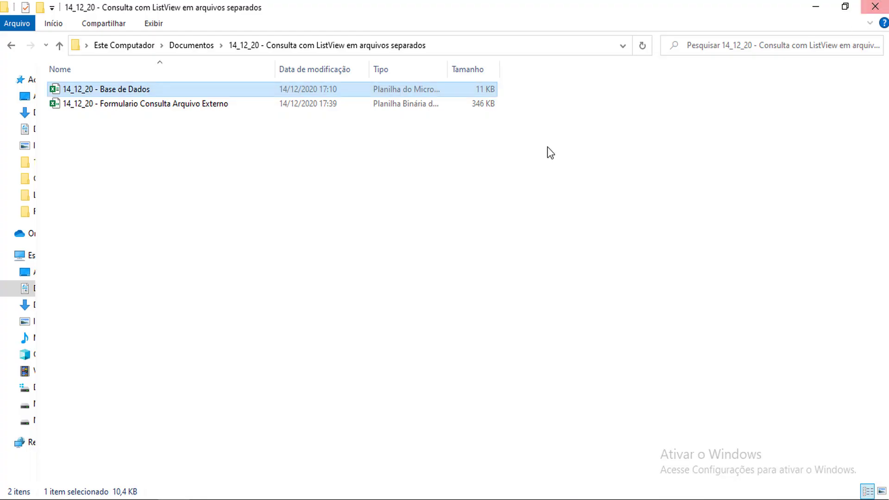
left_click(225, 103)
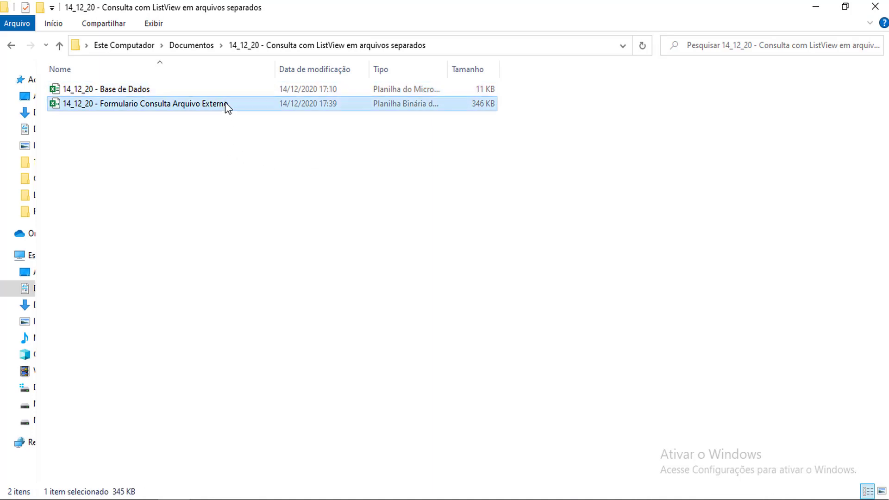
mouse_move(209, 105)
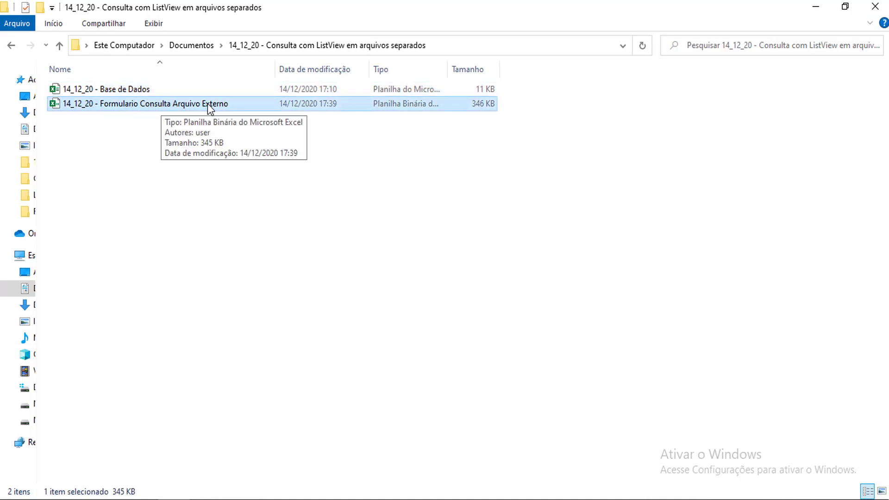
double_click(224, 103)
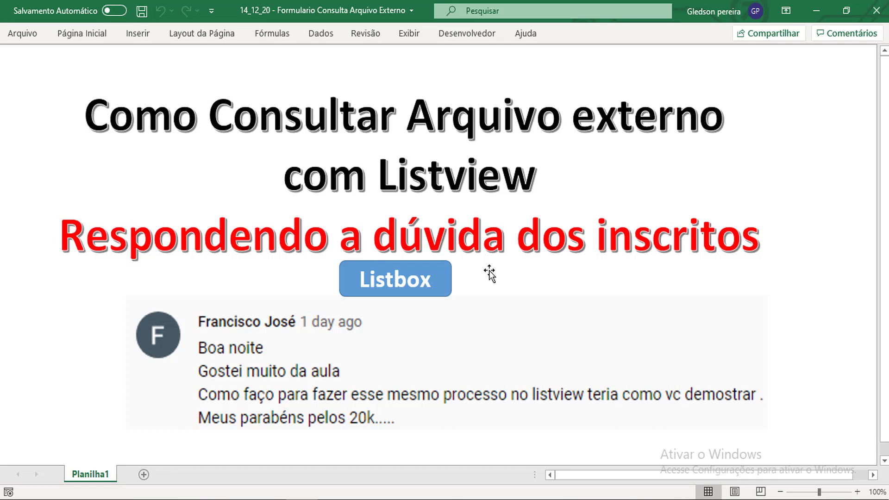
Open Visual Basic from Desenvolvedor, show the project tree with Ctrl+R, and open FrmPrincipal from Formulários
left_click(469, 39)
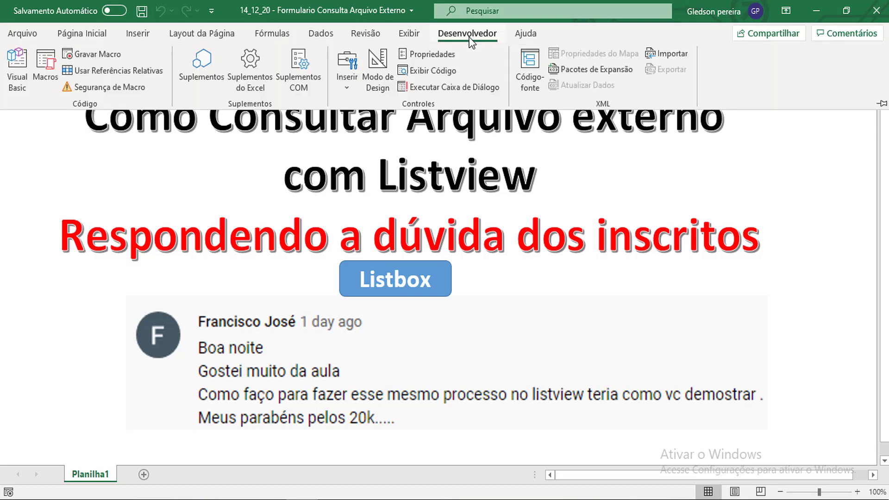
left_click(16, 69)
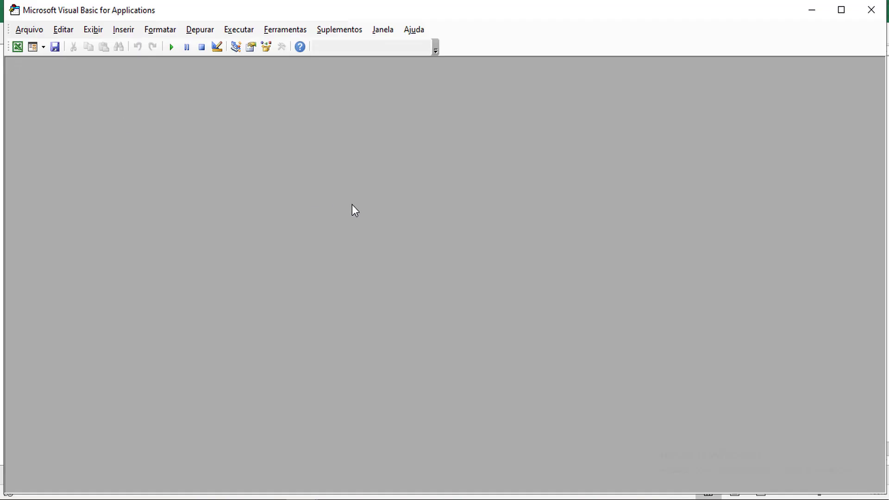
left_click(93, 30)
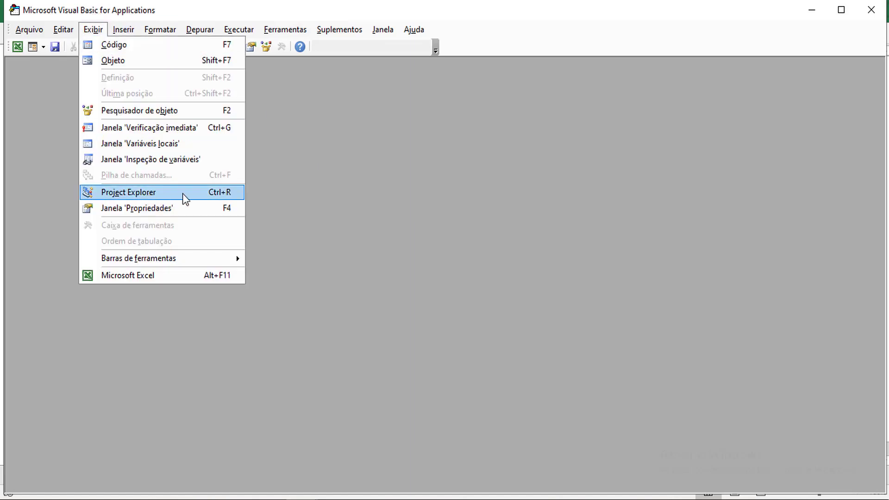
left_click(317, 206)
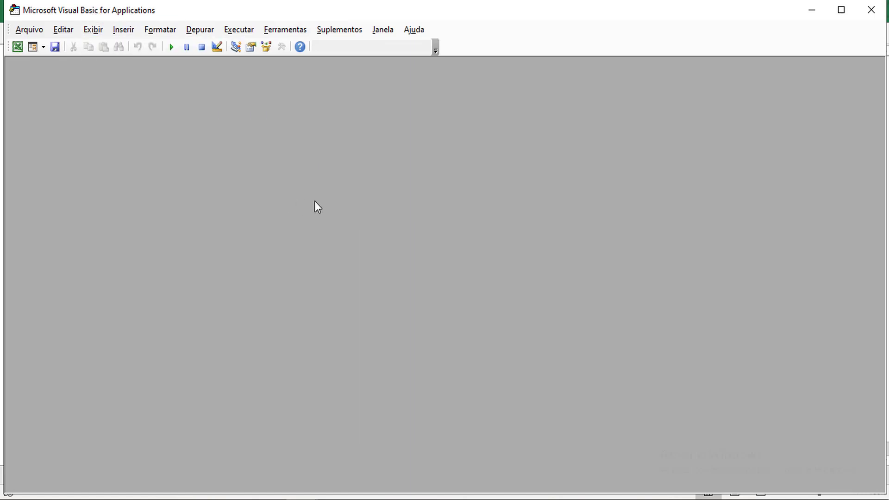
key("ctrl+r")
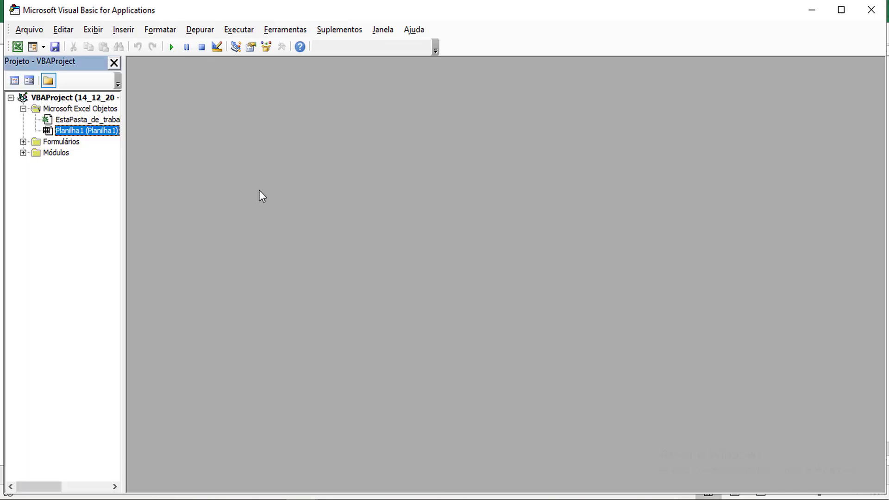
left_click(22, 142)
double_click(79, 153)
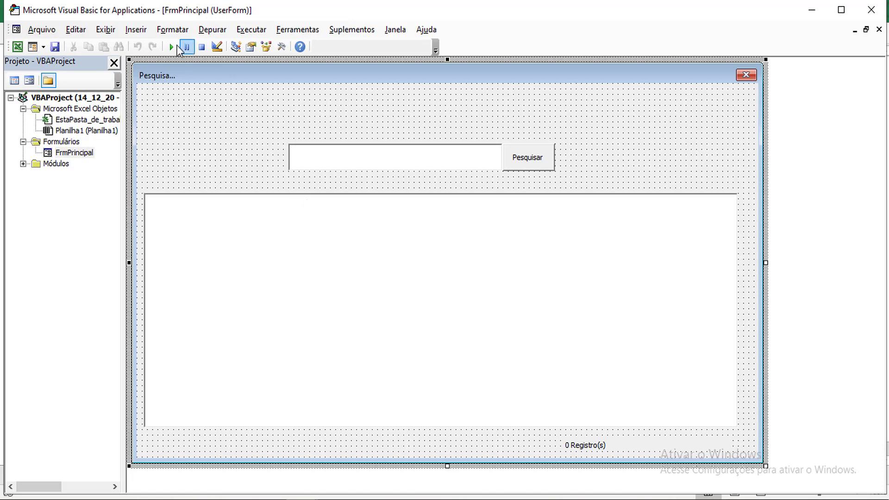
Insert a new blank UserForm1 and enlarge it
left_click(137, 29)
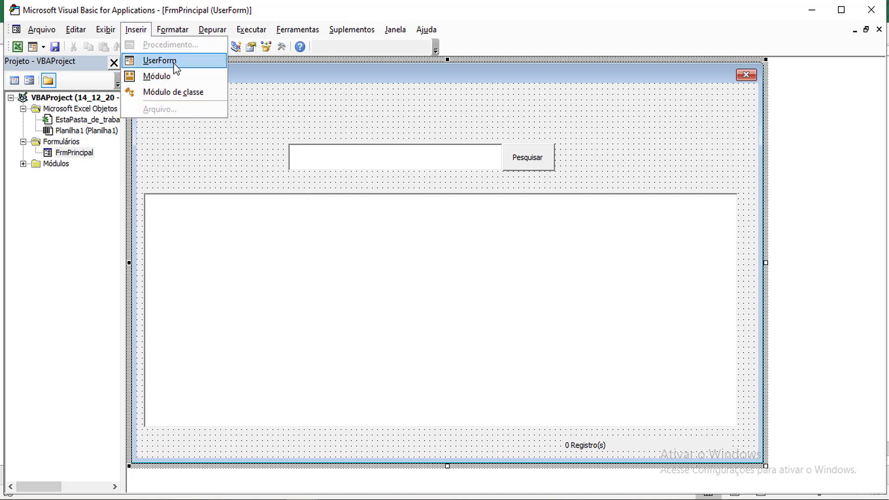
left_click(175, 68)
left_click_drag(343, 228, 769, 486)
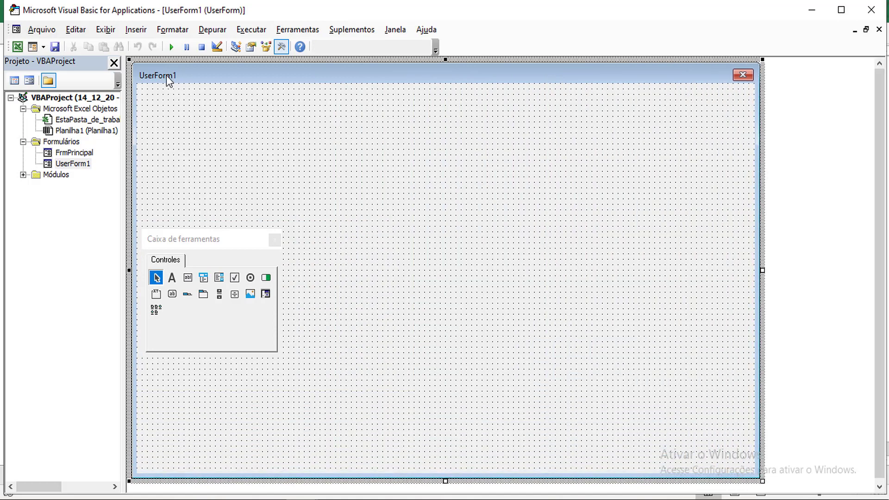
left_click(79, 165)
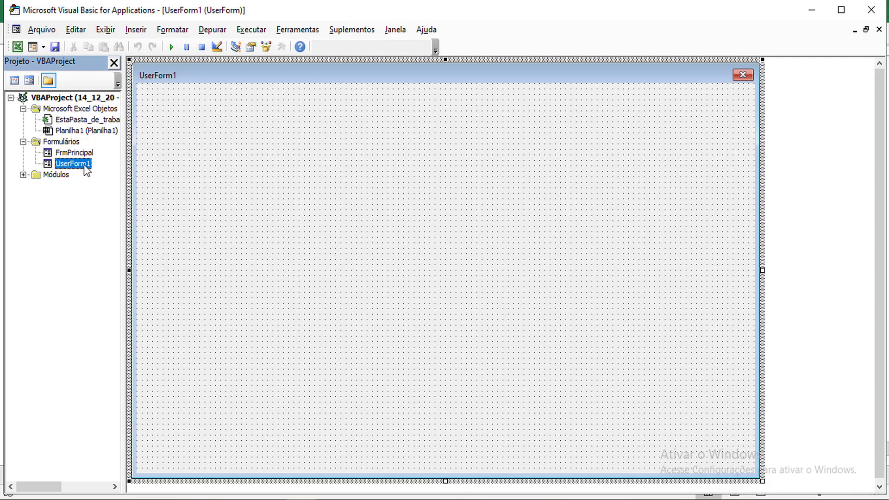
Remove the ListView control from the toolbox with Excluir ListView
left_click(232, 152)
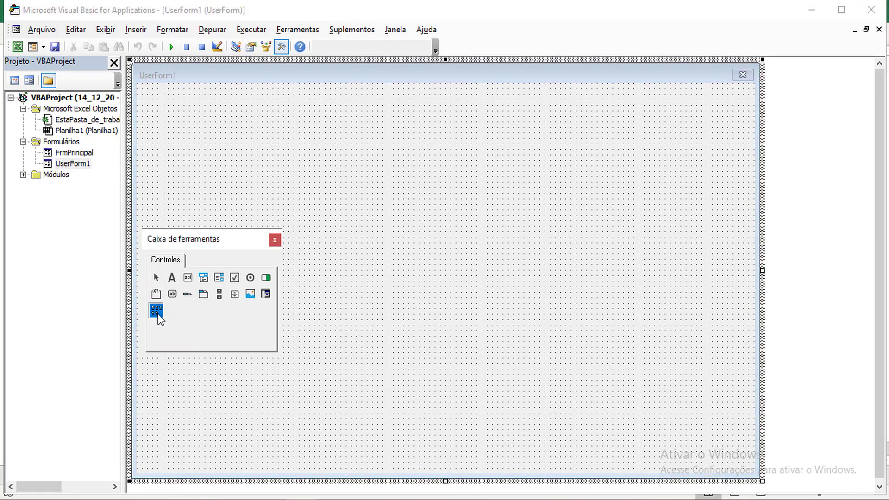
right_click(158, 315)
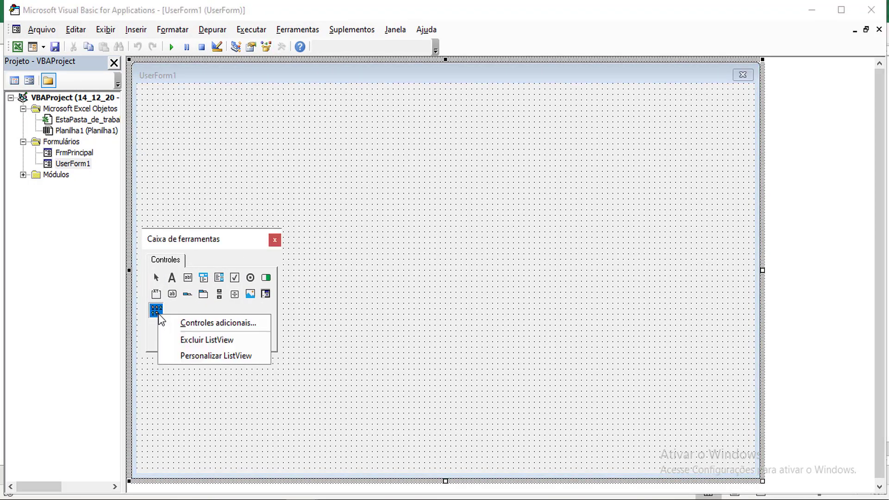
left_click(221, 342)
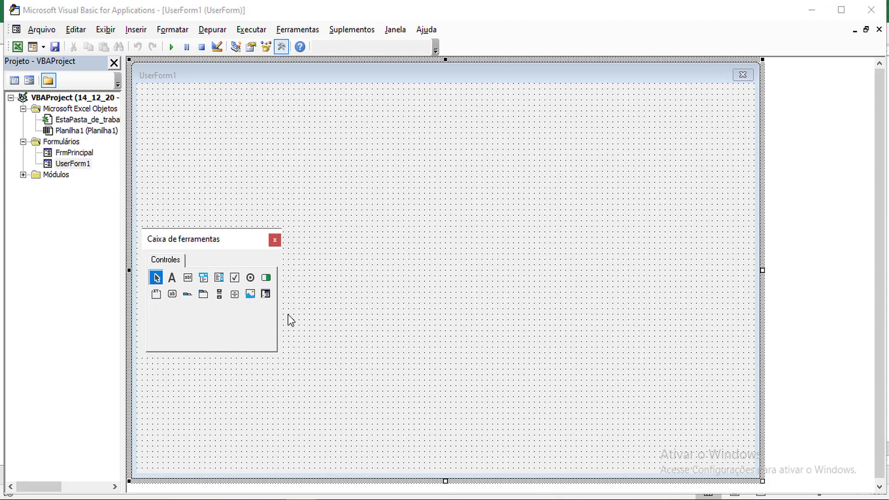
In Ferramentas > Referências, check Microsoft Windows Common Controls 6.0 (SP6) and browse for a reference file
left_click(308, 30)
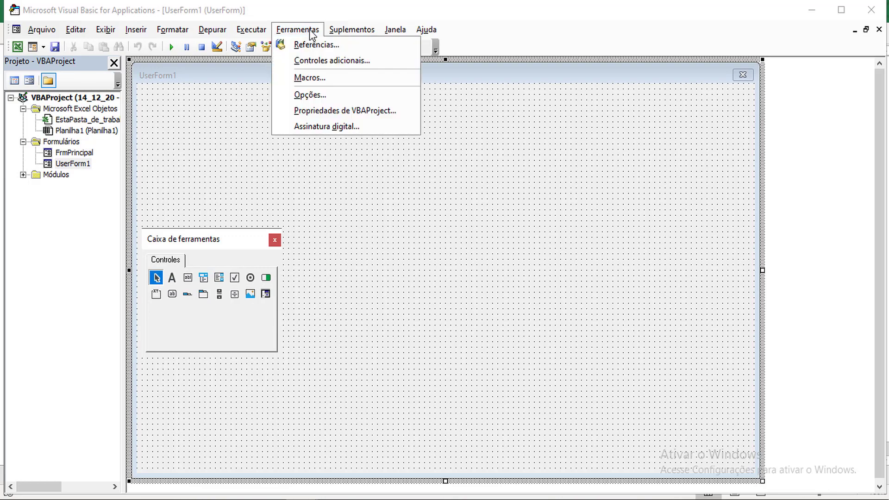
left_click(322, 48)
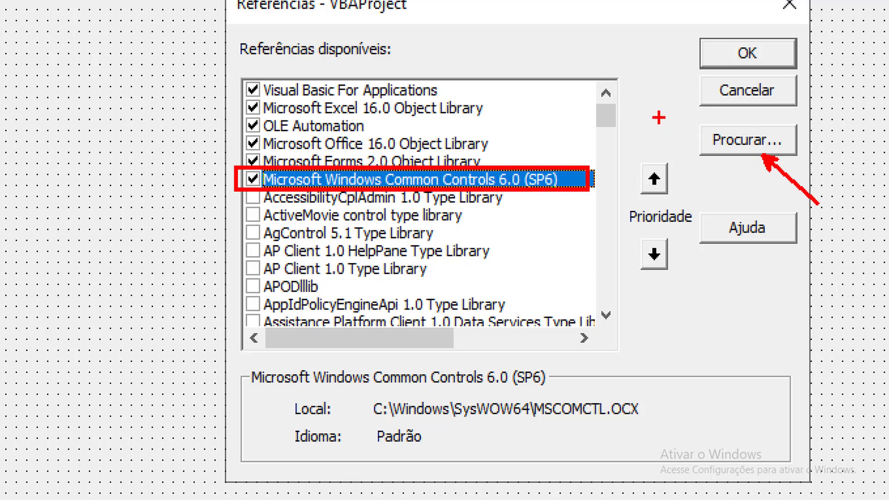
left_click_drag(673, 112, 813, 171)
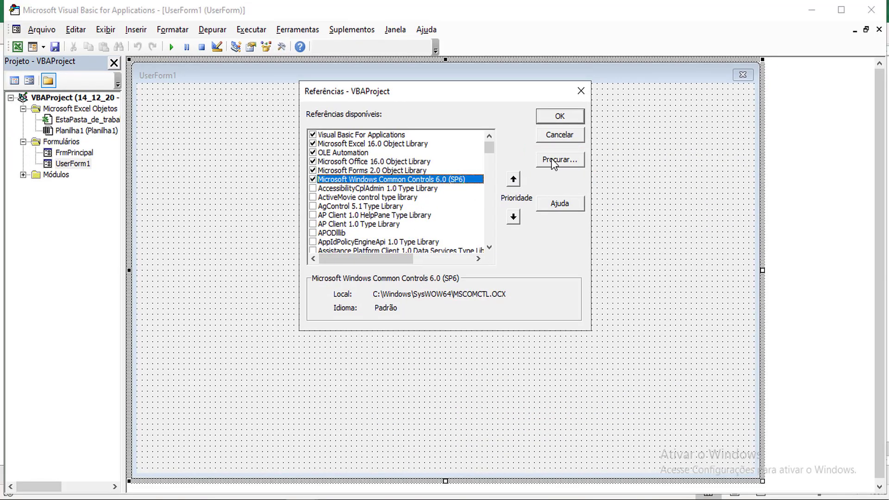
left_click(557, 160)
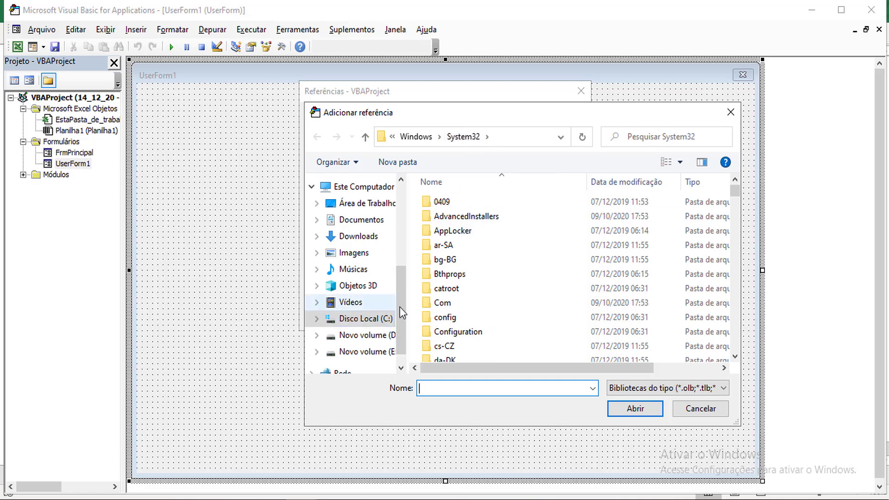
Navigate the Adicionar referência browser to C:\Windows\System32
left_click(366, 320)
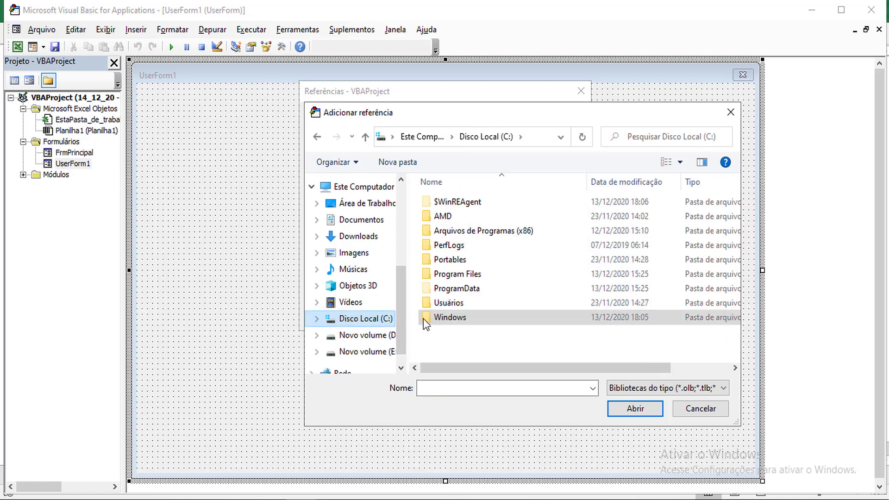
double_click(458, 318)
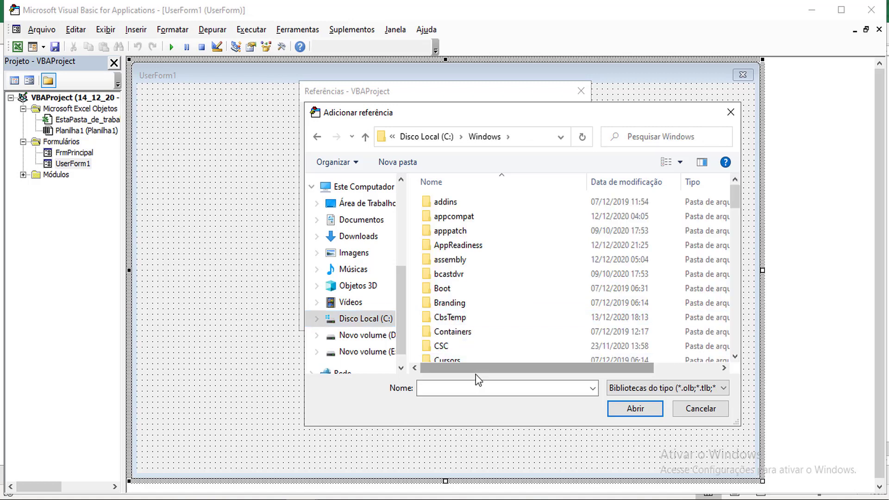
left_click(469, 386)
type("s")
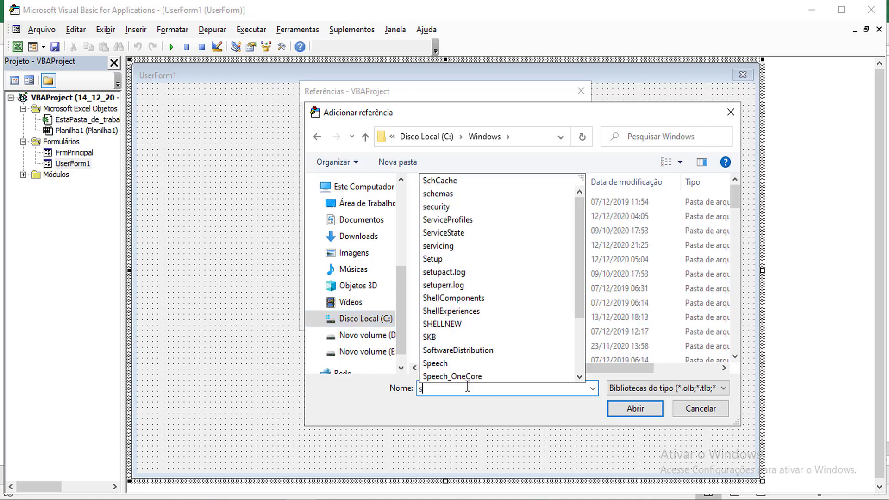
type("y")
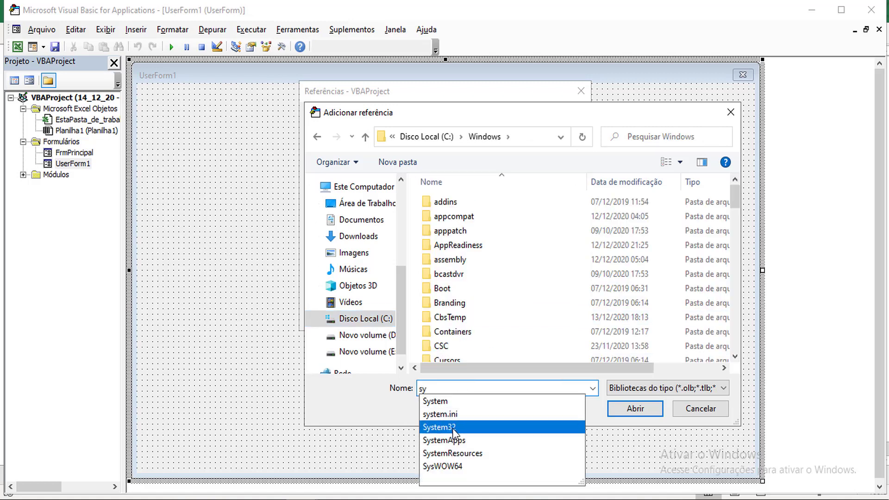
left_click(465, 427)
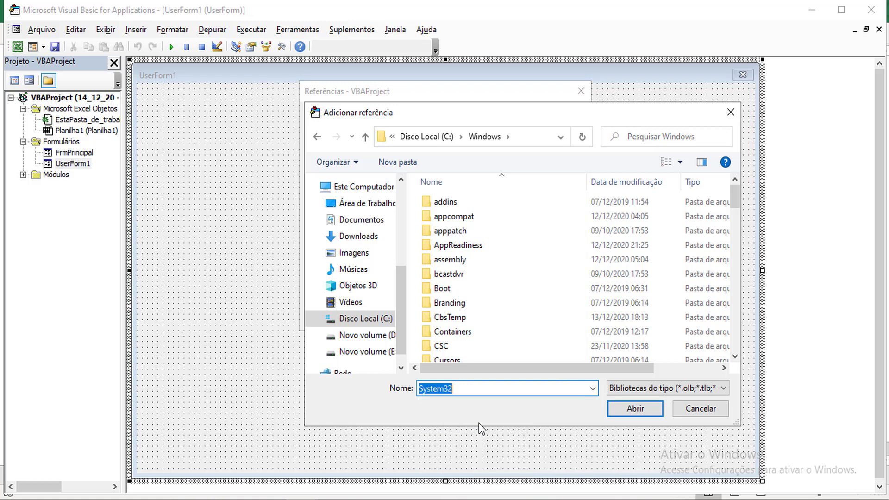
left_click(633, 409)
Add MSCOMCTL.OCX as a project reference and close the Referências window
type("m")
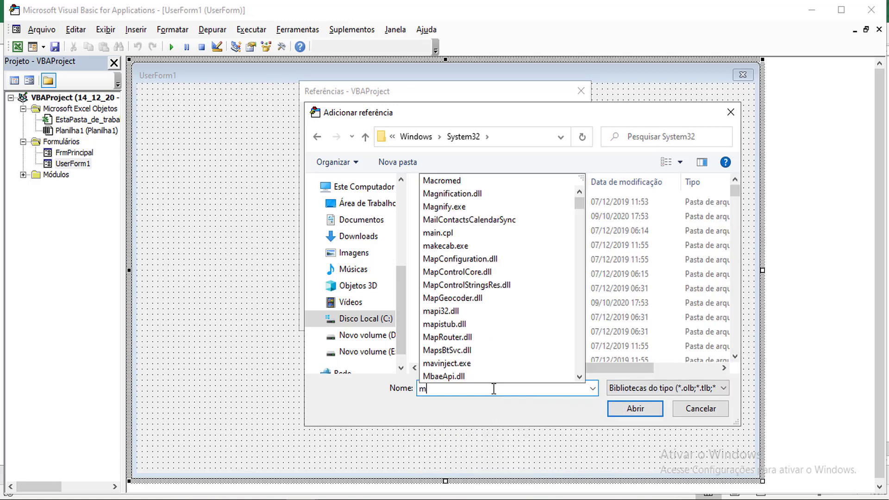
type("sco")
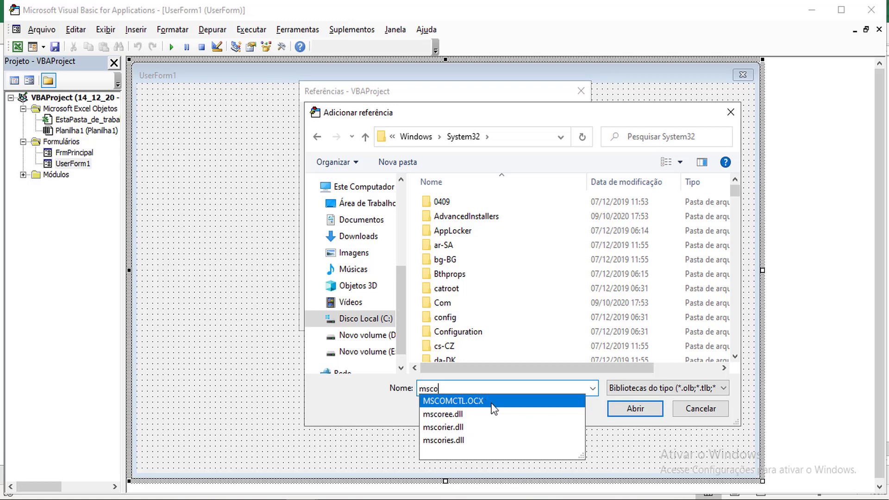
left_click(492, 402)
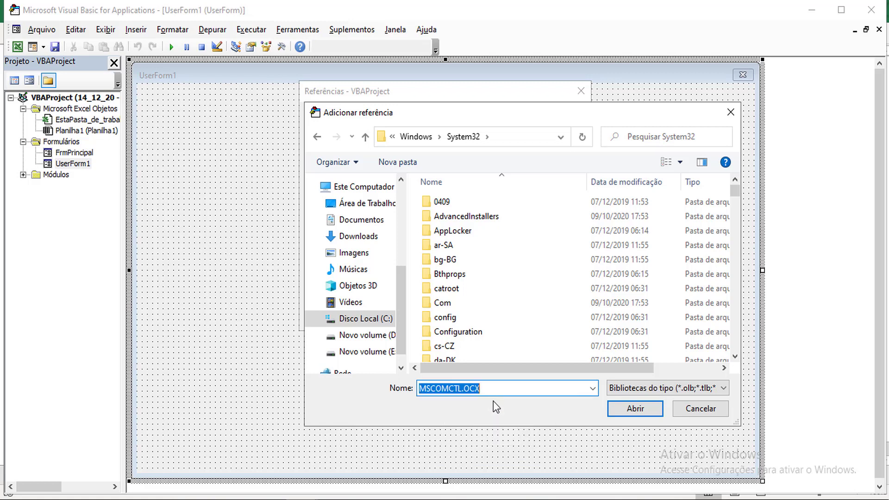
left_click(646, 414)
mouse_move(636, 116)
left_mouse_down()
mouse_move(643, 234)
mouse_move(782, 107)
left_mouse_up()
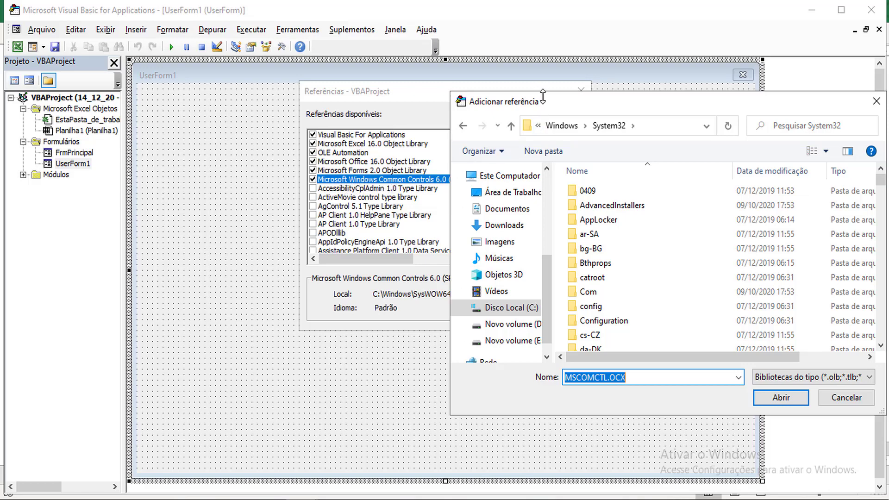
mouse_move(542, 99)
left_mouse_down()
mouse_move(520, 178)
mouse_move(287, 74)
left_mouse_up()
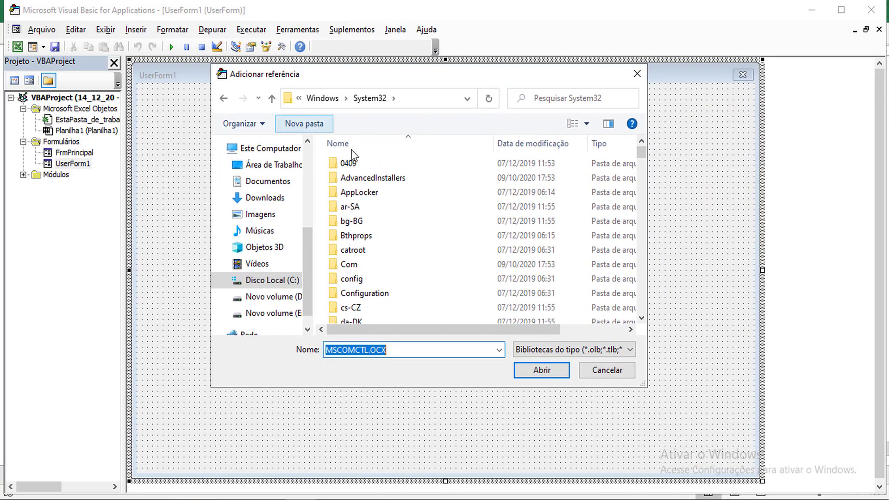
left_click(635, 79)
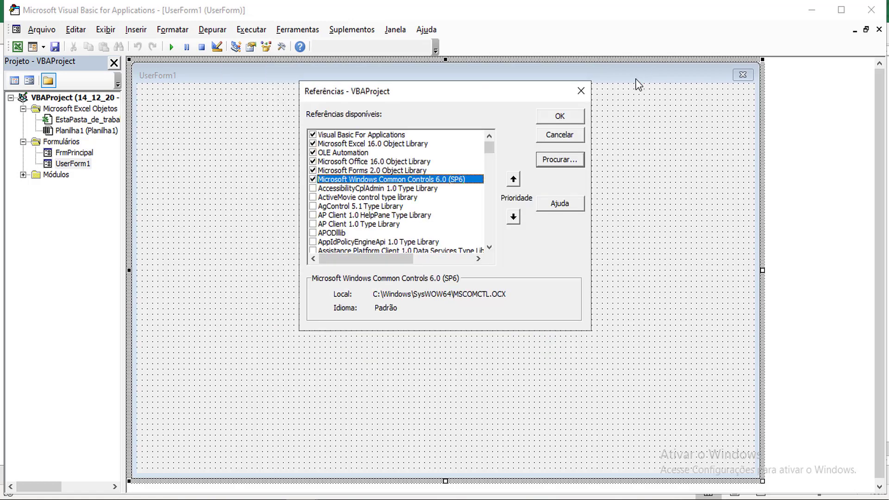
left_click(580, 90)
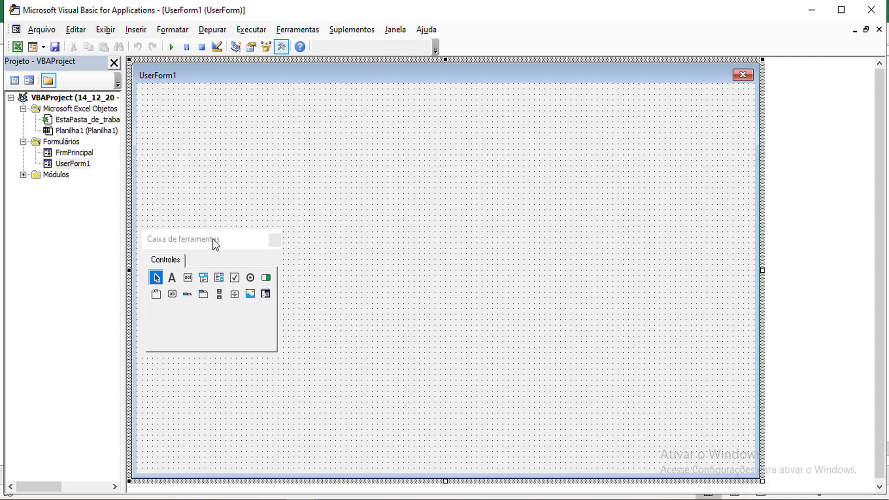
In the toolbox's Controles adicionais list, tick Microsoft ListView Control, version 6.0
left_click_drag(216, 244, 319, 140)
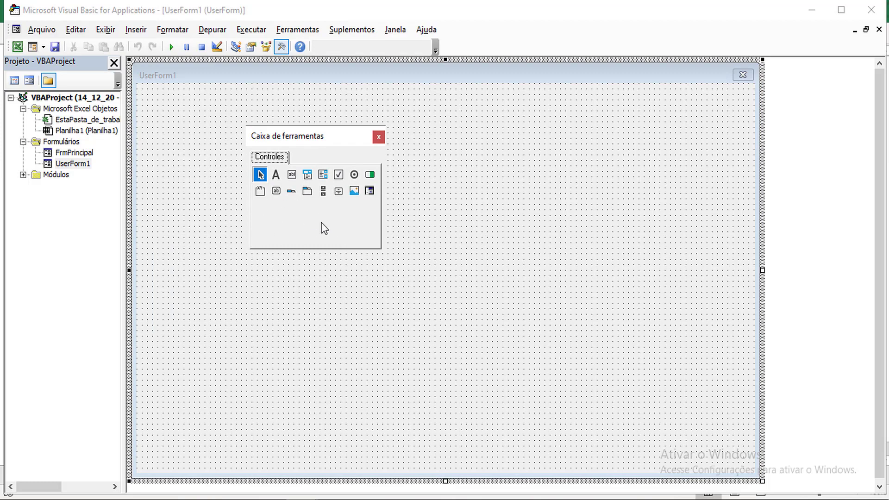
right_click(300, 221)
left_click(362, 230)
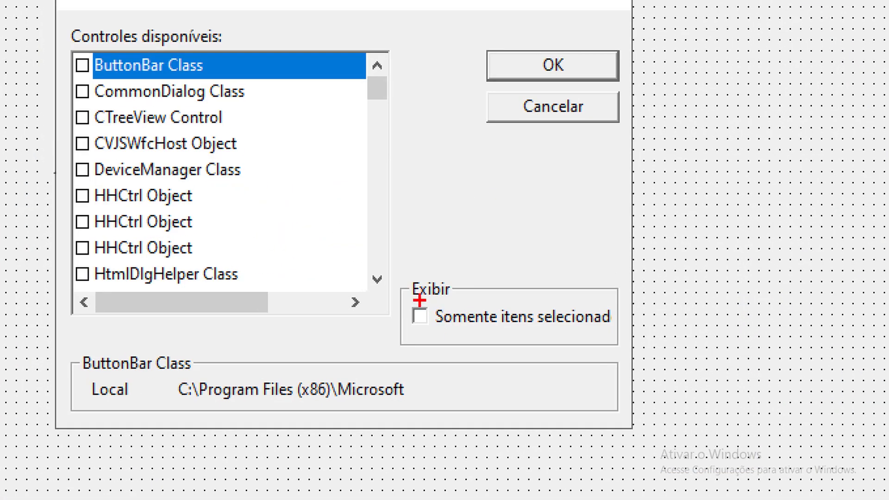
left_click_drag(409, 298, 622, 346)
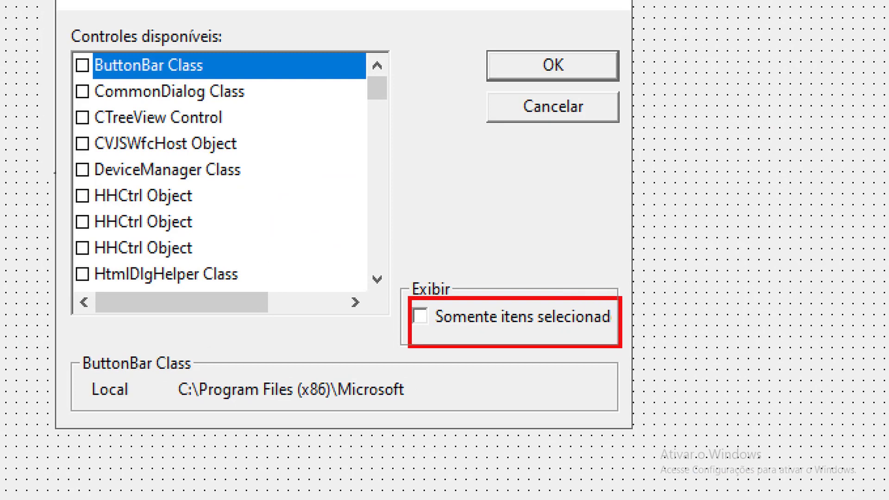
left_click_drag(420, 333, 462, 395)
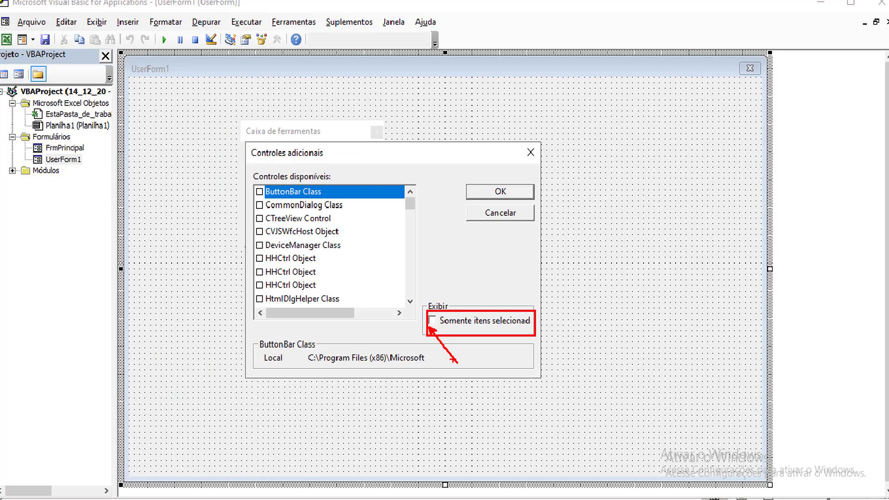
left_click(433, 320)
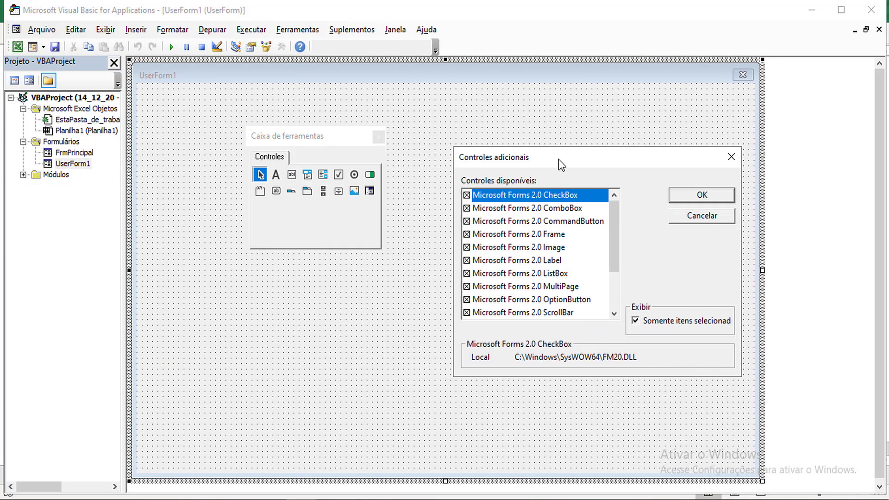
left_click_drag(345, 169, 565, 169)
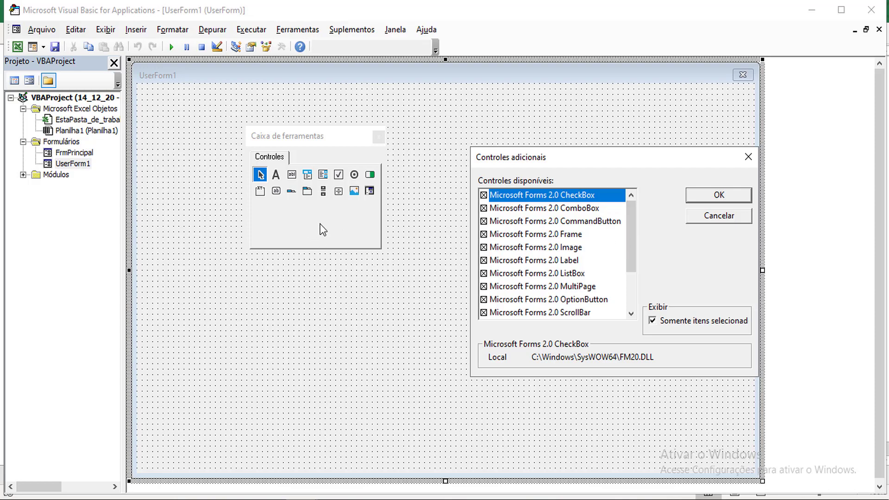
left_click(653, 321)
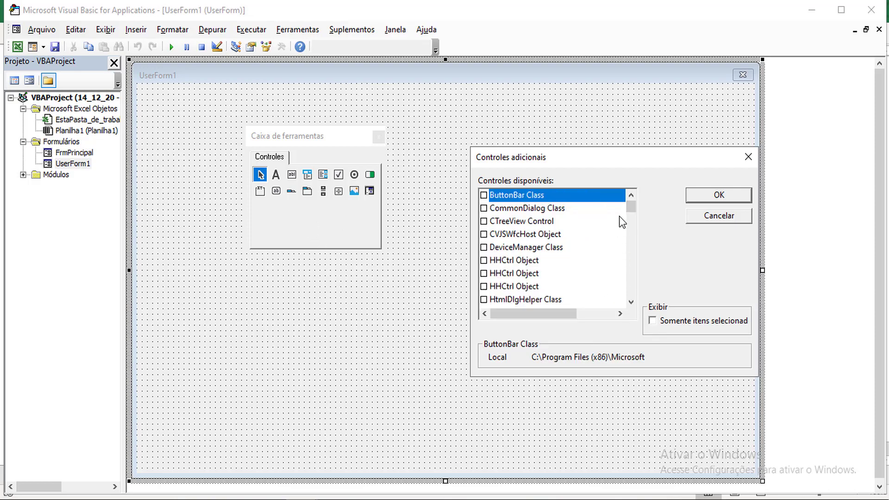
left_click_drag(630, 210, 631, 219)
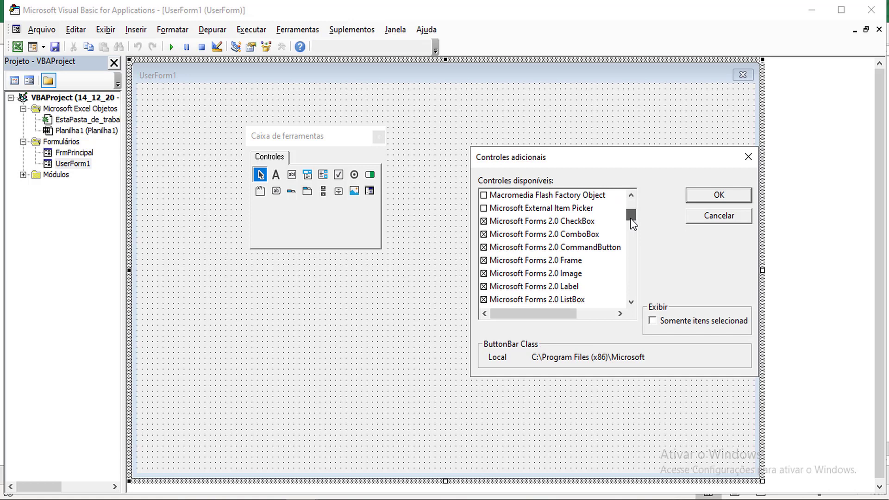
left_click_drag(630, 218, 632, 230)
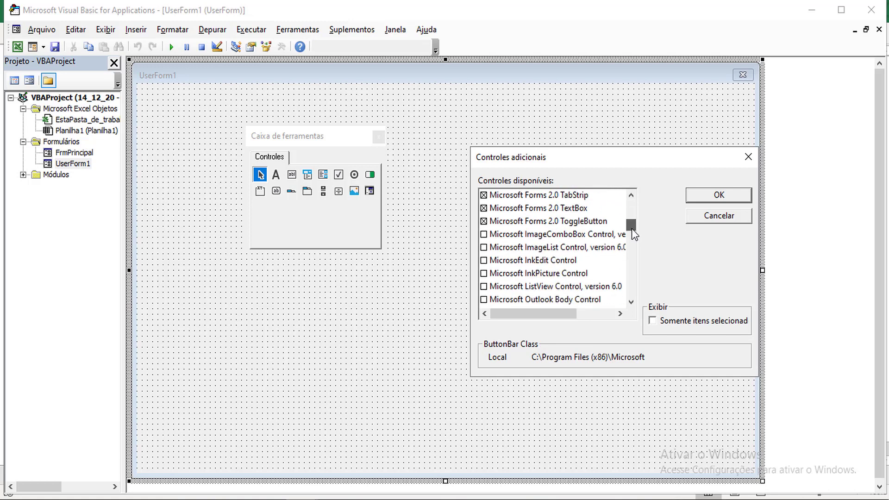
left_click(492, 290)
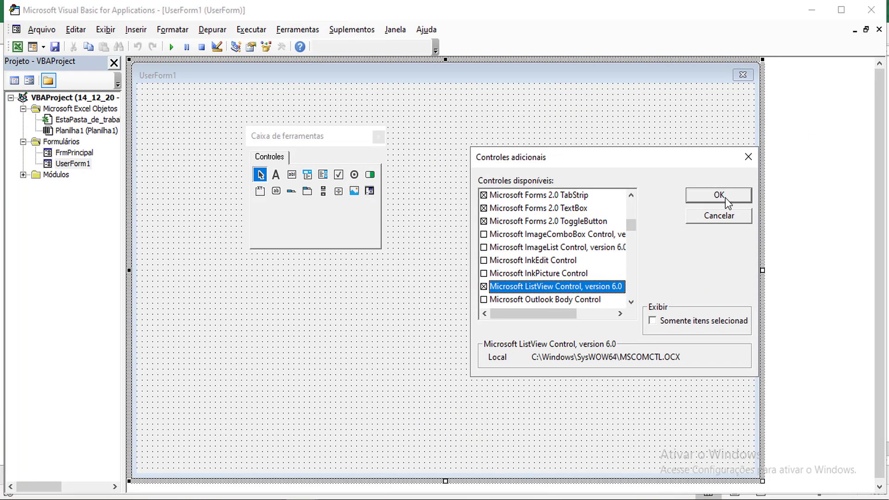
Draw a ListView1 control near the centre of UserForm1 and test-run the form
left_click(719, 195)
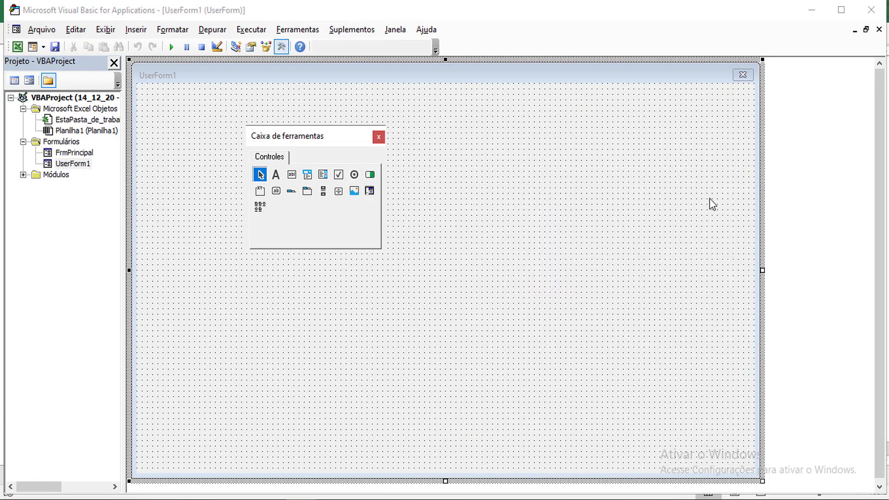
left_click(265, 209)
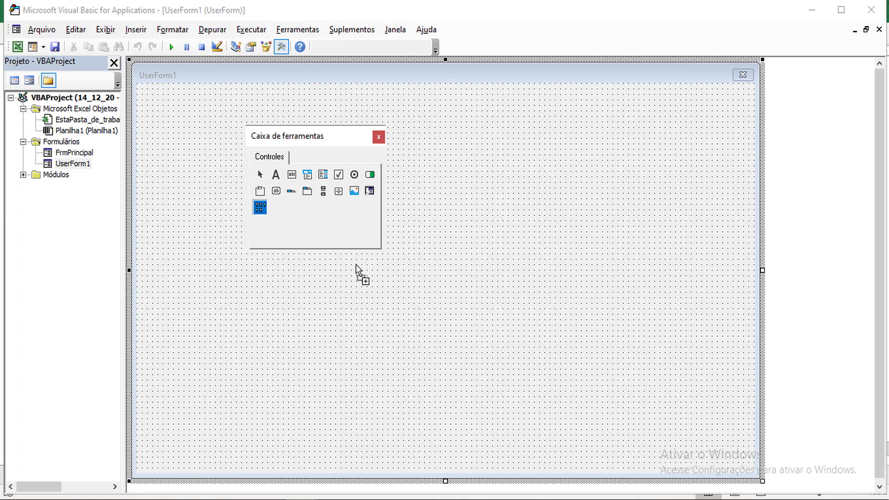
mouse_move(355, 279)
left_mouse_down()
mouse_move(409, 306)
mouse_move(454, 310)
left_mouse_up()
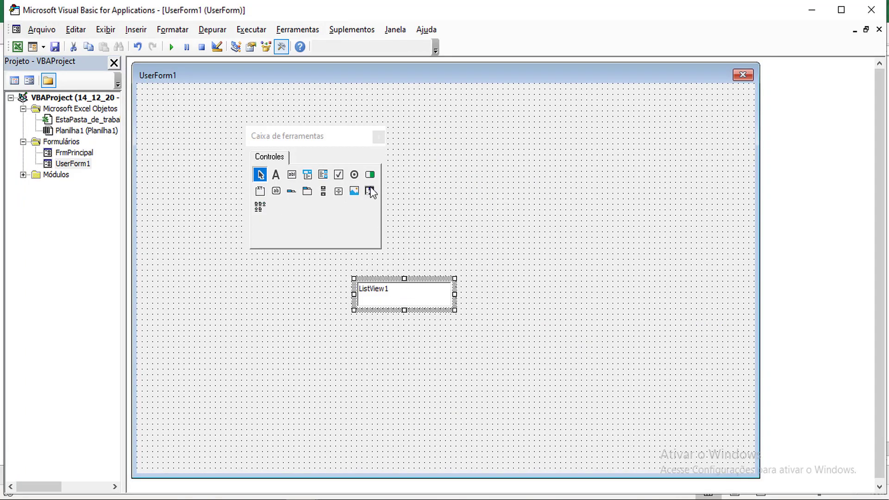
left_click(379, 137)
left_click(165, 70)
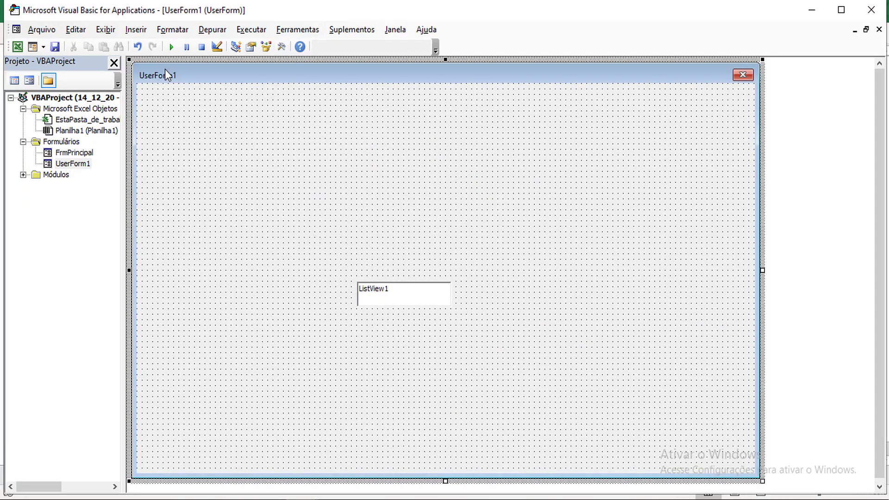
left_click(171, 47)
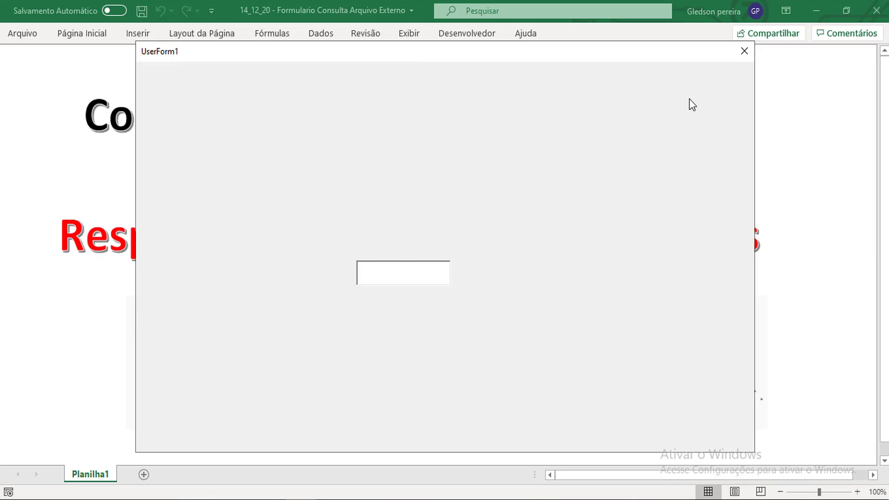
left_click(744, 51)
Stretch ListView1 wider and taller to fill the form, then test-run the form again
left_click(439, 287)
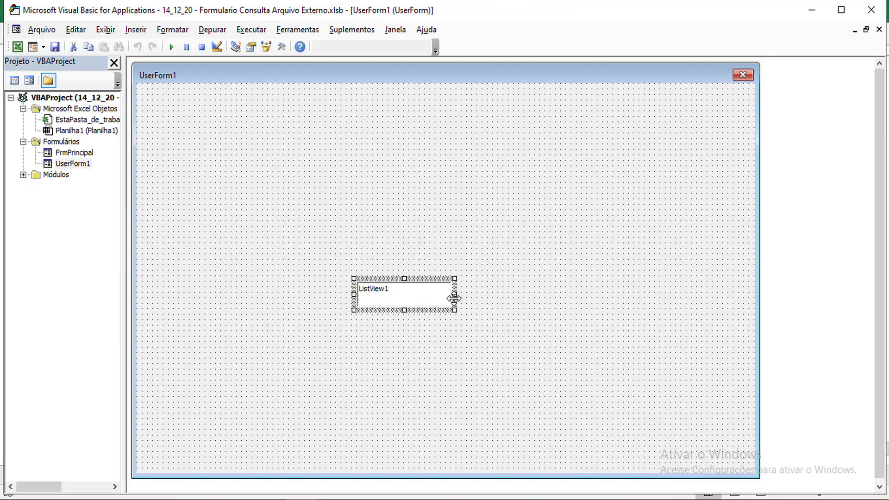
left_click_drag(454, 294, 709, 296)
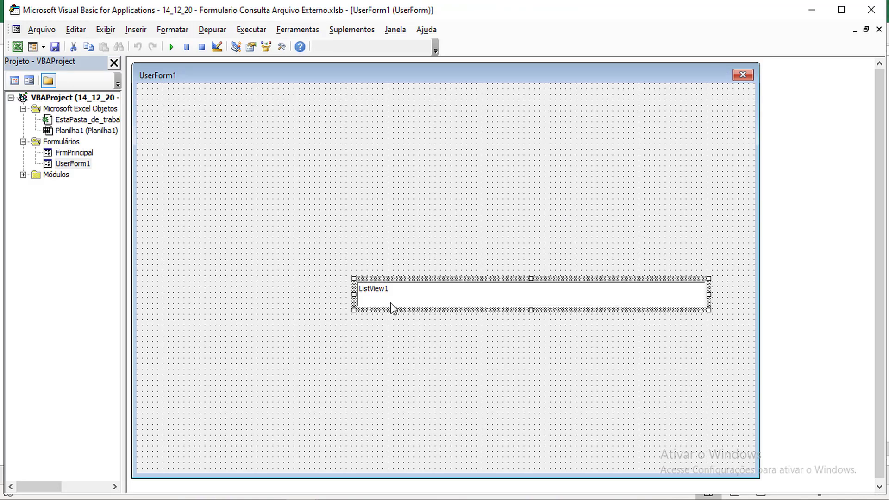
left_click_drag(354, 294, 155, 286)
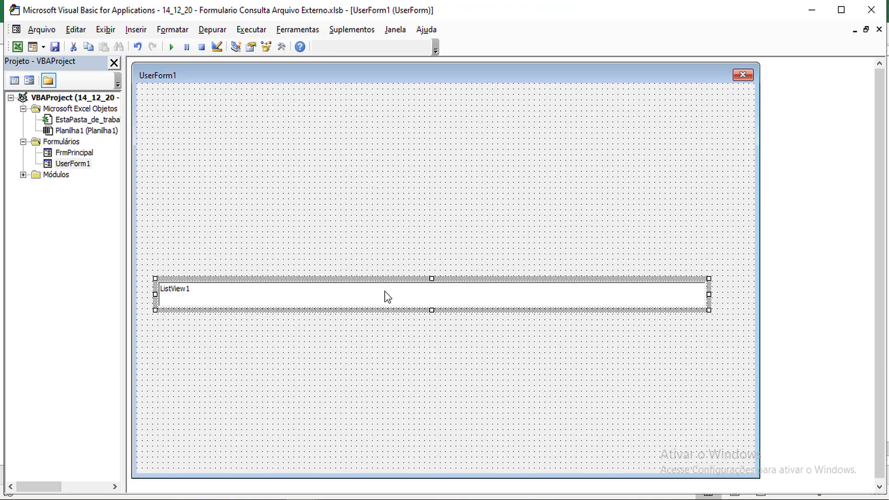
left_click_drag(414, 278, 419, 163)
left_click_drag(438, 195, 459, 412)
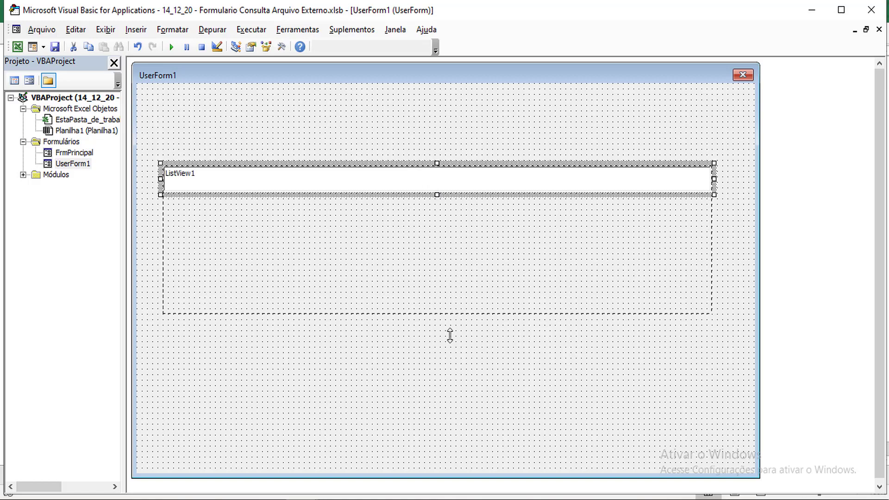
left_click(342, 108)
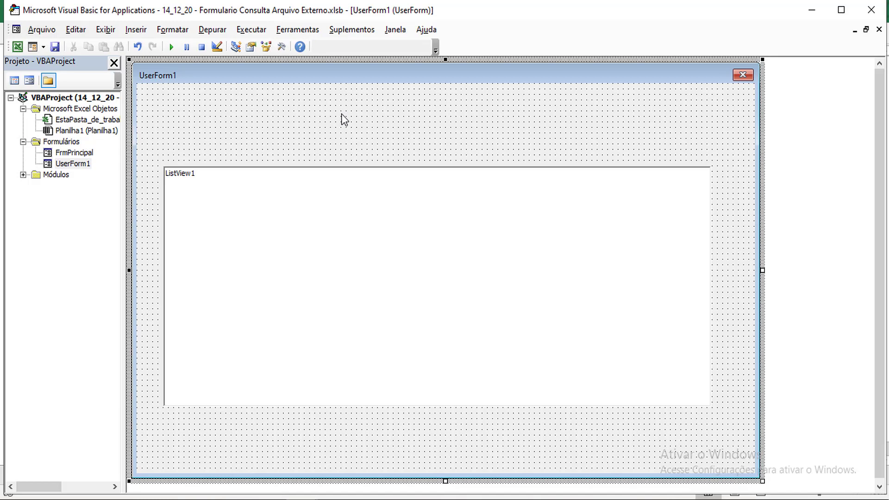
left_click(354, 224)
left_click(171, 47)
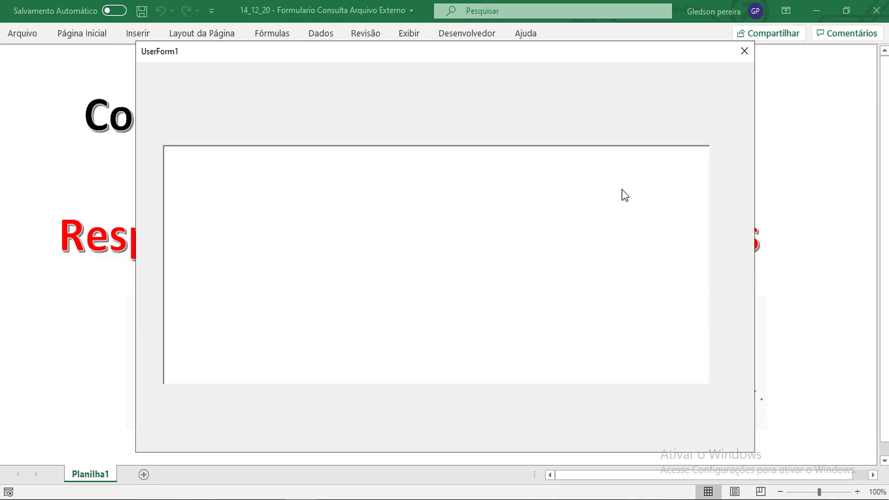
left_click(742, 54)
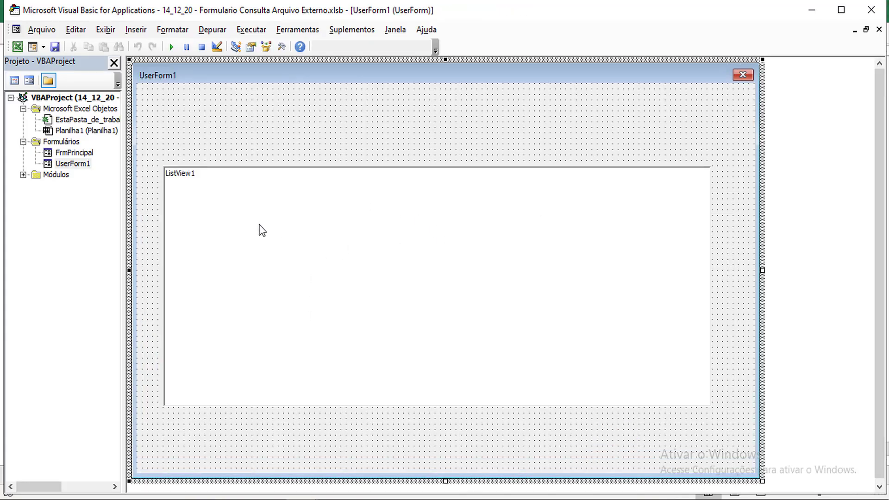
Show the list control's properties in a wider pane and dismiss the (Personalizado) class-not-registered error
left_click(299, 227)
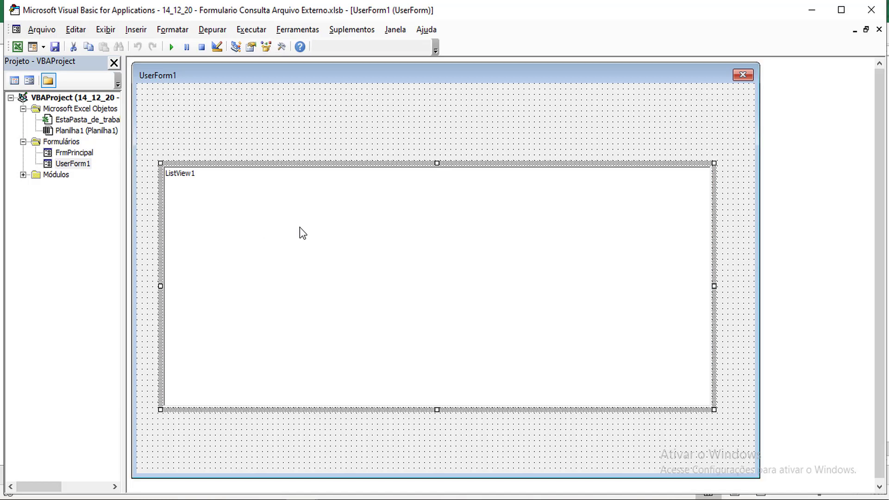
right_click(302, 233)
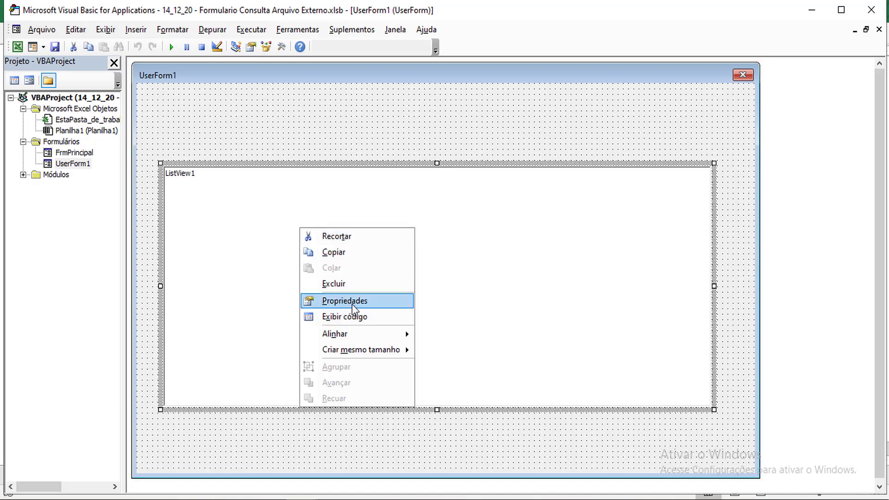
left_click(345, 301)
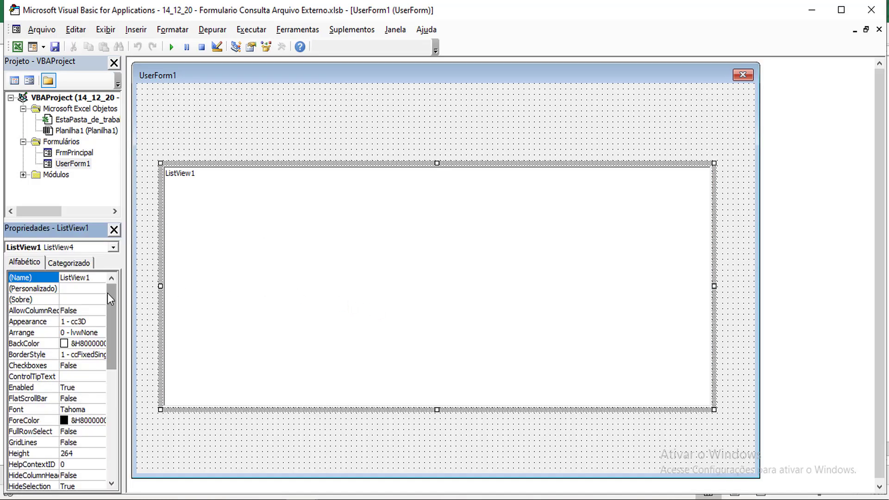
left_click_drag(123, 363, 190, 331)
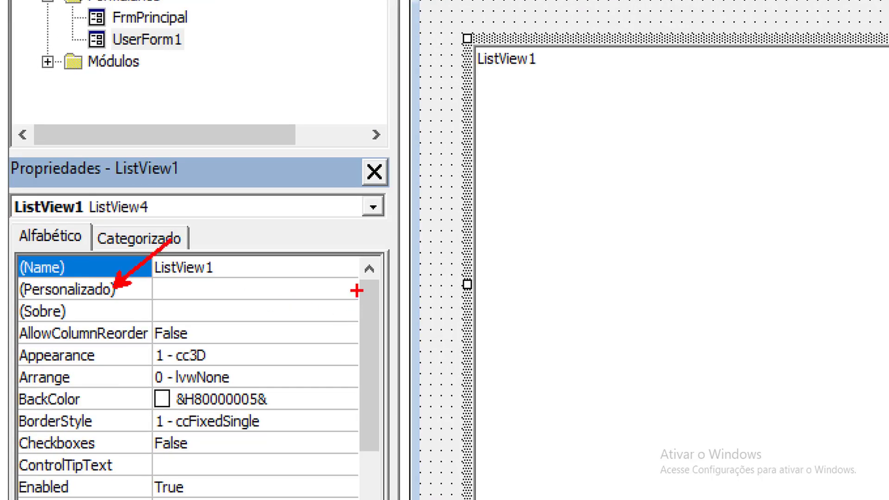
left_click_drag(355, 292, 369, 331)
left_click_drag(333, 276, 373, 314)
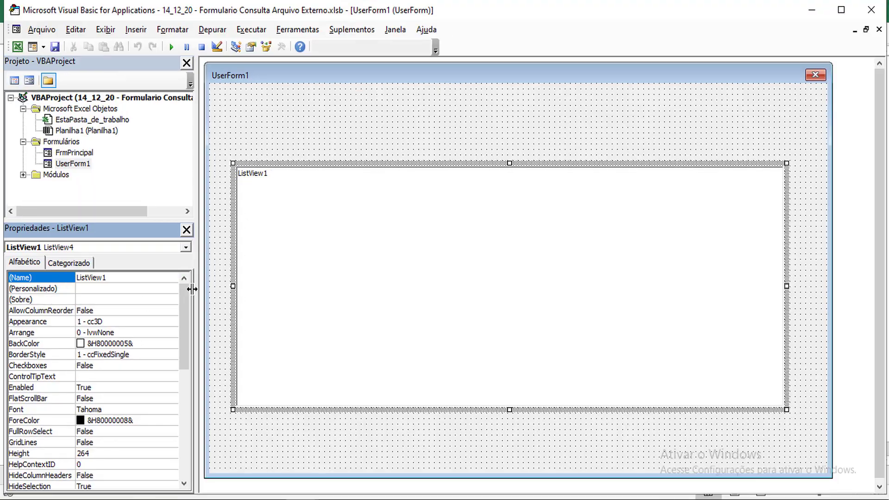
left_click(170, 288)
left_click(173, 291)
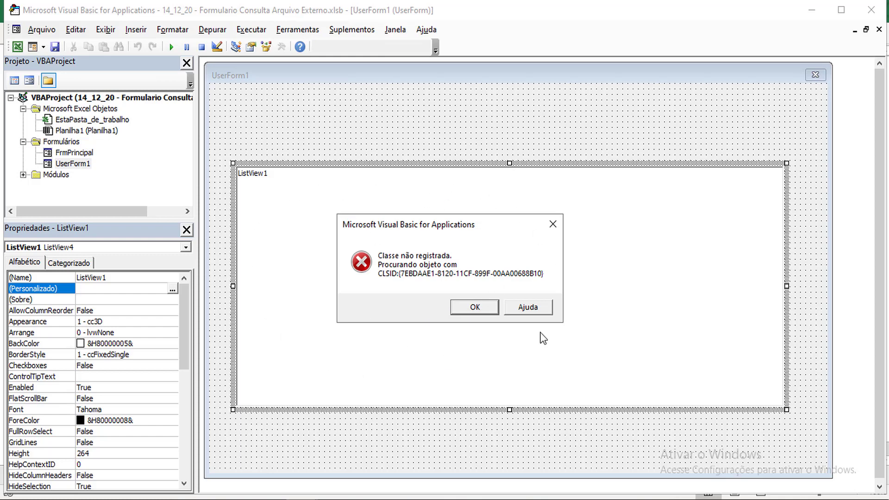
left_click(552, 222)
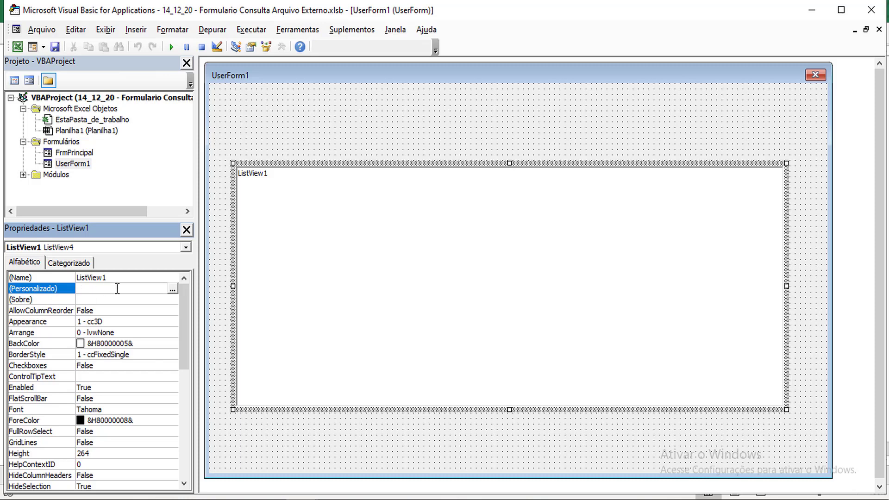
Rename the list control from ListView1 to Lst_Pesquisa
left_click(304, 153)
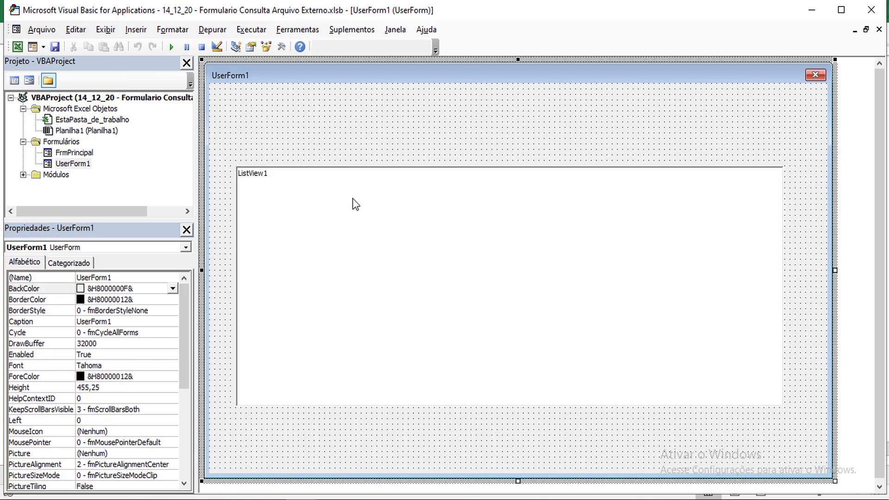
left_click(286, 194)
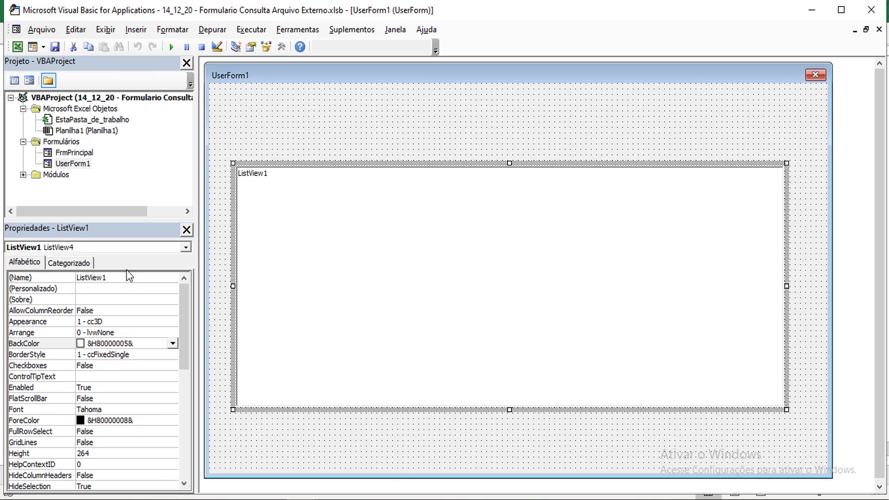
left_click(110, 278)
left_click(61, 277)
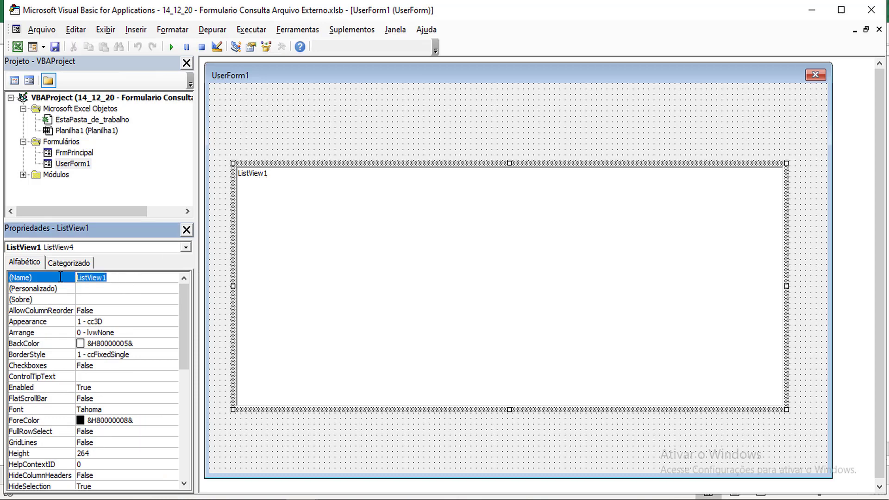
type("Lst_")
type("Pesquisa")
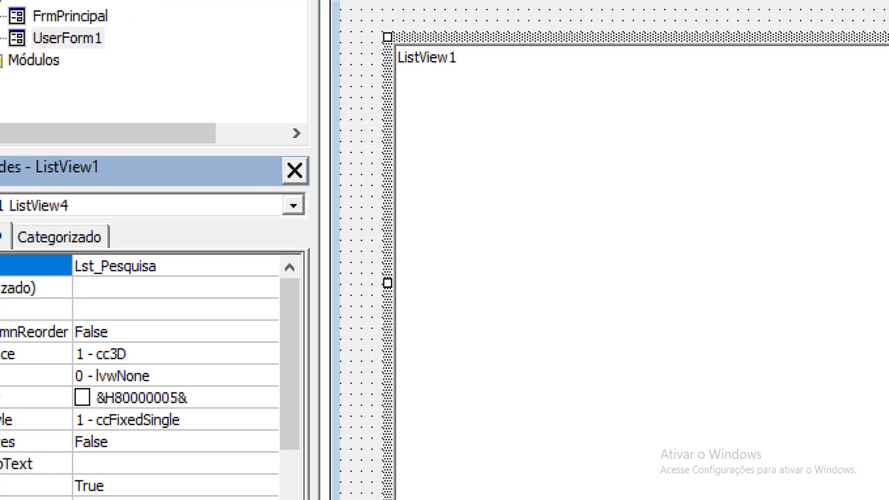
left_click_drag(118, 284, 199, 381)
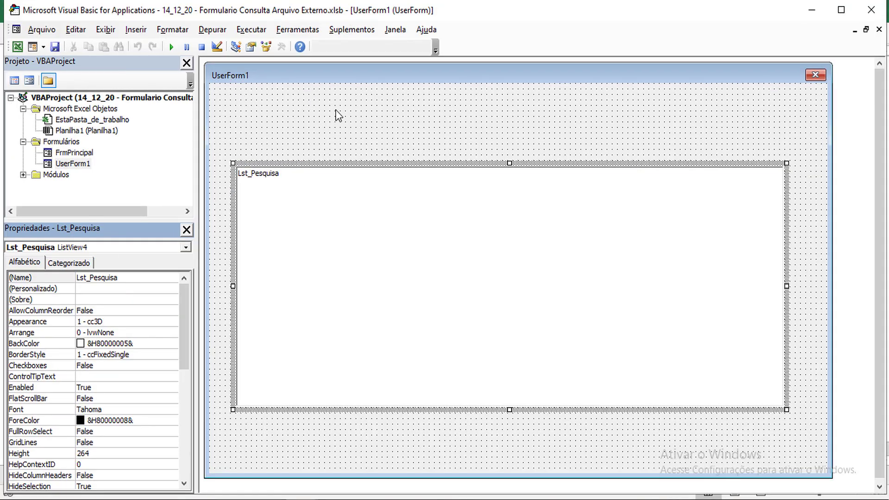
Open UserForm1's code and close the Project Explorer and Properties panes
double_click(336, 112)
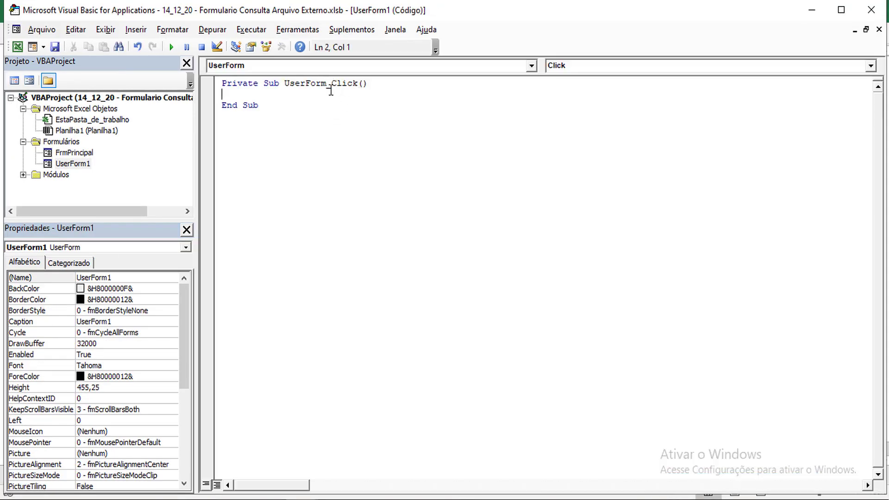
left_click(187, 63)
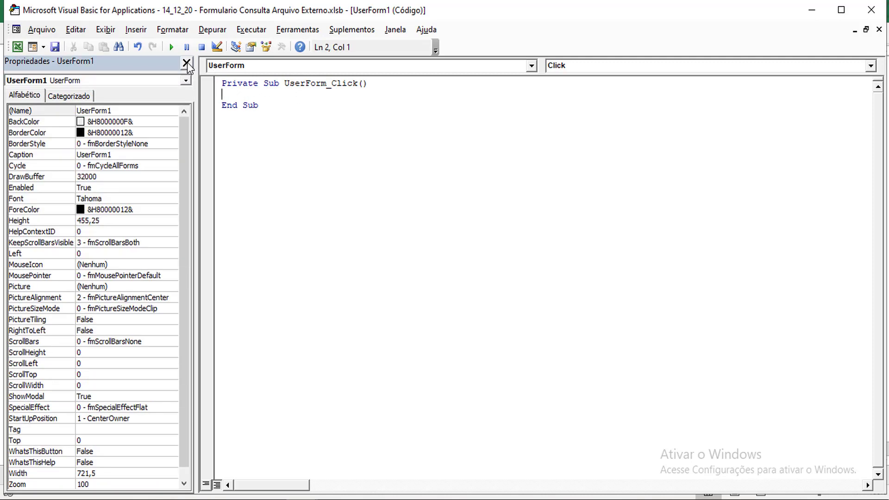
left_click(186, 63)
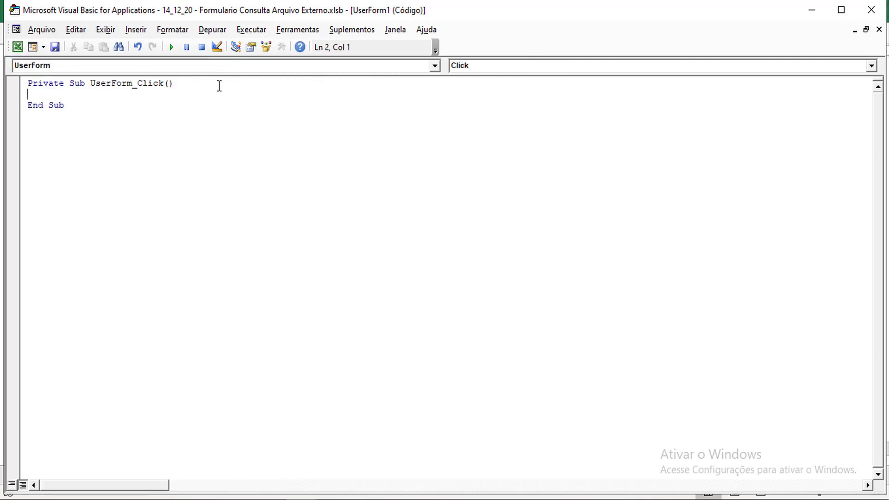
Set the code font size to 18 under Ferramentas > Opções > Formato do editor
left_click(307, 31)
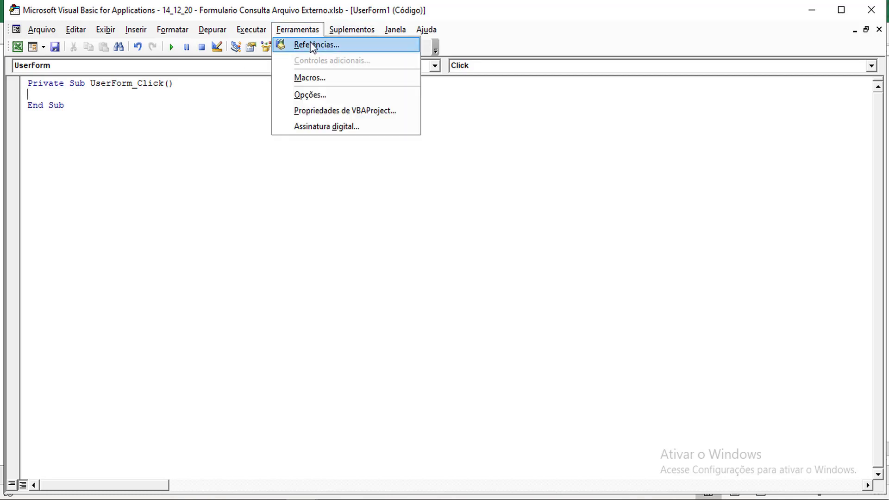
left_click(324, 95)
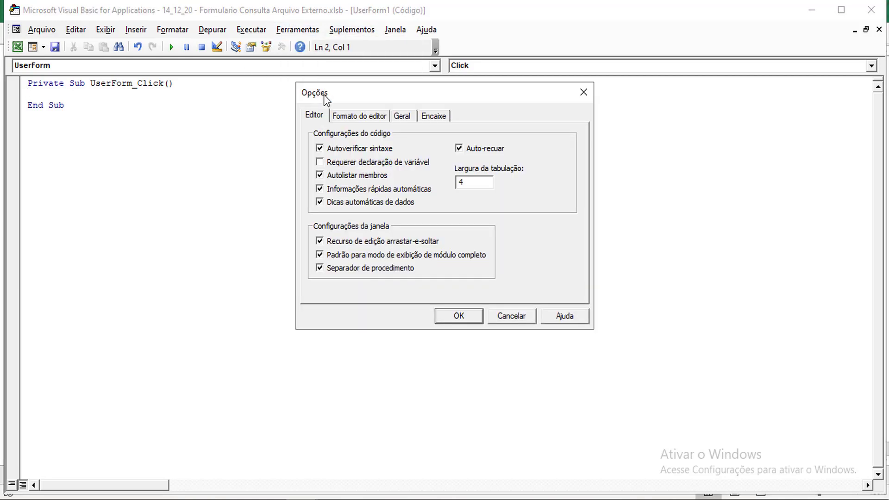
left_click(363, 116)
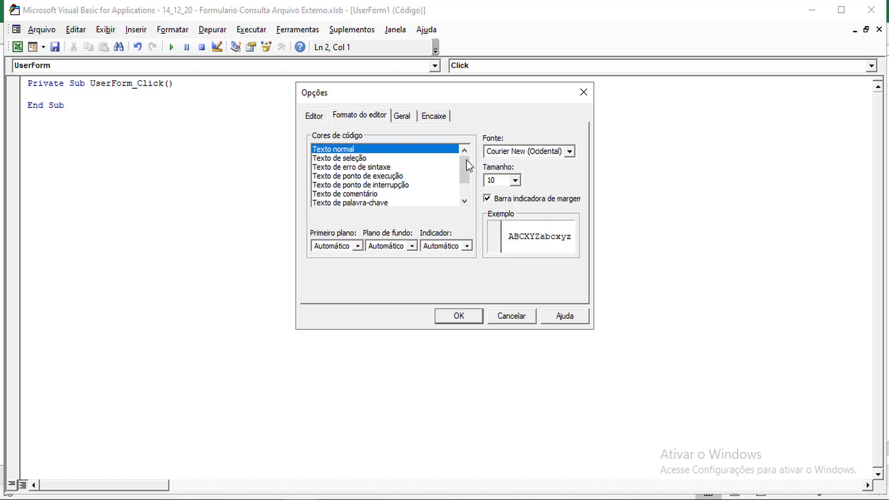
left_click(514, 180)
scroll(518, 204, "down", 1)
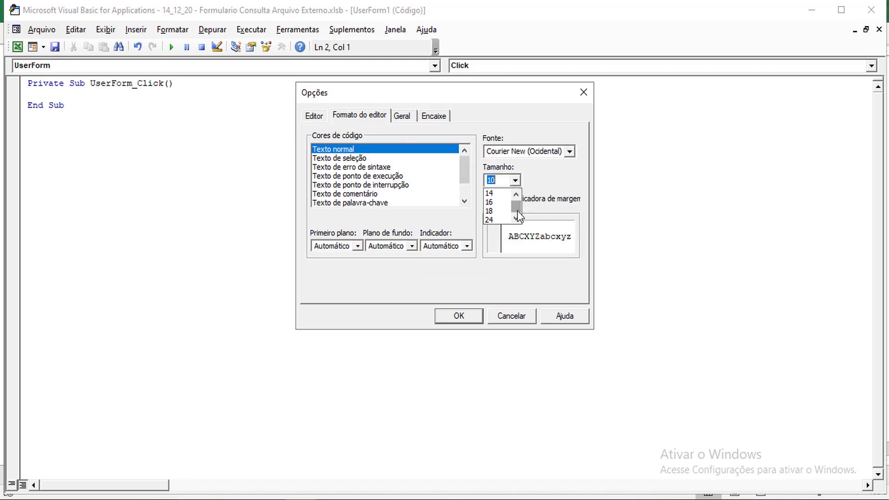
left_click(500, 211)
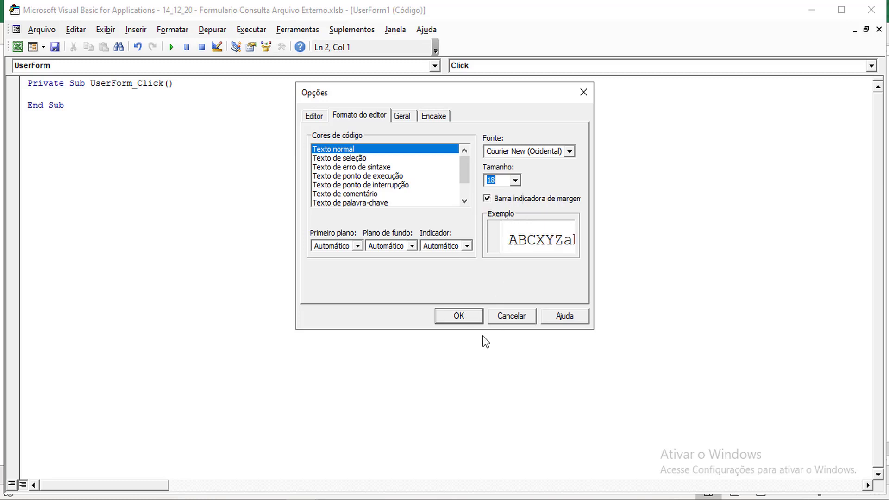
left_click(456, 317)
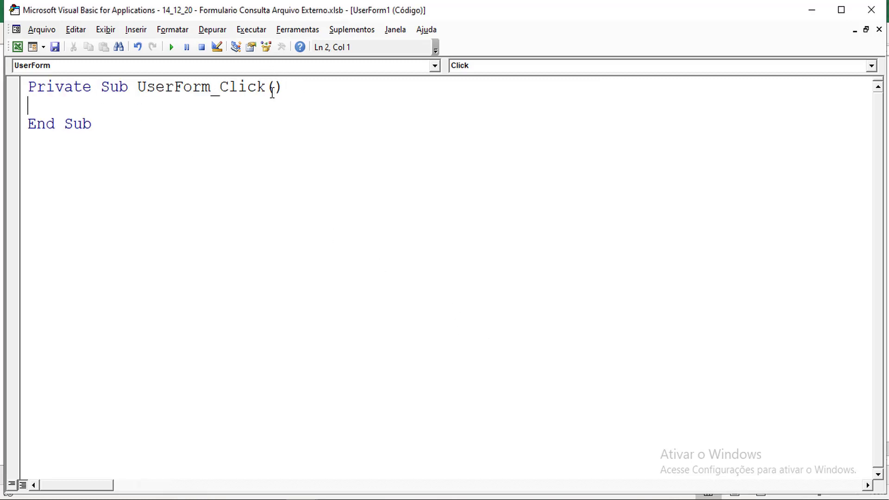
Pick Initialize from the procedure dropdown to add an empty UserForm_Initialize procedure
left_click_drag(266, 87, 224, 87)
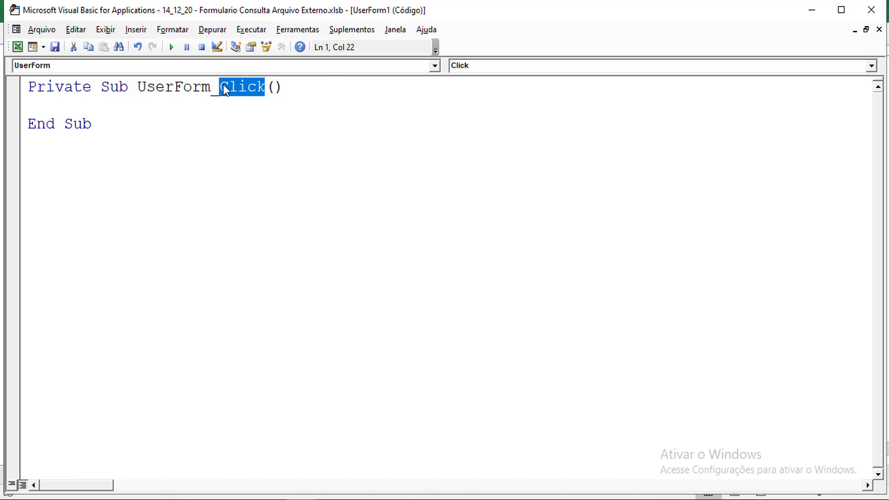
left_click(871, 66)
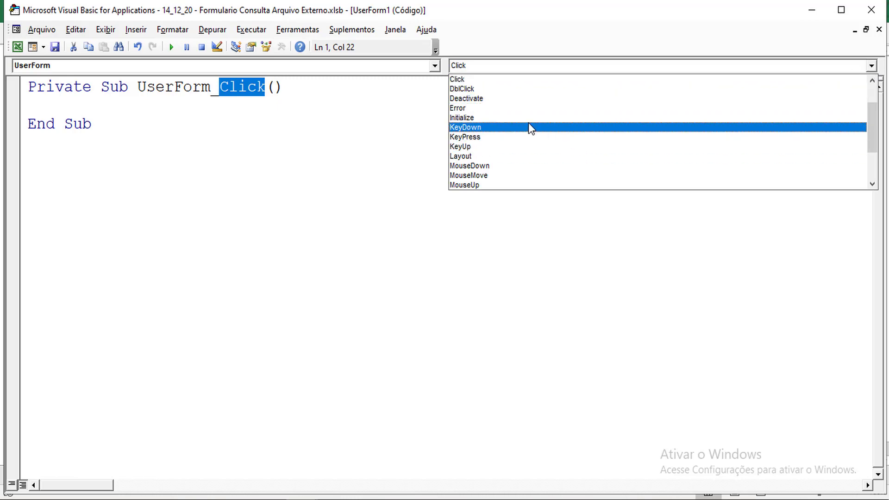
left_click(469, 119)
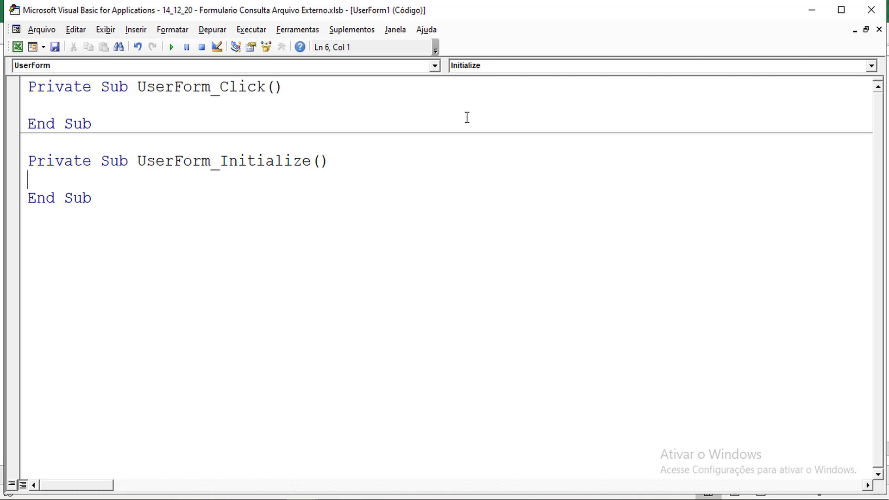
Start a With Me.Lst_Pesquisa block in UserForm_Initialize
type("wi")
type("th")
type("me")
type(".")
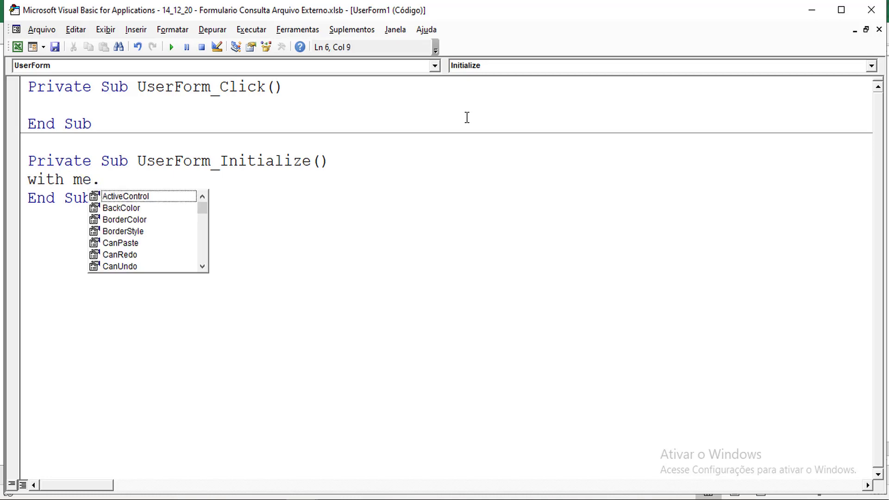
type("l")
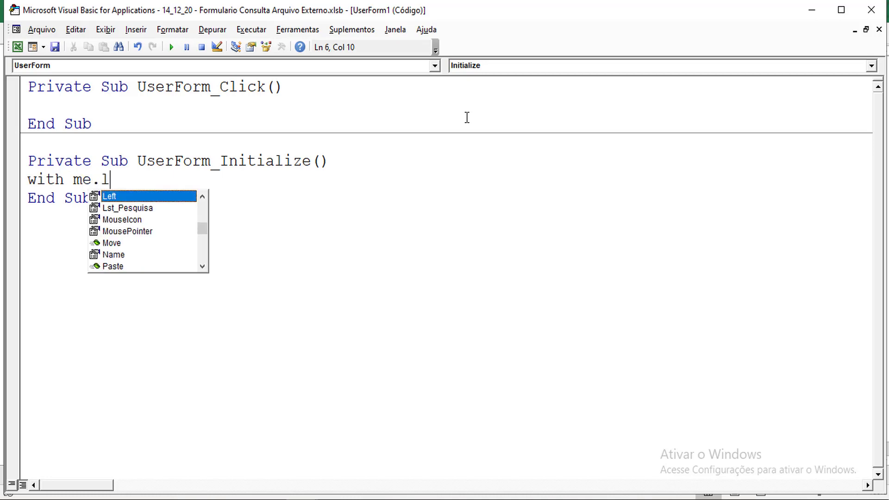
type("st")
key("Tab")
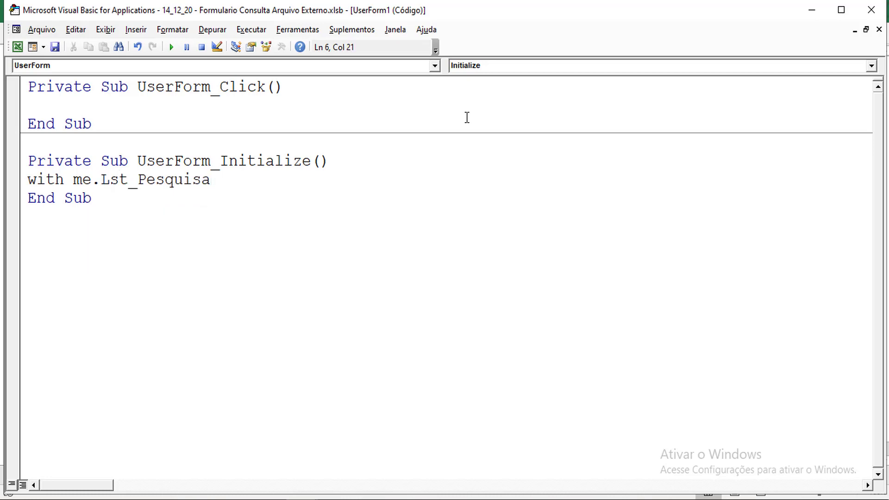
key("Return")
type(".")
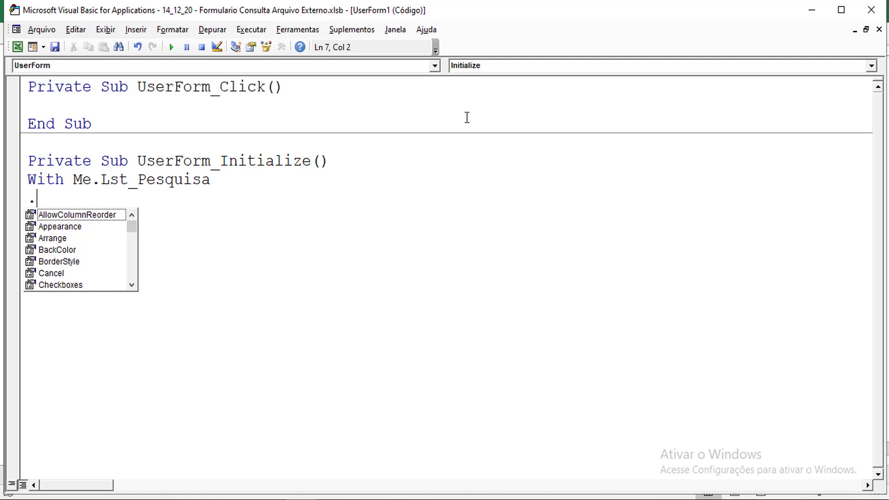
left_click_drag(32, 199, 29, 196)
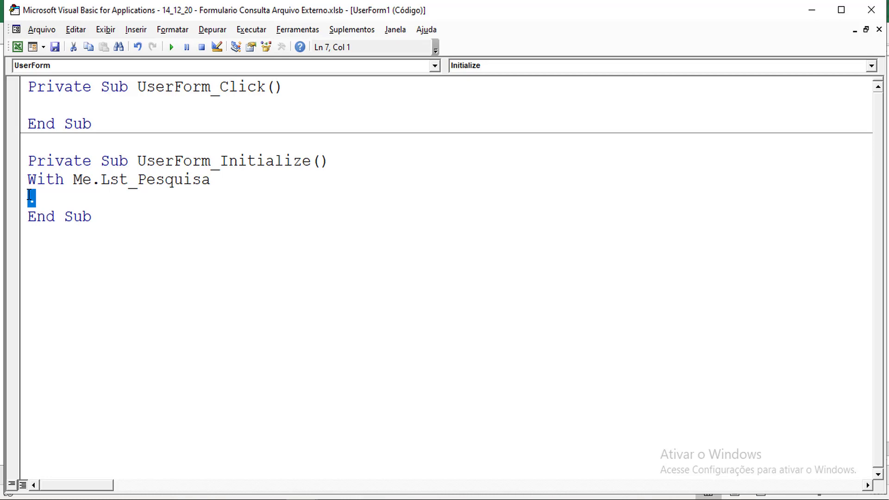
Set .GridLines = True inside the block and close it with End With
type(".g")
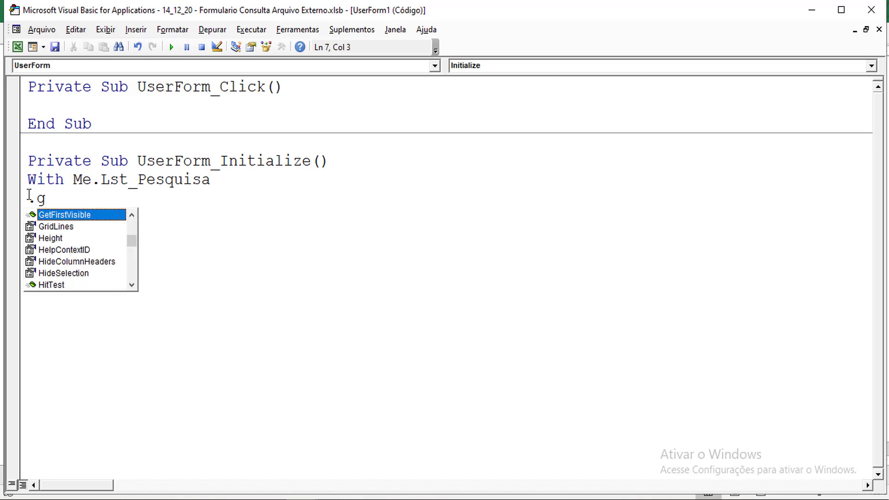
type("r")
key("Tab")
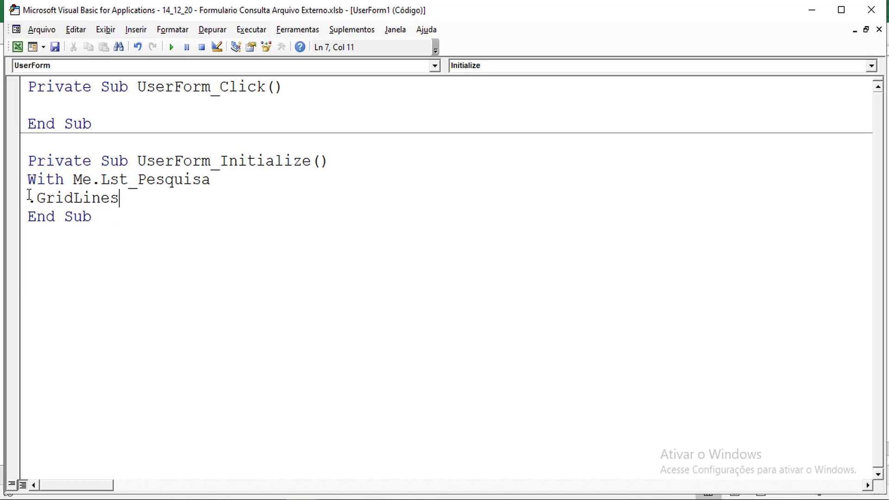
type(" =")
key("Down")
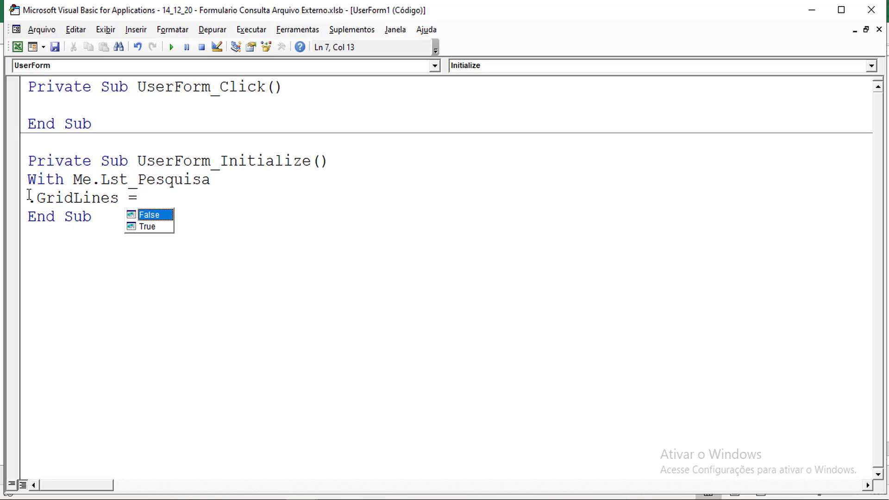
key("Down")
key("Tab")
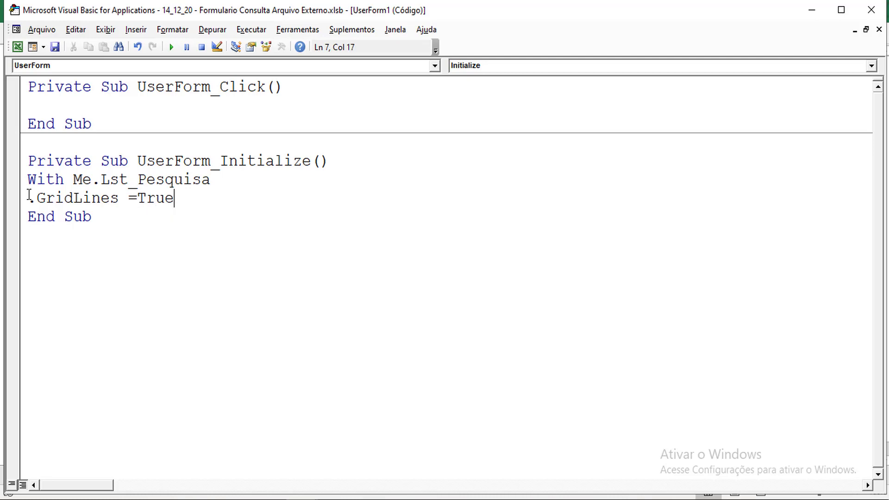
key("Return")
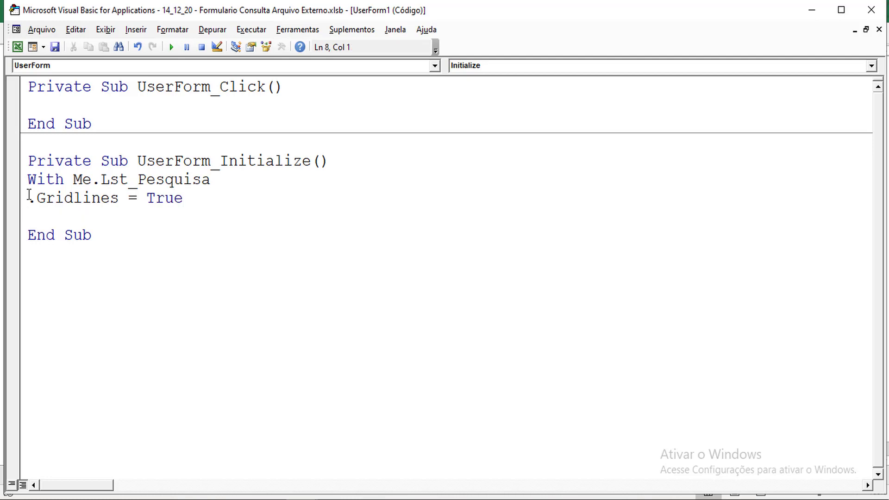
type("end with")
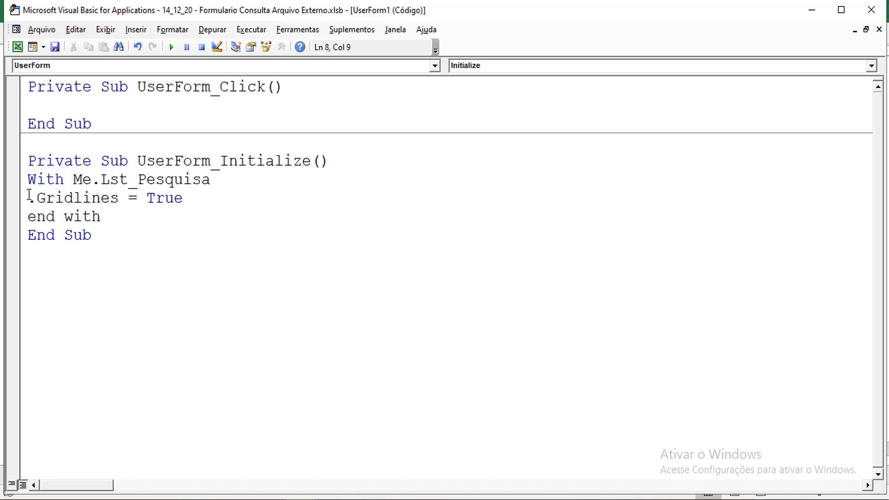
Test-run the form to preview the gridlined list, then close it
left_click(224, 181)
left_click(170, 47)
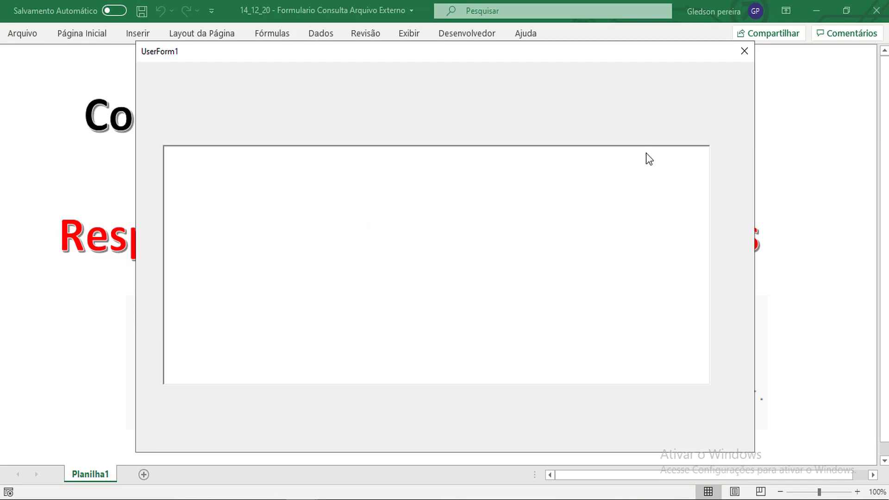
left_click(744, 51)
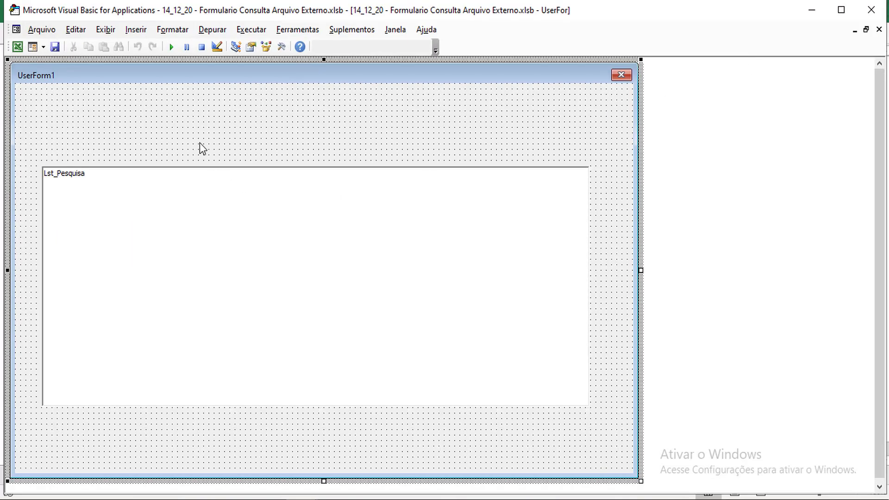
Add .View = lvwReport below the GridLines line and run the form
key("F7")
left_click(198, 197)
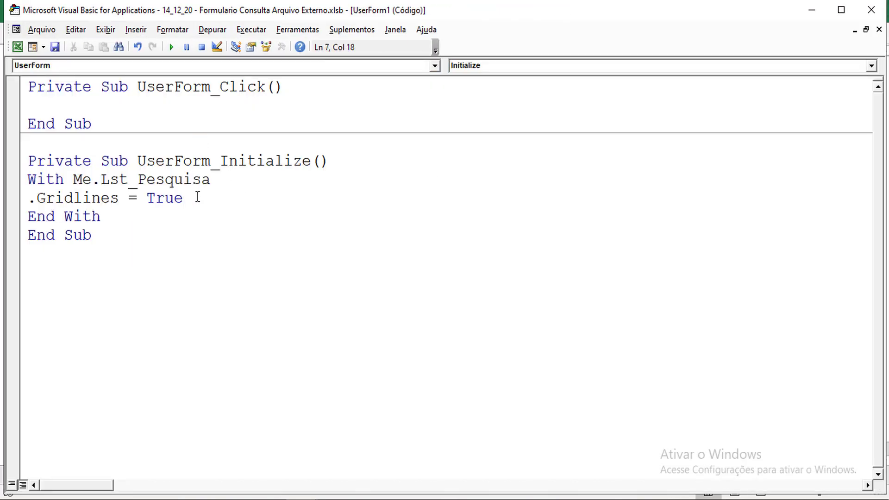
key("Return")
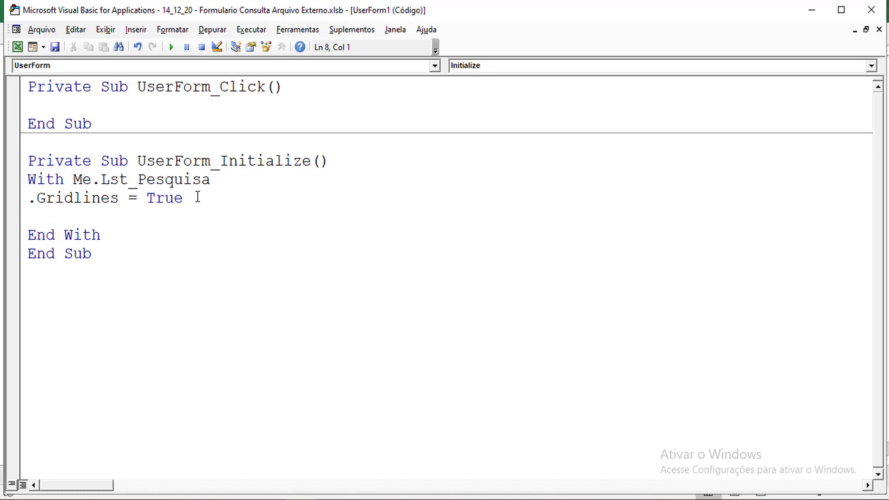
type(".vi")
key("Tab")
type("=")
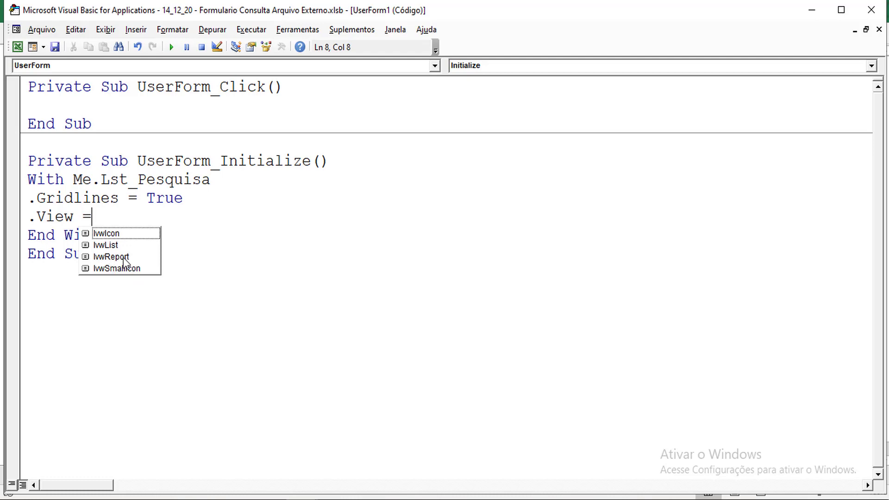
key("ctrl+1")
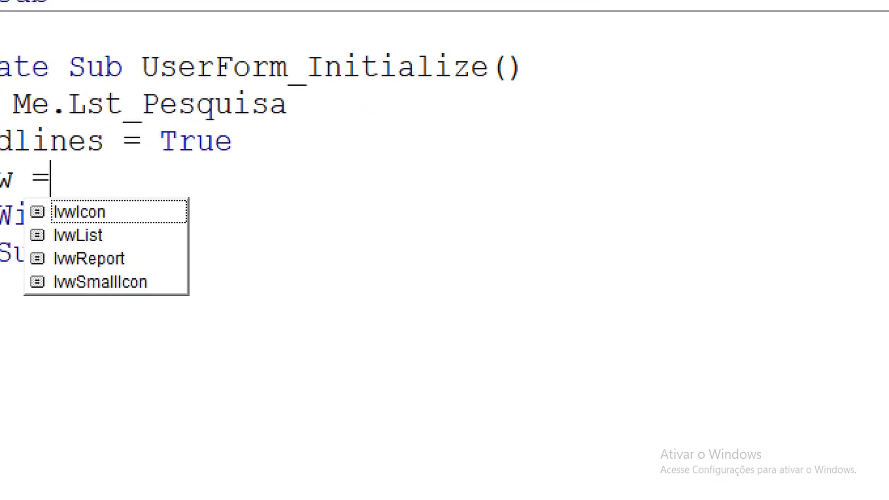
left_click_drag(131, 255, 155, 241)
key("Escape")
key("Escape")
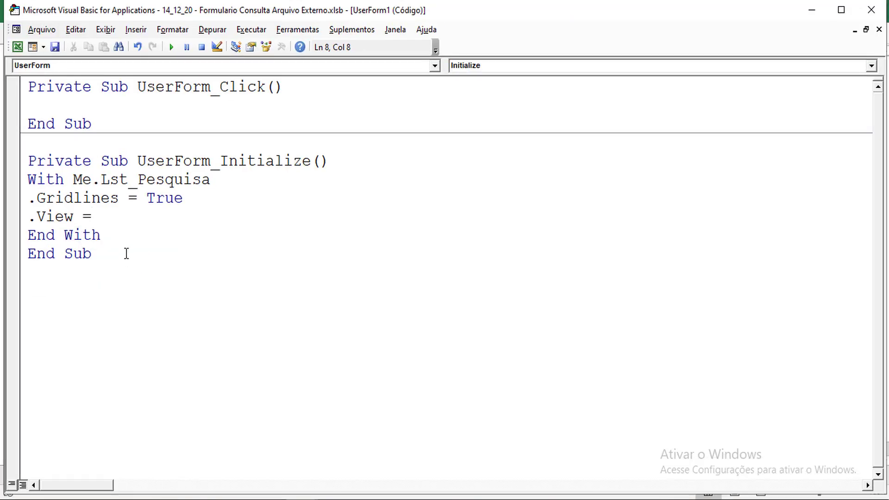
left_click_drag(83, 217, 95, 219)
type("=")
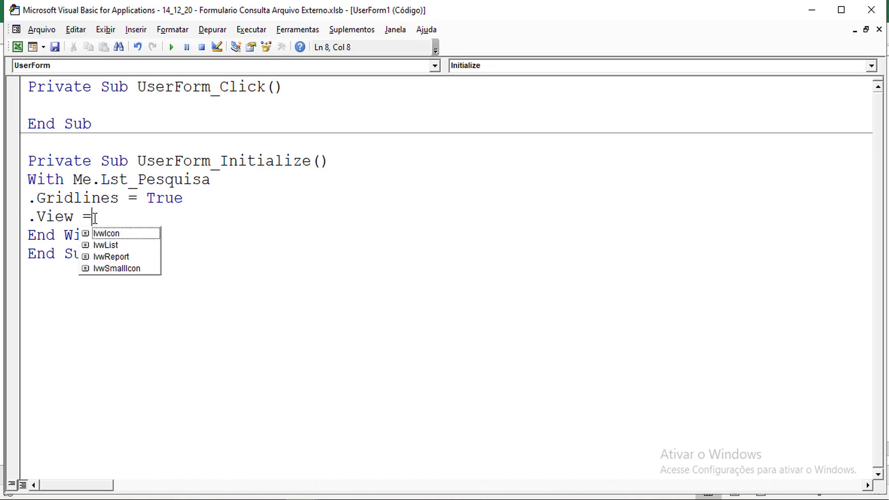
double_click(116, 258)
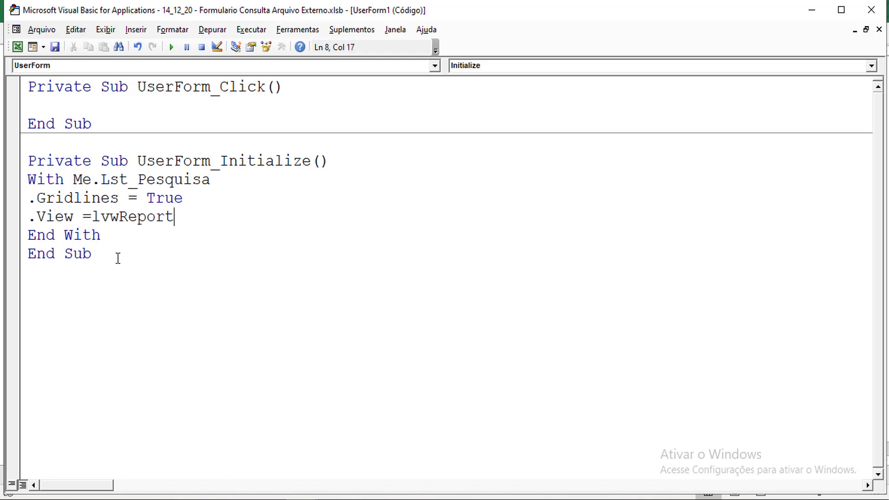
left_click(171, 47)
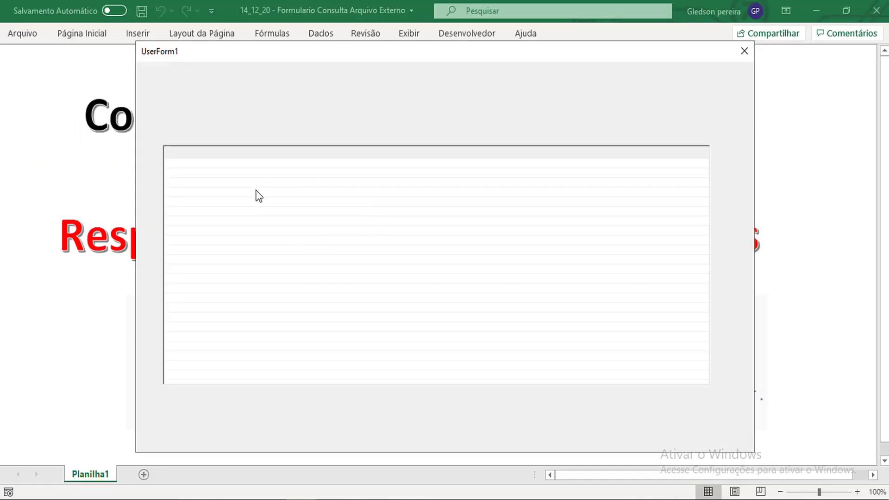
Close the running UserForm1 preview showing the gridlined report-style list
key("ctrl+1")
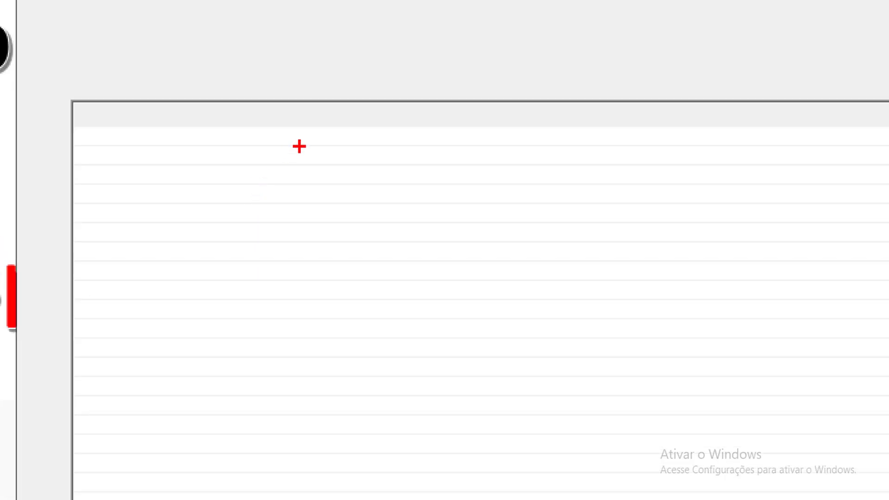
left_click_drag(300, 147, 375, 84)
left_click_drag(53, 92, 886, 134)
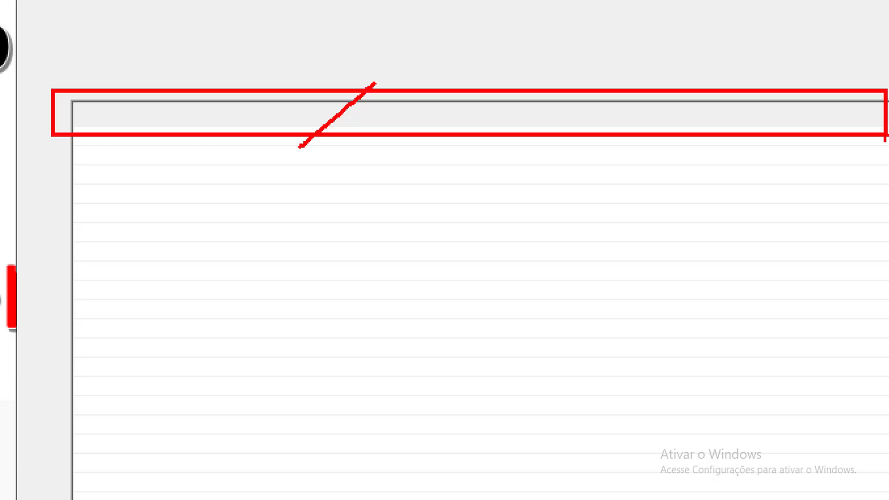
key("Escape")
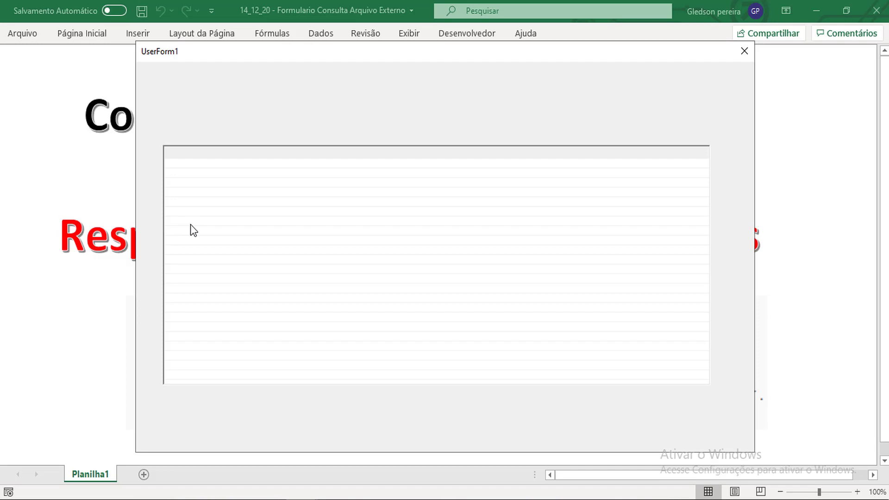
left_click(745, 51)
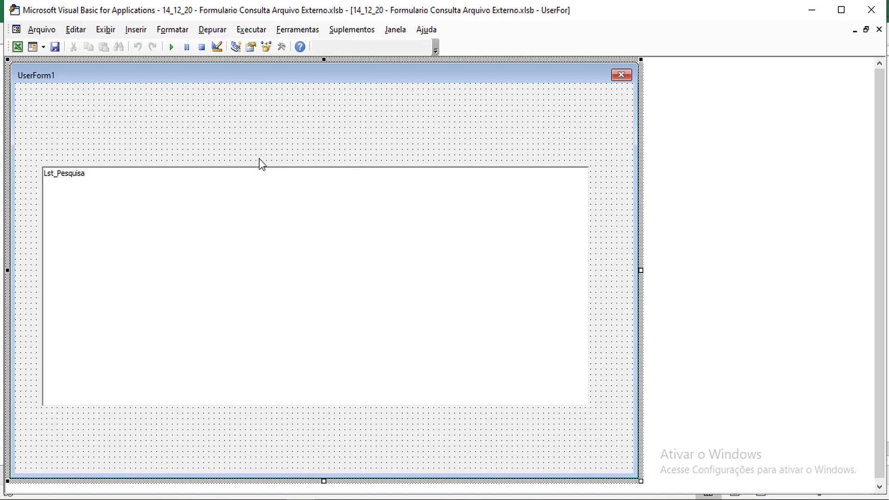
Add .FullRowSelect = True below the View line in the With block
key("F7")
left_click(228, 213)
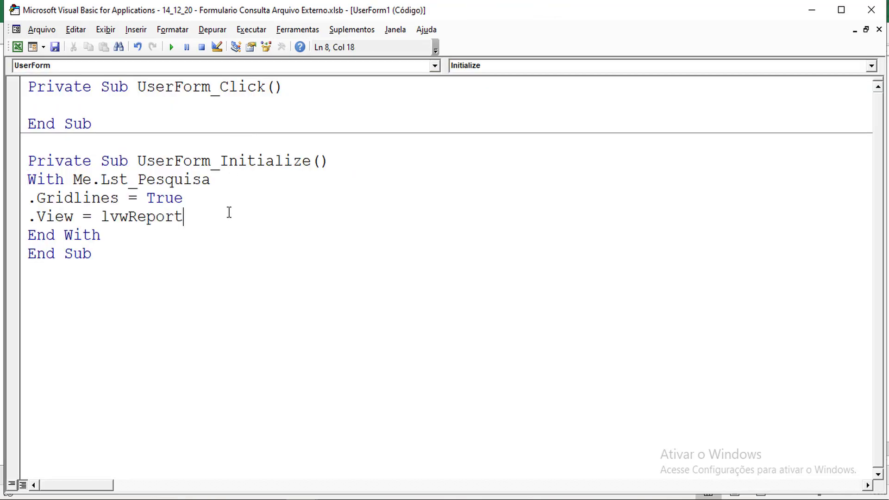
key("Return")
type(".")
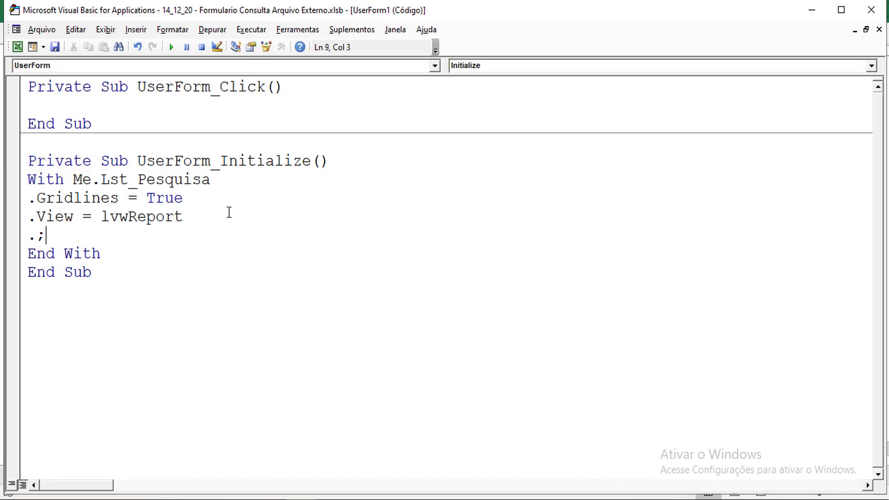
key("BackSpace")
type(".")
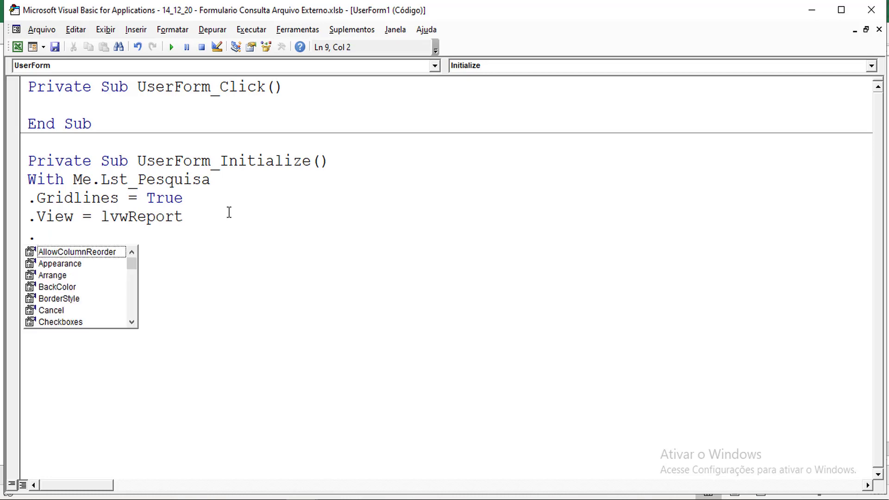
type("ful")
key("Tab")
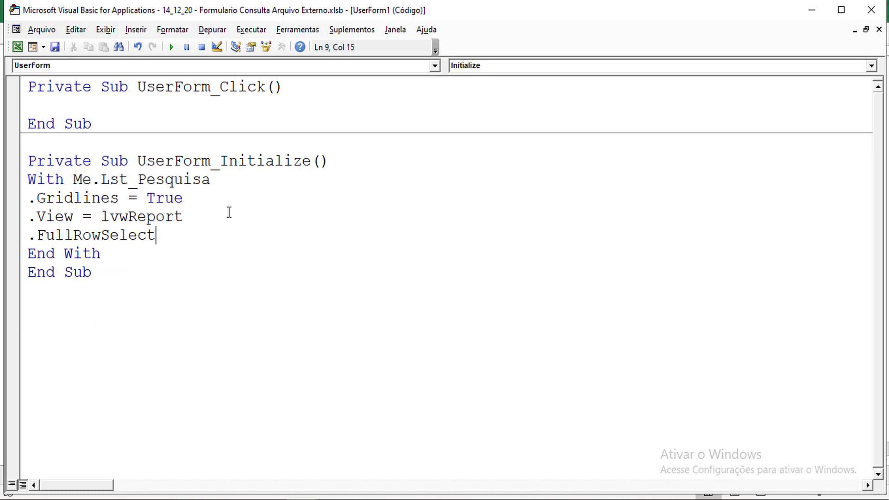
key("super")
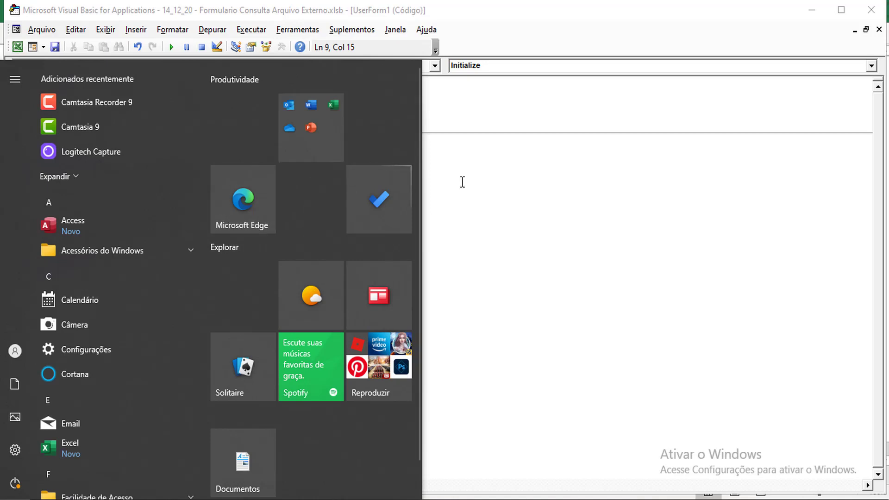
left_click(538, 271)
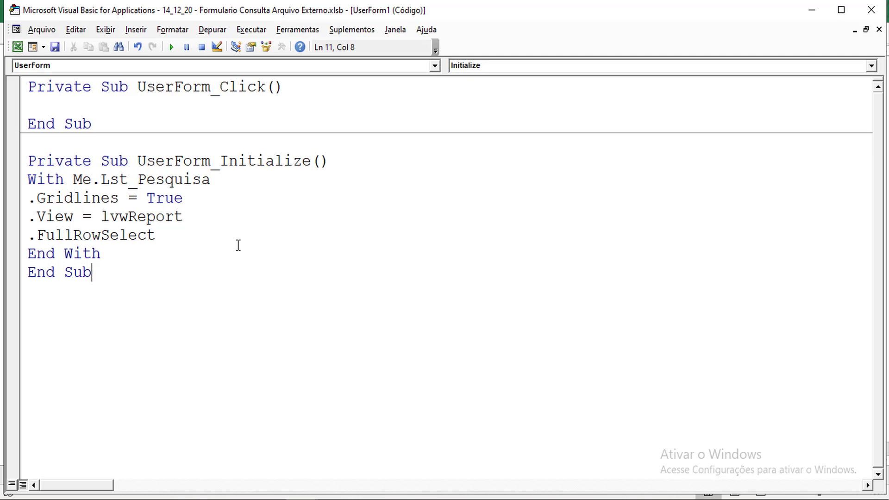
left_click(185, 232)
type("=")
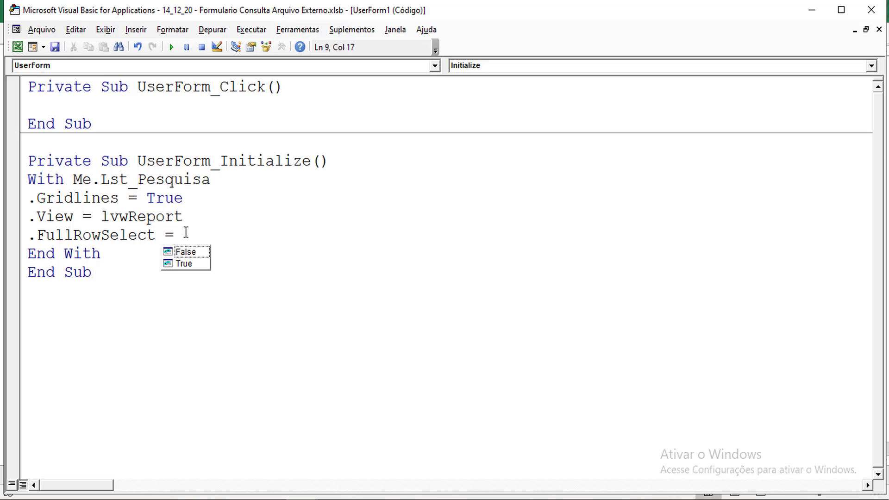
key("Down")
key("Tab")
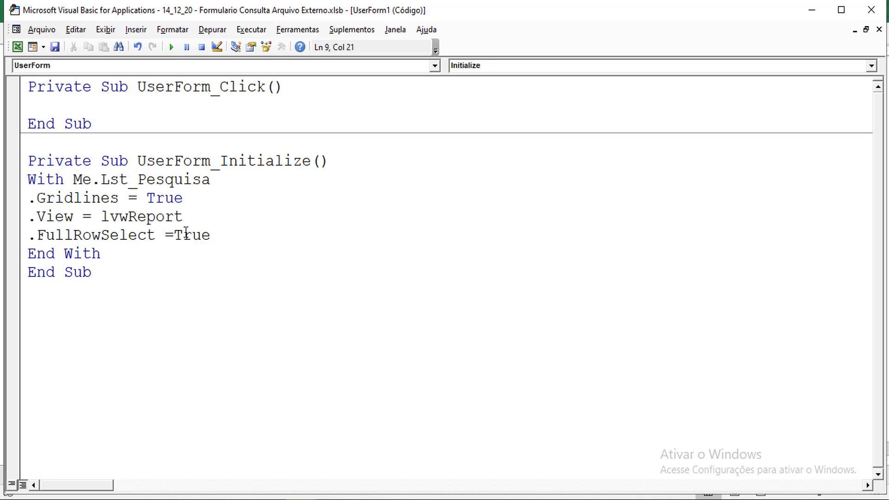
Add .CheckBoxes = True and leave an empty line inside the With block
key("Return")
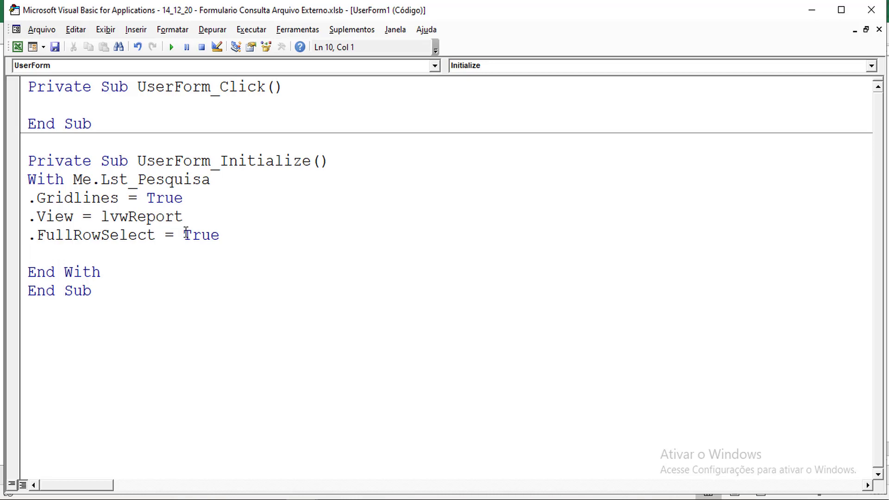
type(".")
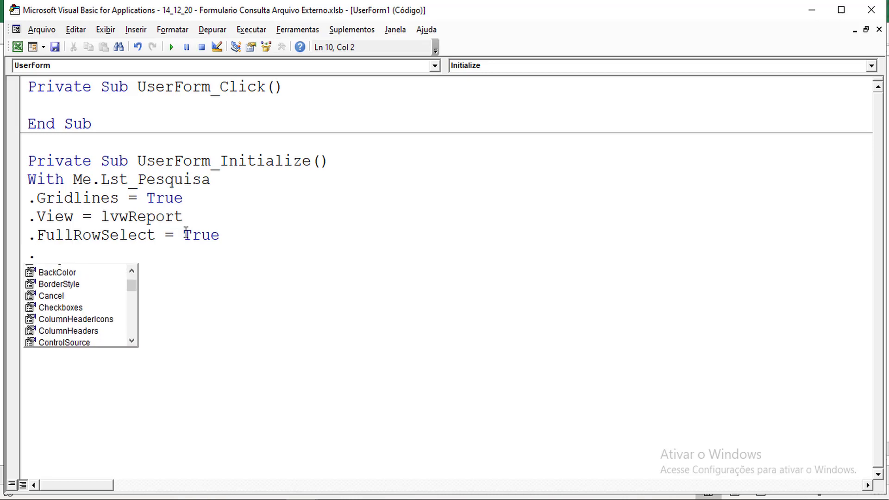
type("che")
key("Tab")
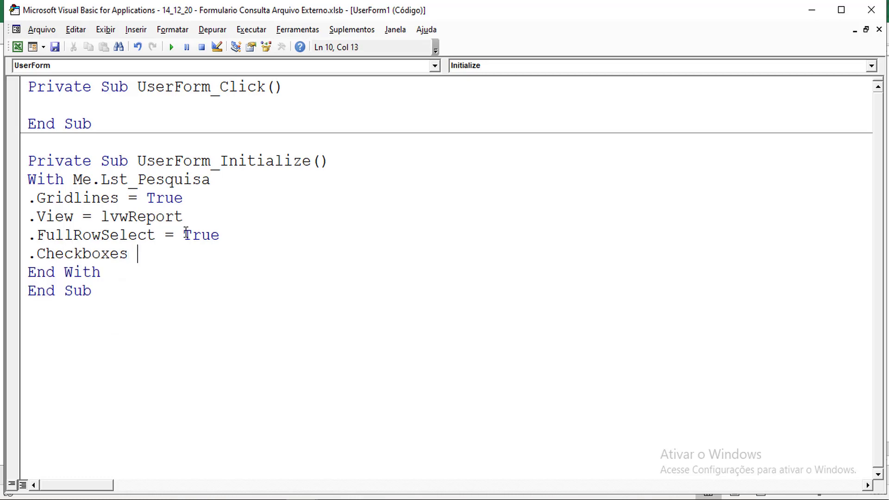
type("=")
key("Down")
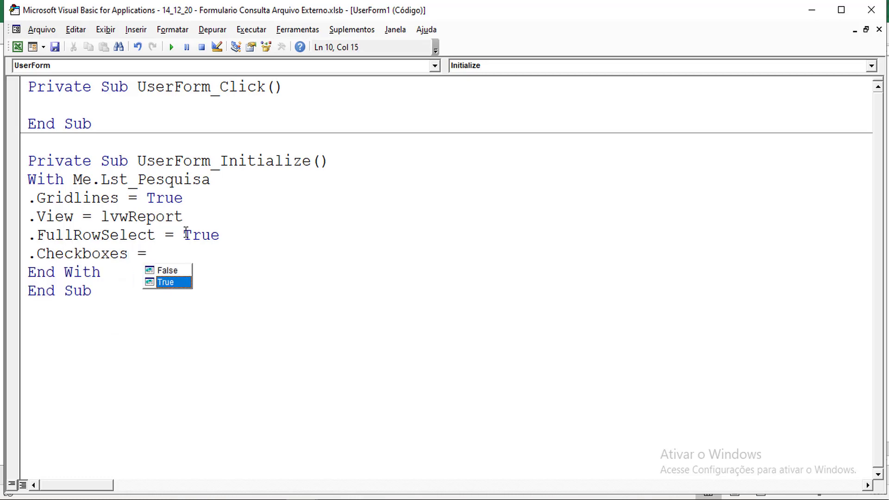
key("Tab")
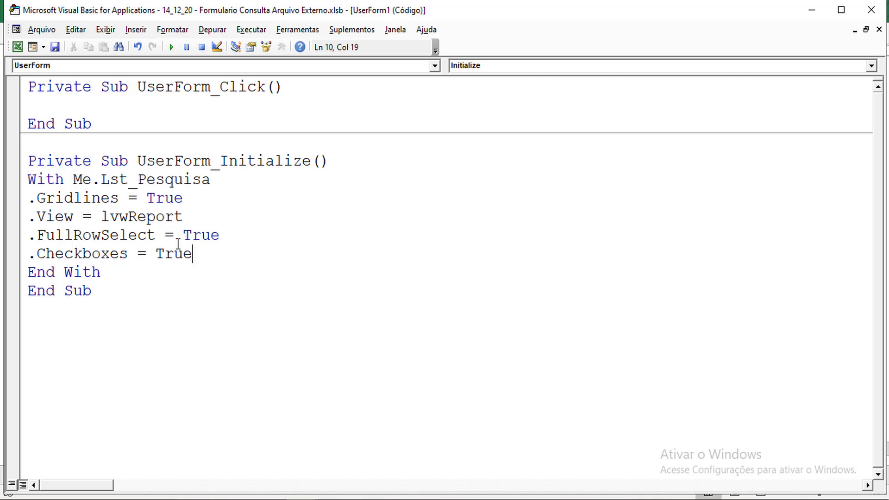
key("Return")
key("Return")
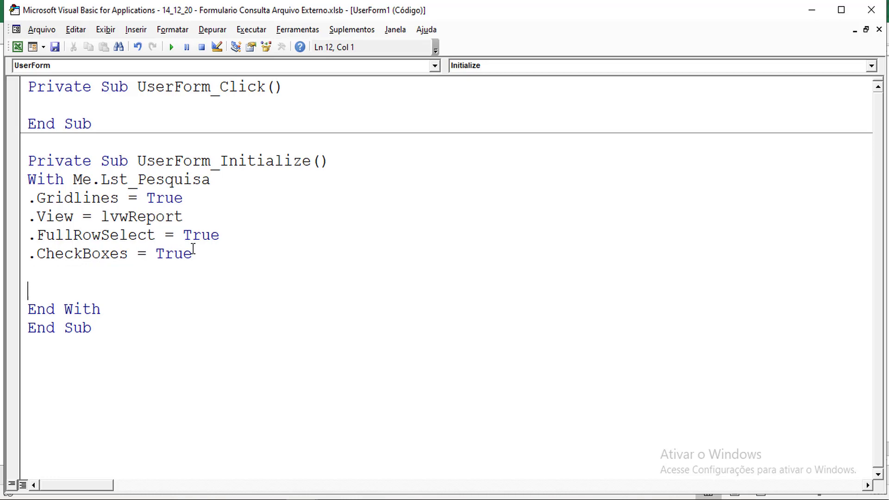
key("Up")
Write .ColumnHeaders.Add text:="ID" on the empty line of the With block
type(".")
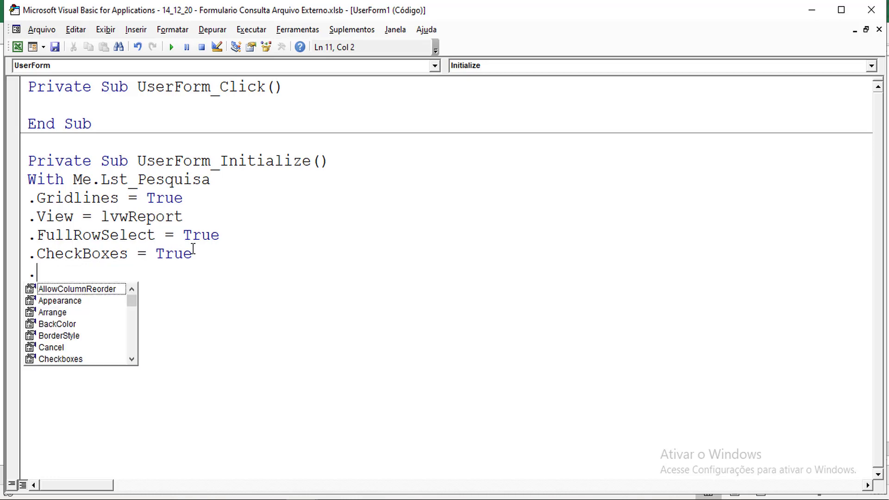
type("colu")
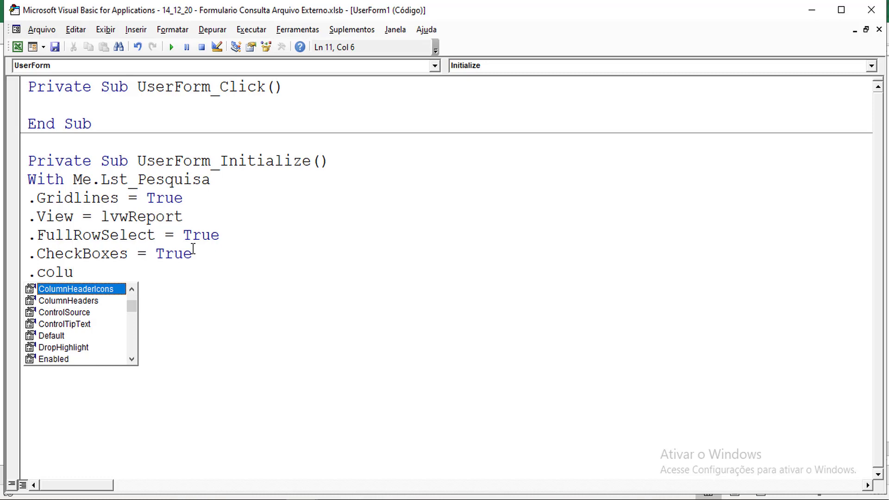
key("Down")
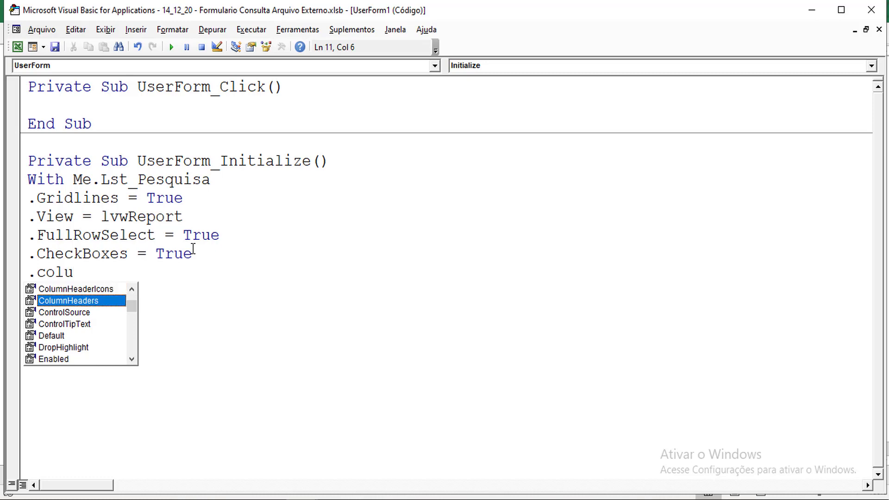
key("Tab")
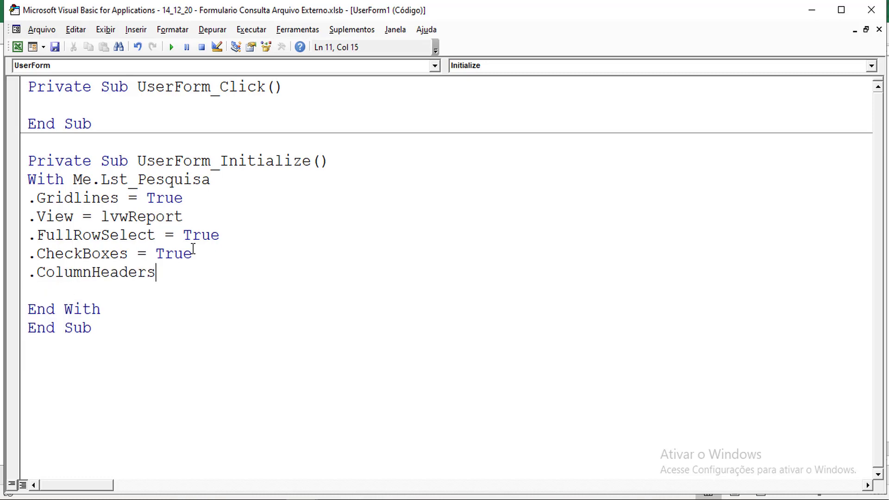
type(".")
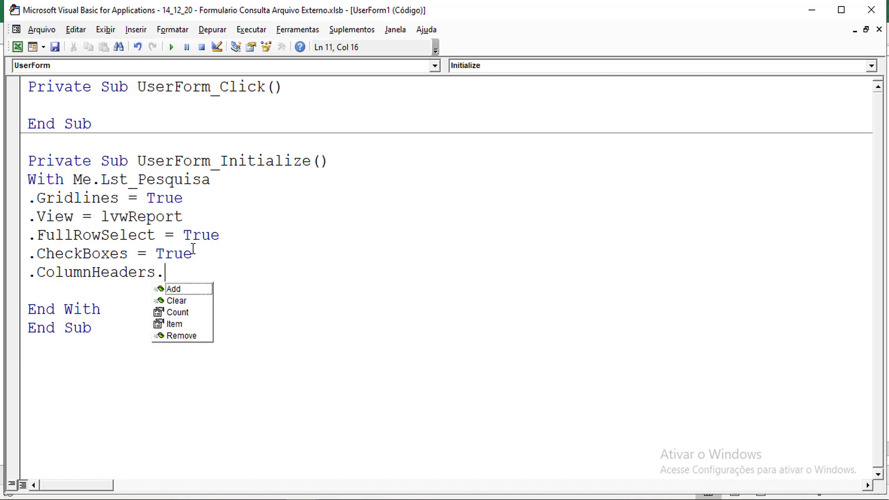
key("Tab")
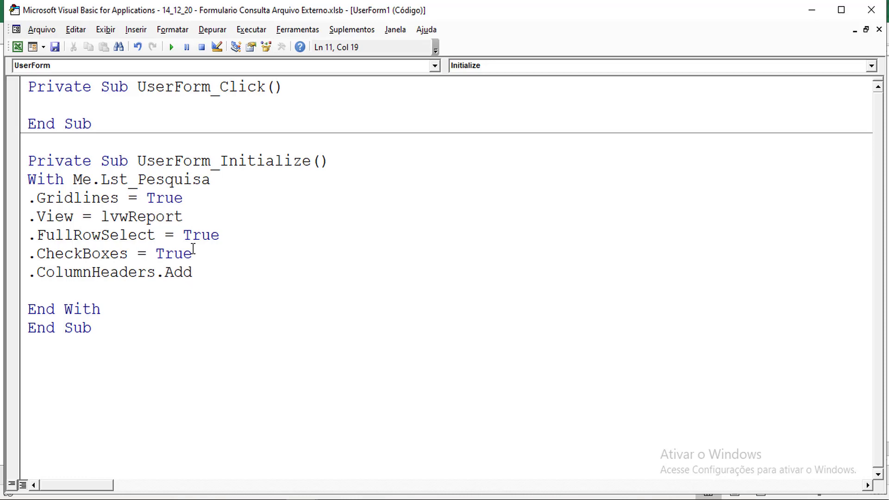
type(" text")
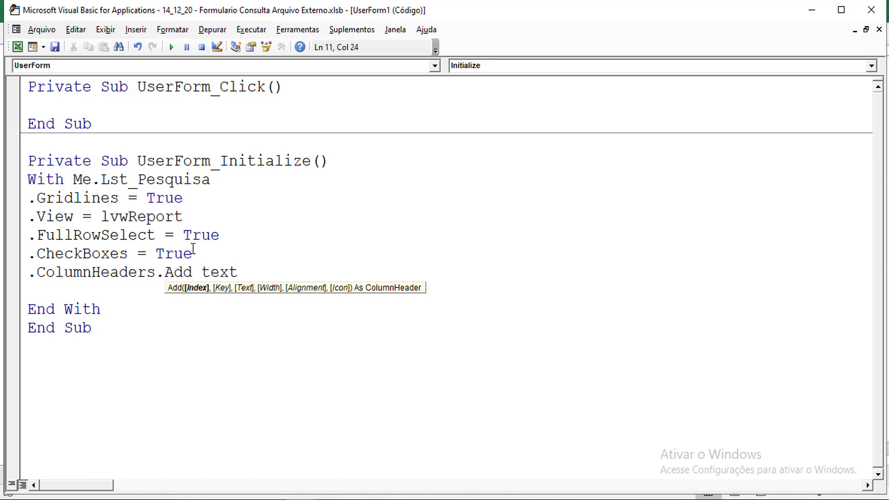
type(":=")
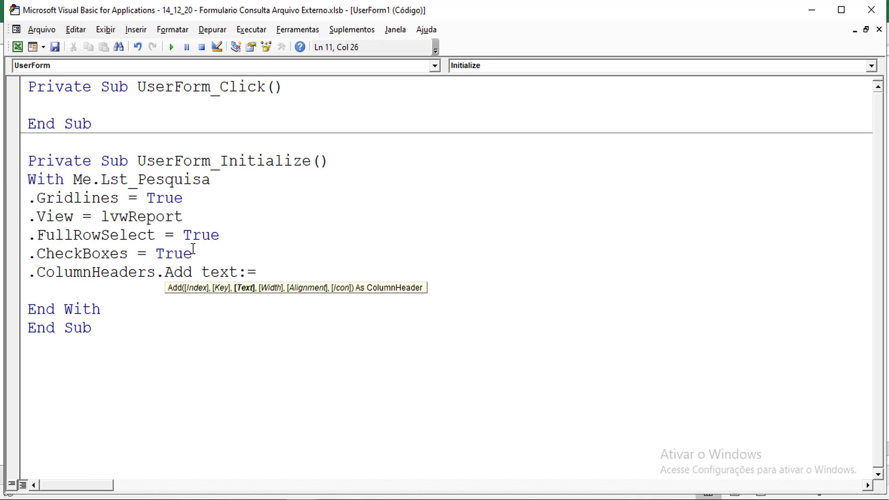
type("\"")
type("ID\"")
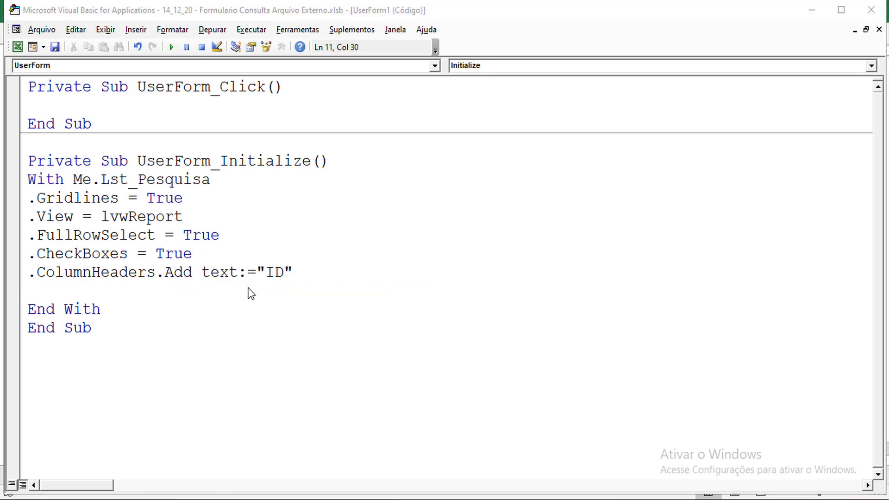
key("ctrl+1")
left_click_drag(247, 302, 288, 398)
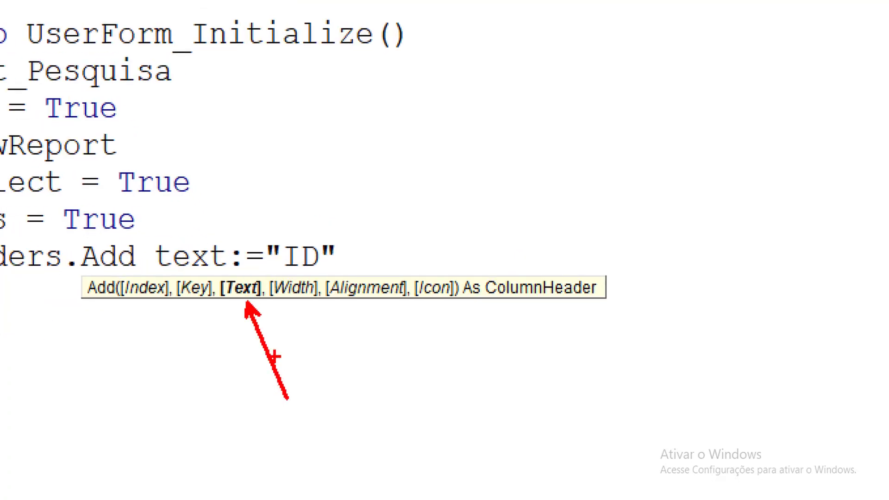
key("Escape")
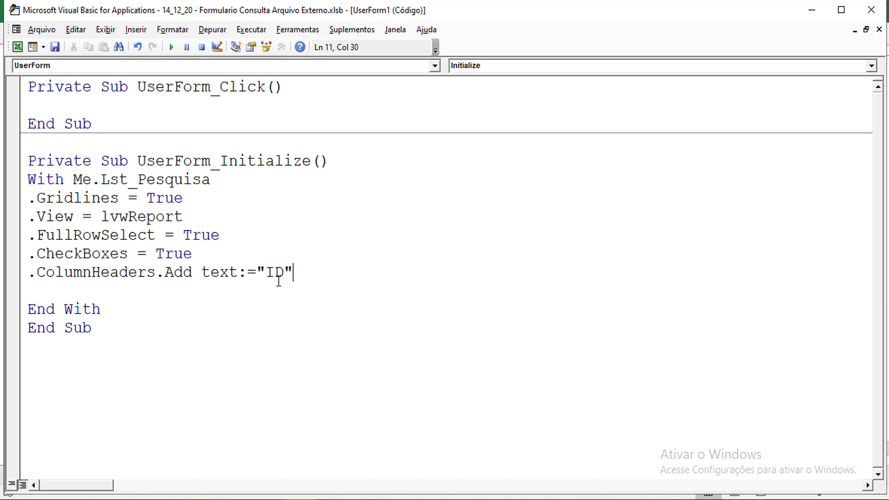
Extend the ID header line with Width:=45 and Alignment:=0, then start a new line
type(",W")
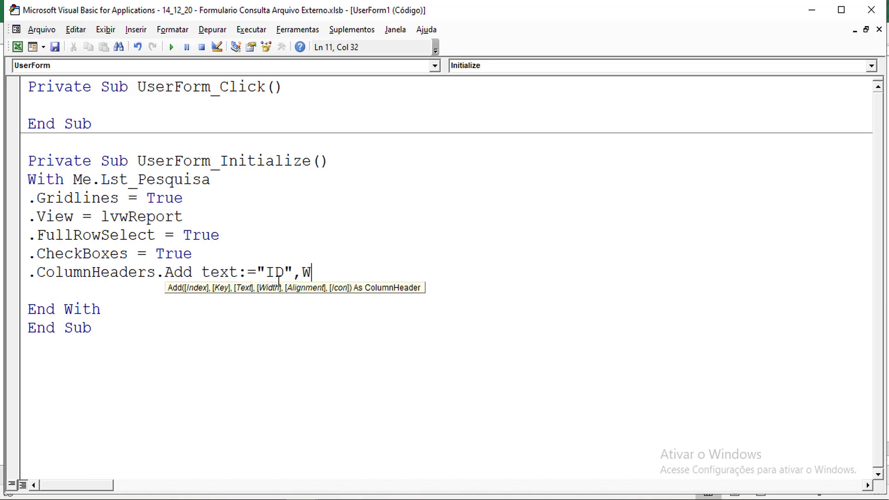
type("ID")
type("TH")
type(":")
type("=")
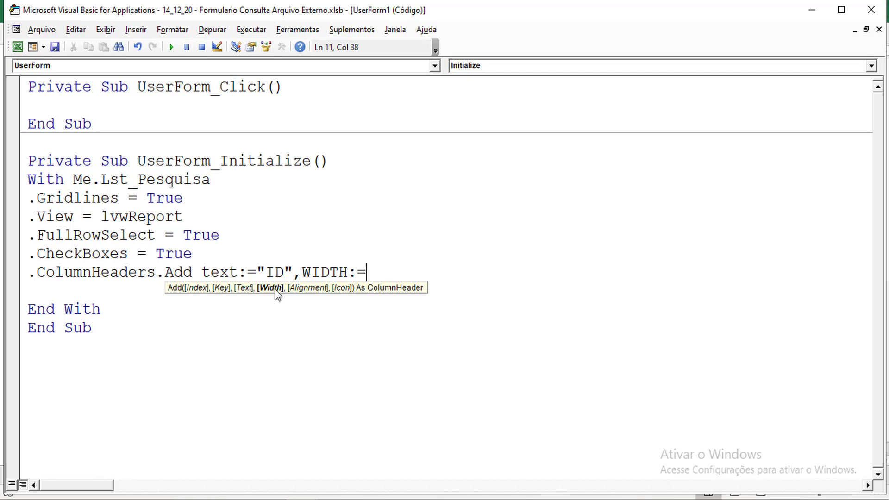
type("45")
type(",")
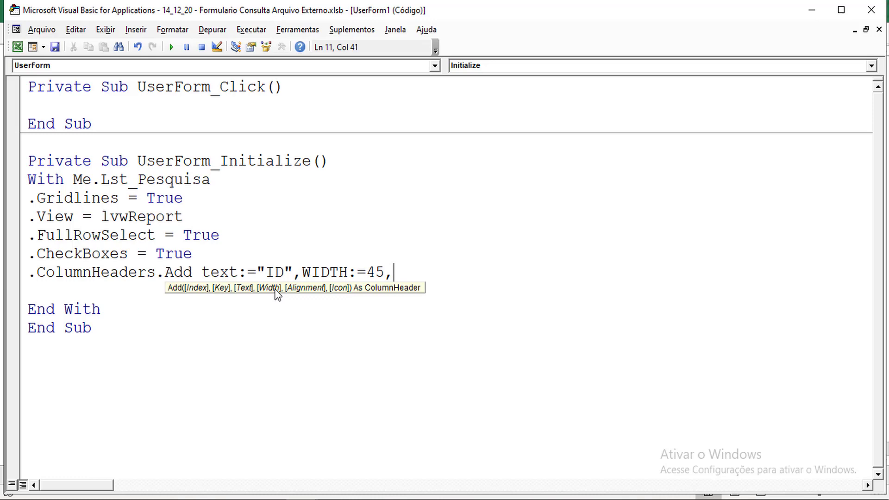
type("ALI")
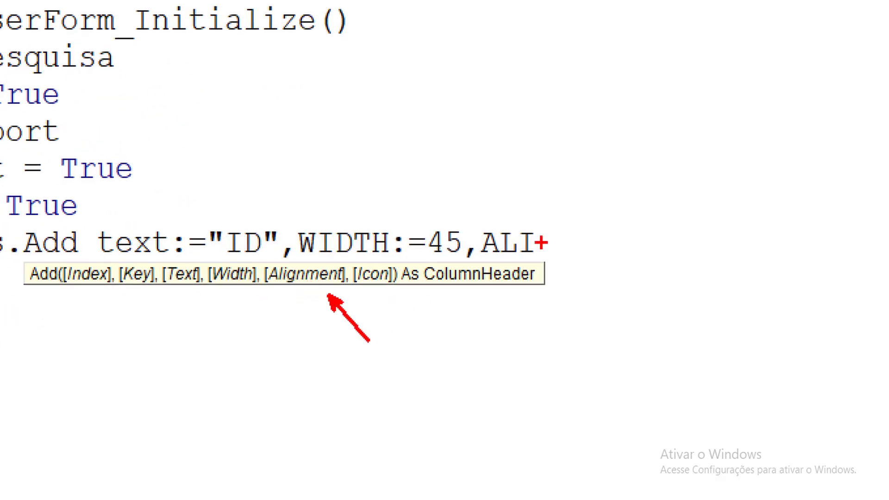
left_click_drag(319, 274, 538, 246)
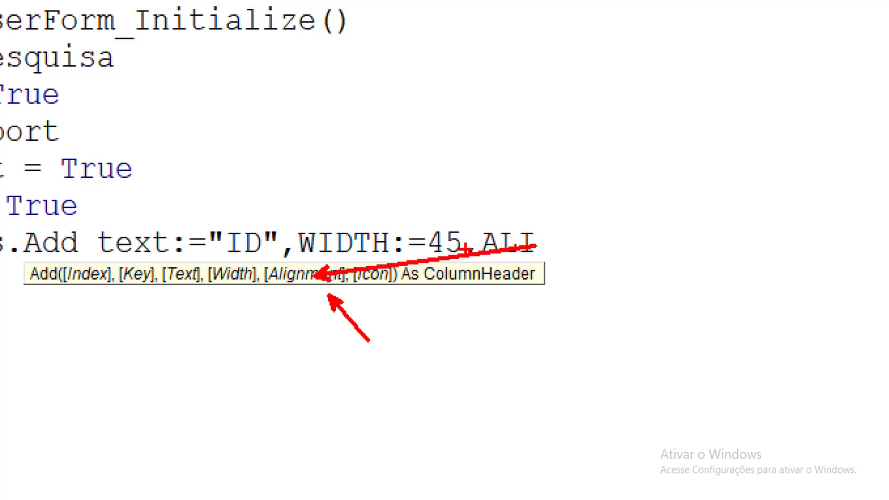
key("Escape")
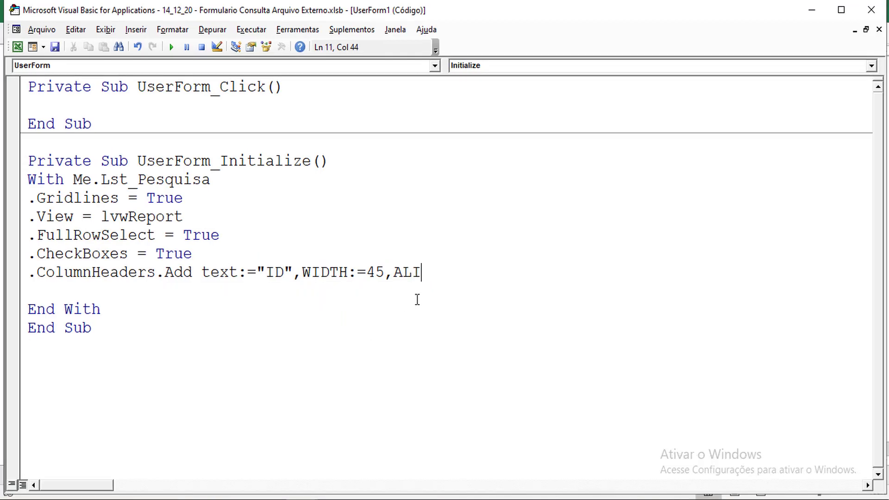
type("G")
type("NMENT")
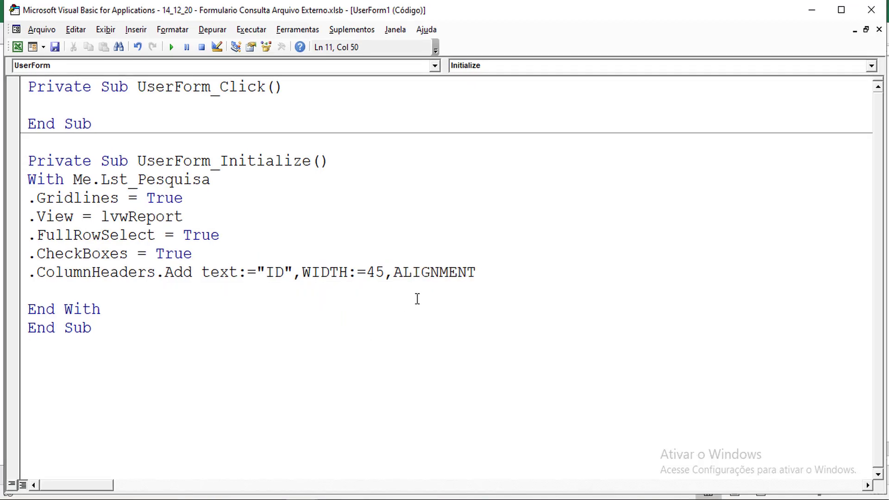
type(":")
type("=")
type("0")
key("Return")
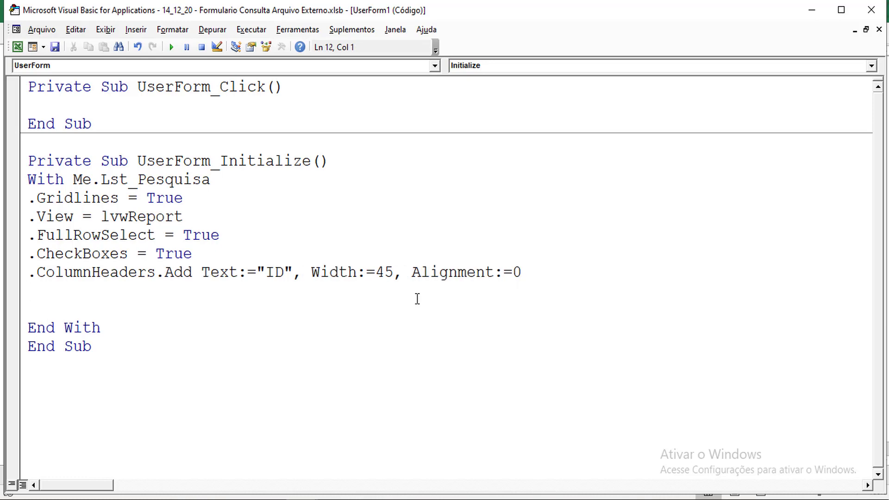
Test-run the form to check its ID column, then close it
left_click(171, 47)
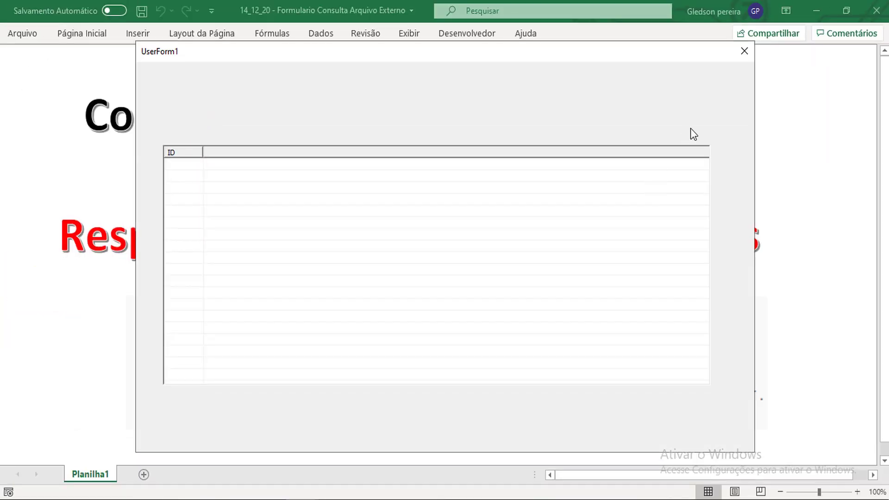
left_click(744, 51)
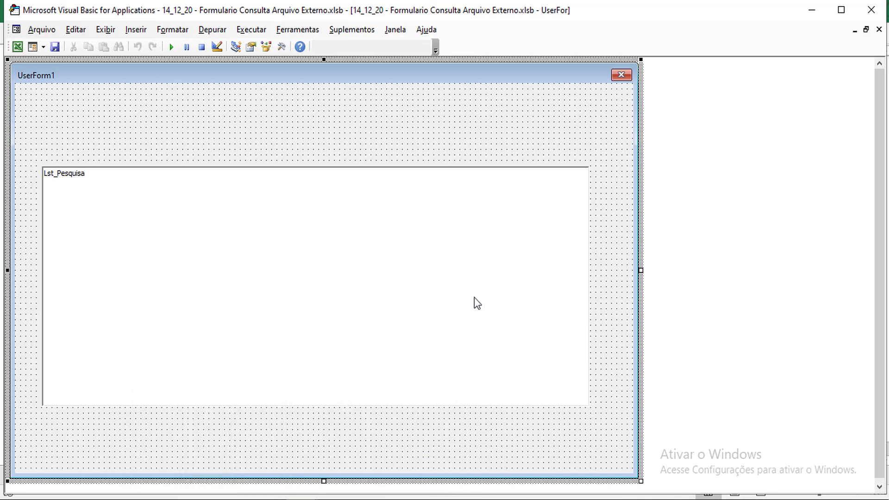
Review the Base de Dados headings Id, Data, Nome, Endereço, Bairro, Cidade in A1:F1, then close it
key("alt+F11")
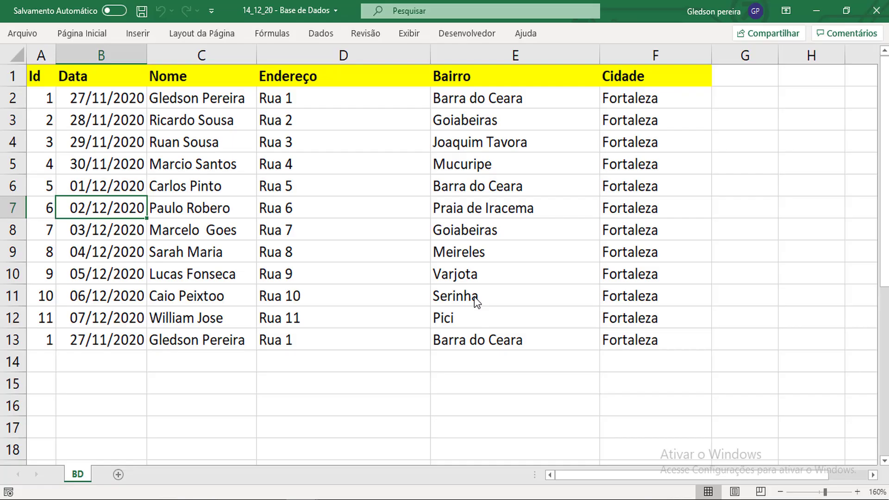
left_click(35, 77)
left_click(84, 76)
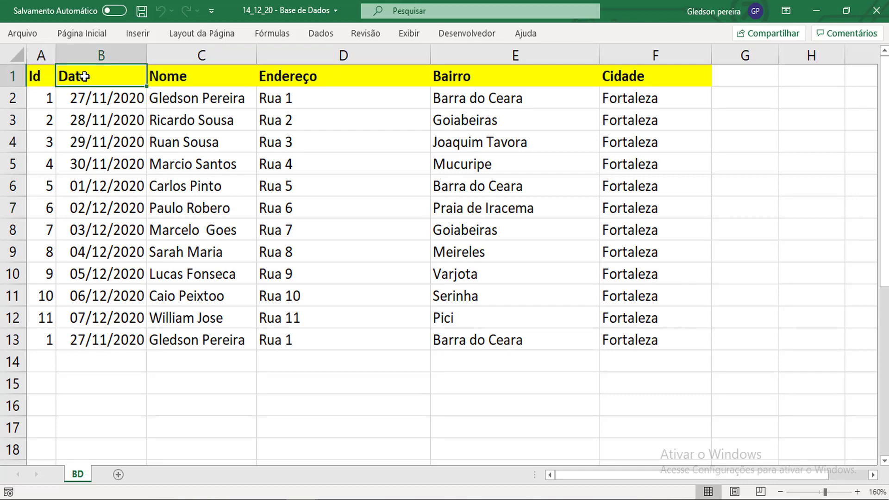
left_click(170, 83)
left_click(297, 78)
left_click(513, 74)
left_click(628, 75)
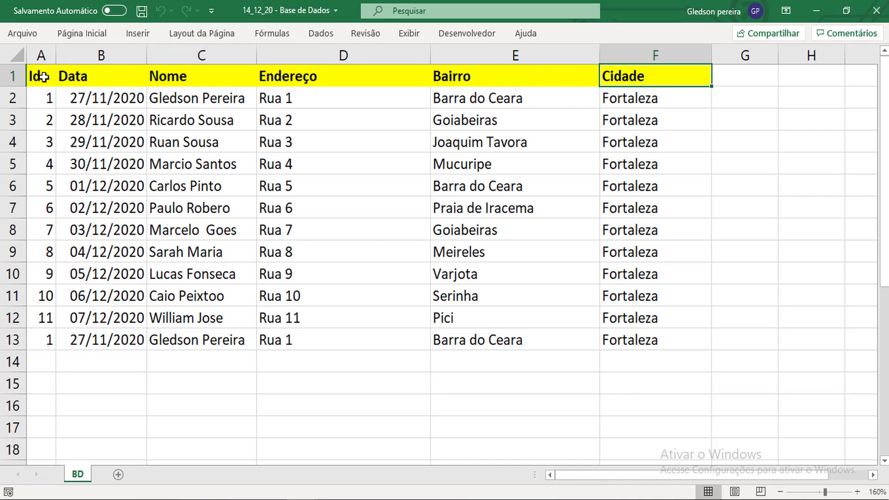
left_click(876, 11)
Reopen the Visual Basic editor from Desenvolvedor and show UserForm1's code
left_click(484, 33)
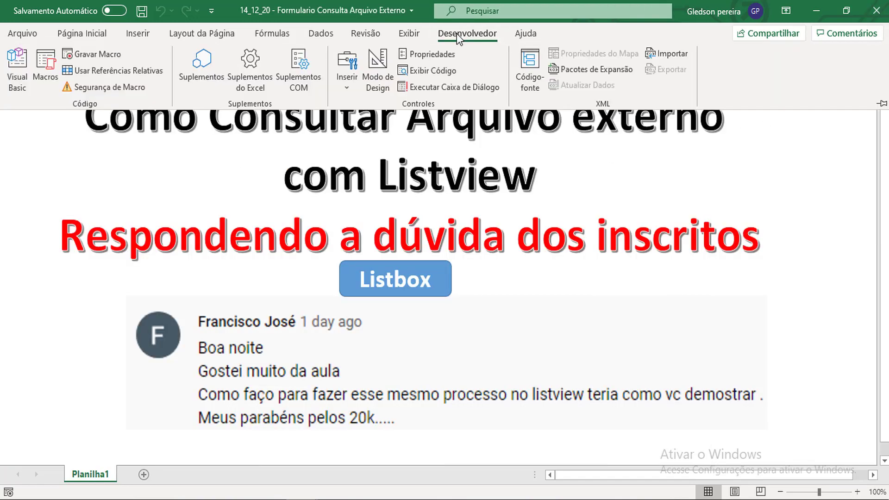
left_click(2, 85)
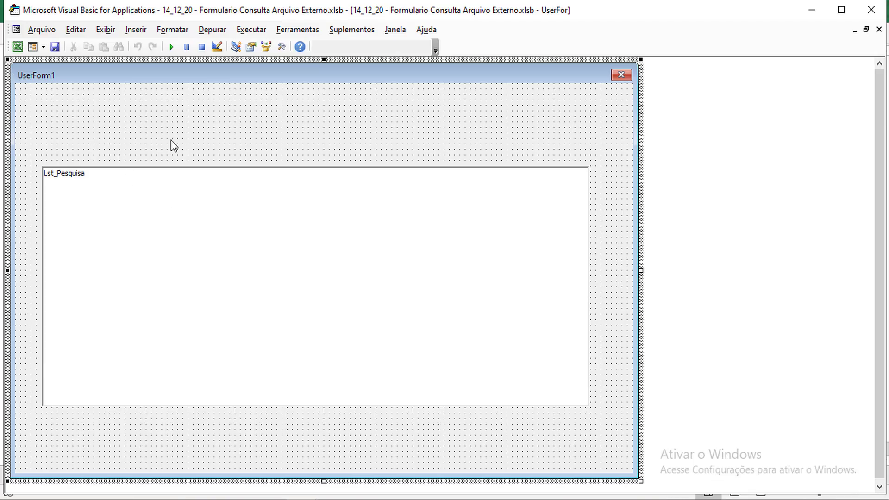
key("F7")
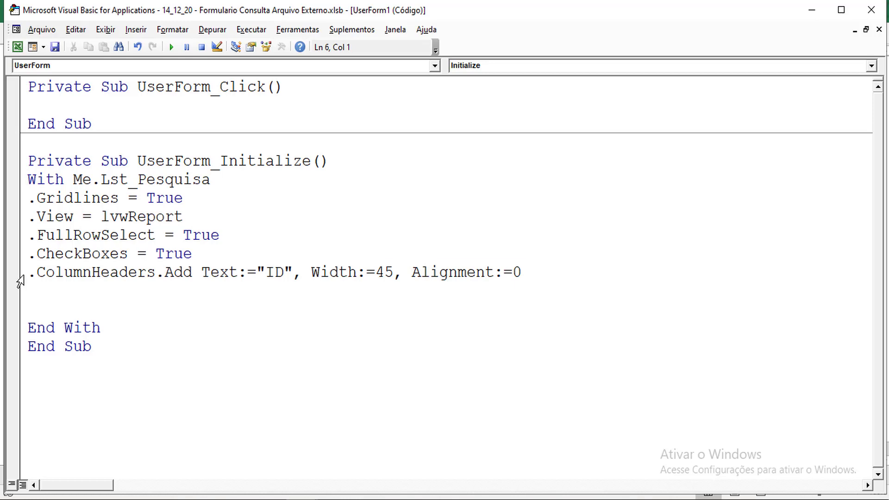
Duplicate the ColumnHeaders.Add line several times below the original
left_click(21, 281)
key("ctrl+c")
left_click(41, 287)
key("ctrl+v")
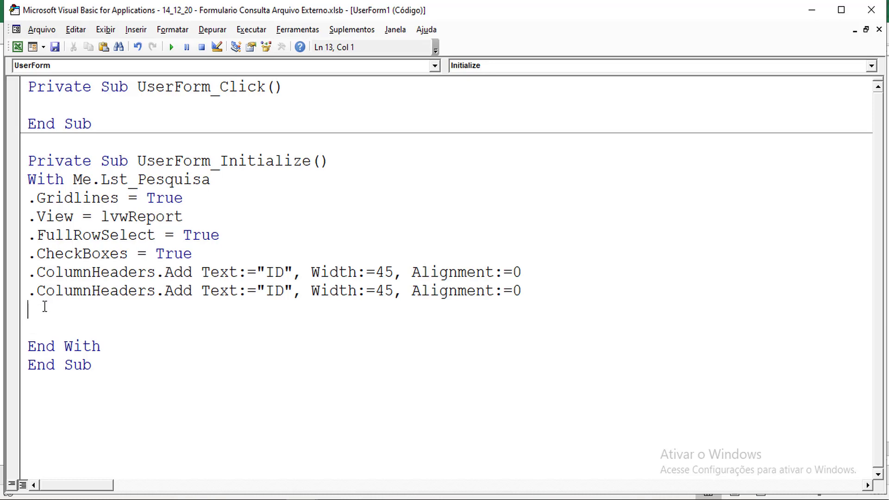
key("ctrl+v")
key("ctrl+v")
key("ctrl+v")
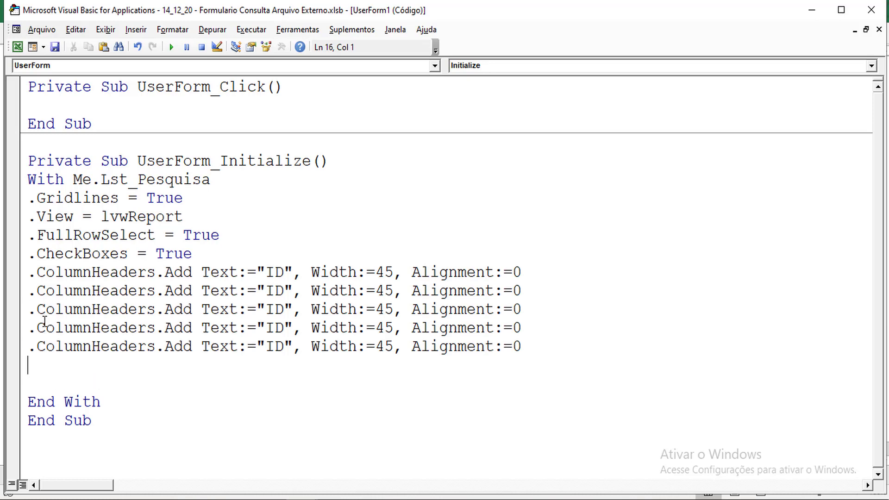
key("ctrl+v")
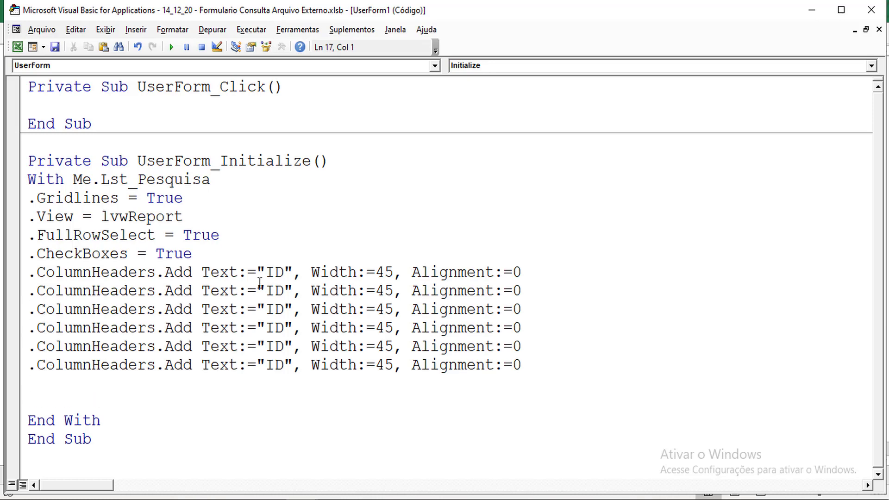
Rename the second, third and fourth copied headers to Data, Nome and Endereço
left_click(276, 273)
key("Down")
key("Down")
key("Down")
key("Down")
key("Up")
key("Up")
key("Up")
double_click(281, 291)
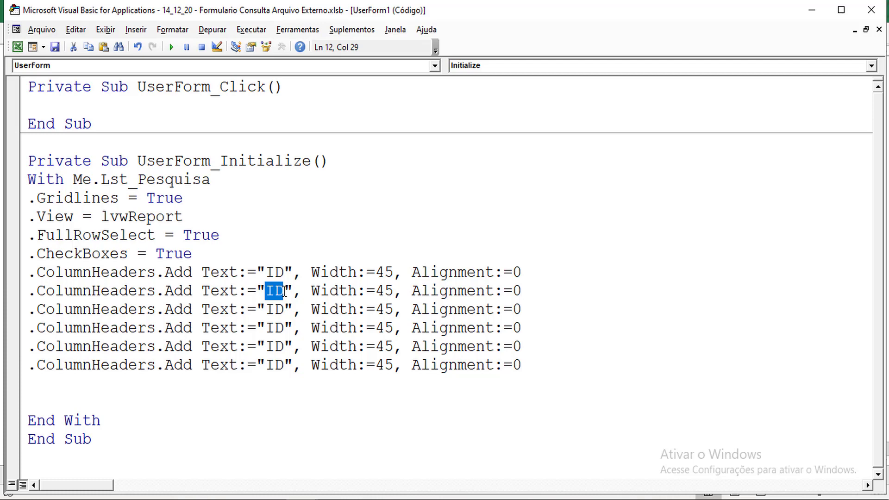
type("Data")
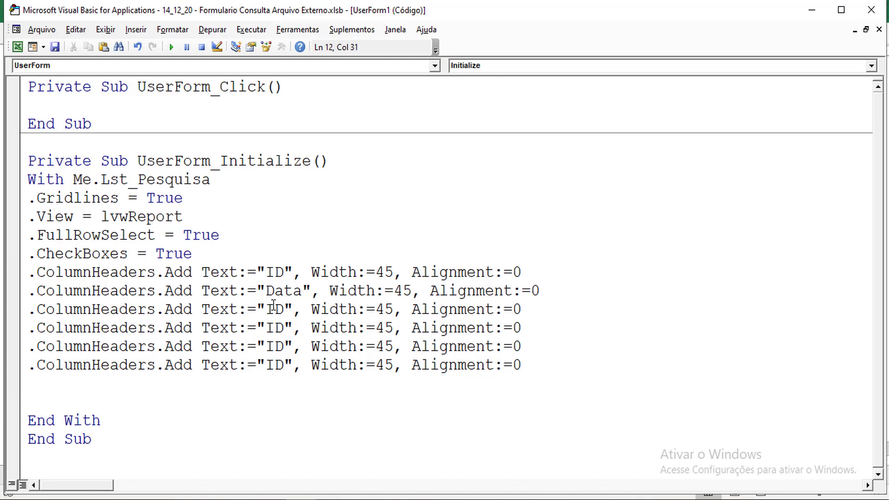
left_click_drag(265, 309, 282, 309)
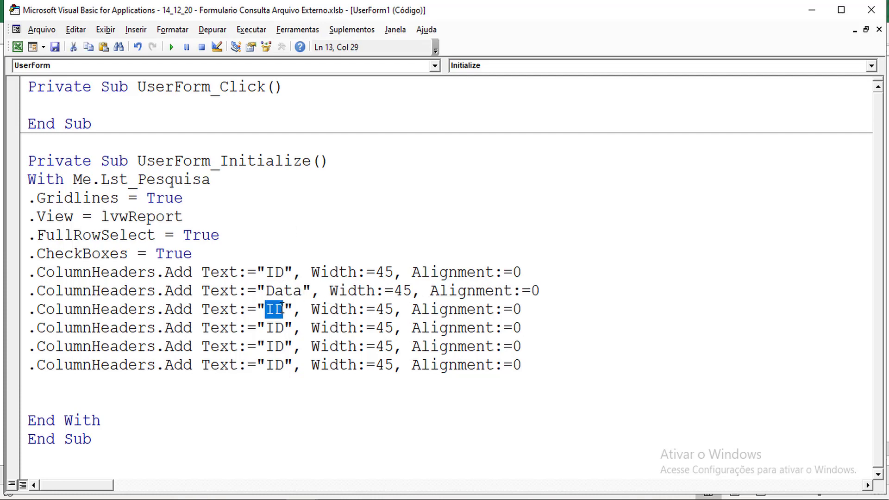
type("Nome")
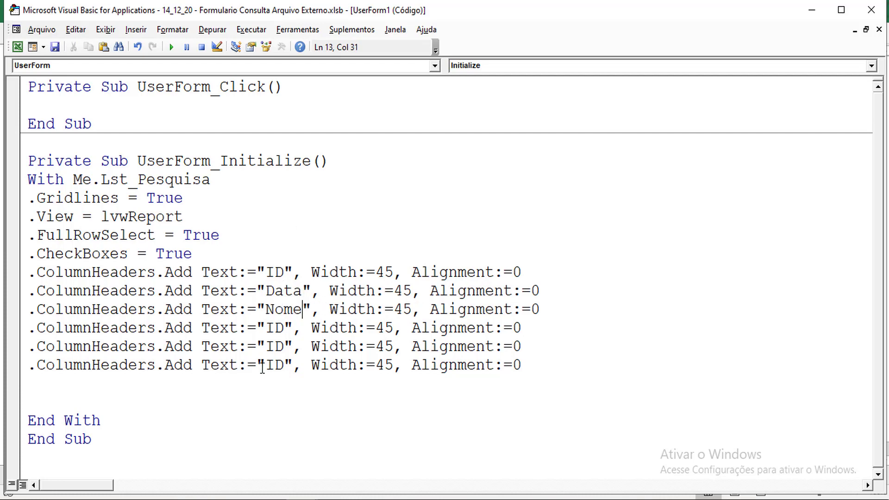
left_click_drag(265, 327, 283, 327)
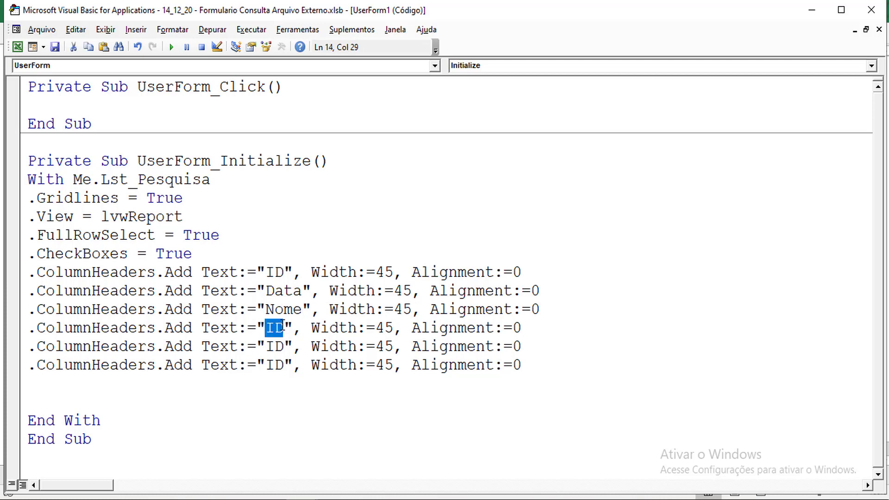
type("En")
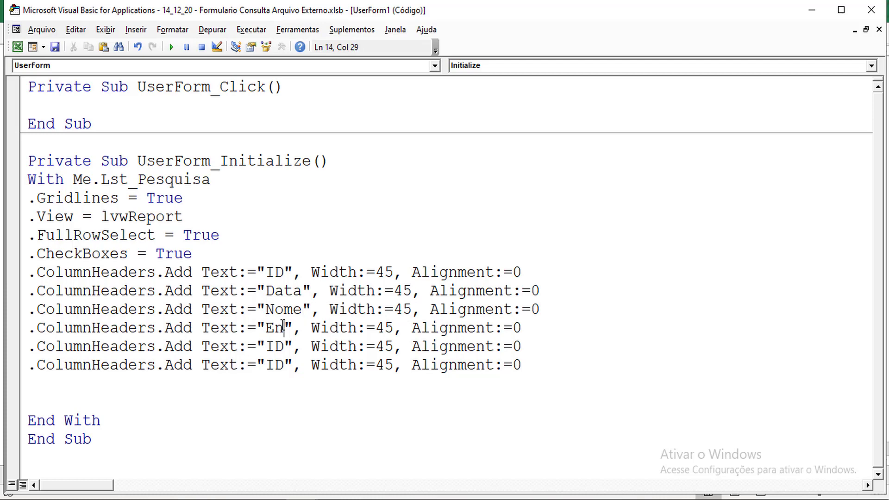
type("dereç")
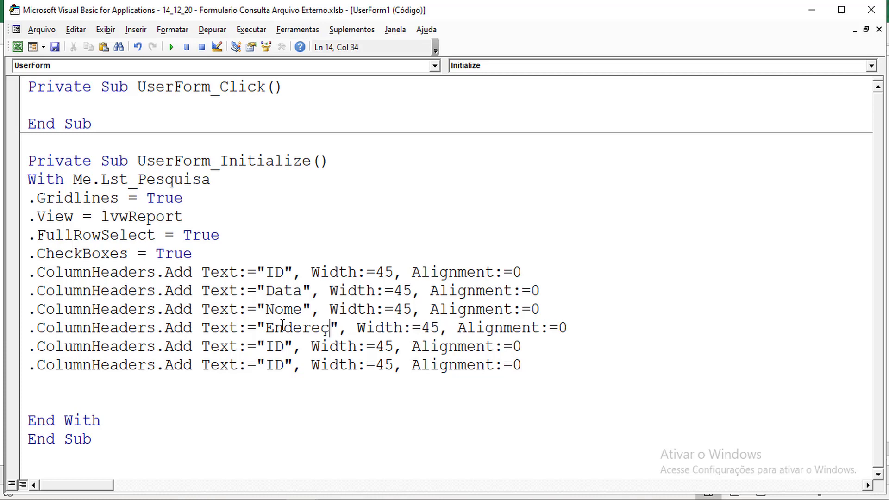
type("o")
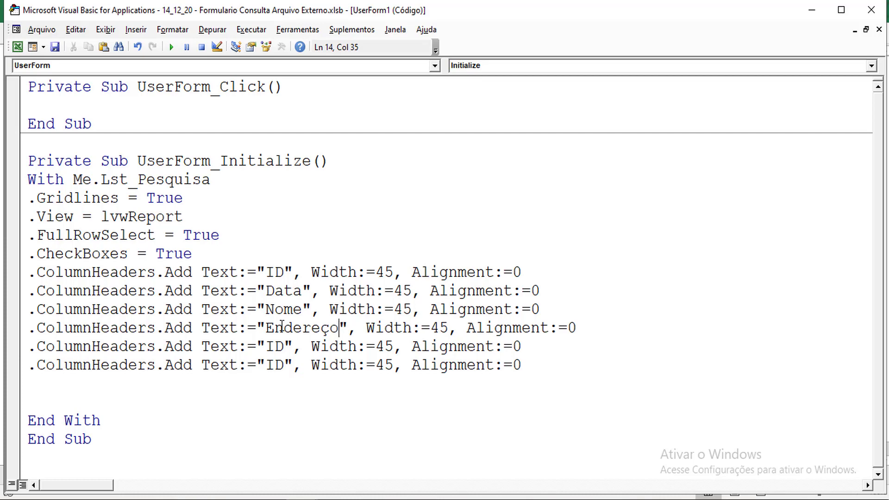
Rename the last two headers to Bairro and Cidade
left_click_drag(270, 345, 286, 347)
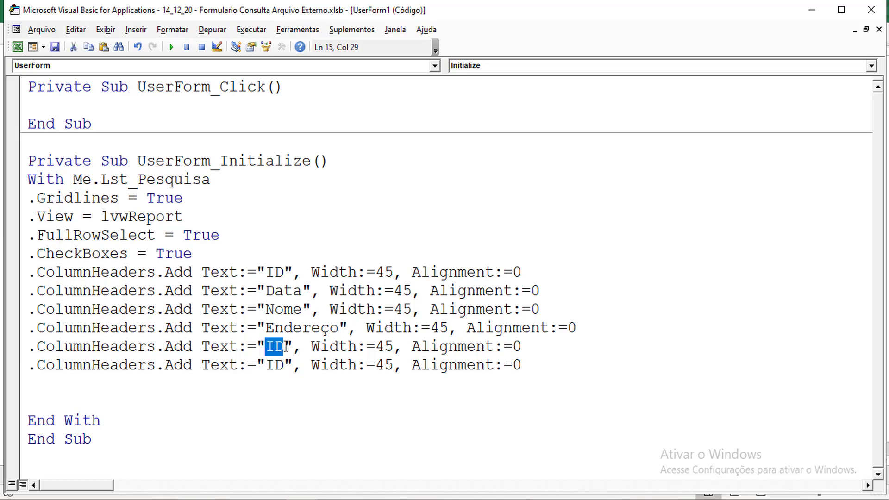
type("Ba")
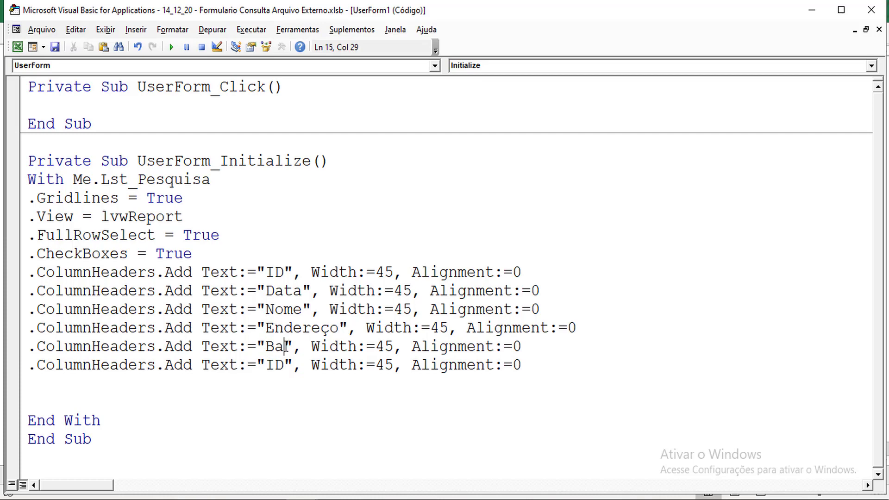
type("iroo")
key("Left")
key("Left")
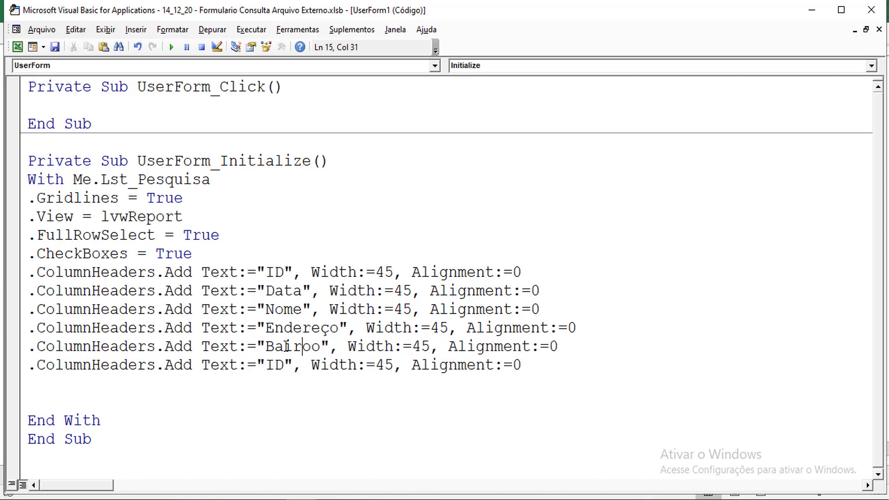
type("r")
key("Delete")
left_click_drag(283, 365, 267, 365)
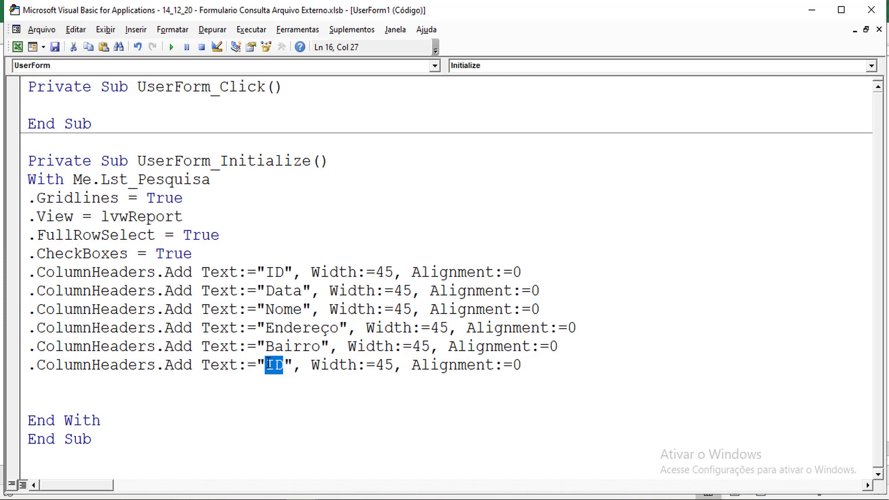
type("Cidade")
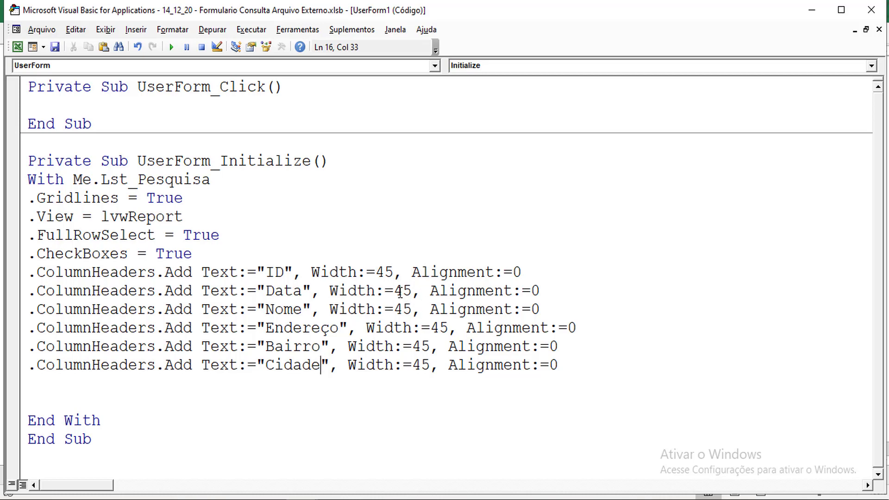
Set the column widths to 60, 100, 90, 70 and 60, then save the workbook
double_click(400, 292)
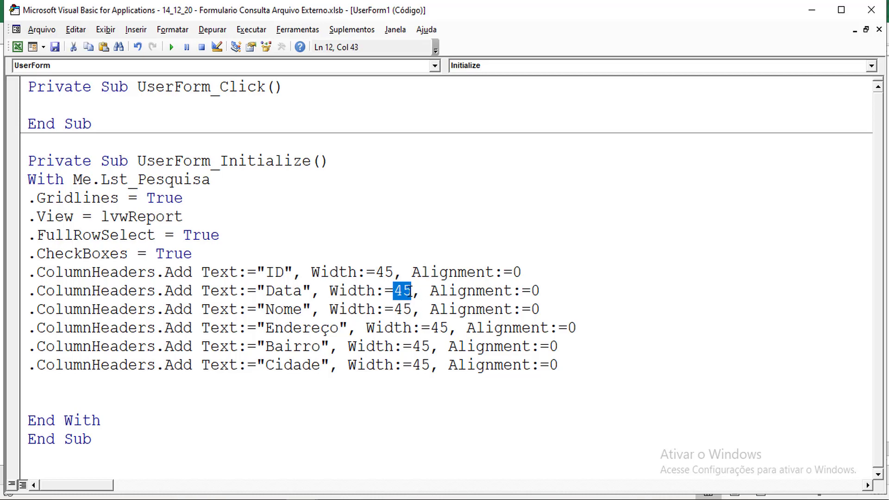
type("60")
left_click_drag(394, 309, 412, 309)
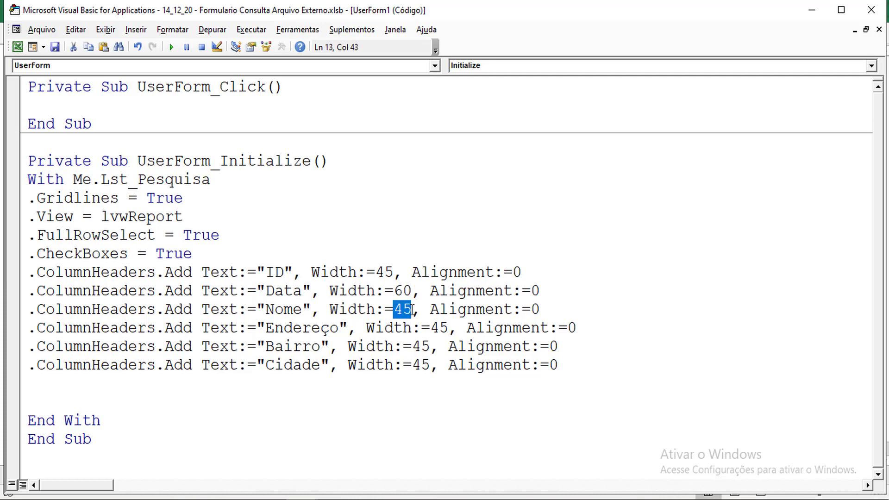
type("100")
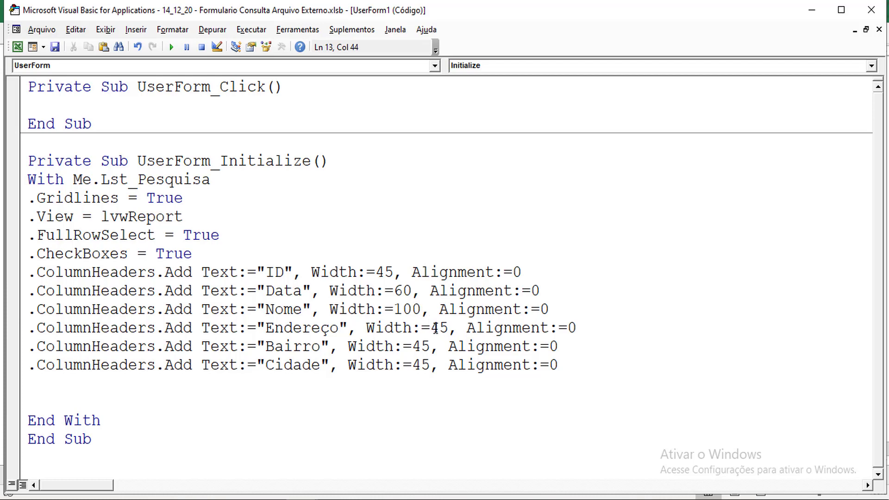
left_click_drag(431, 328, 447, 328)
type("90")
left_click(412, 346)
double_click(422, 347)
type("7")
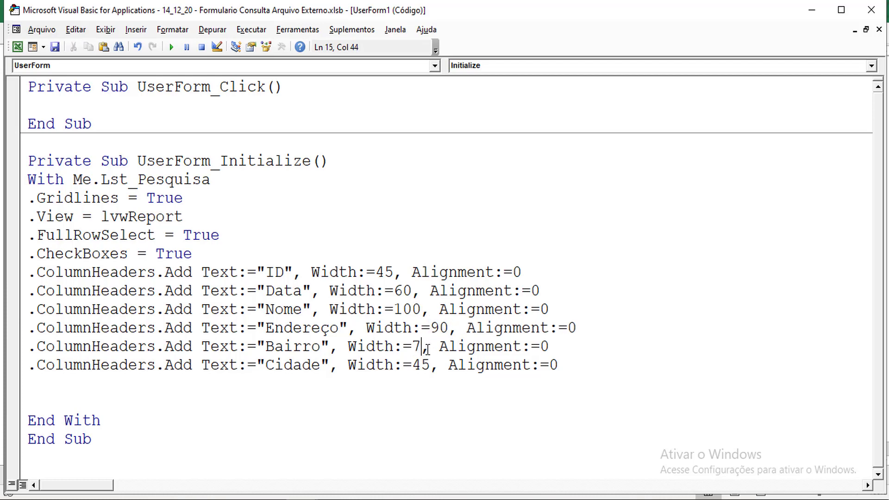
type("0")
double_click(417, 366)
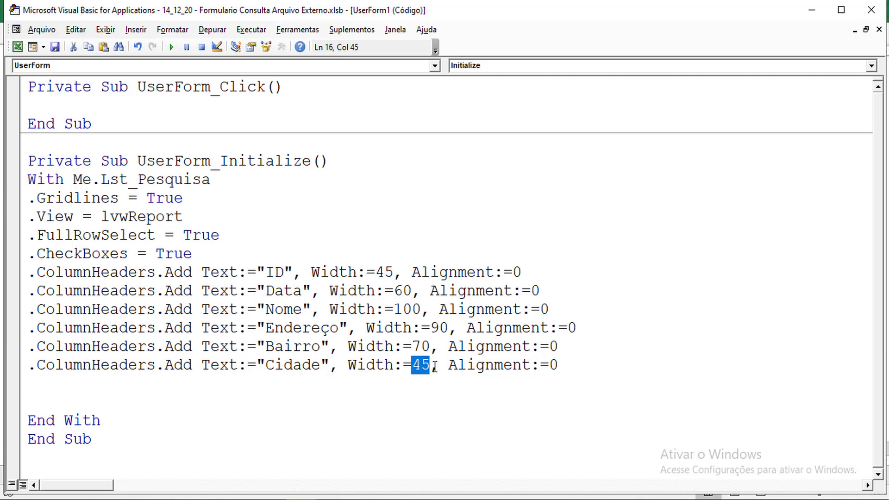
type("60")
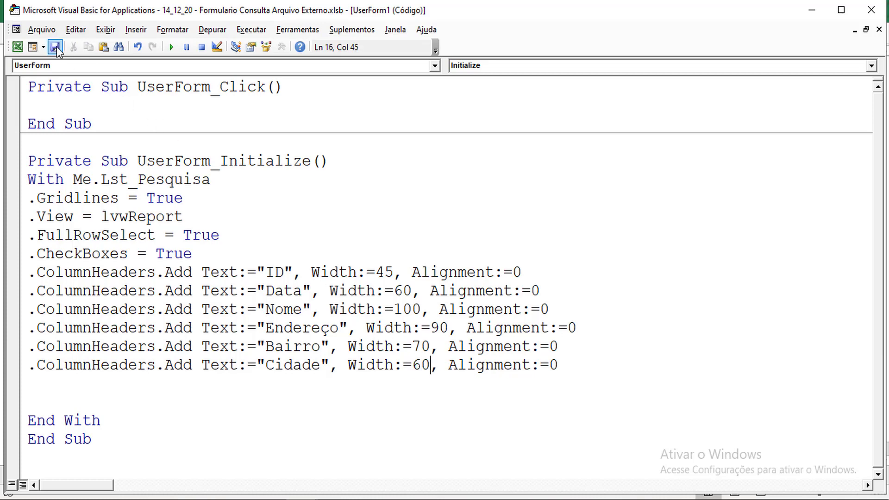
left_click(55, 47)
Test-run UserForm1 to check the six new list columns, then close it
left_click(171, 47)
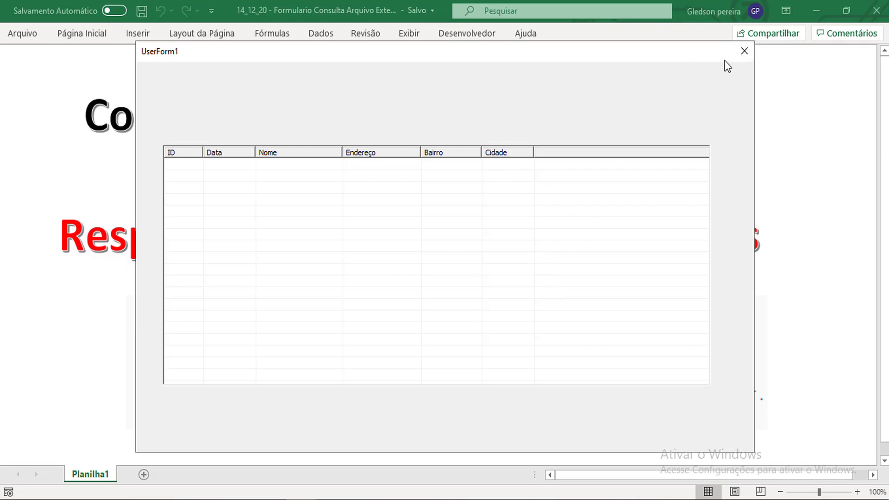
left_click(741, 52)
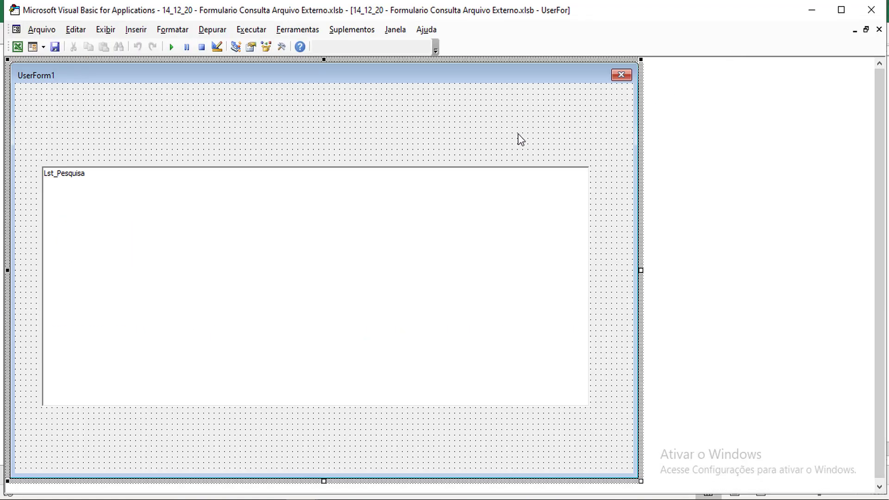
Show the control toolbox from the Exibir menu and move it over the form
left_click(107, 31)
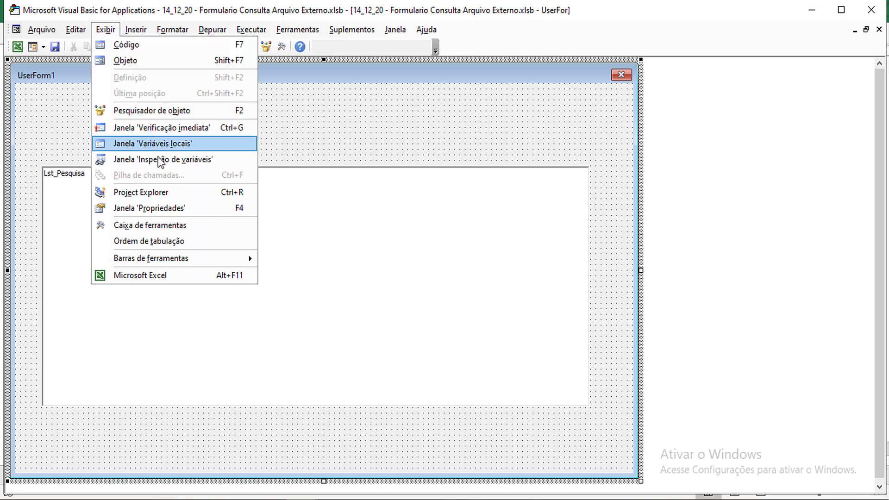
left_click(350, 139)
left_click(106, 29)
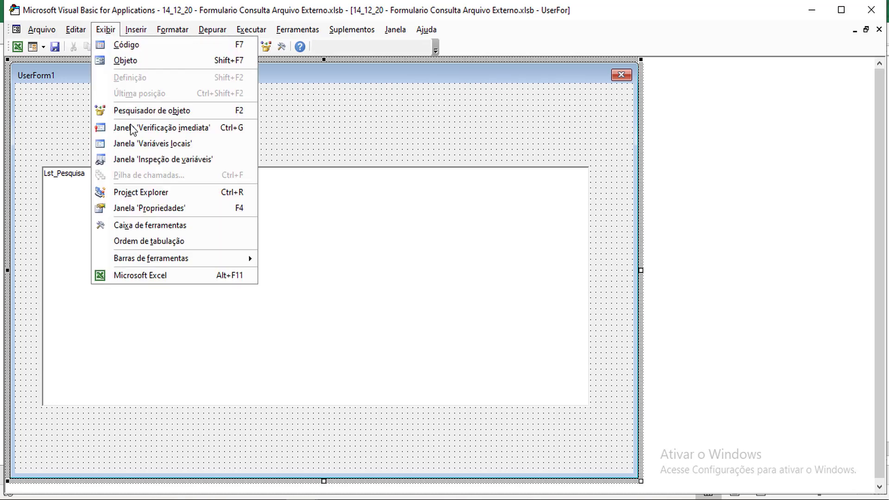
left_click(151, 226)
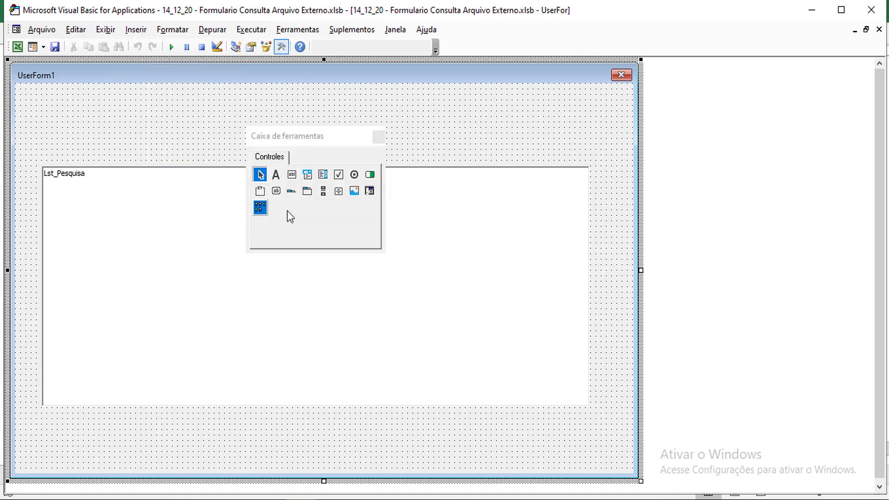
left_click_drag(309, 136, 218, 166)
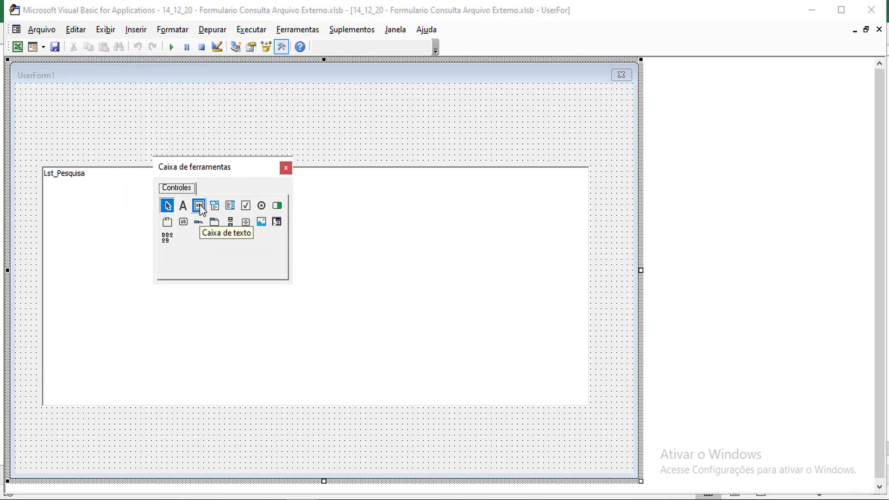
Draw a text box above the list and a label just above the text box
left_click(199, 207)
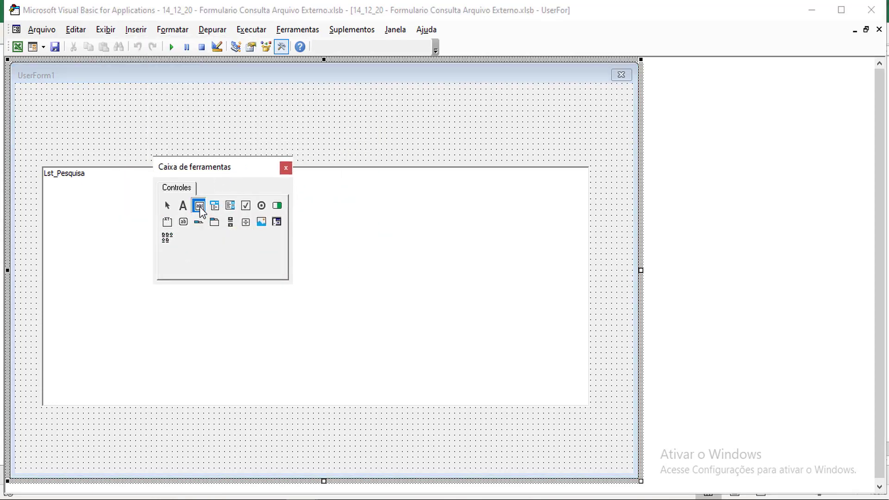
left_click_drag(220, 122, 339, 146)
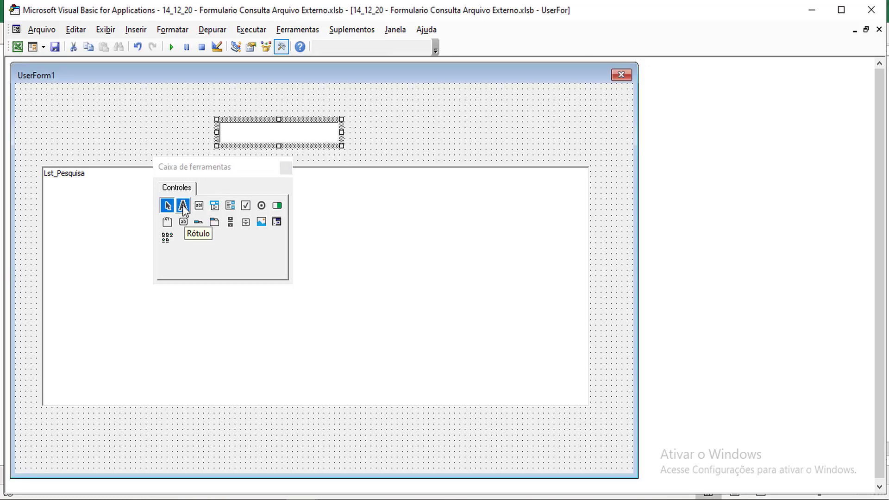
left_click(183, 206)
left_click_drag(222, 112, 333, 116)
Change the label caption from Label1 to 'Digite e pressione enter'
left_click(269, 111)
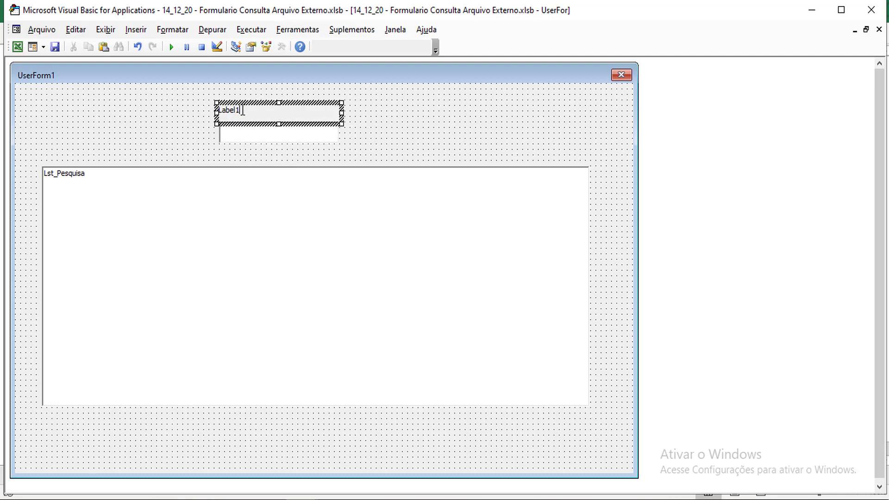
left_click_drag(259, 110, 205, 101)
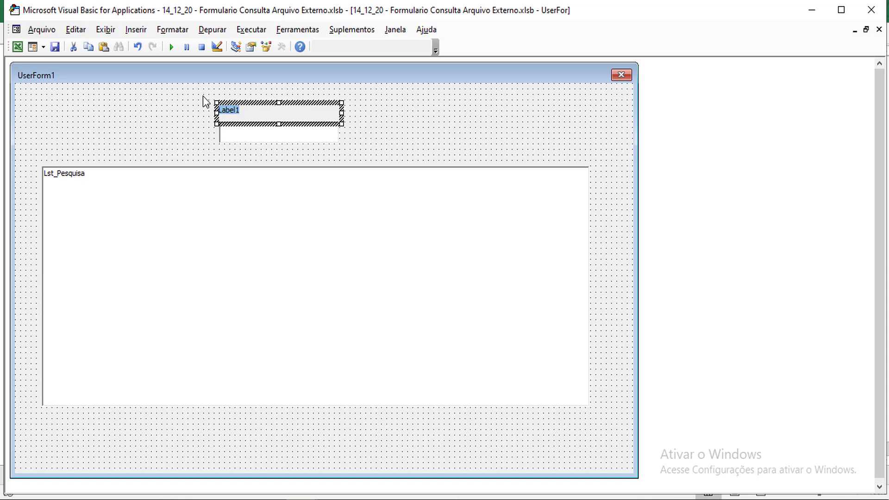
type("Digi")
type("y")
left_click_drag(233, 110, 211, 113)
type("Dig")
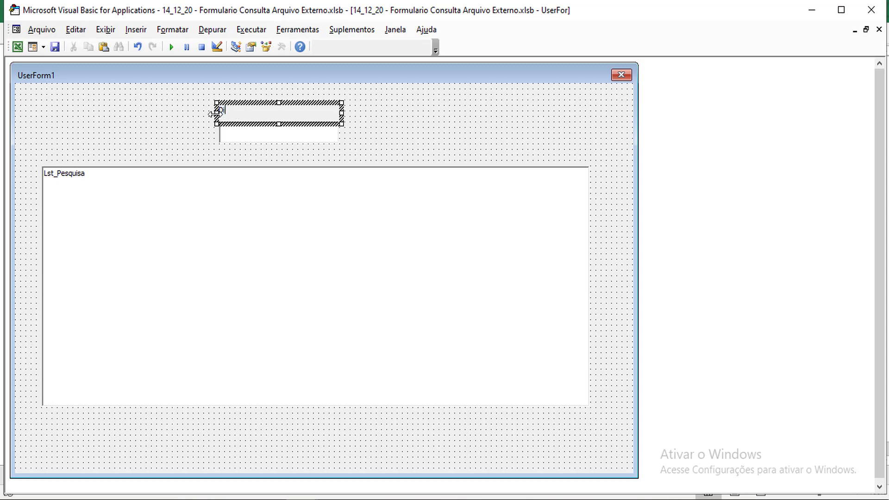
type("iy")
key("BackSpace")
type("te")
type(" e press")
type("ione ")
type("enter")
left_click(353, 129)
left_click(307, 113)
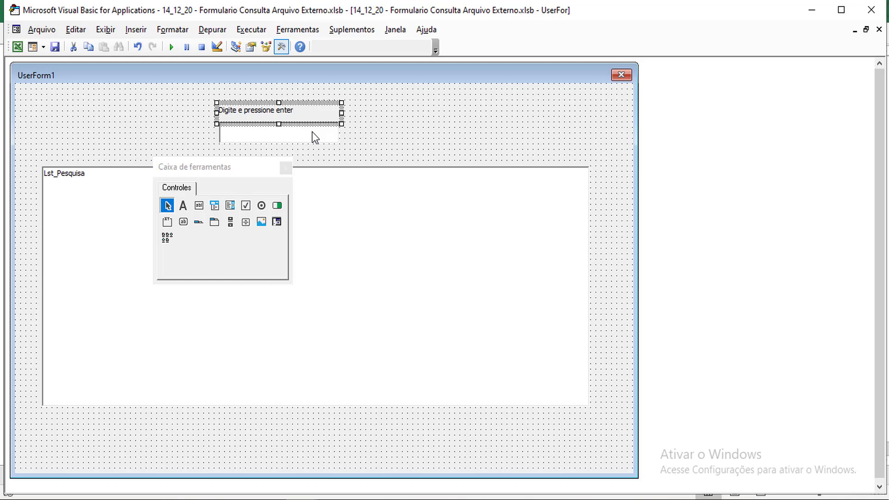
left_click(314, 135)
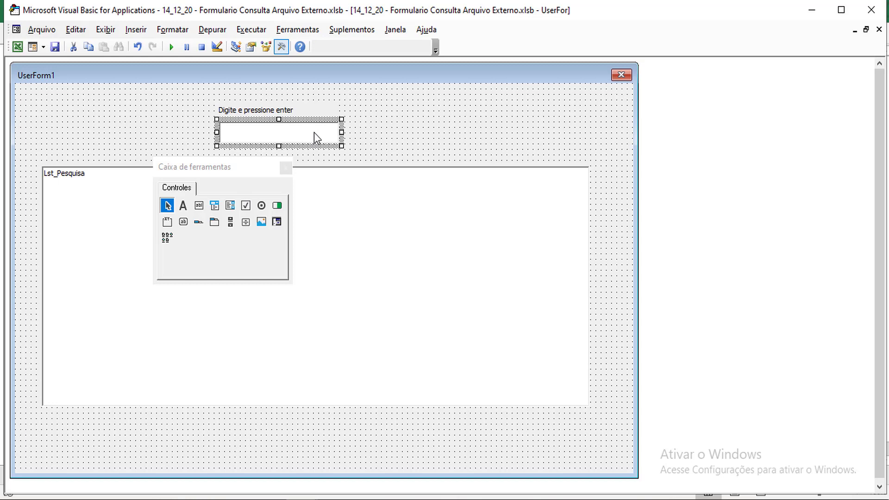
left_click(301, 111)
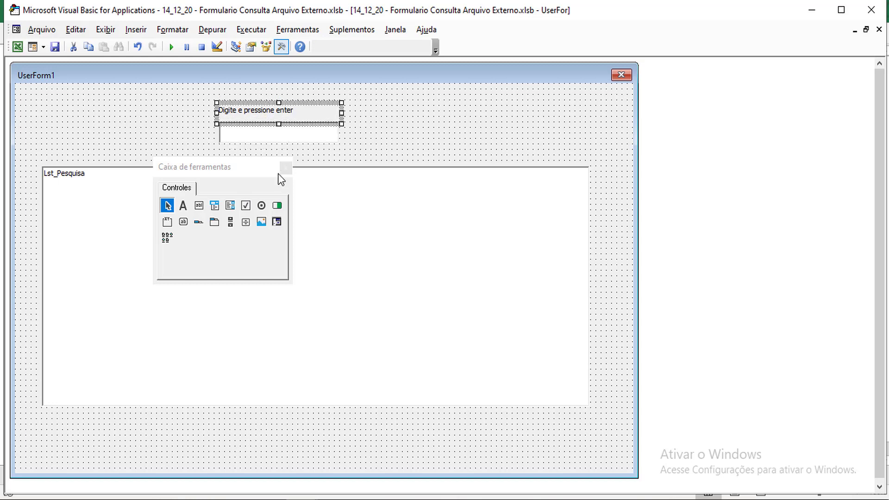
Set the label's font to bold, 12 point, through its properties
right_click(296, 114)
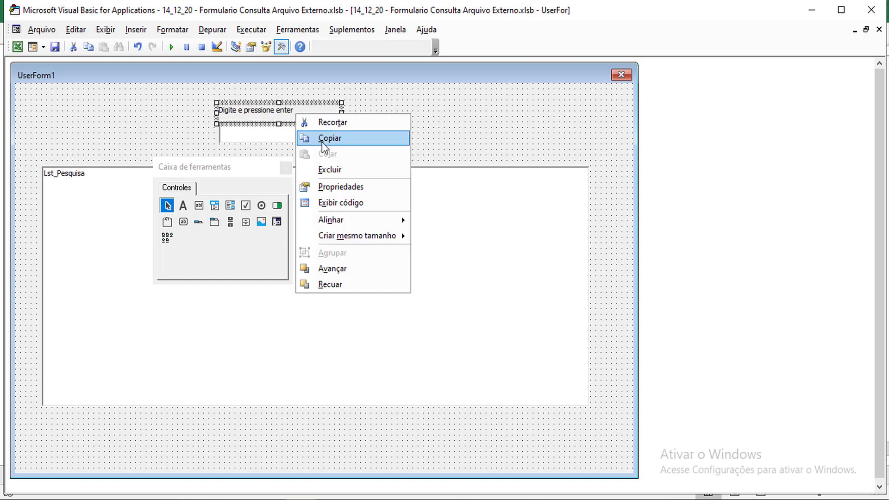
left_click(340, 187)
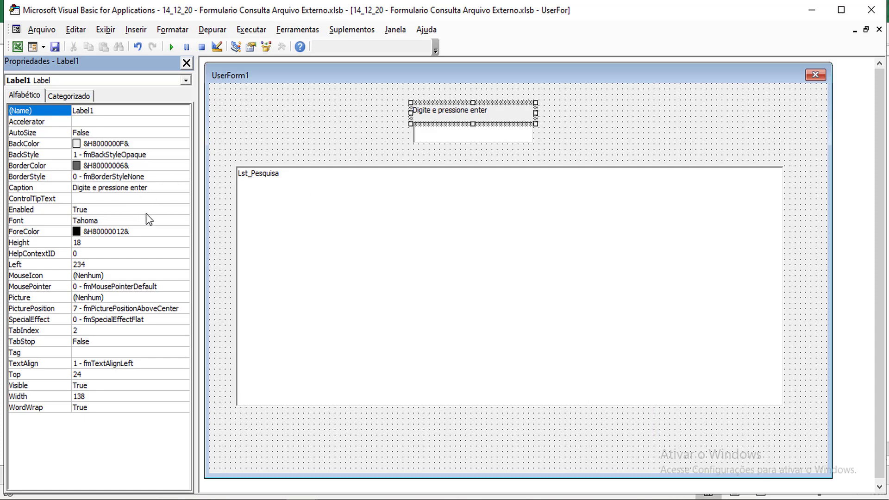
left_click(84, 242)
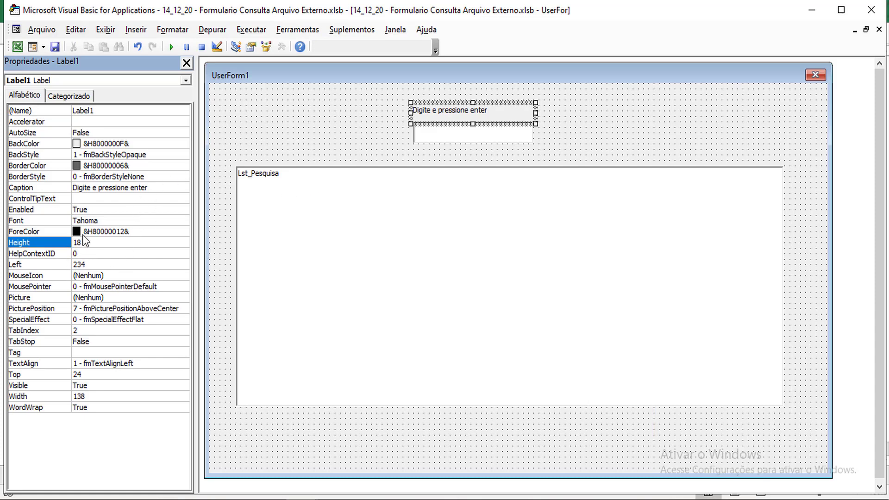
left_click(116, 221)
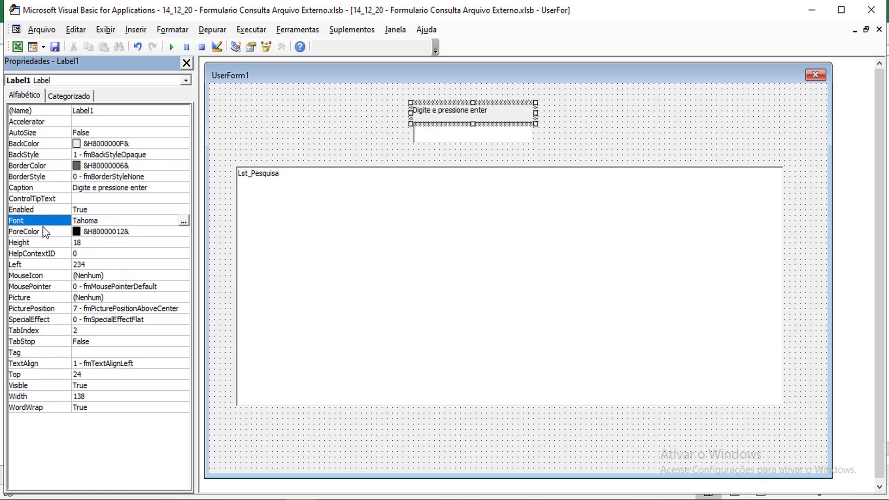
left_click(185, 222)
left_click(154, 162)
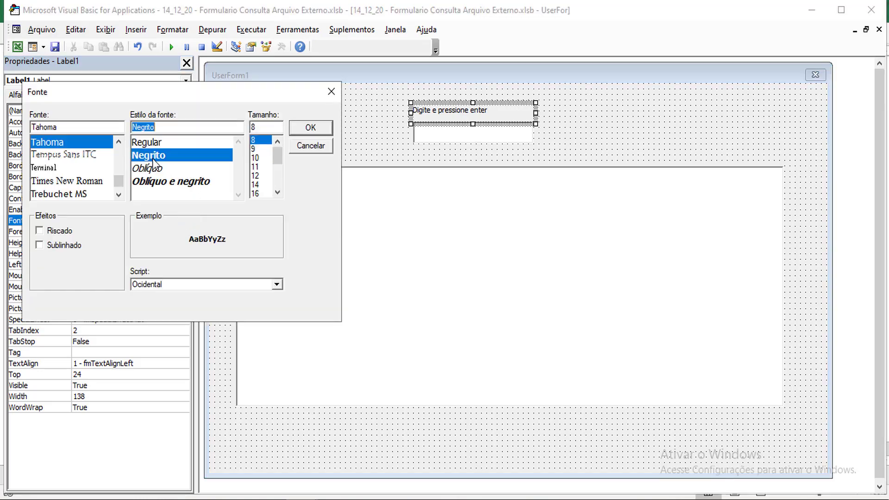
left_click(262, 177)
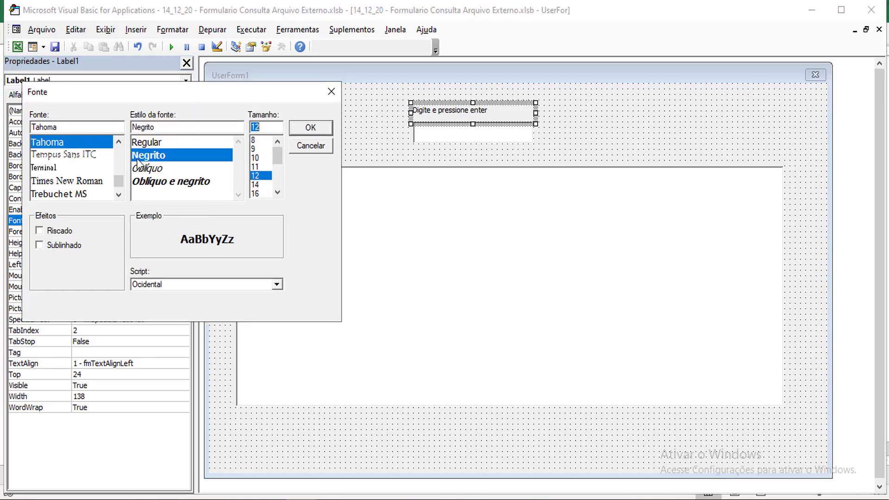
left_click(314, 128)
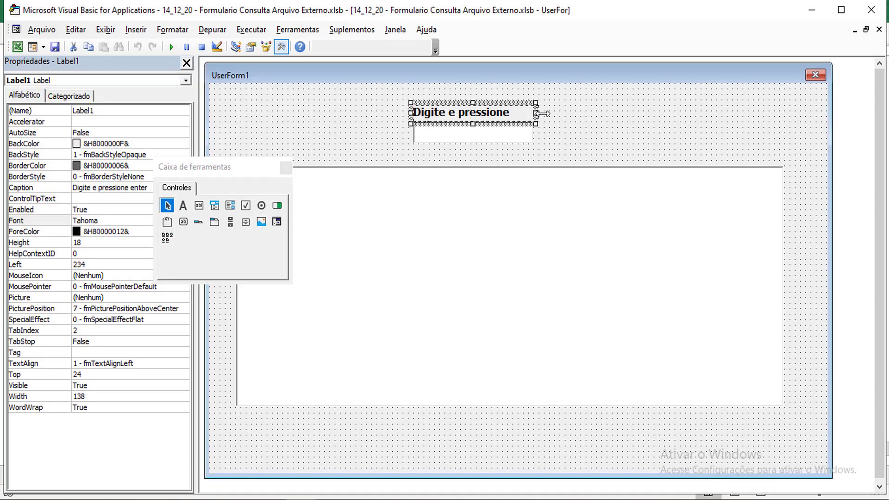
Widen the label so its whole caption shows, then select the search box
left_click_drag(537, 113, 547, 113)
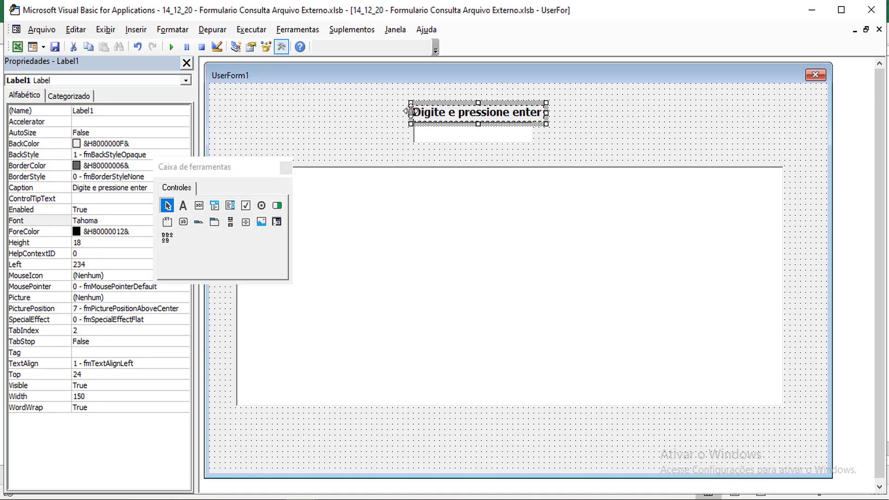
left_click_drag(408, 112, 405, 112)
left_click(540, 139)
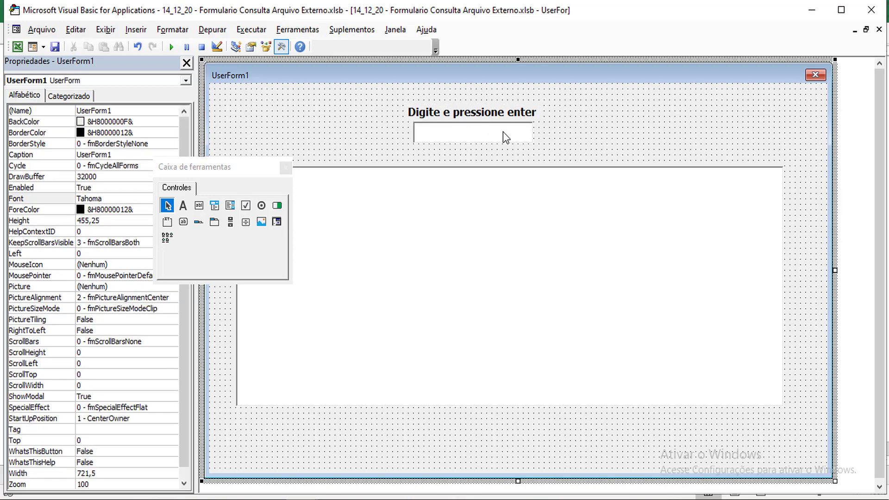
left_click(503, 132)
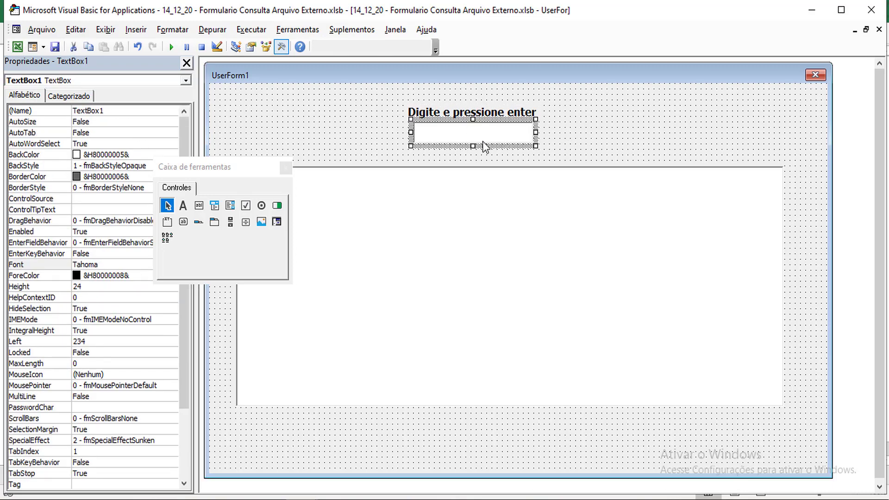
left_click_drag(361, 129, 474, 202)
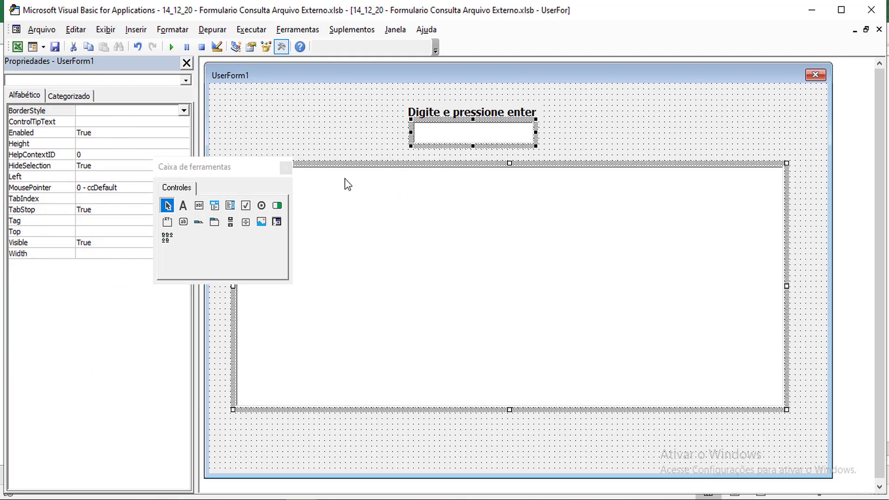
left_click(286, 168)
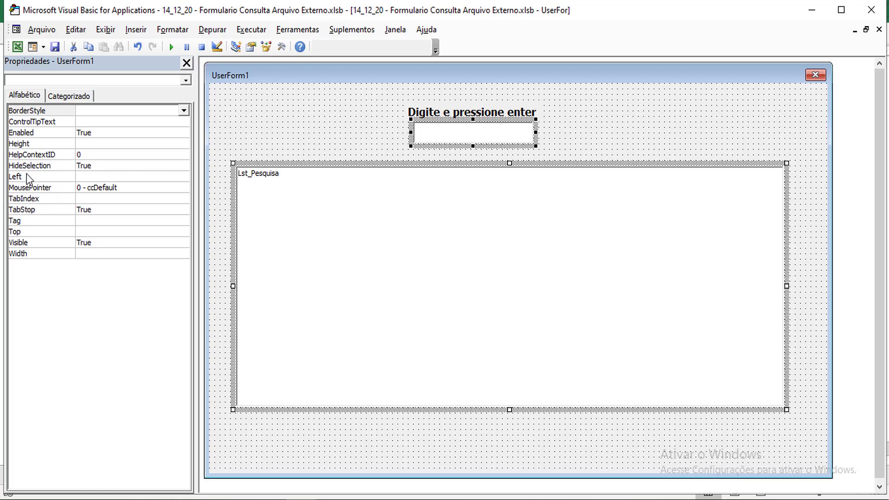
left_click(302, 136)
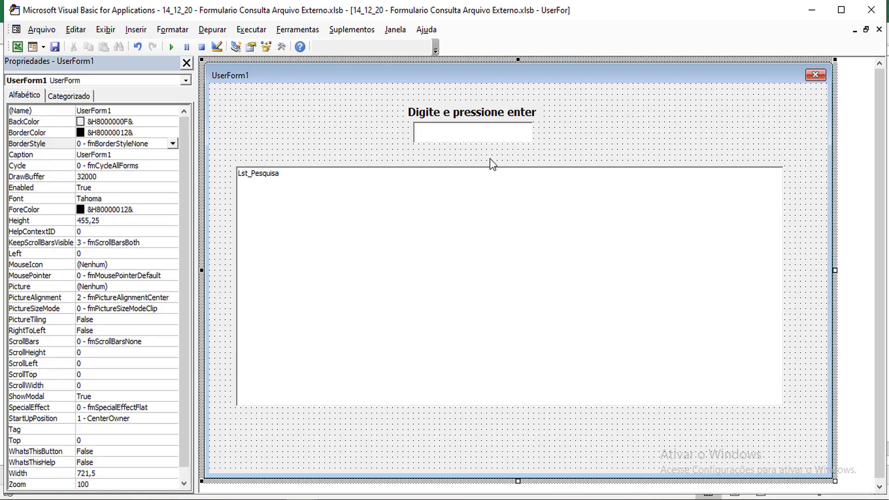
left_click(477, 135)
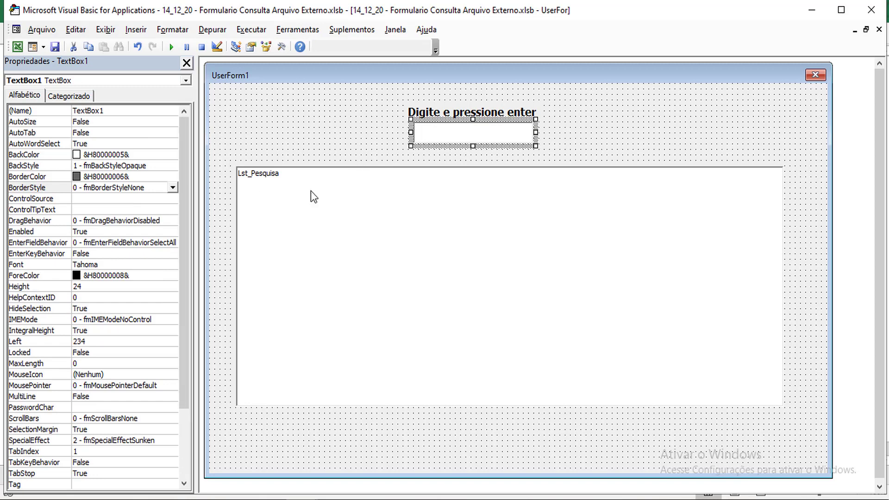
Set the search box and Lst_Pesquisa list font size to 16, then run the form
left_click(146, 265)
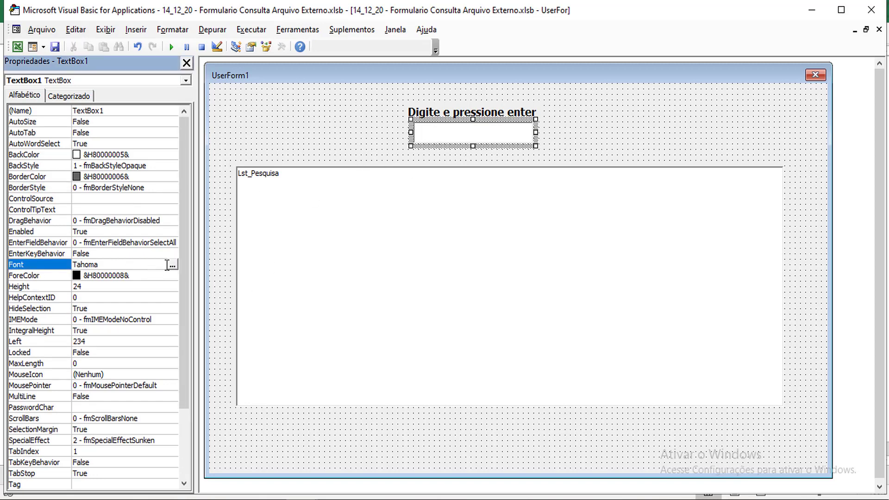
left_click(168, 265)
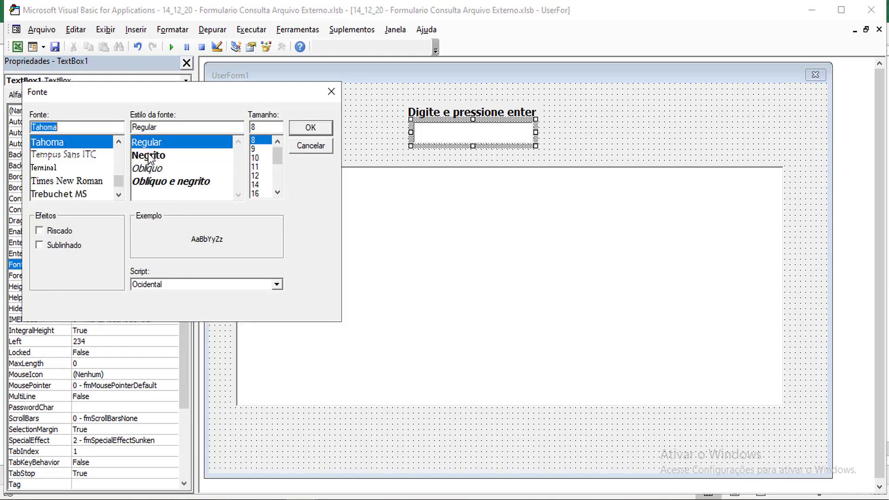
left_click(259, 193)
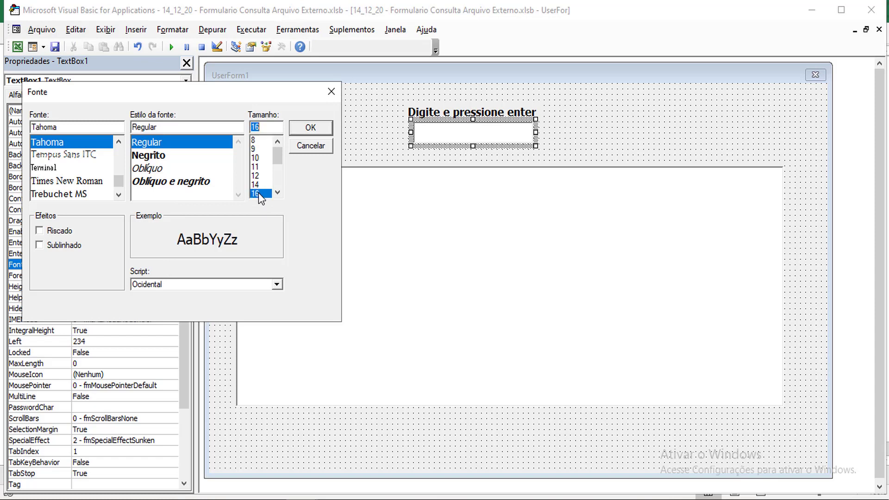
left_click(323, 133)
left_click(406, 233)
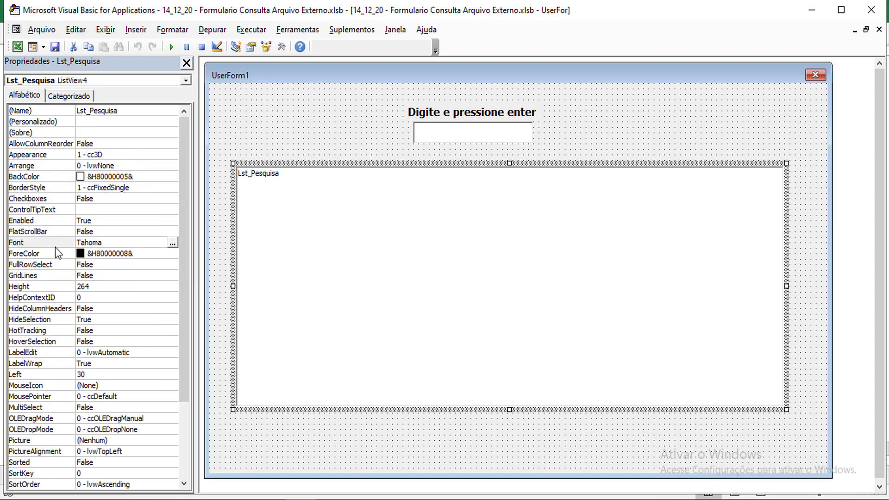
left_click(172, 242)
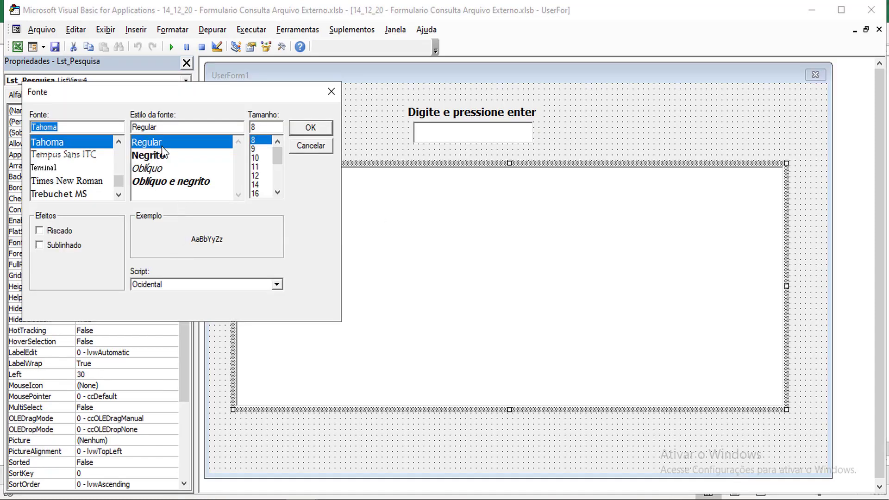
left_click(260, 194)
left_click(304, 129)
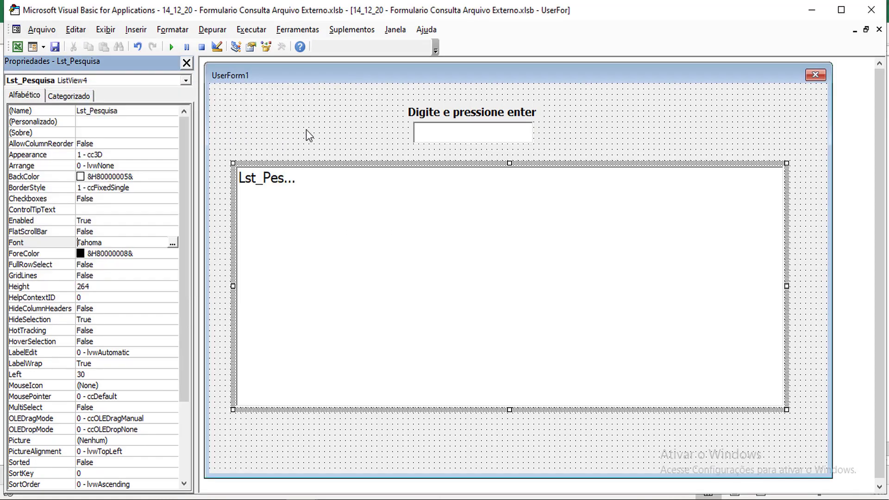
left_click(306, 131)
left_click(171, 47)
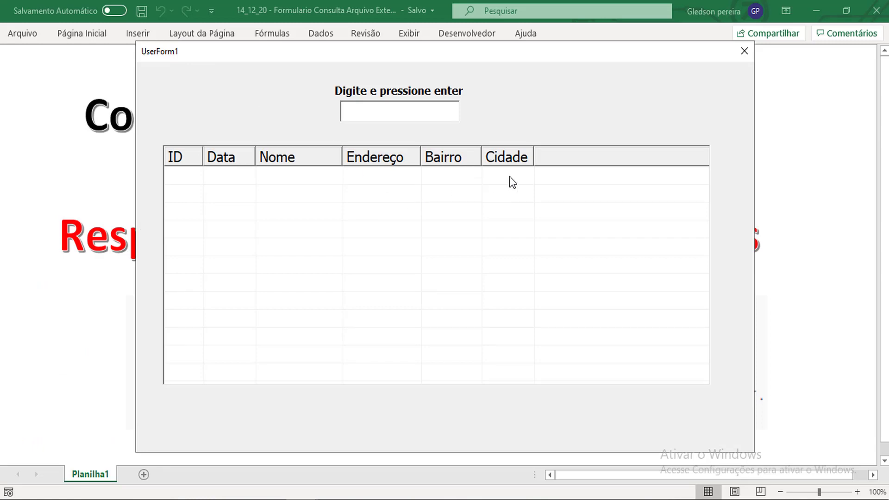
Close the form and Properties pane, then open Conexao from Project Explorer's Módulos folder
left_click(745, 51)
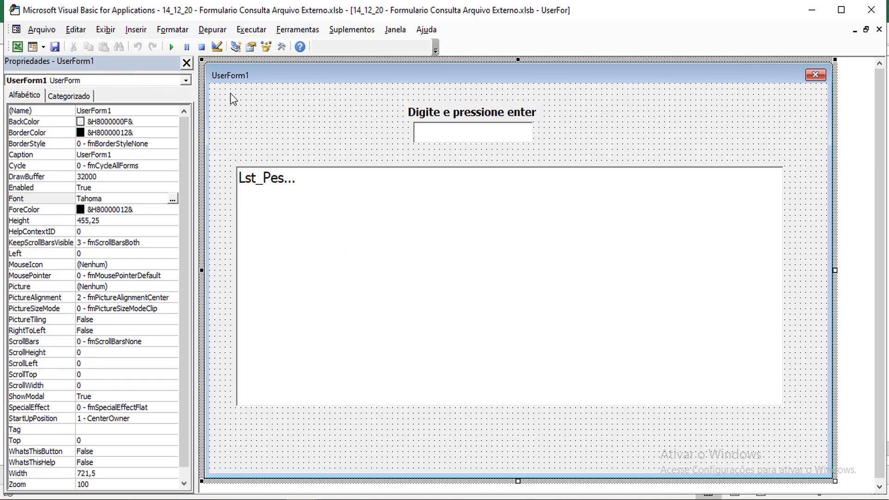
left_click(187, 63)
left_click(106, 29)
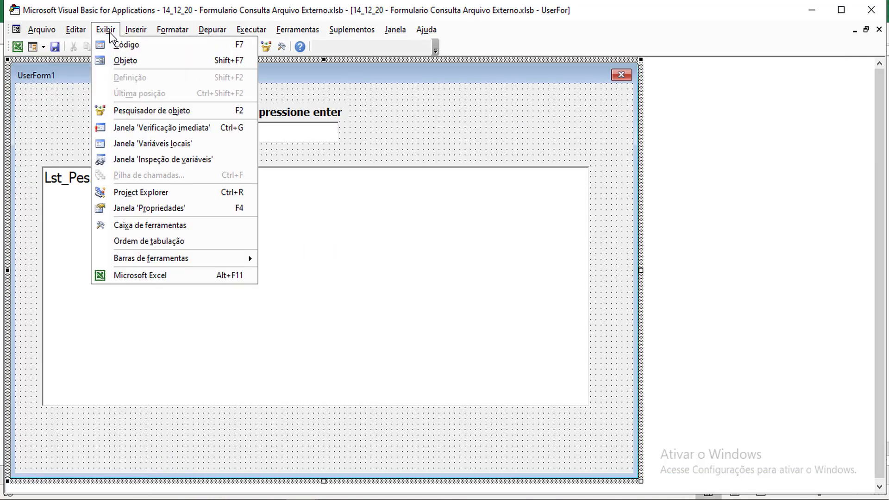
left_click(144, 192)
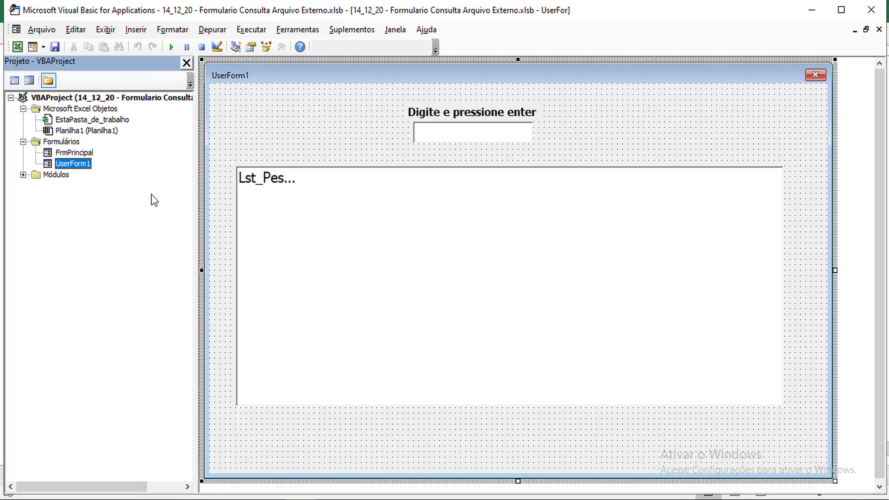
left_click(23, 175)
double_click(69, 185)
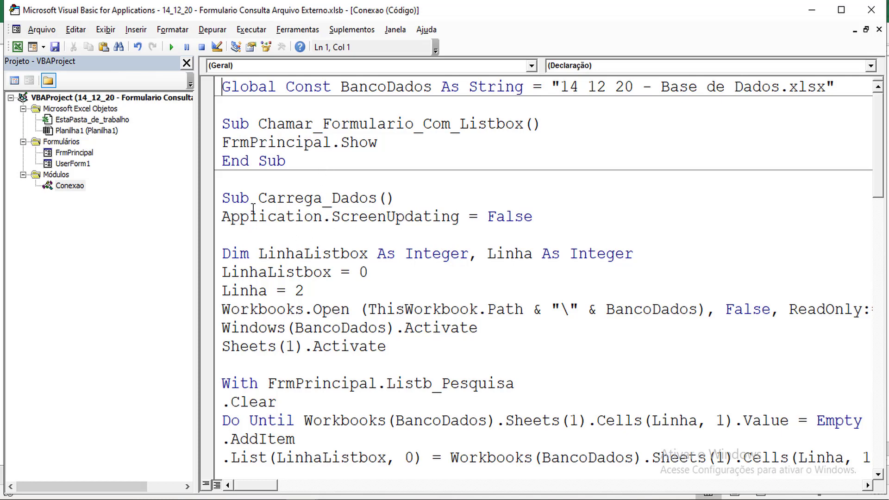
Select the entire Carrega_Dados procedure in Conexao, from Sub to End Sub
left_click(223, 199)
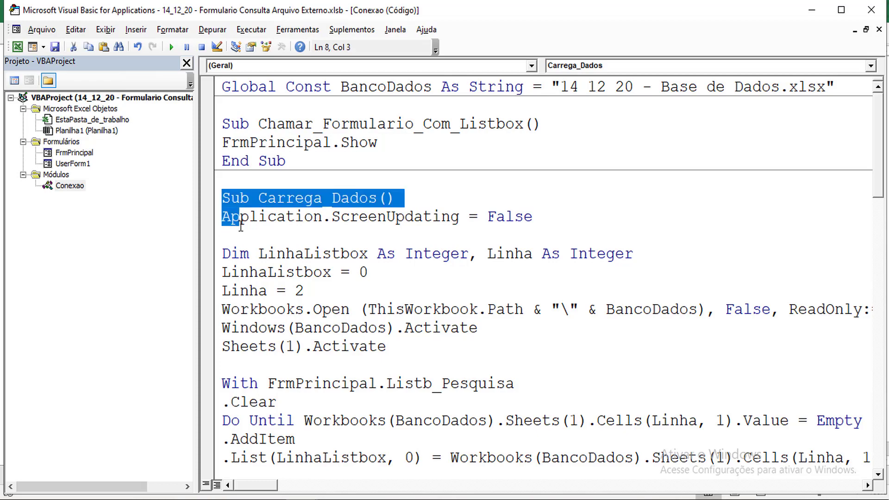
left_click_drag(223, 198, 267, 272)
left_click(267, 272)
scroll(316, 330, "down", 4)
scroll(316, 330, "down", 4)
left_click(292, 329, "shift")
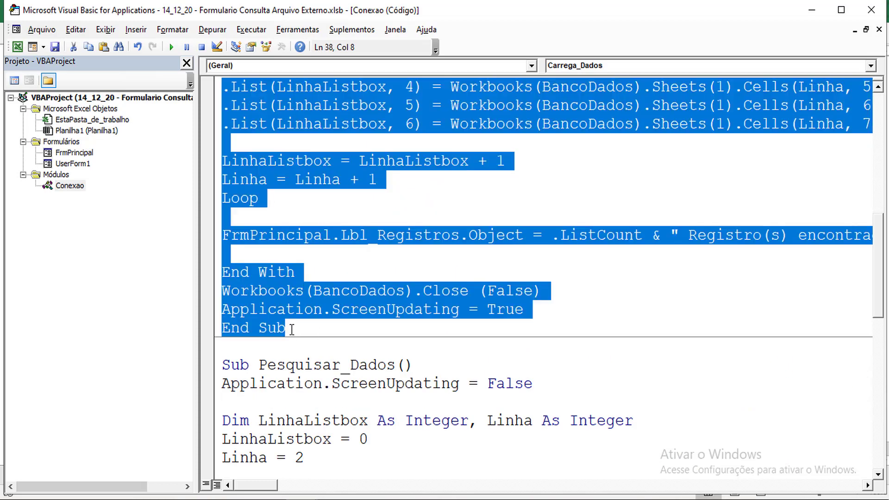
scroll(323, 235, "down", 3)
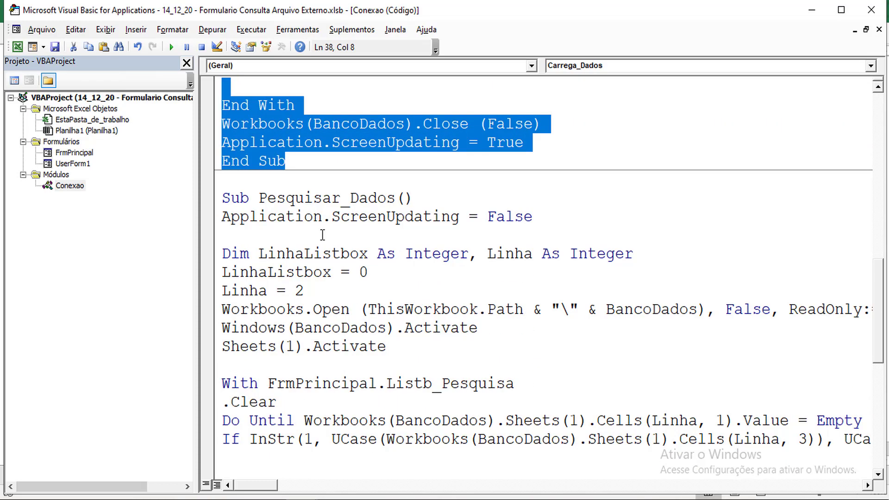
scroll(322, 234, "up", 3)
scroll(323, 234, "up", 4)
scroll(323, 235, "up", 4)
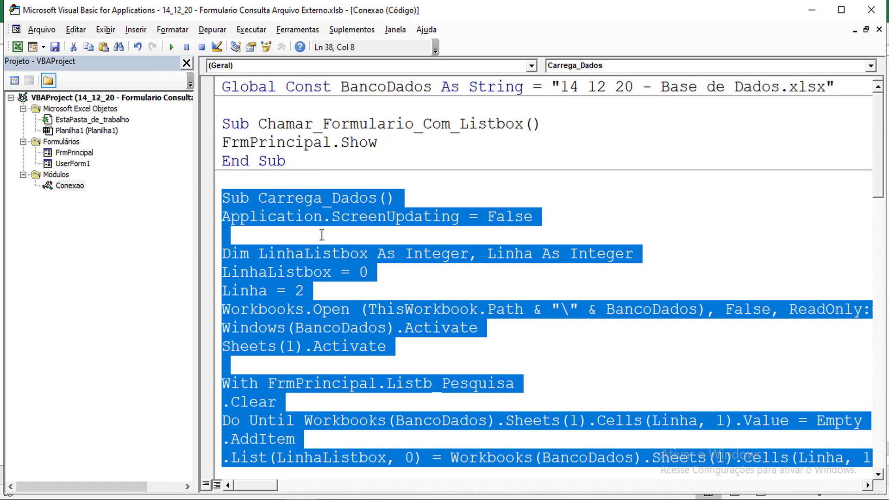
Insert a new module and paste the Carrega_Dados code into it
left_click(136, 29)
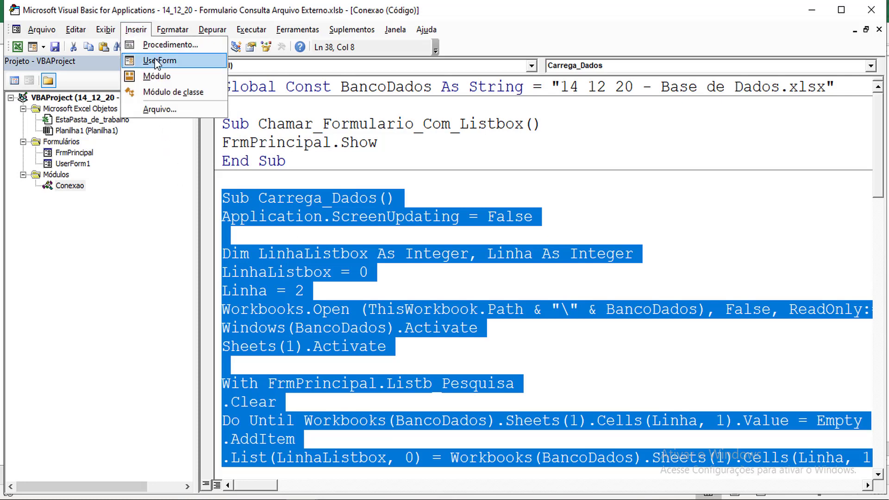
left_click(158, 76)
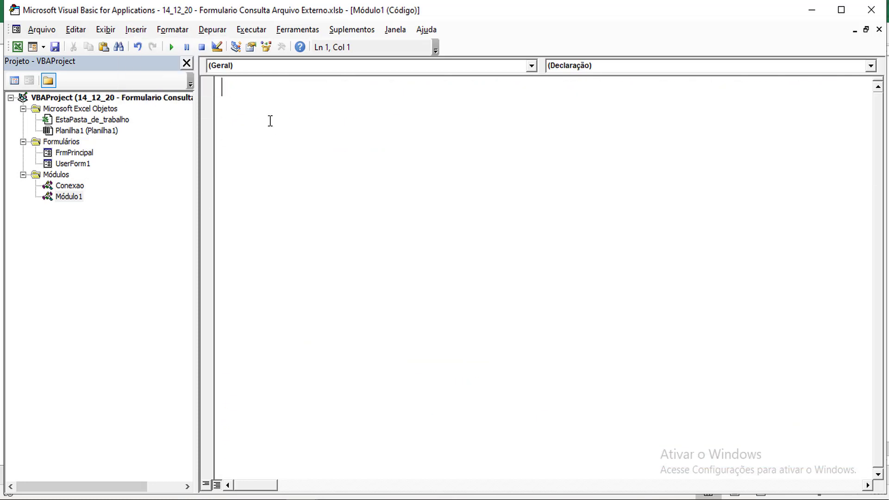
key("ctrl+v")
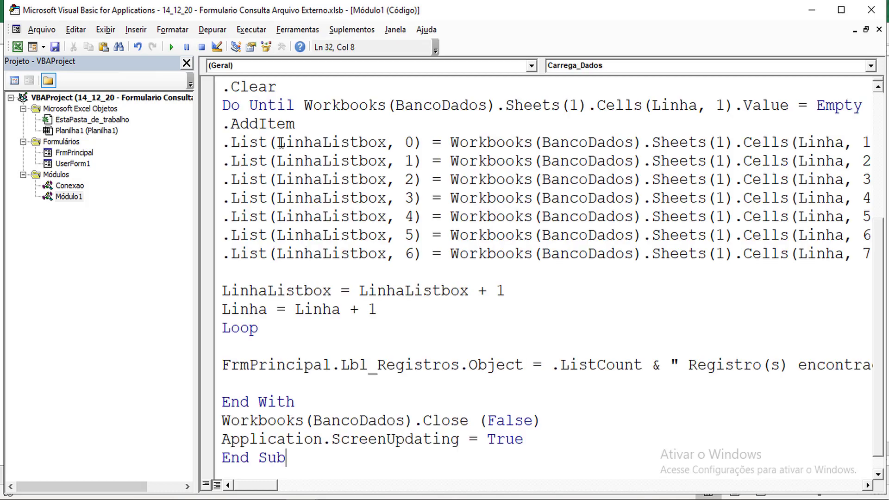
scroll(281, 142, "up", 1)
Copy Conexao's Global Const BancoDados line to the top of Módulo1, above Sub Carrega_Dados
double_click(70, 185)
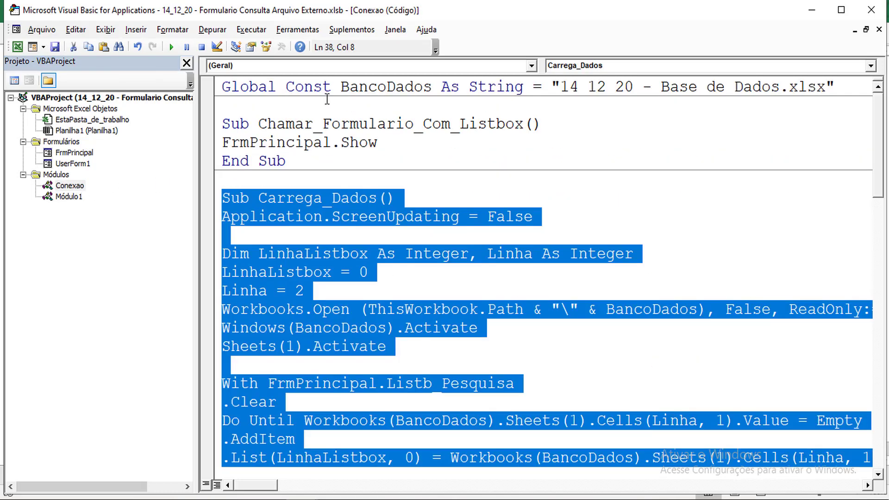
left_click(211, 93)
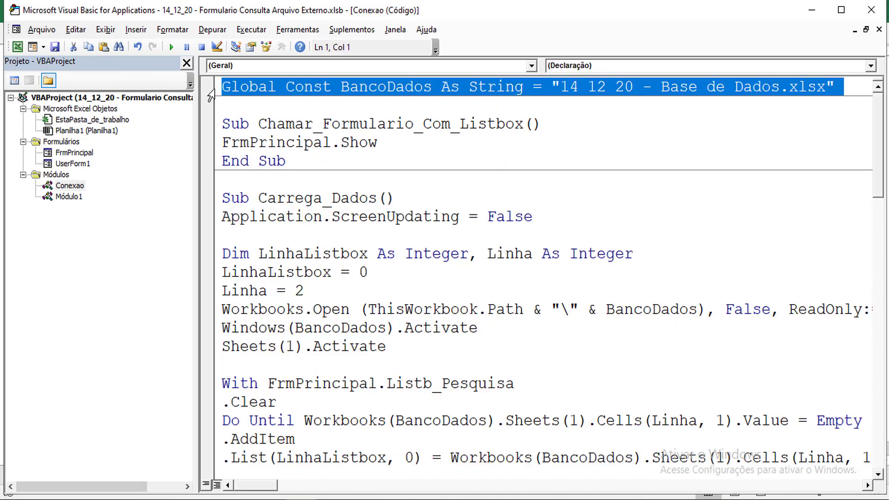
double_click(70, 196)
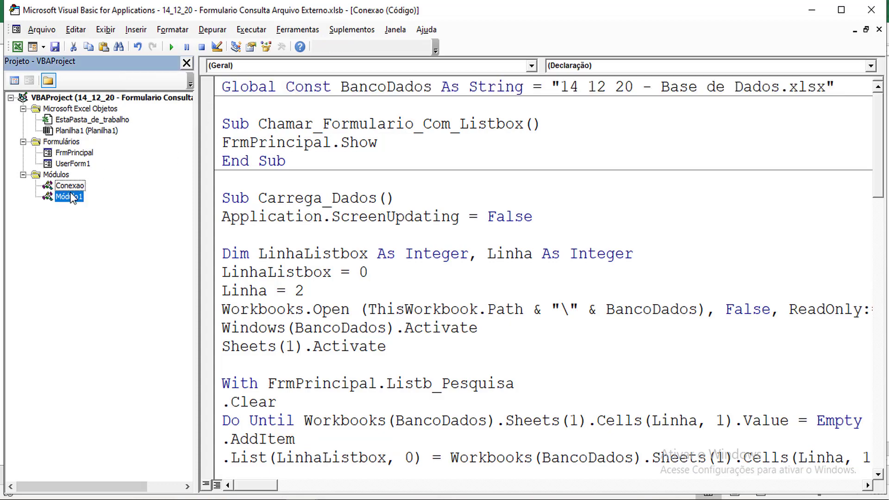
scroll(241, 125, "up", 3)
left_click(225, 87)
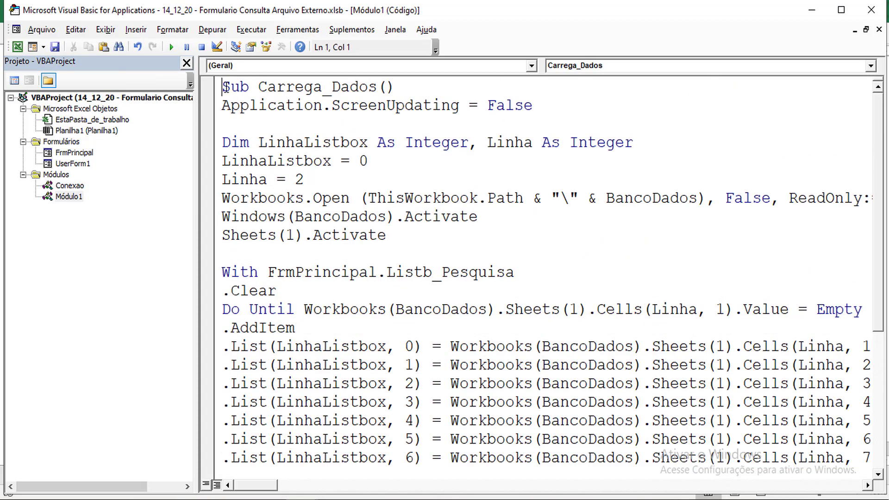
key("Return")
key("Return")
left_click(225, 88)
type("Global Const BancoDados As String = \"14 12 20 - Base de Dados.xlsx\"")
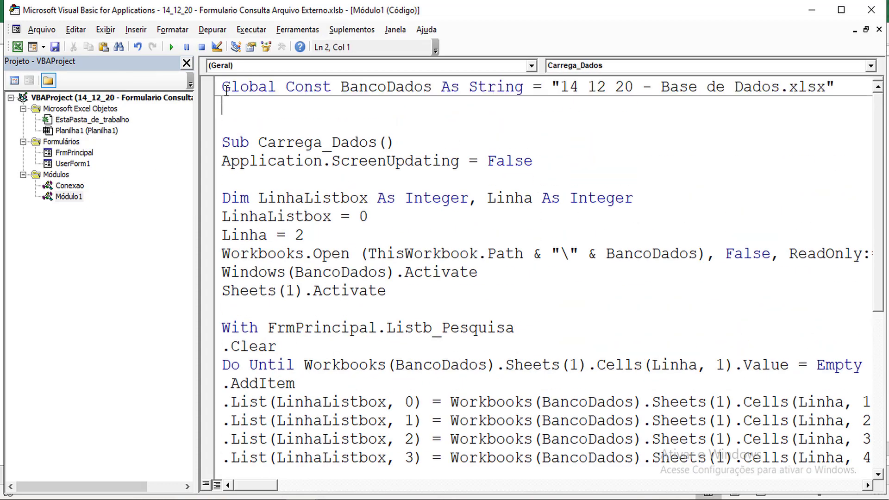
Review Módulo1's Windows(BancoDados).Activate and FrmPrincipal.Listb_Pesquisa With lines
left_click(187, 62)
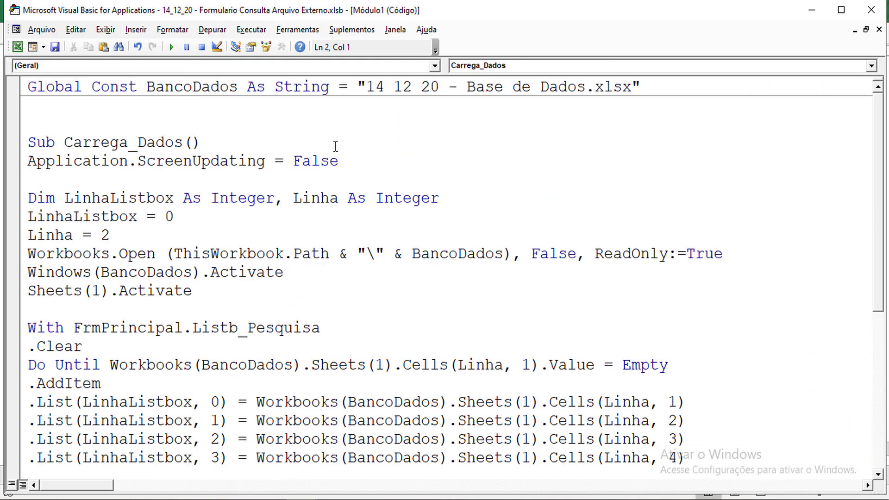
left_click(351, 266)
left_click(106, 30)
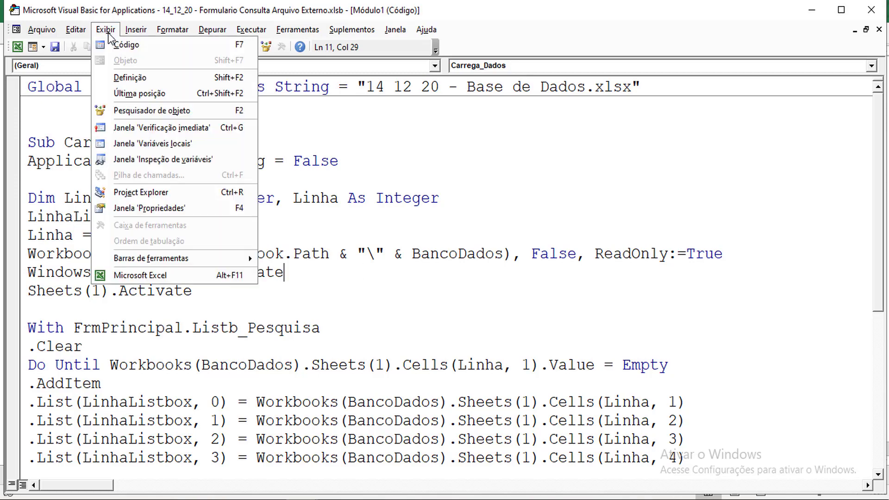
left_click(139, 191)
left_click(72, 165)
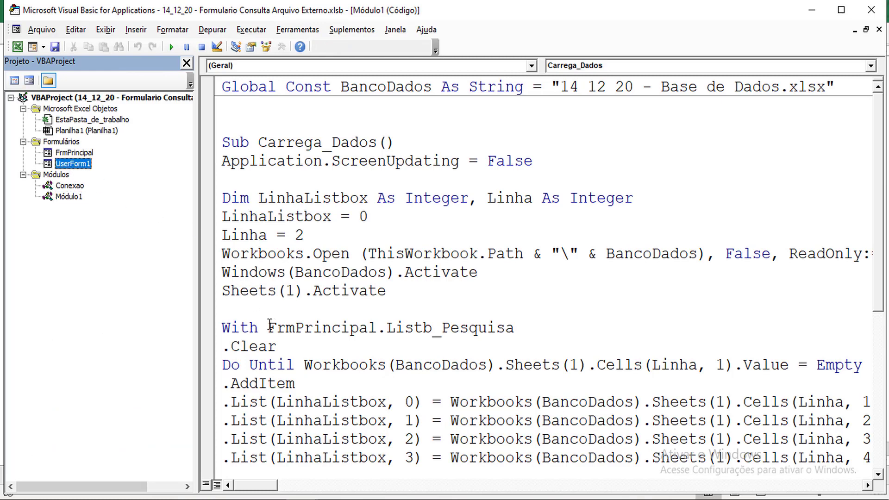
left_click_drag(270, 324, 521, 328)
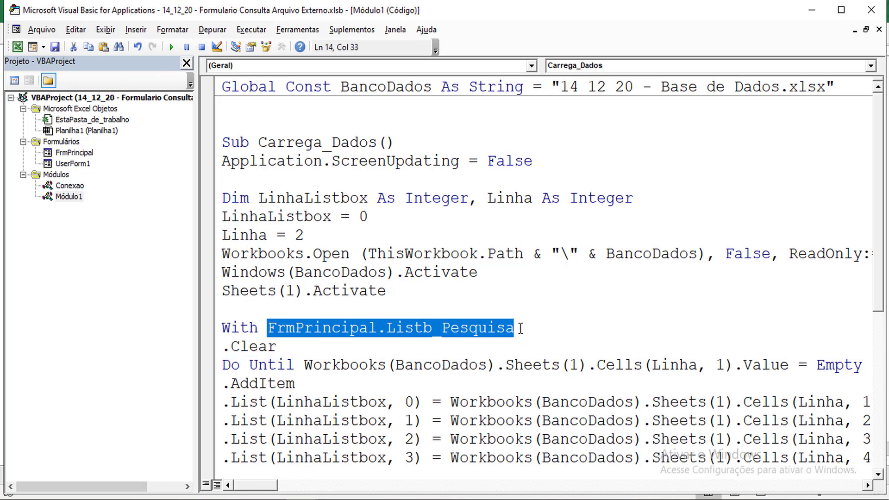
left_click(383, 306)
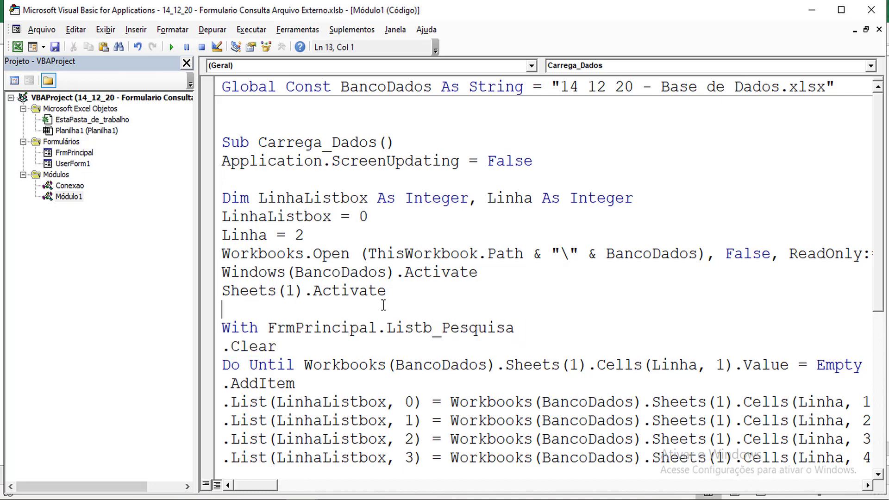
Search Módulo1 for the copied FrmPrincipal.Listb_Pesquisa reference
key("ctrl+f")
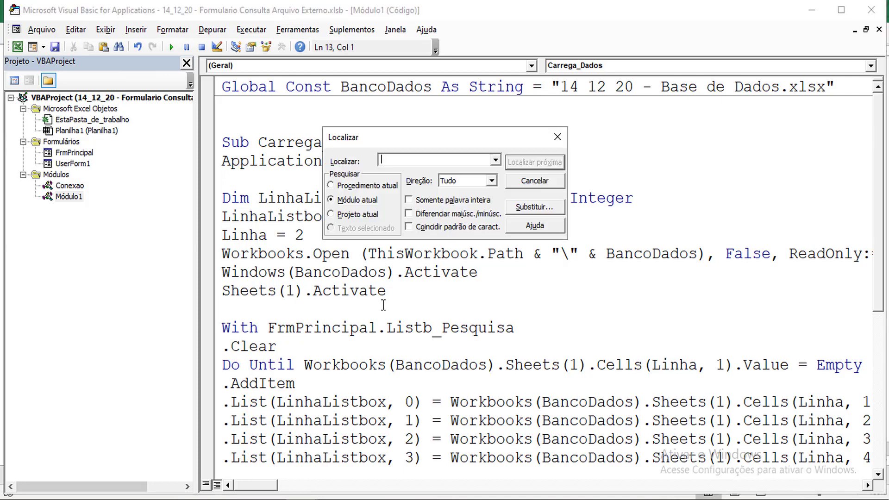
type("u")
left_click(284, 329)
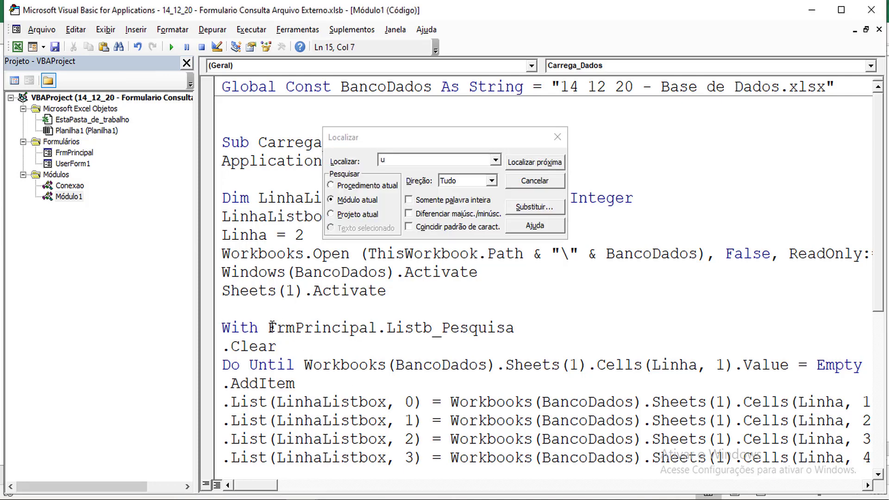
left_click_drag(269, 328, 522, 329)
key("ctrl+c")
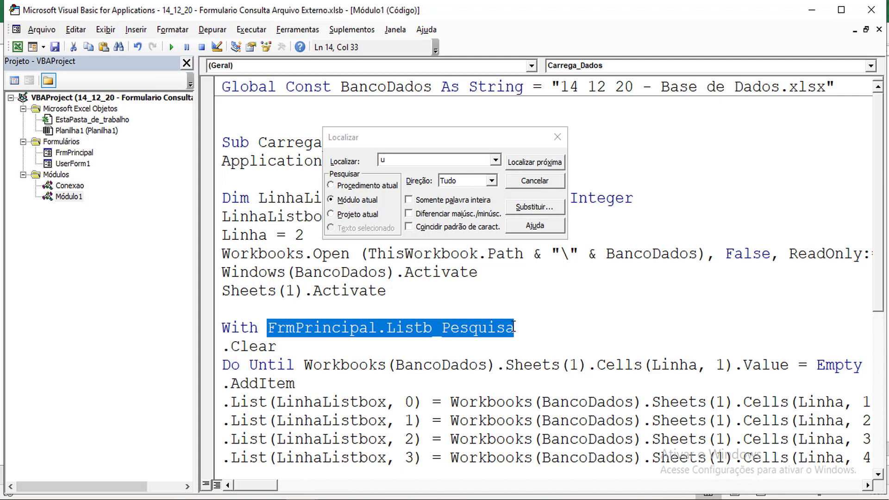
left_click(375, 158)
key("ctrl+v")
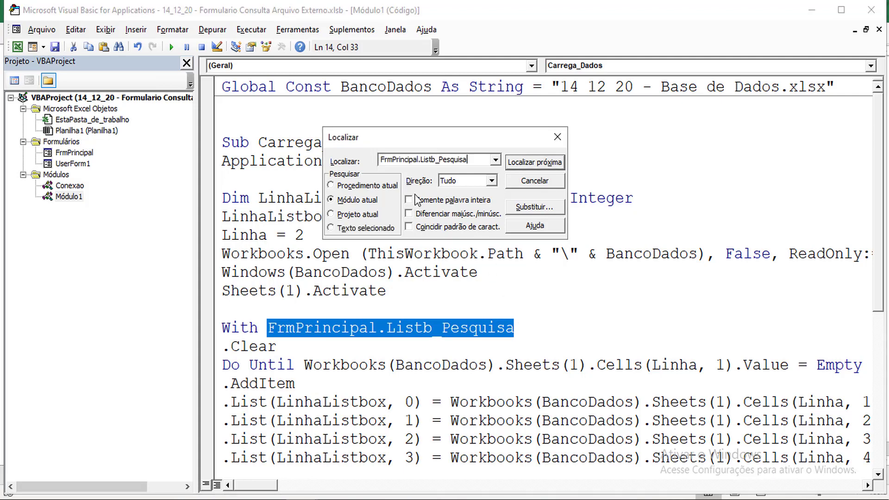
left_click(513, 326)
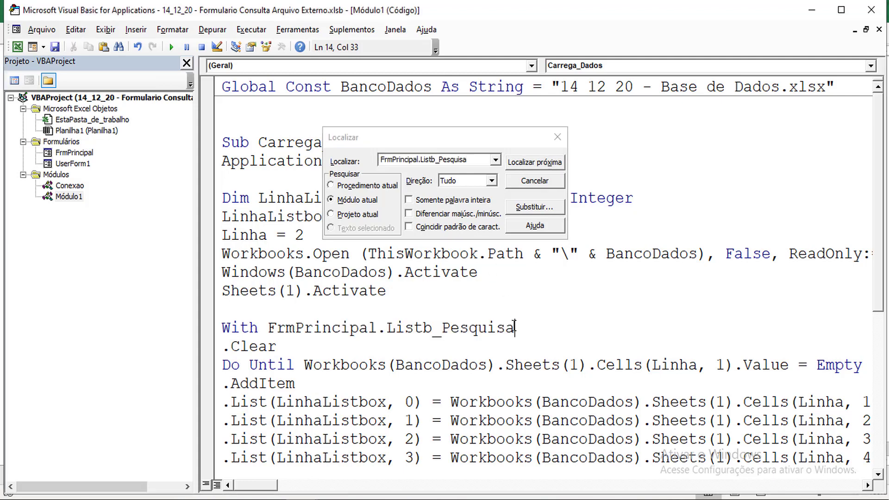
Replace all occurrences with userform1.list_pesquisa and dismiss the one-replacement report
left_click(536, 208)
left_click(425, 173)
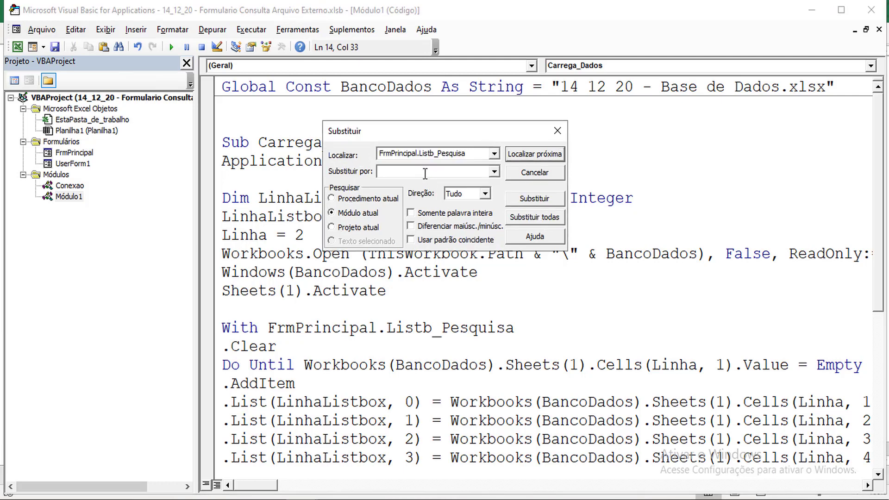
type("userf")
type("orm")
type("1")
type(".l")
type("ist")
type("_pesquis")
type("a")
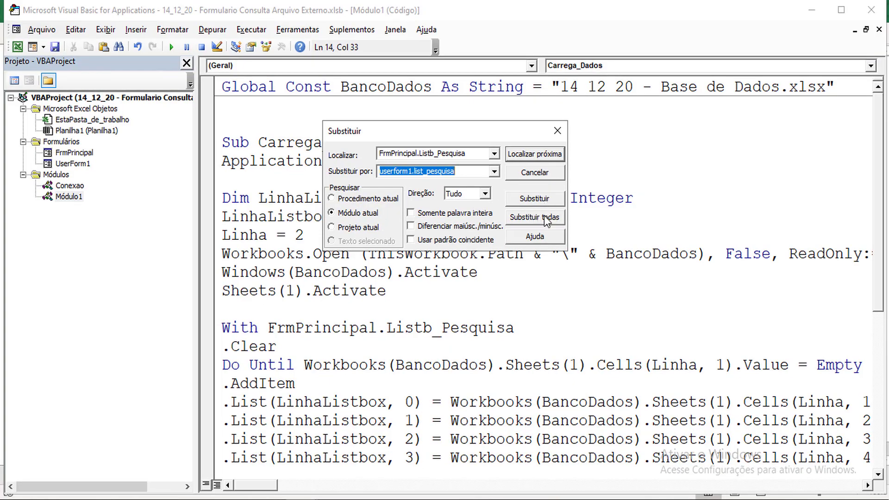
left_click(547, 218)
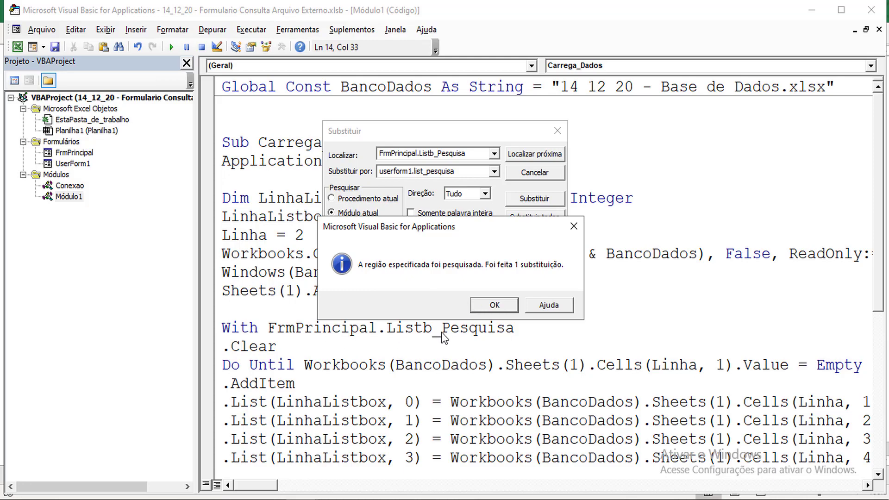
key("ctrl+1")
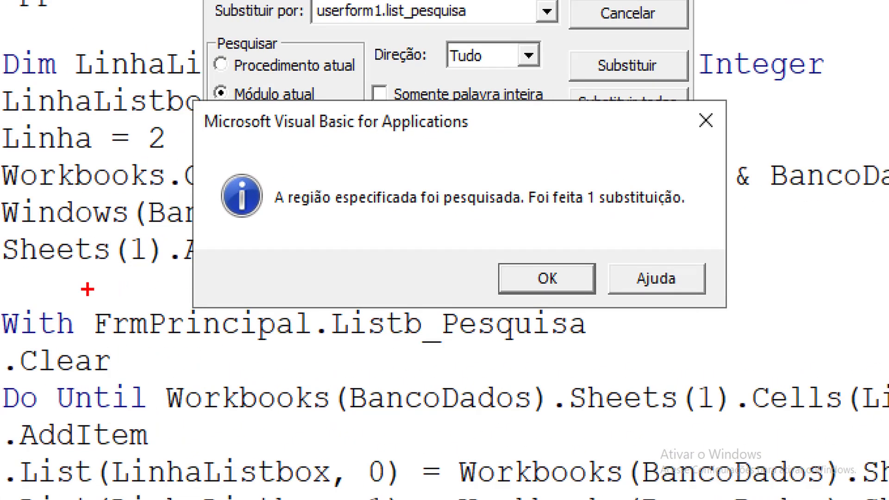
mouse_move(85, 291)
left_mouse_down()
mouse_move(146, 307)
mouse_move(628, 348)
left_mouse_up()
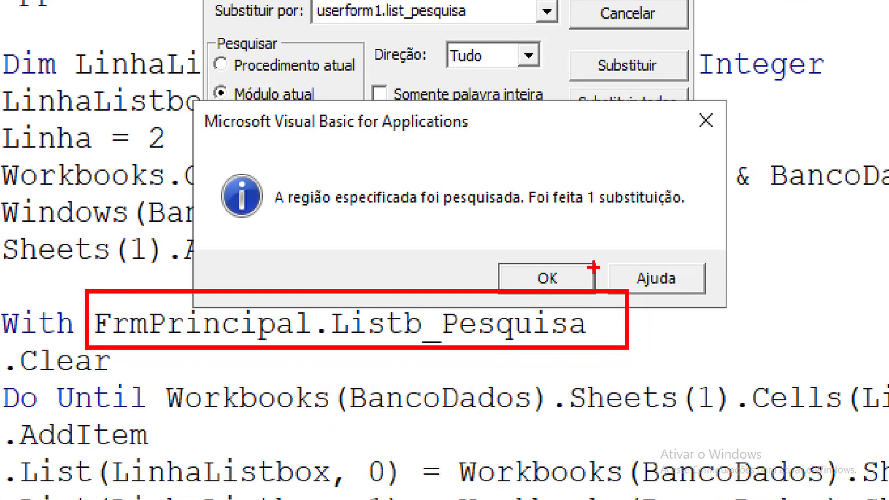
left_click_drag(595, 264, 666, 214)
key("Escape")
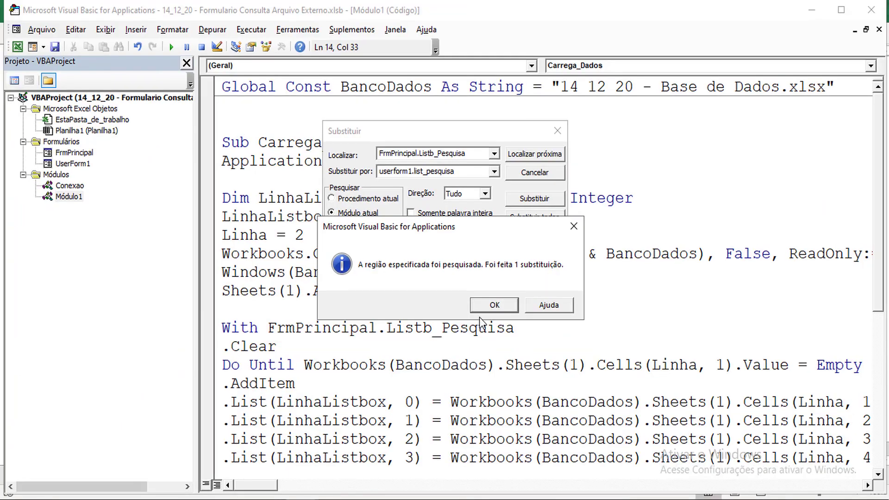
left_click(485, 308)
Check the listbox's actual name on UserForm1 against the list_pesquisa reference in the code
left_click(368, 364)
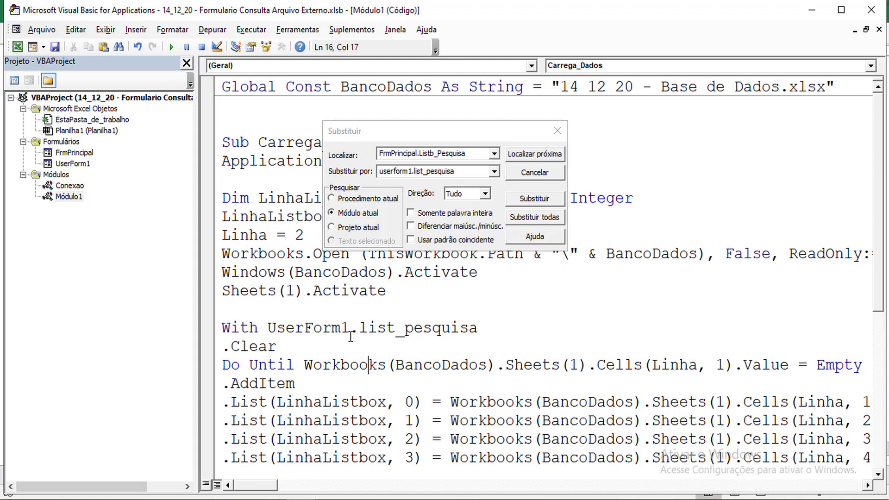
left_click_drag(369, 330, 378, 330)
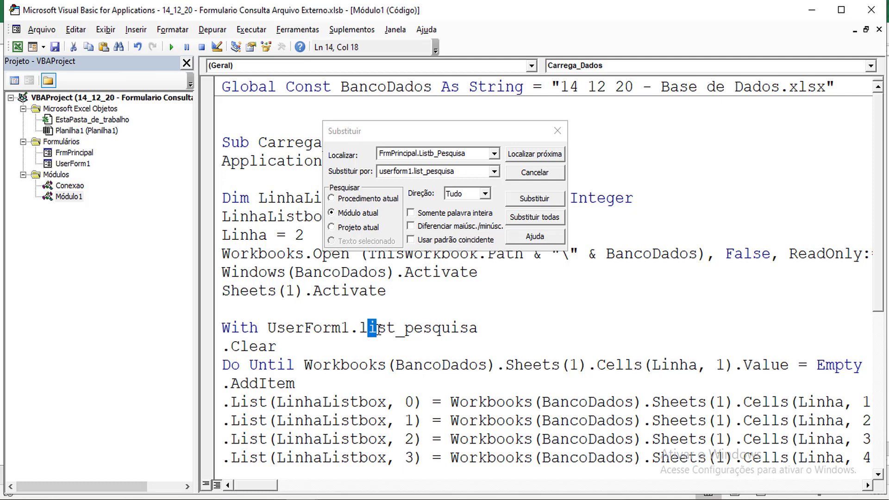
left_click(392, 342)
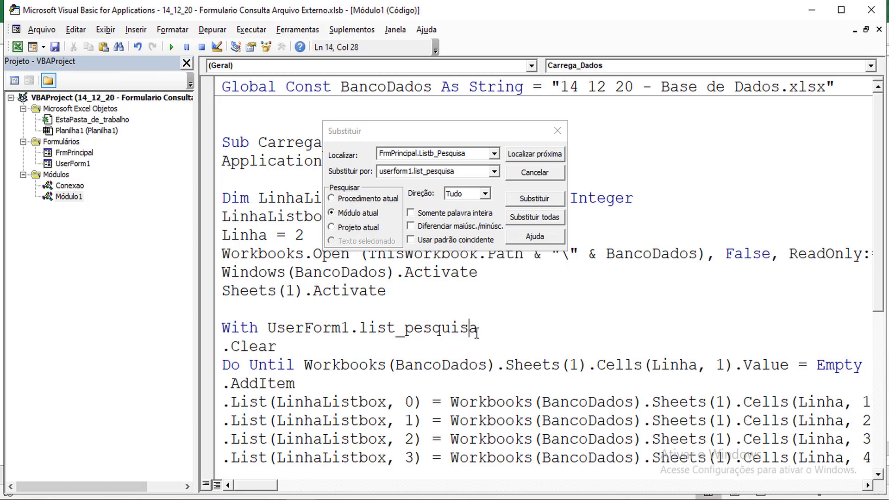
left_click_drag(478, 330, 359, 329)
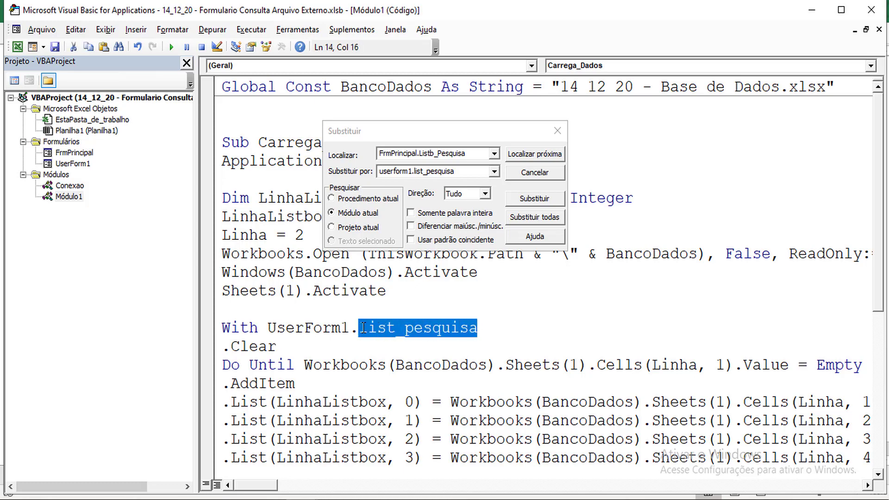
double_click(69, 164)
right_click(302, 264)
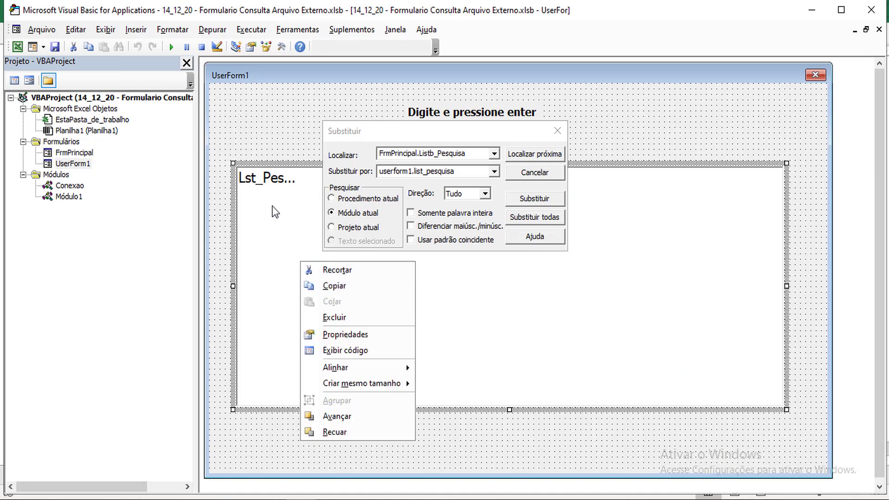
double_click(70, 196)
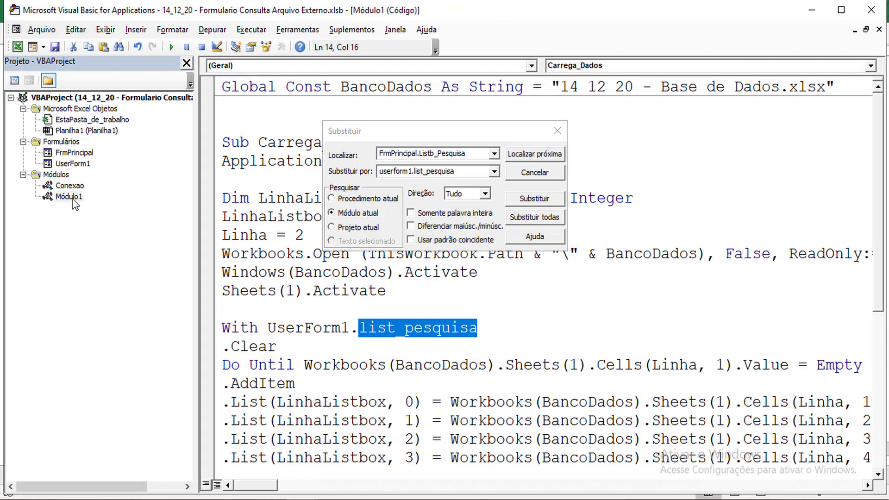
Correct the With line to reference UserForm1.Lst_Pesquisa
left_click(417, 355)
left_click(372, 330)
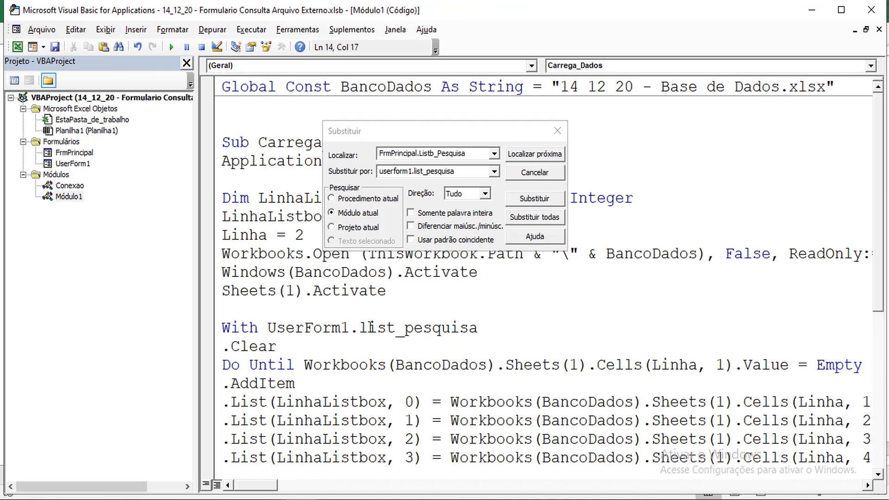
key("Delete")
left_click(394, 375)
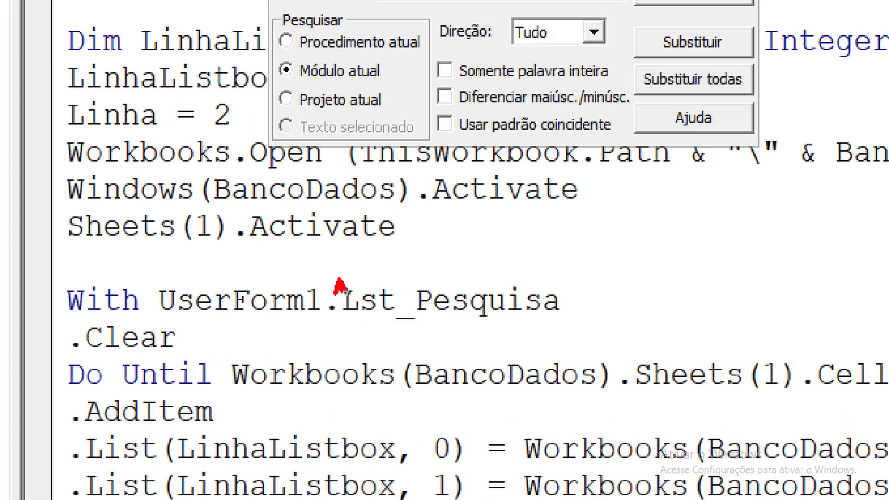
left_click_drag(340, 287, 303, 226)
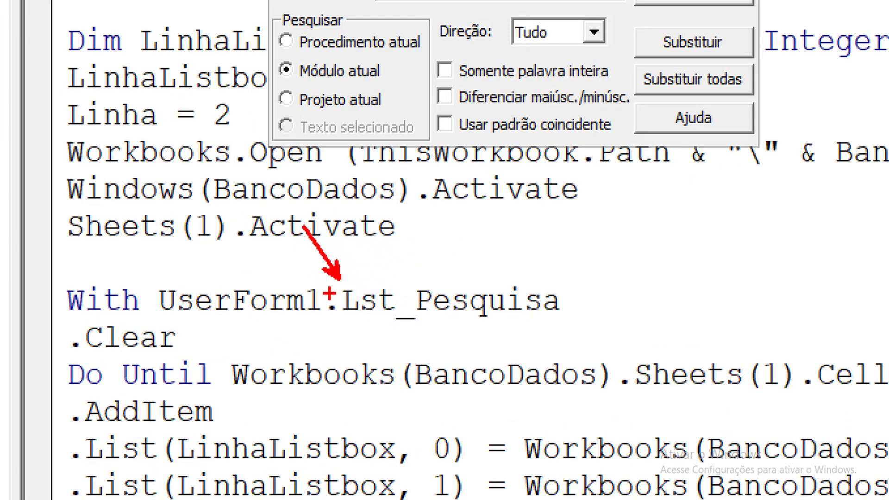
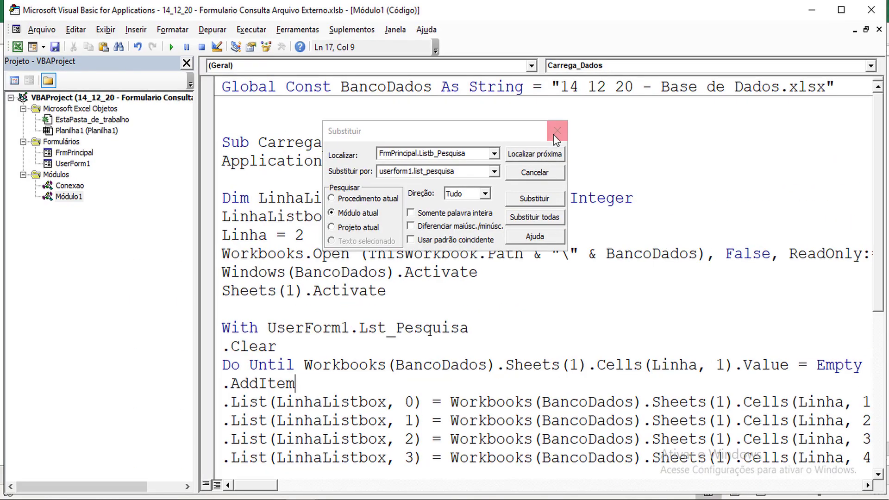
Close the Replace dialog and open TextBox1's event code from the UserForm1 designer
left_click(555, 133)
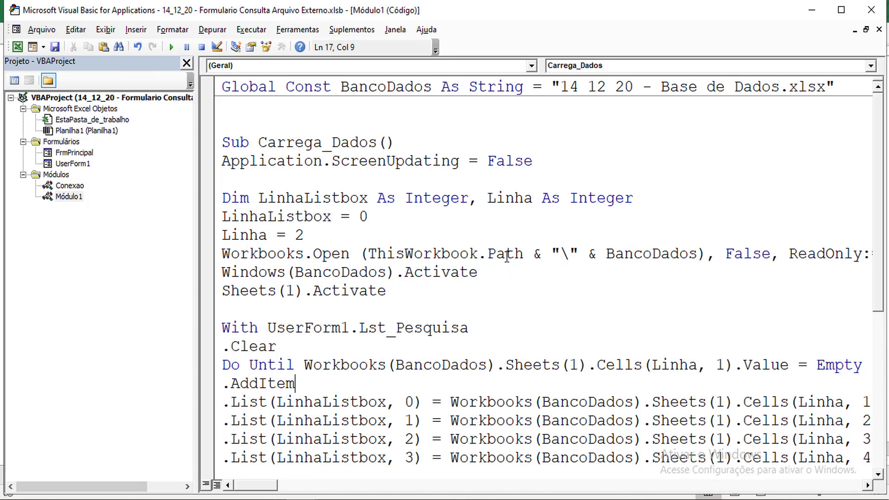
left_click_drag(258, 143, 381, 145)
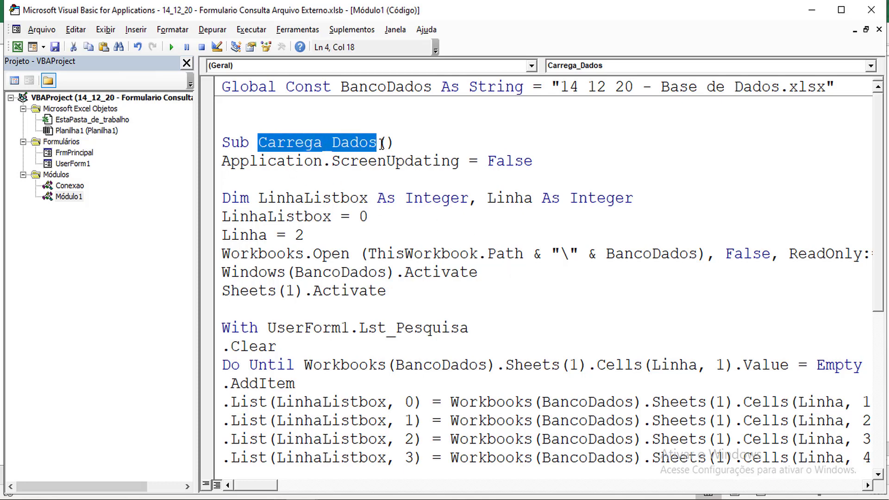
double_click(73, 164)
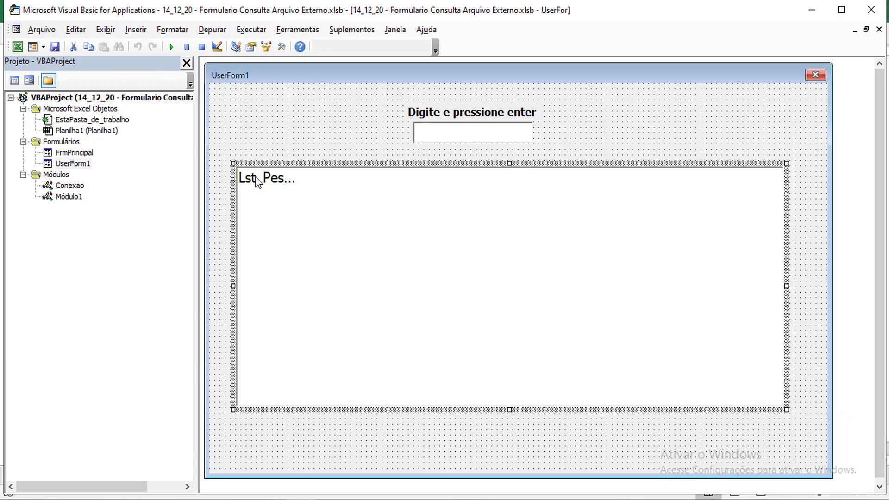
left_click(508, 135)
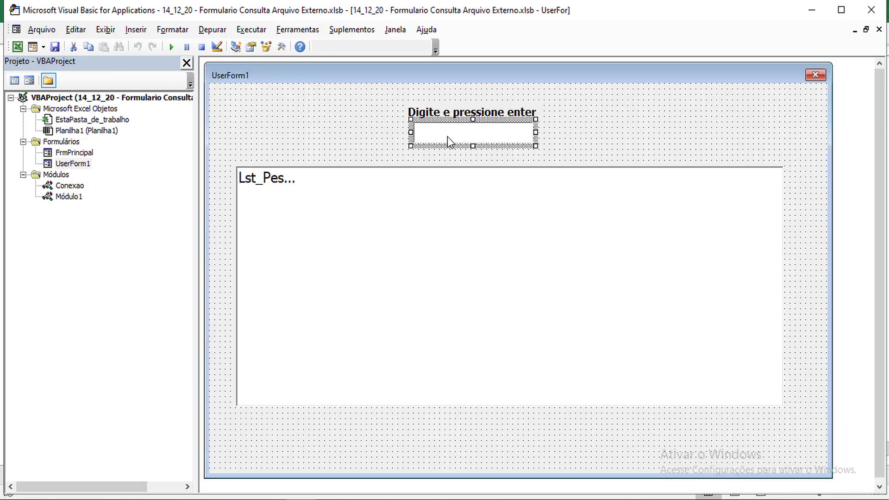
double_click(447, 137)
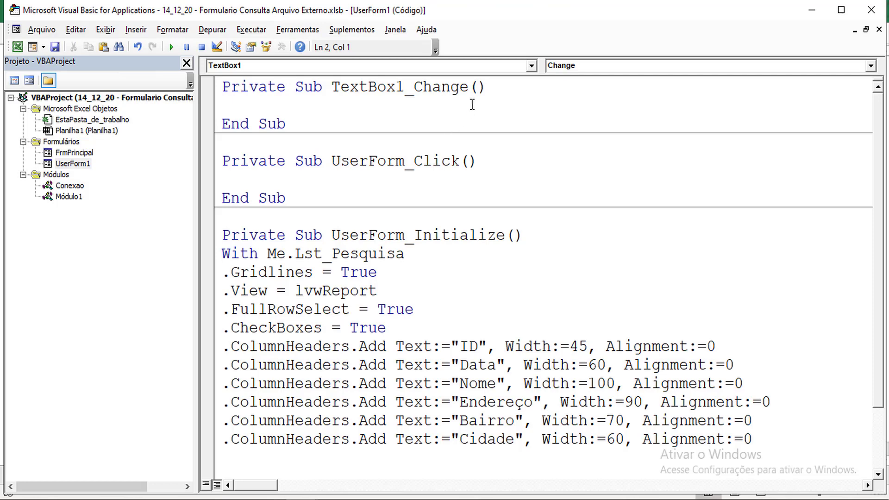
Create an empty TextBox1_AfterUpdate event procedure from the procedure dropdown
left_click_drag(468, 87, 414, 87)
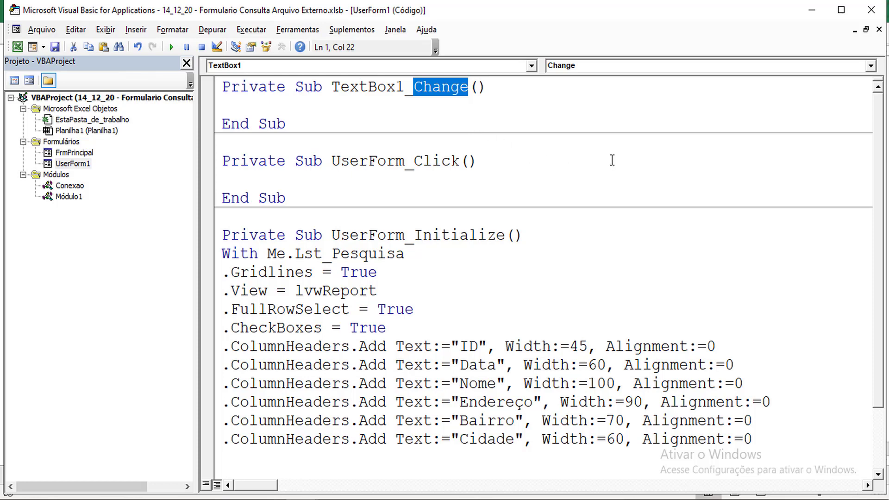
left_click(870, 66)
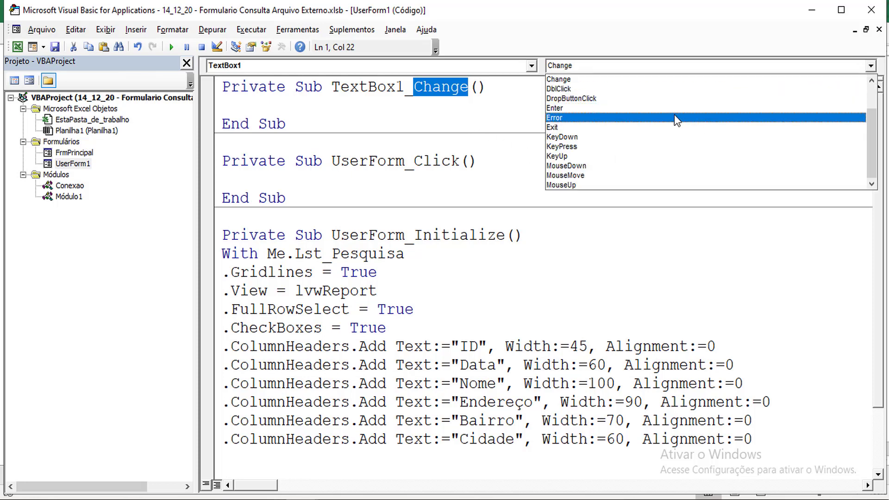
scroll(629, 102, "up", 2)
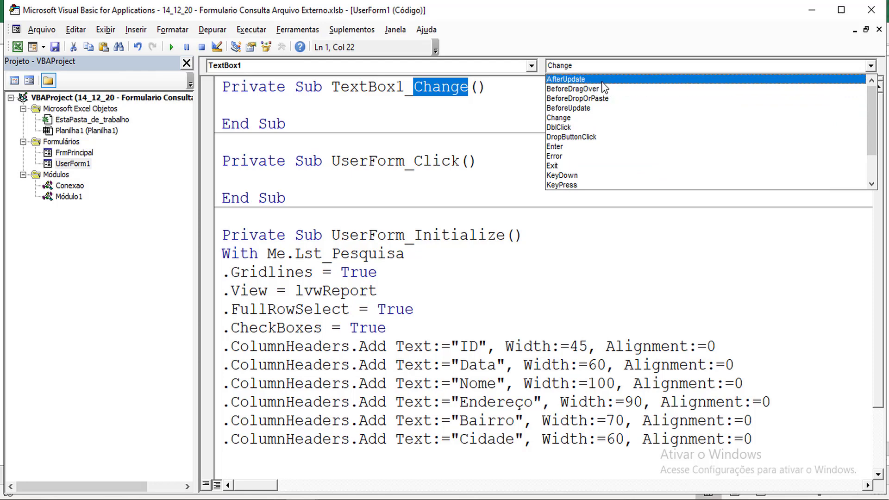
left_click(602, 81)
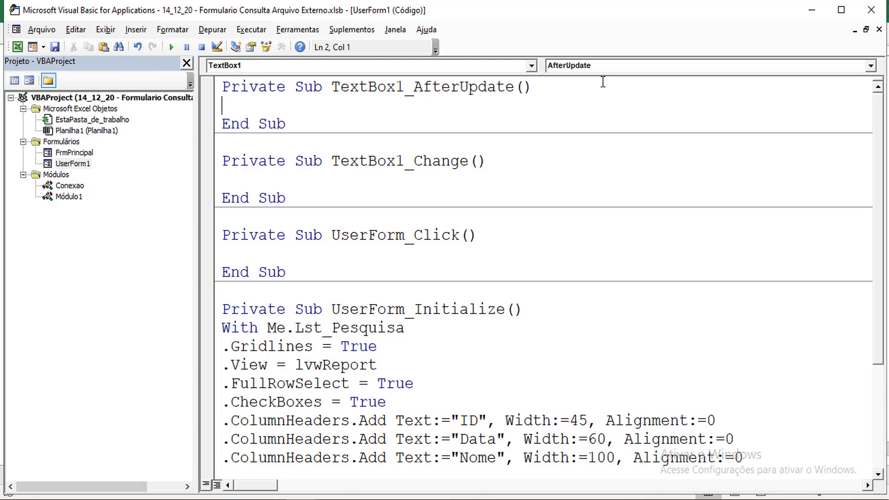
Add 'Call Carrega_Dados' in TextBox1_AfterUpdate and try its definition, dismissing the unrecognized-identifier warning
type("call ")
type("Carrega_Dados")
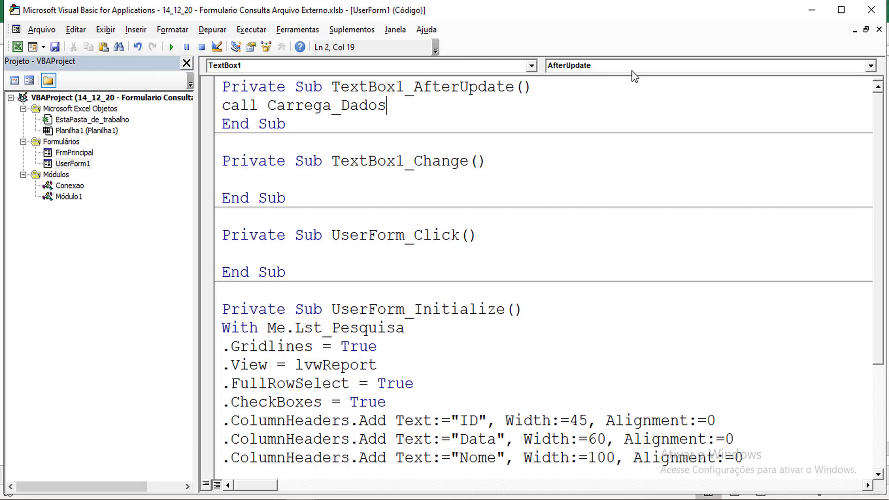
left_click_drag(386, 106, 268, 105)
right_click(279, 108)
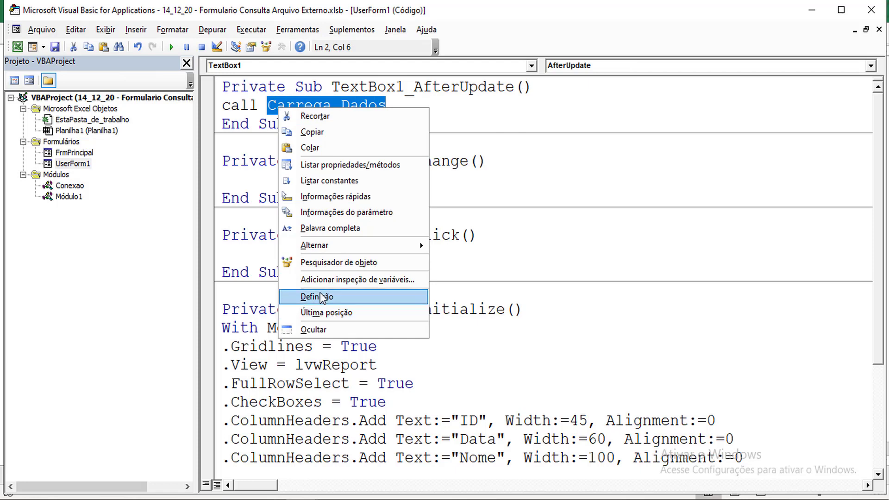
left_click(323, 297)
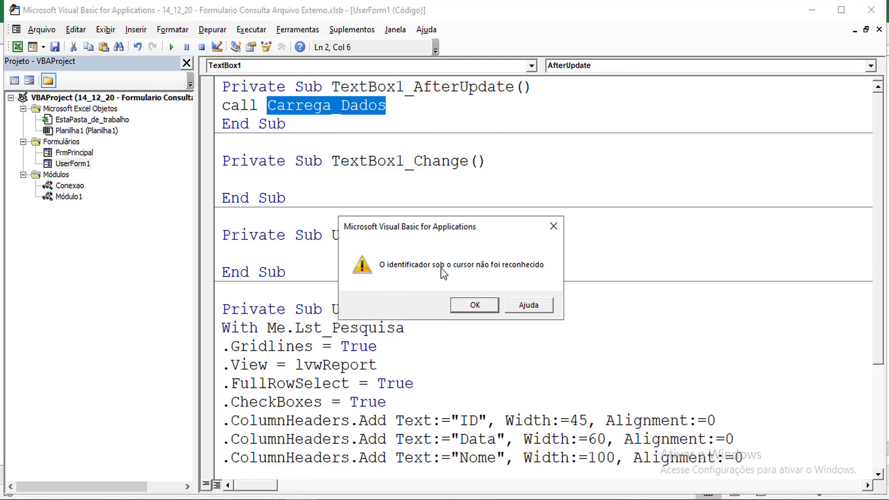
left_click(489, 304)
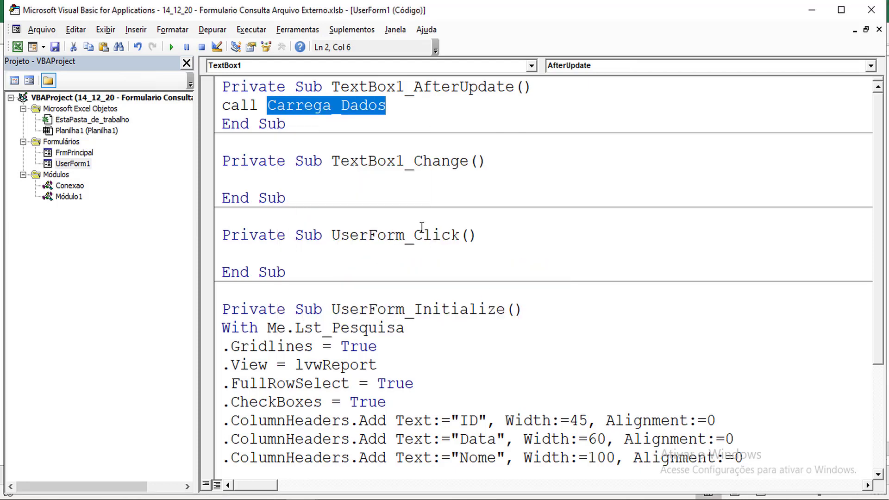
Extend the call to Carrega_Dados_Listview and open Módulo1's code
left_click(392, 107)
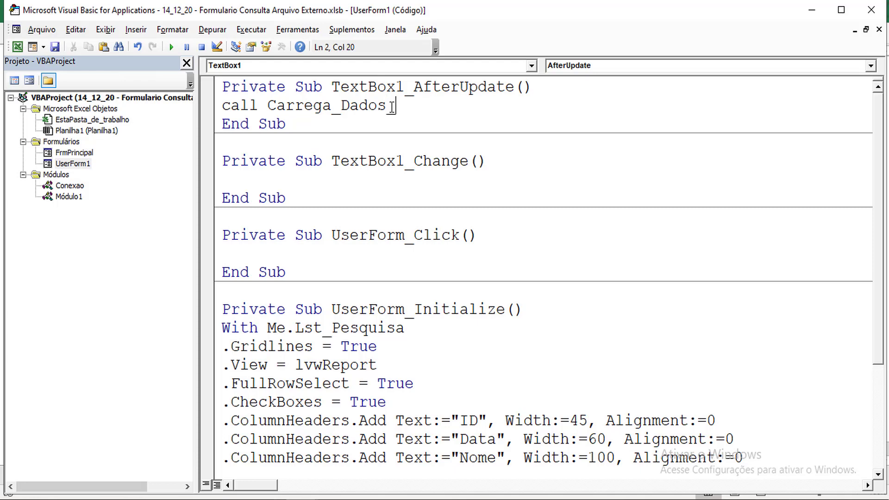
type("Li")
type("stview")
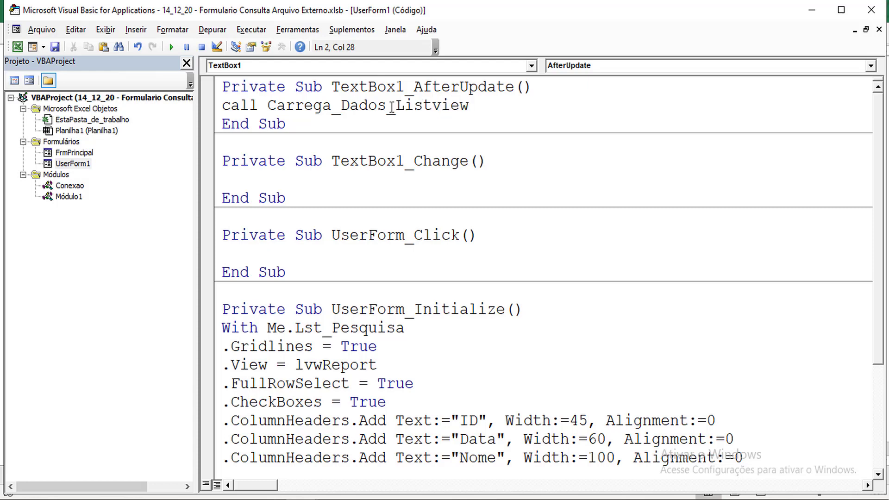
left_click_drag(470, 106, 273, 109)
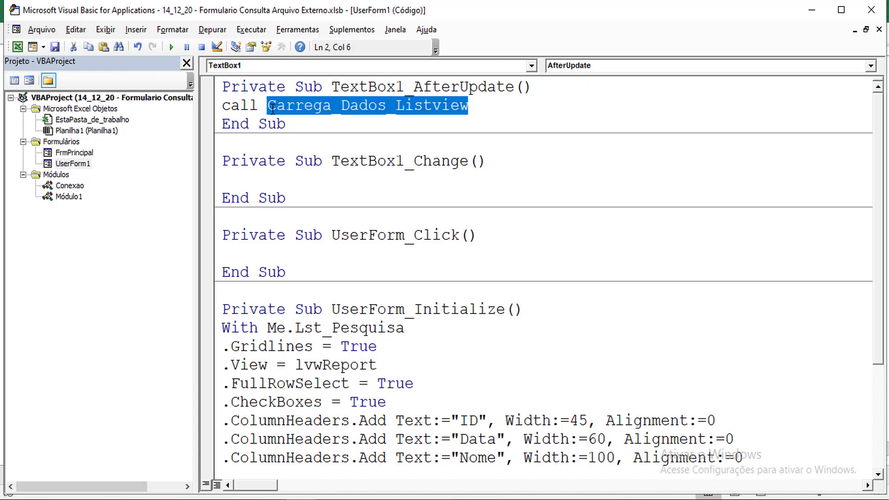
double_click(69, 197)
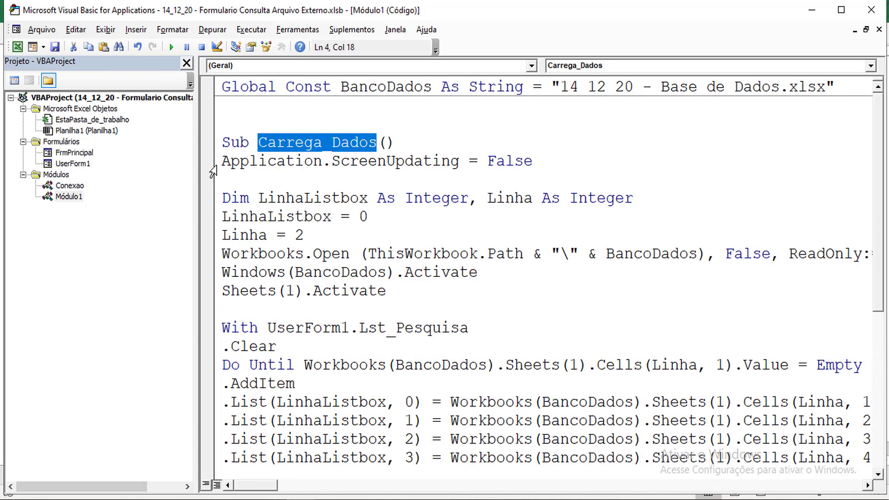
Rename Módulo1's Carrega_Dados Sub to Carrega_Dados_Listview by pasting the new name
left_click(218, 179)
left_click_drag(258, 143, 374, 142)
key("ctrl+v")
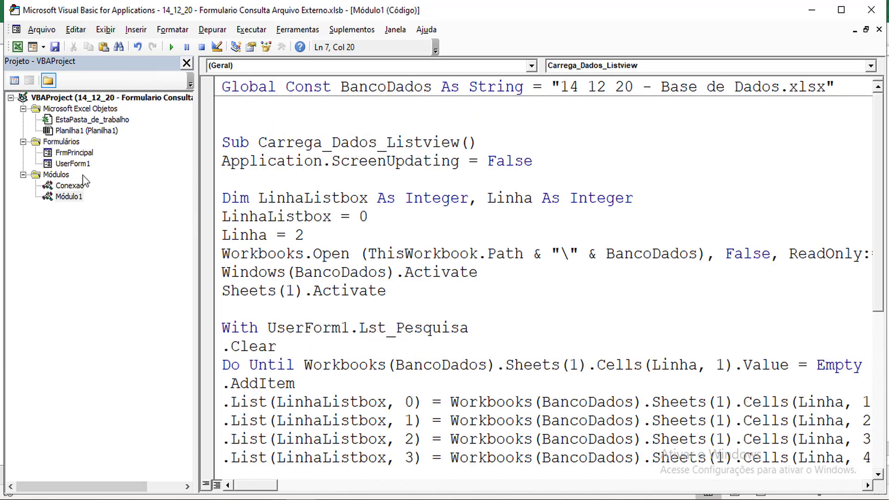
Return to the TextBox1_AfterUpdate call and jump to the Carrega_Dados_Listview definition
left_click(77, 166)
double_click(79, 168)
double_click(441, 137)
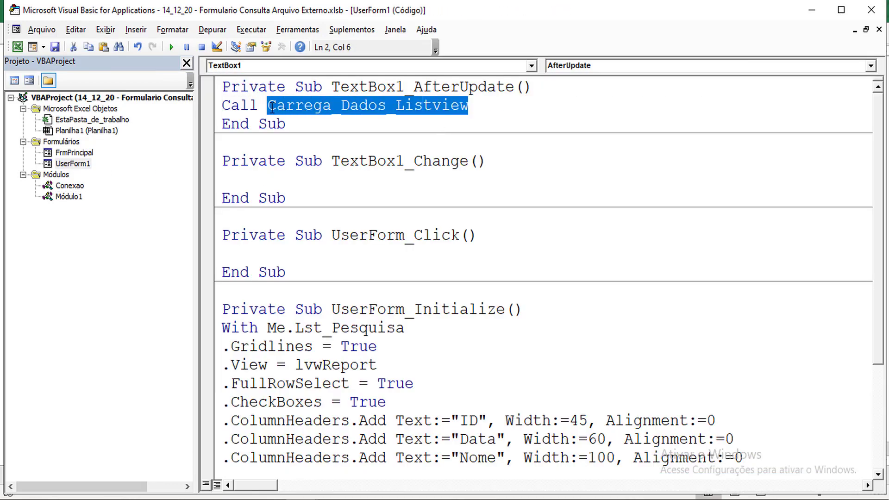
left_click_drag(469, 106, 269, 107)
right_click(296, 110)
left_click(354, 293)
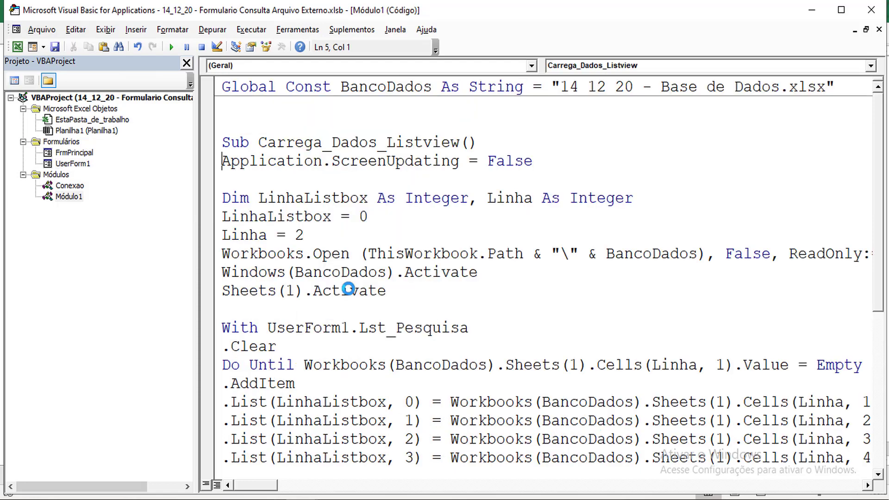
Go back from the definition to the TextBox1_AfterUpdate call
right_click(223, 163)
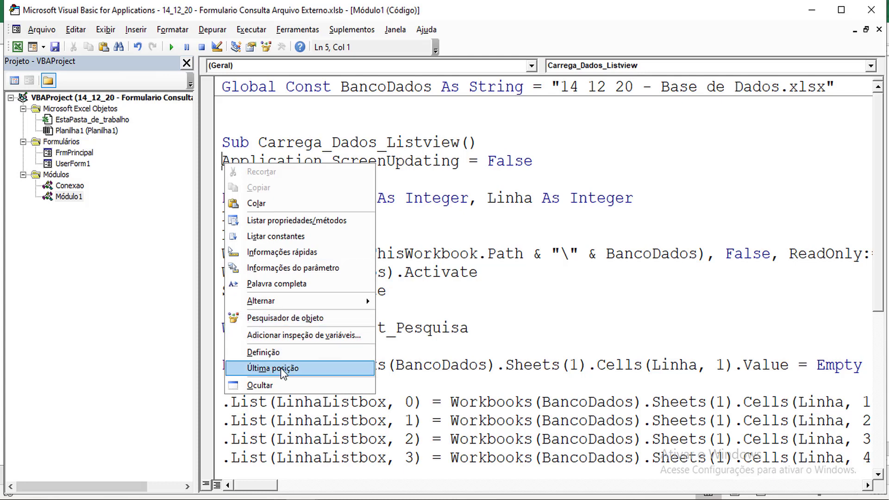
left_click(231, 143)
left_click(220, 163)
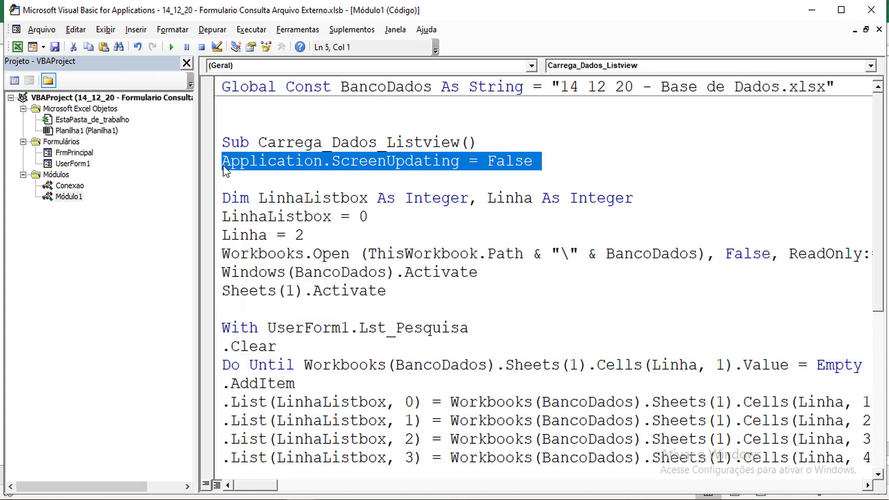
left_click(223, 162)
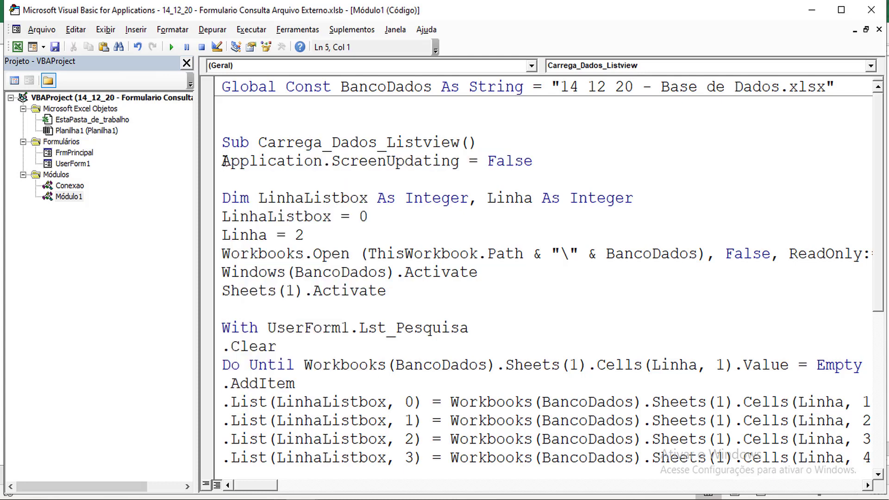
right_click(224, 162)
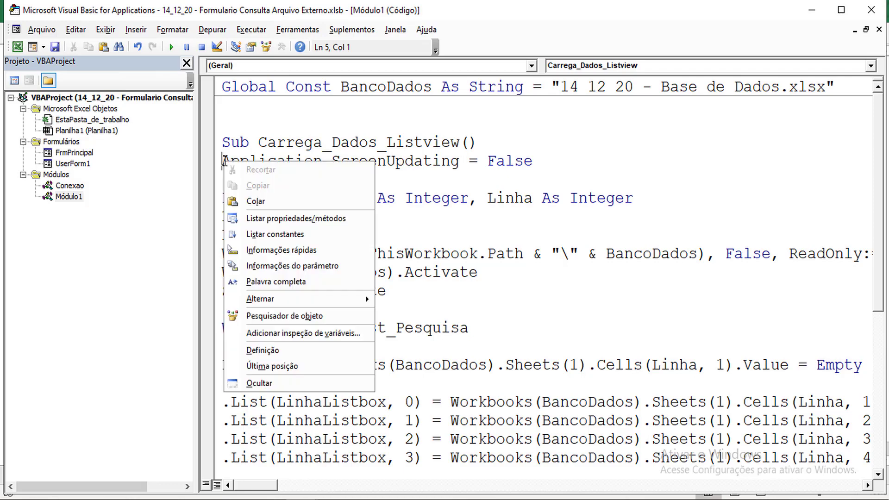
left_click(293, 366)
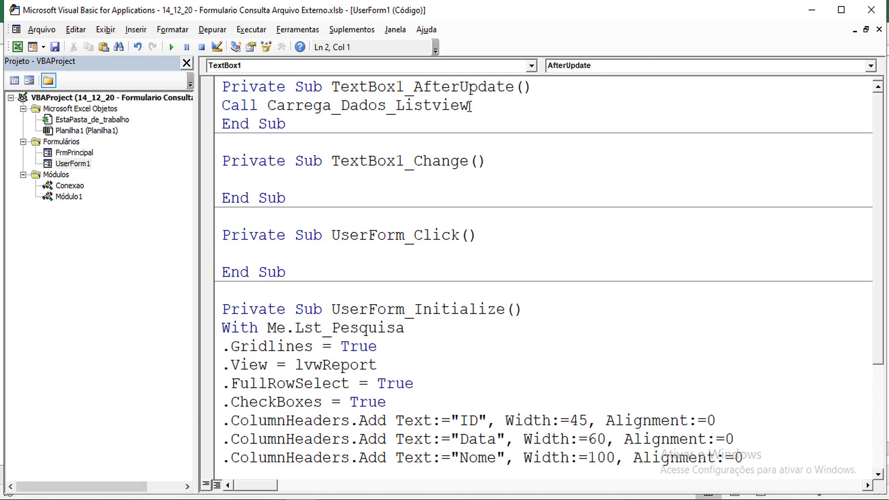
Jump to Carrega_Dados_Listview in Módulo1 again, then show the UserForm1 designer
left_click_drag(469, 106, 269, 106)
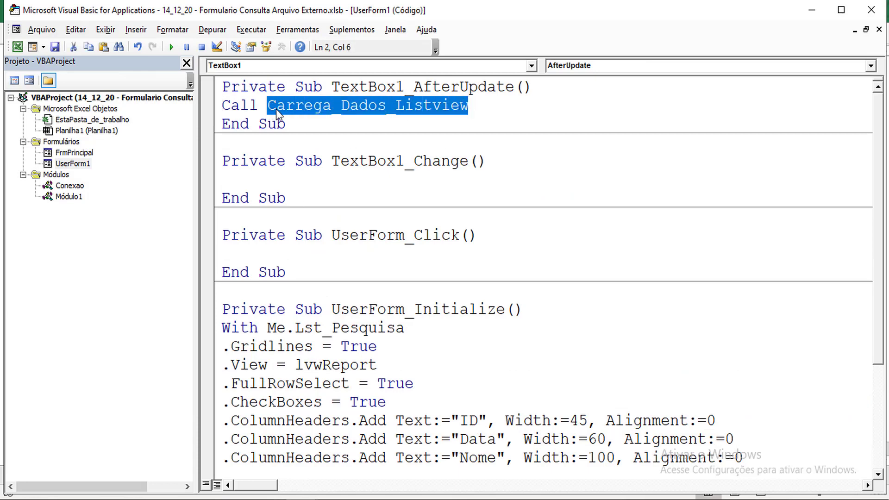
right_click(305, 109)
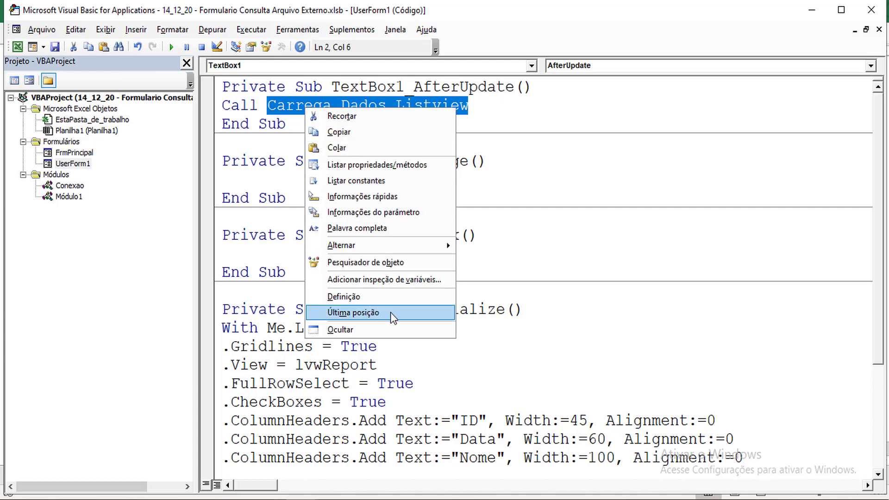
left_click(356, 297)
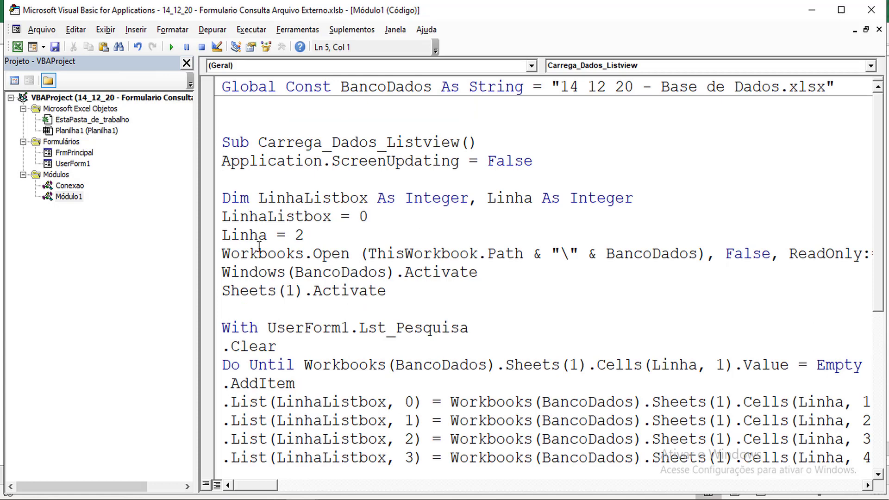
double_click(73, 163)
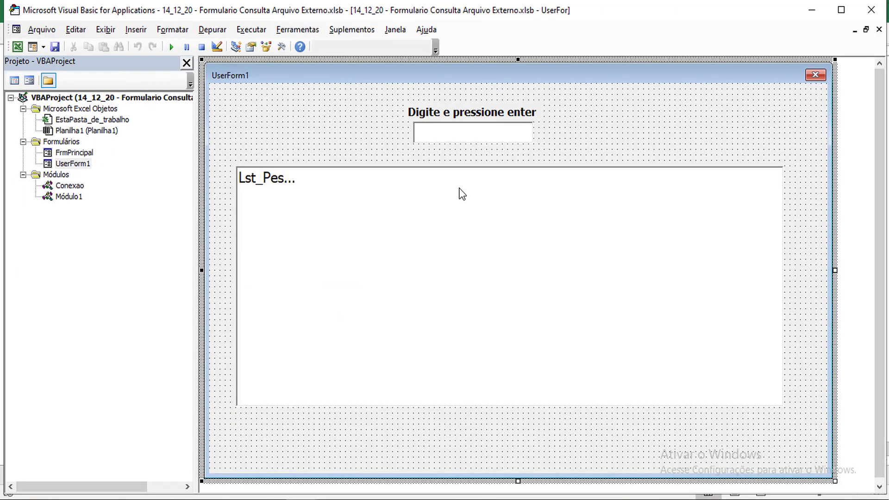
Run UserForm1 and submit a person's name in the search box, triggering the .Clear compile error
left_click(171, 48)
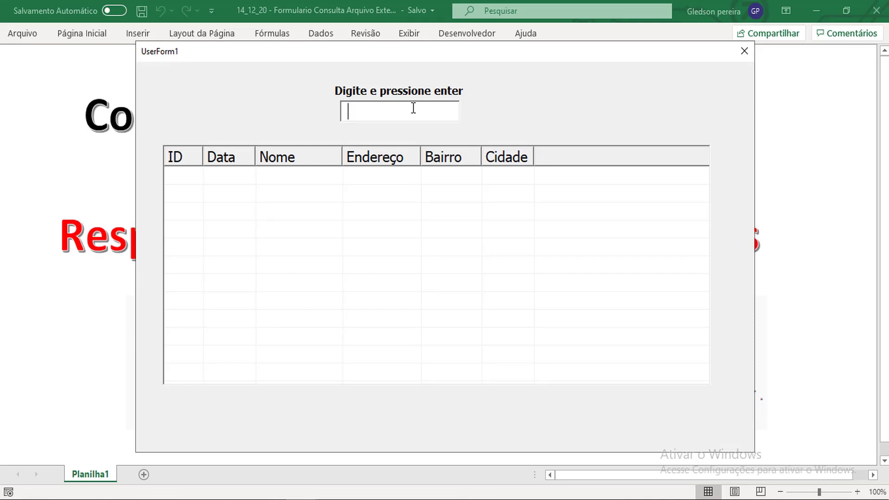
type("gleds")
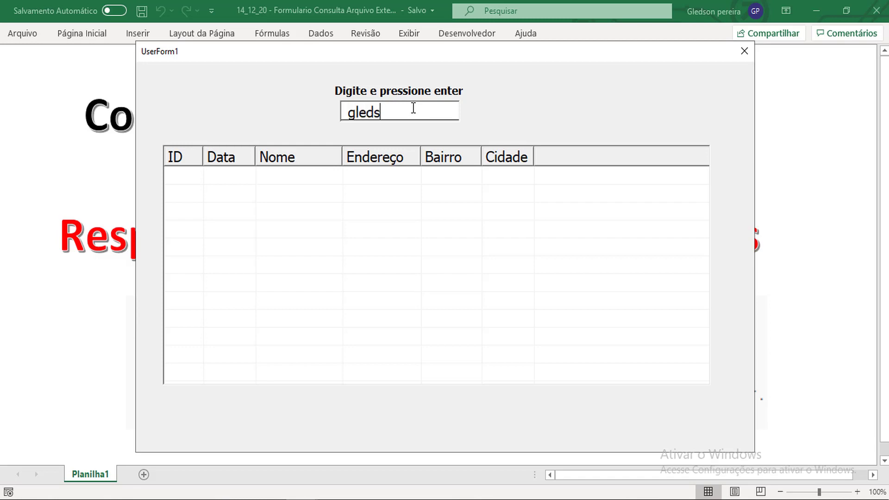
type("on")
key("Return")
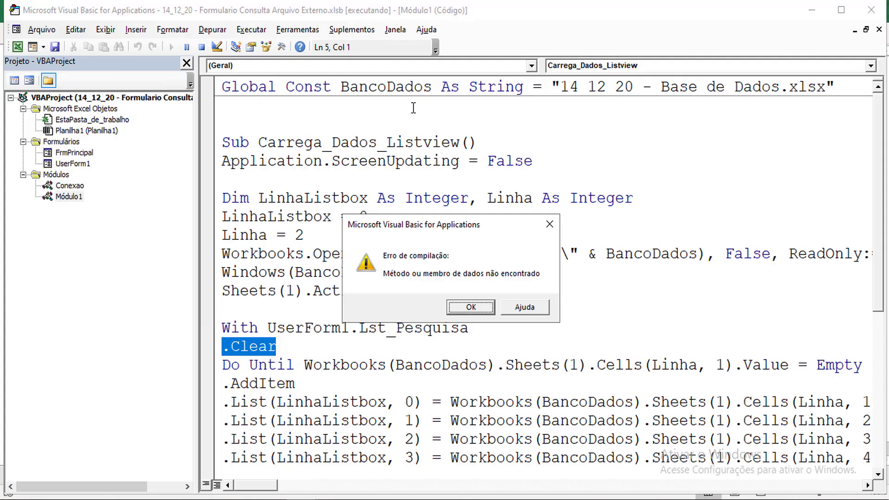
Dismiss the compile error and change the failing .Clear to .ListItems.Clear
left_click(479, 310)
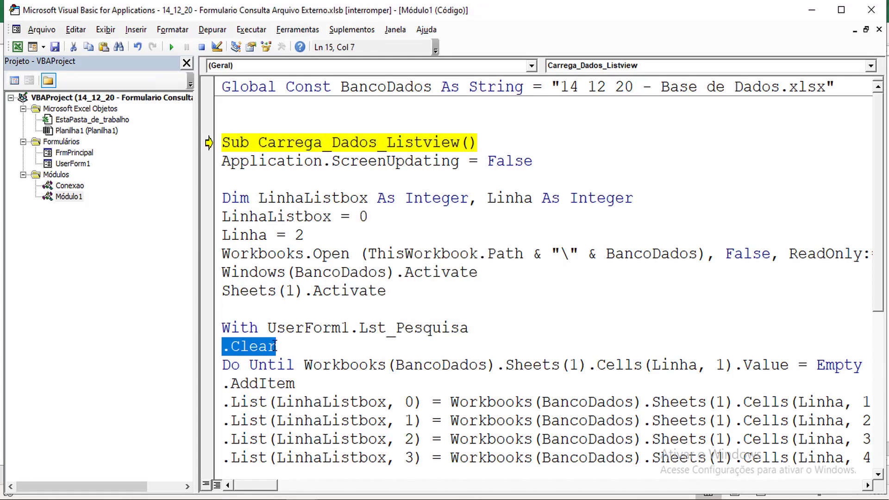
left_click(289, 349)
left_click_drag(289, 349, 226, 351)
type(".")
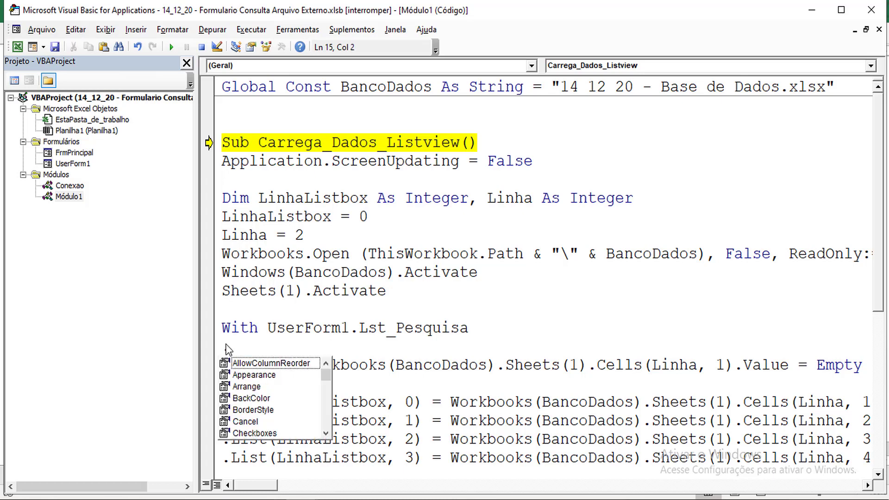
type("Lis")
key("Tab")
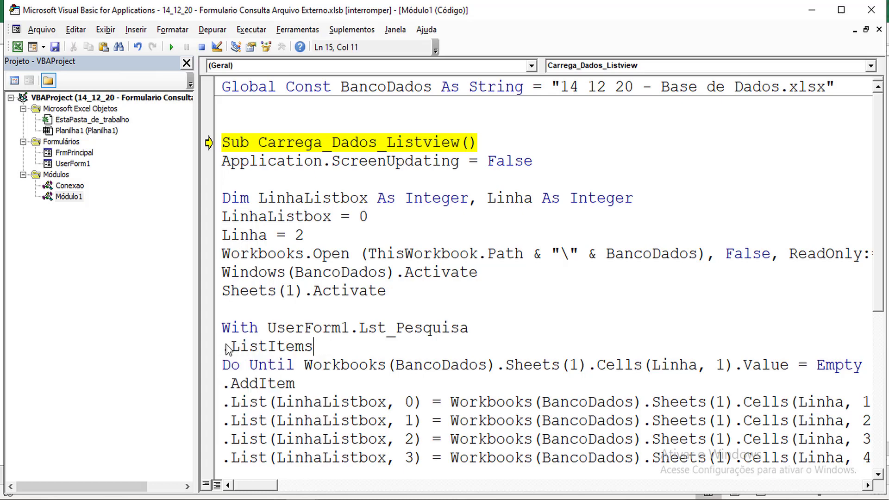
type(".c")
key("Tab")
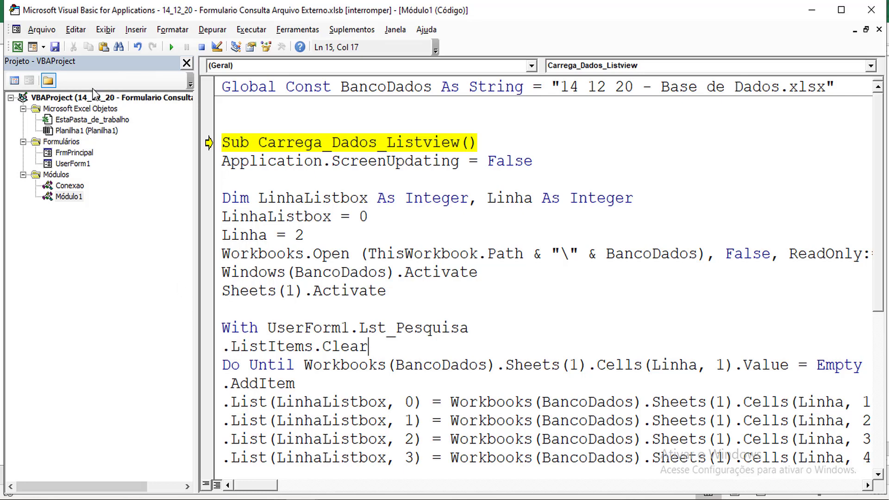
Rerun the form, dismiss the .AddItem compile error and reset execution
left_click(172, 47)
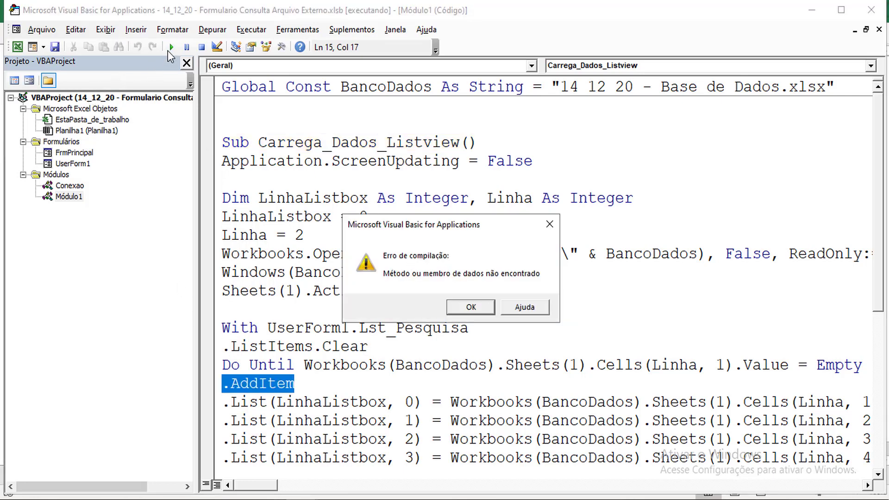
left_click(463, 307)
left_click_drag(369, 348, 220, 347)
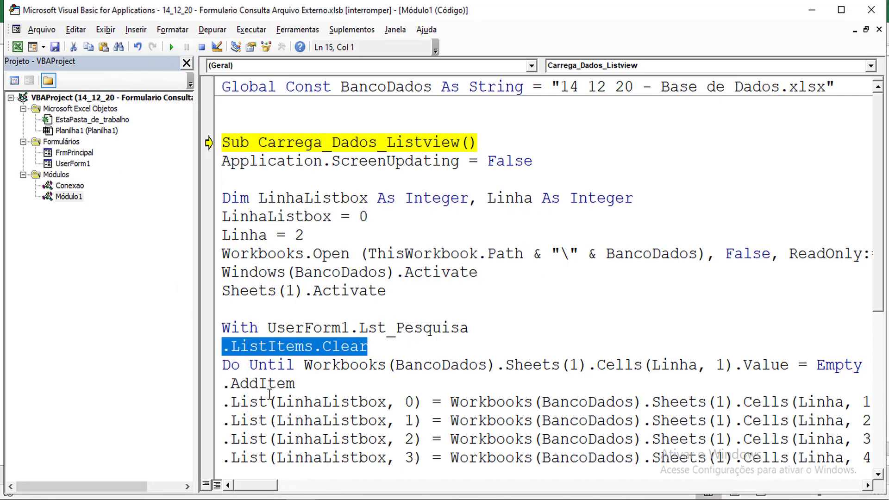
left_click_drag(295, 383, 223, 383)
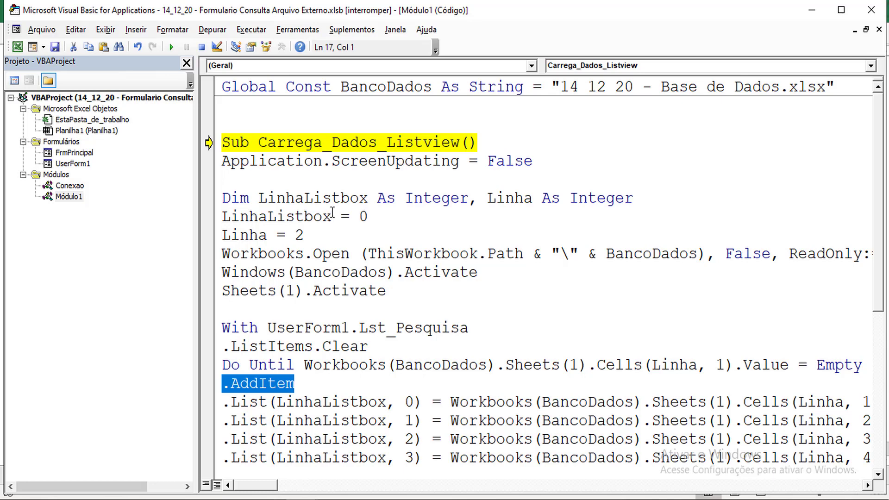
left_click(203, 48)
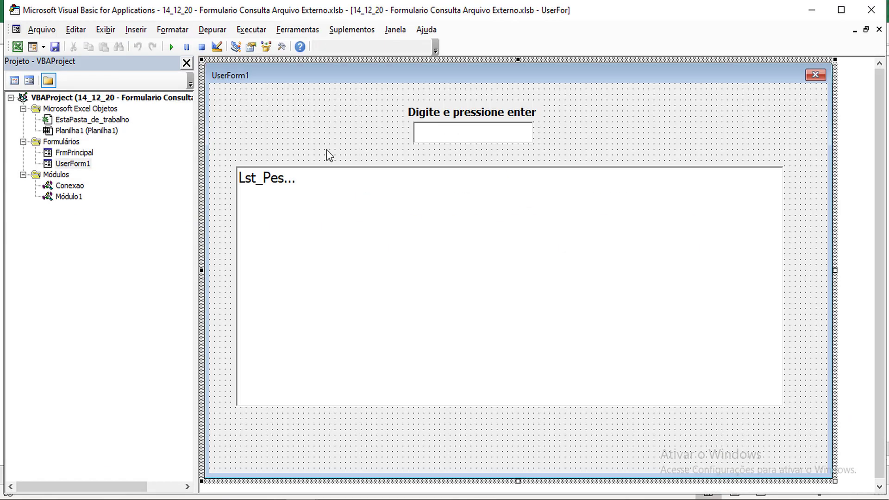
Select and delete Módulo1's entire Carrega_Dados_Listview code and global constant
double_click(70, 197)
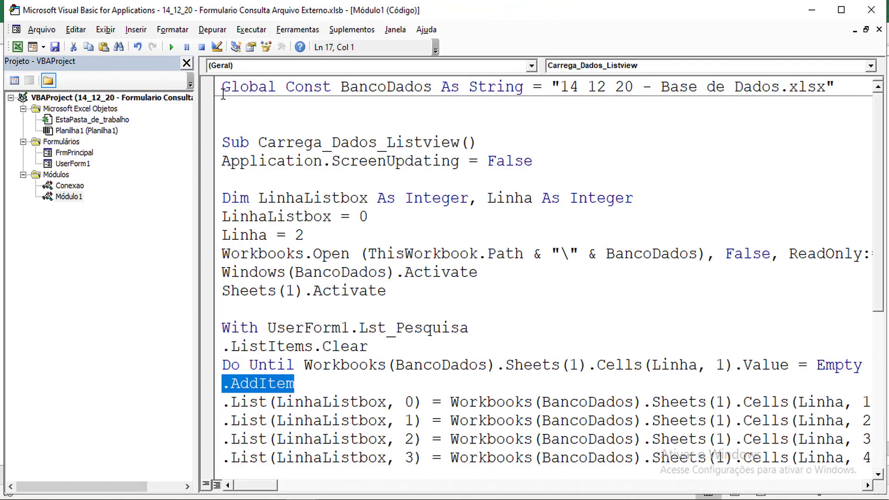
left_click_drag(221, 86, 388, 496)
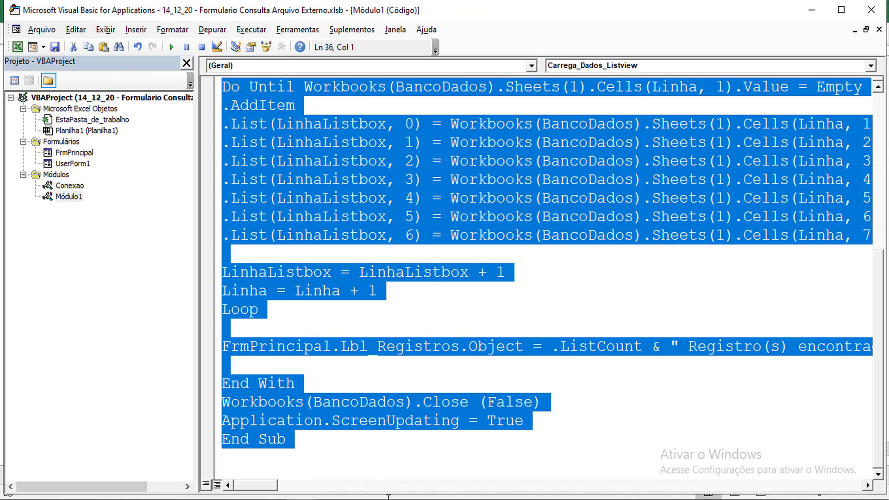
key("Delete")
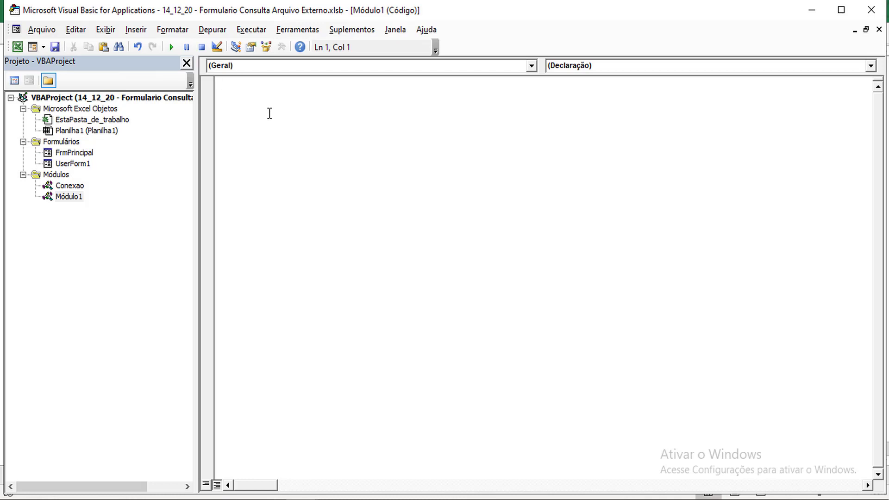
Declare Global Const BancoDados As String = "" in Módulo1, then switch to File Explorer
type("gl")
type("obal")
type("const")
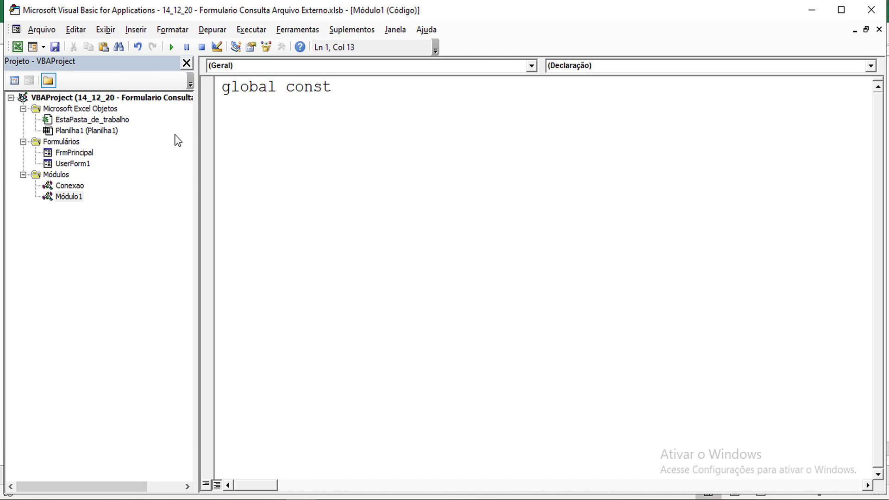
type(" Banco")
type("Dados")
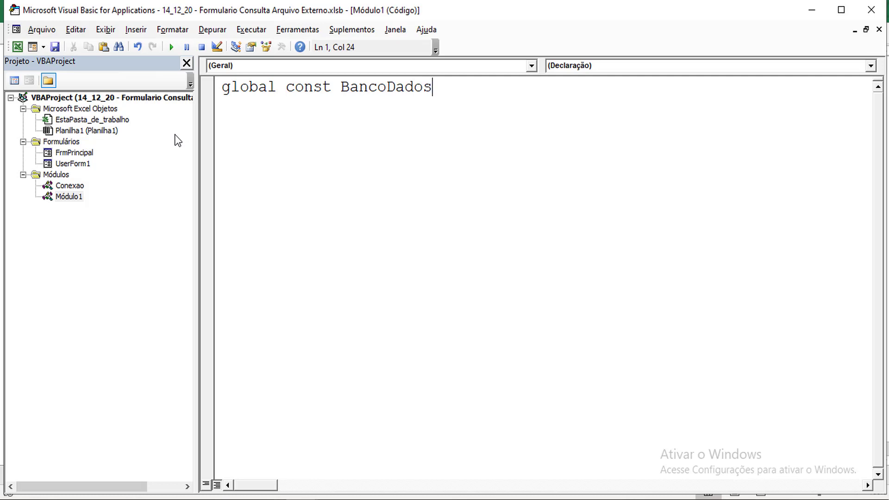
type(" a")
type("s str")
key("Tab")
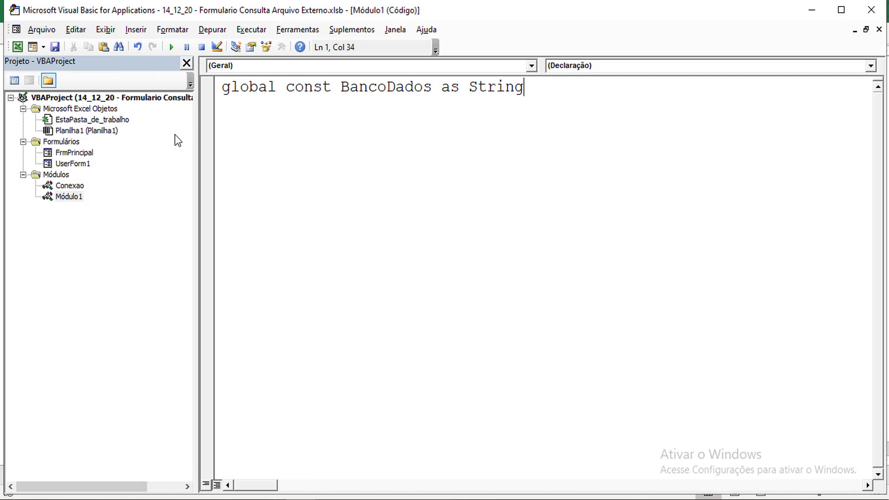
type("=")
type("\"")
type("\"")
key("Return")
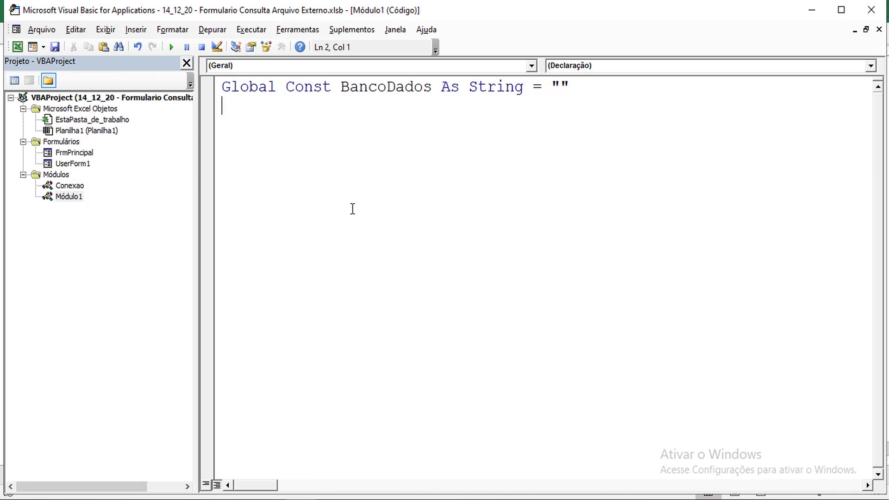
left_click(562, 87)
key("alt+Tab")
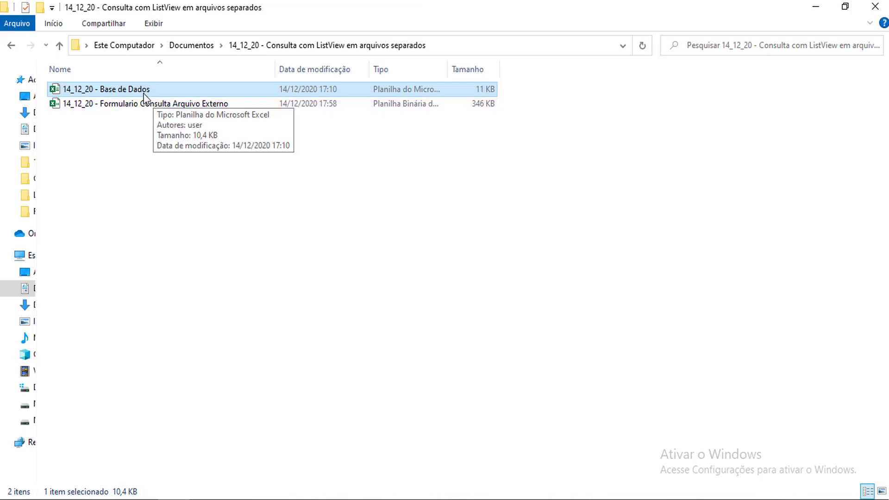
left_click(109, 93)
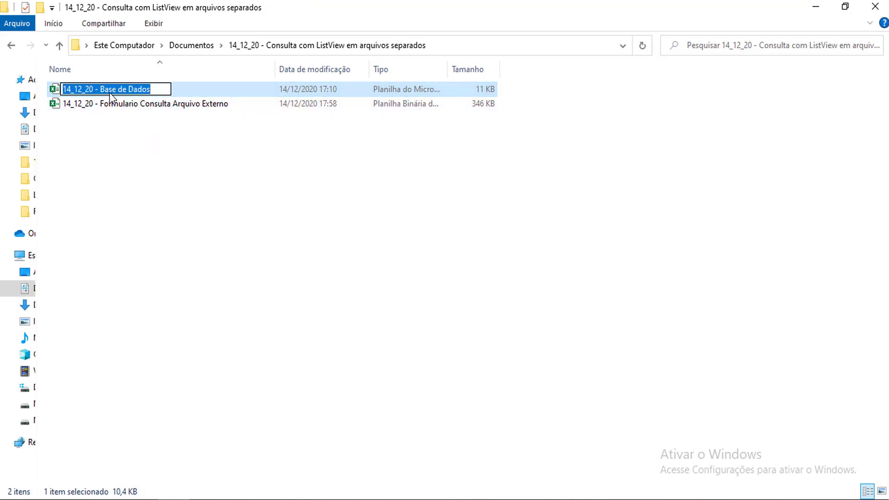
left_click(141, 138)
left_click(144, 93)
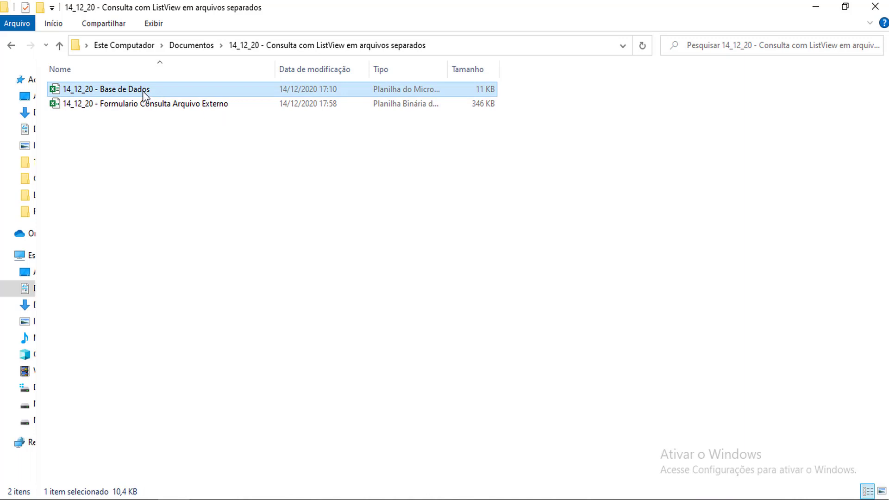
left_click(143, 91)
left_click_drag(158, 91, 61, 88)
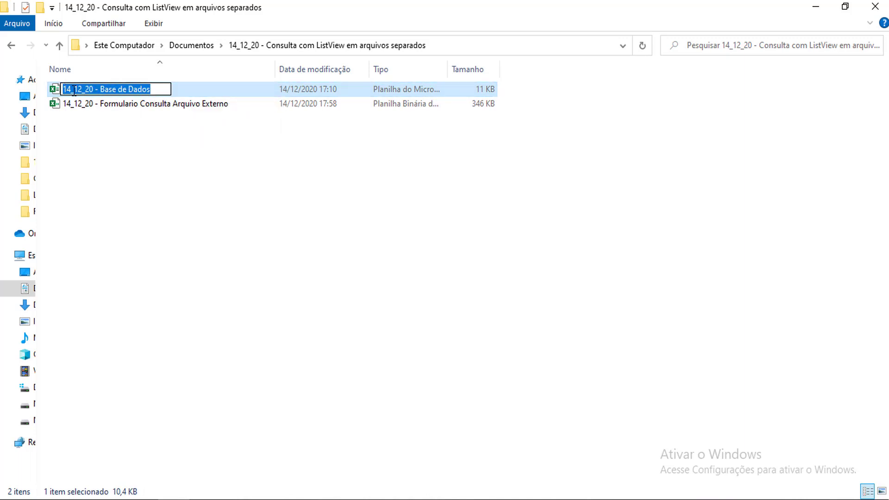
left_click(144, 154)
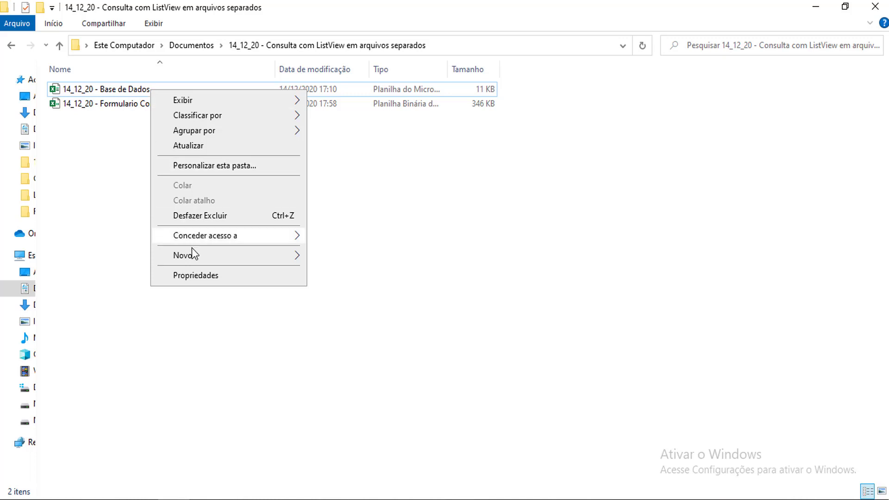
left_click(203, 276)
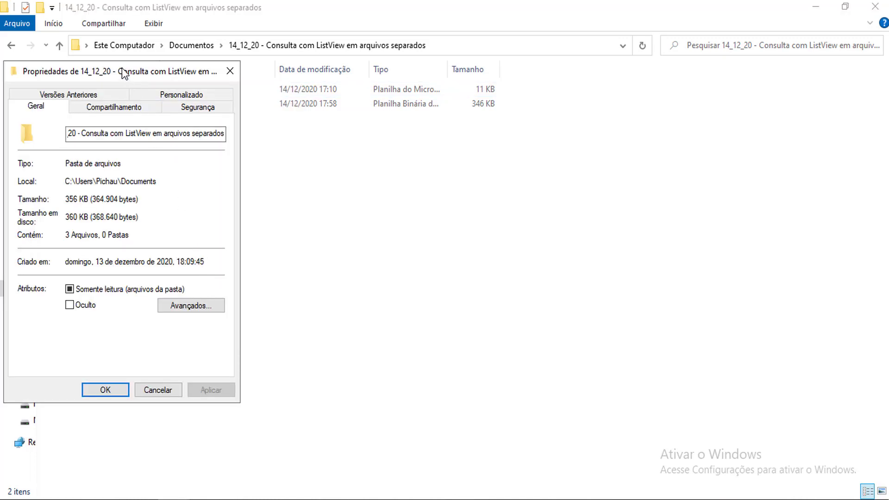
left_click_drag(124, 74, 257, 91)
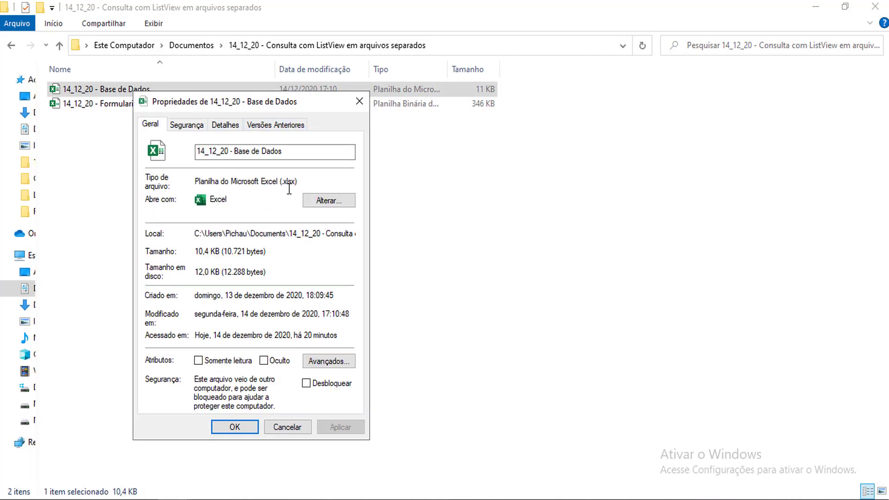
left_click_drag(293, 179, 322, 150)
left_click(361, 103)
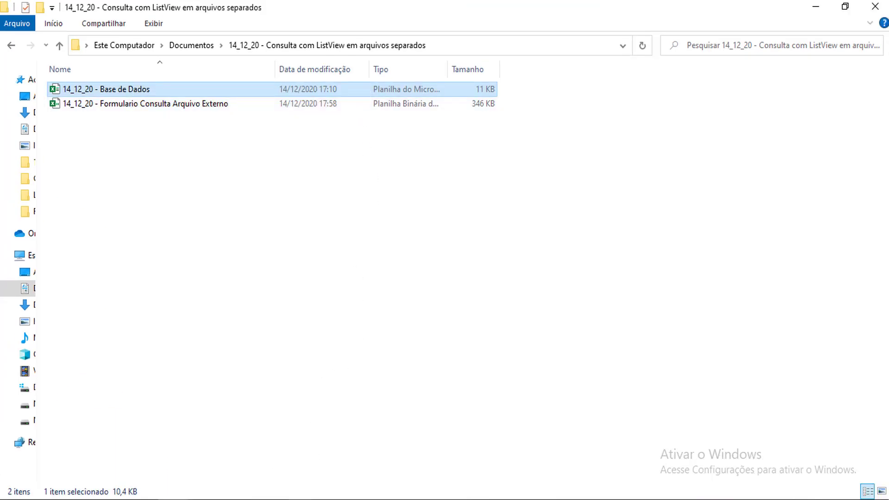
left_click(334, 448)
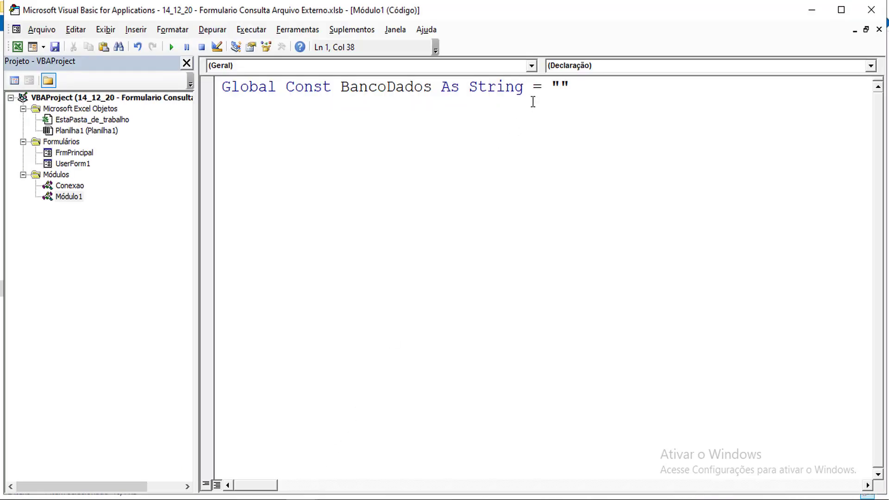
Set BancoDados to "14_12_20 - Base de Dados.xlsx" and add an empty Sub Carrega_Listview
type("14_12_20 - Base de Dados")
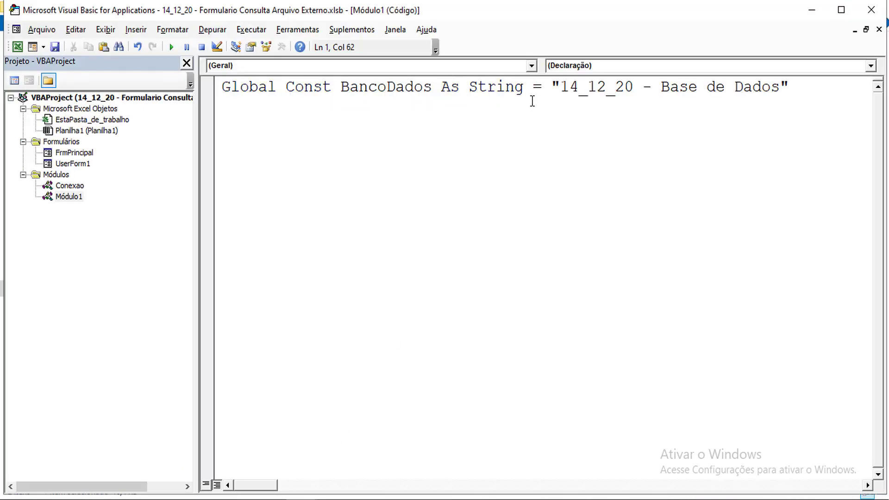
type(".xl")
type("sx")
left_click(187, 63)
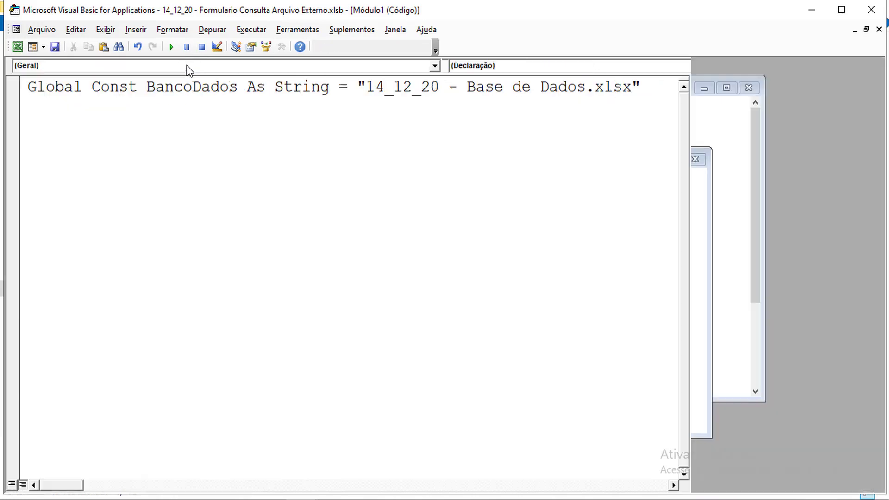
key("Return")
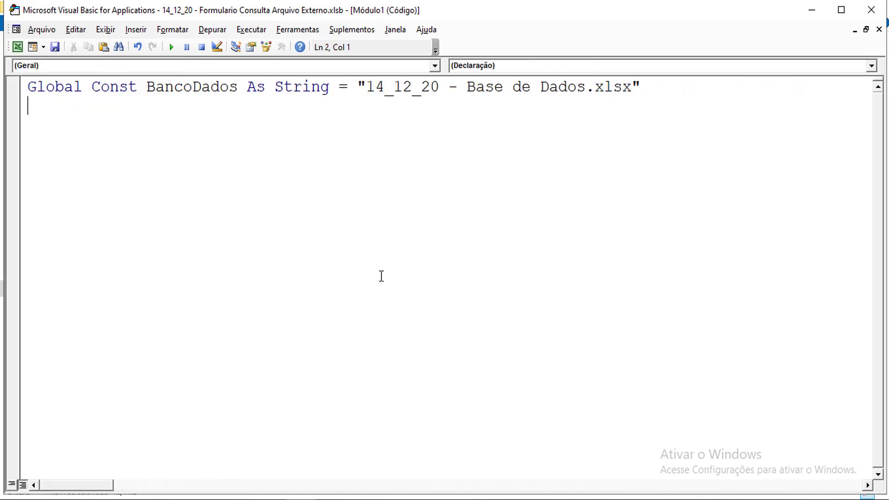
type("sub ")
type("Carr")
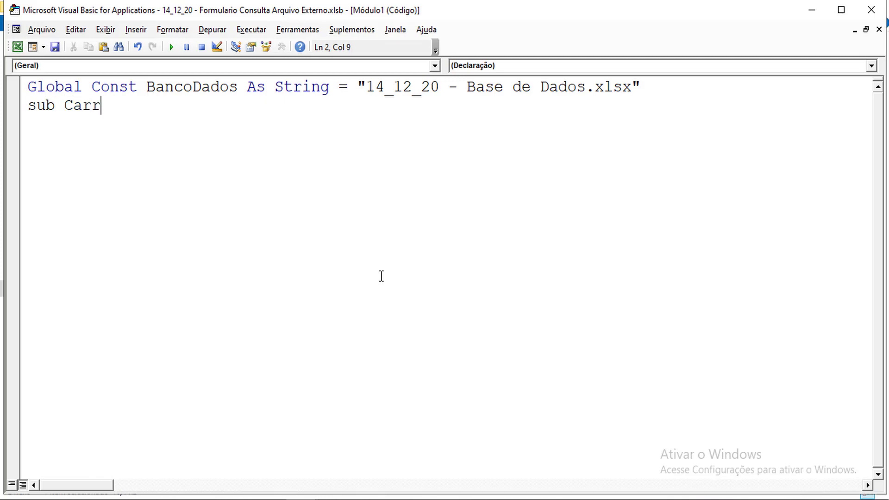
type("ega_L")
type("istview")
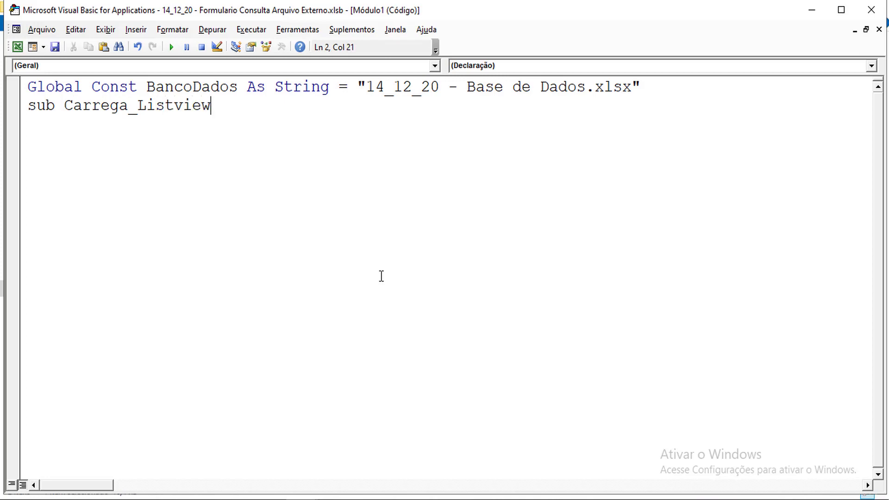
key("Return")
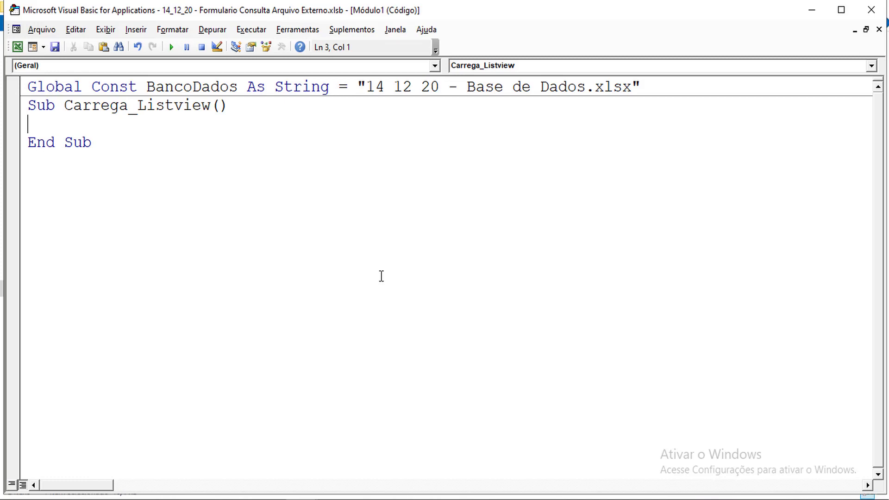
Write 'Dim Linha As Integer, Li As Object' and 'Linha = 2' at the start of Carrega_Listview
type("dim L")
type("i")
type("nha")
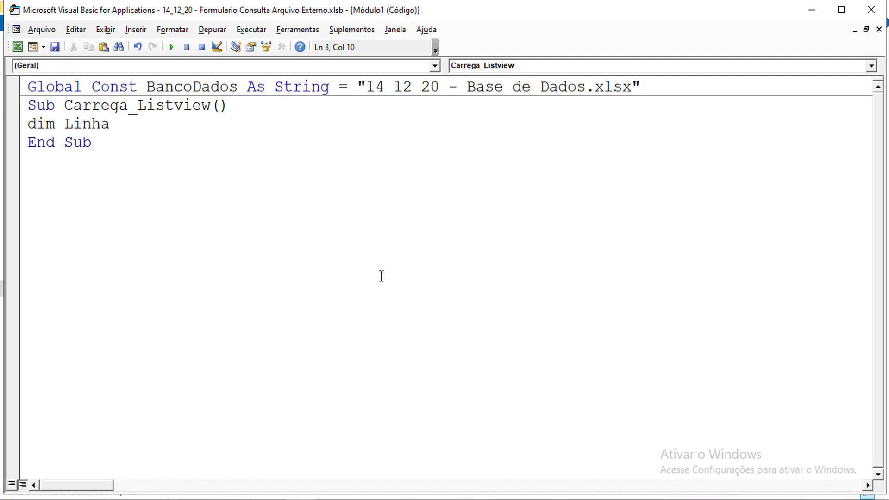
type(" as i")
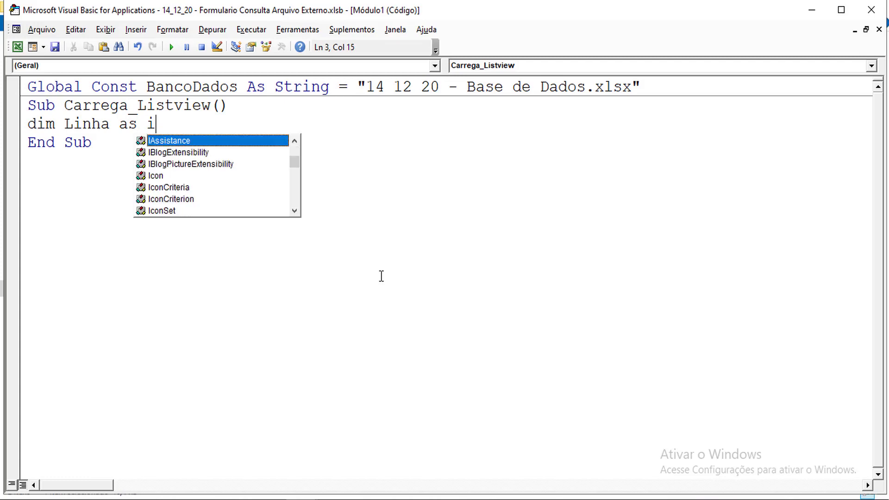
type("nte")
key("Tab")
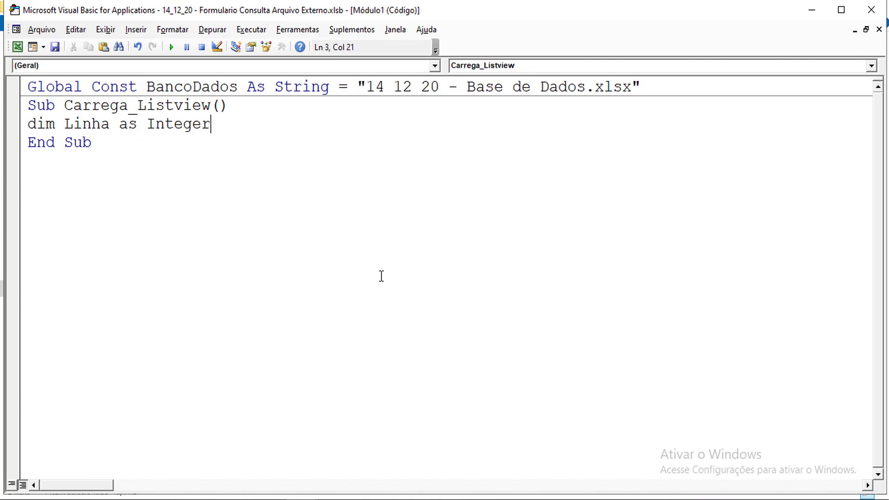
type(",")
type("Li")
type("as o")
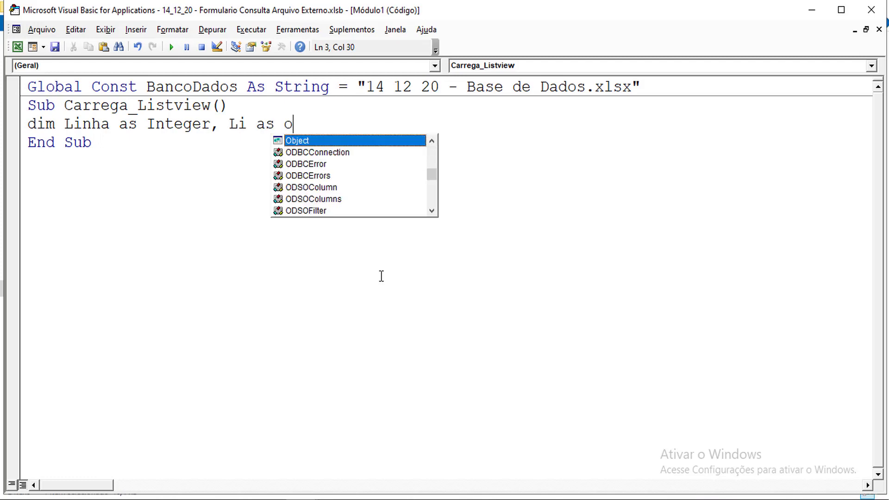
type("bj")
key("Tab")
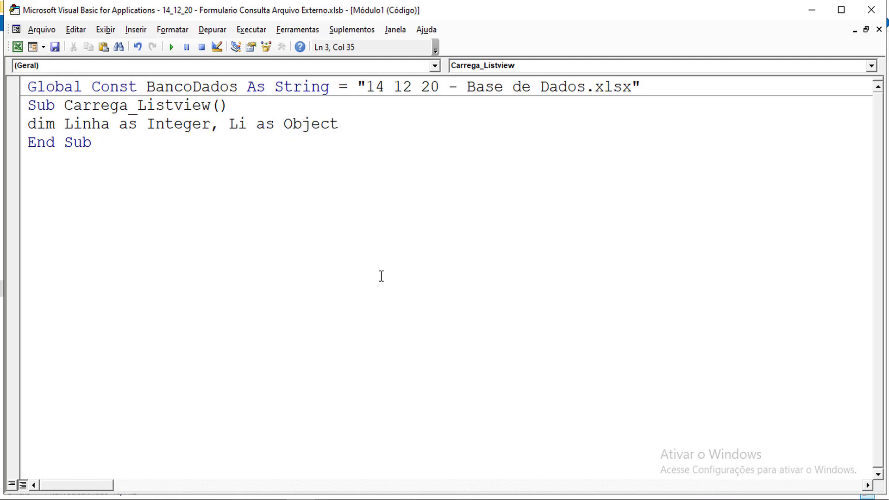
key("Return")
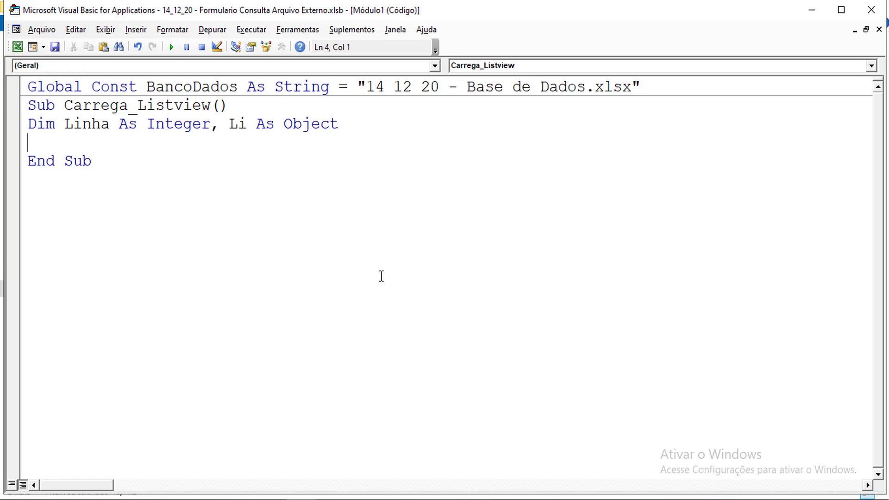
type("l")
type("inha = 2")
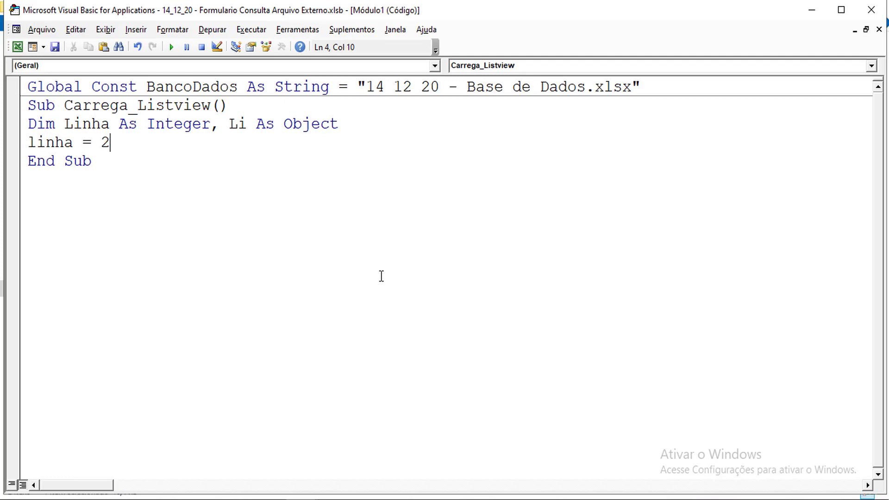
key("Return")
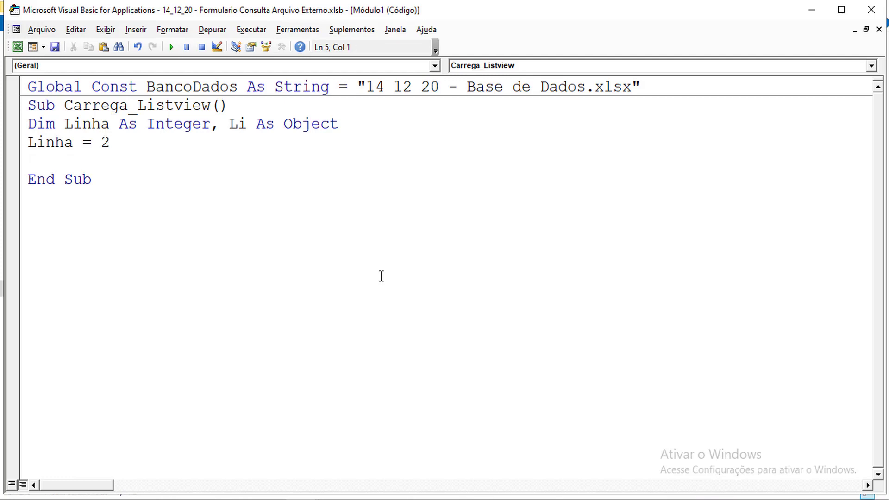
Add Application.ScreenUpdating = False and paste a copy of that line below it
type("applica")
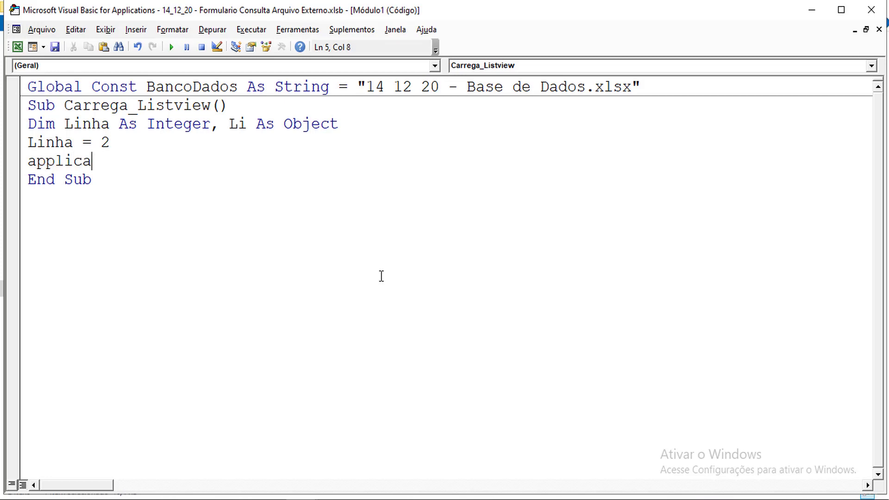
type("tion.sc ")
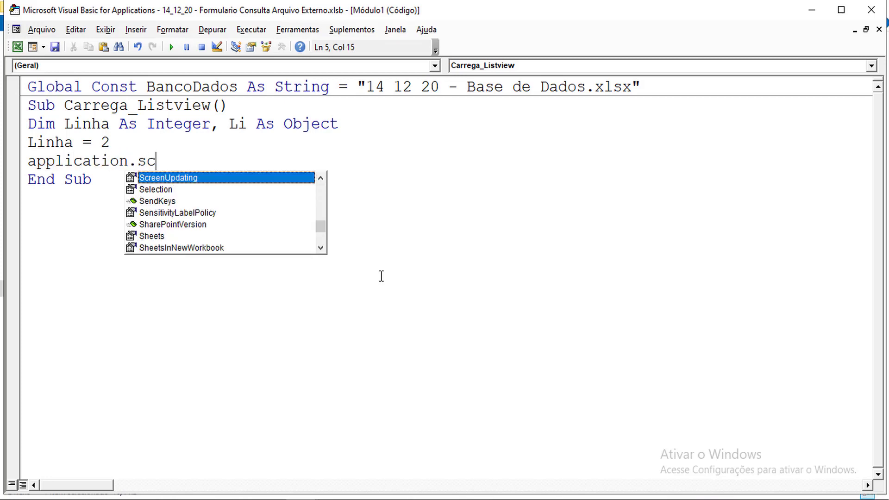
type("= f")
key("Tab")
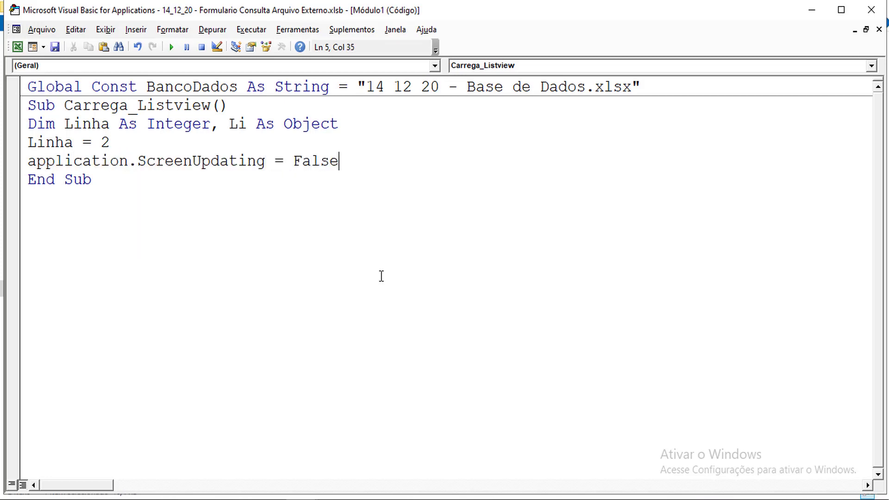
key("Return")
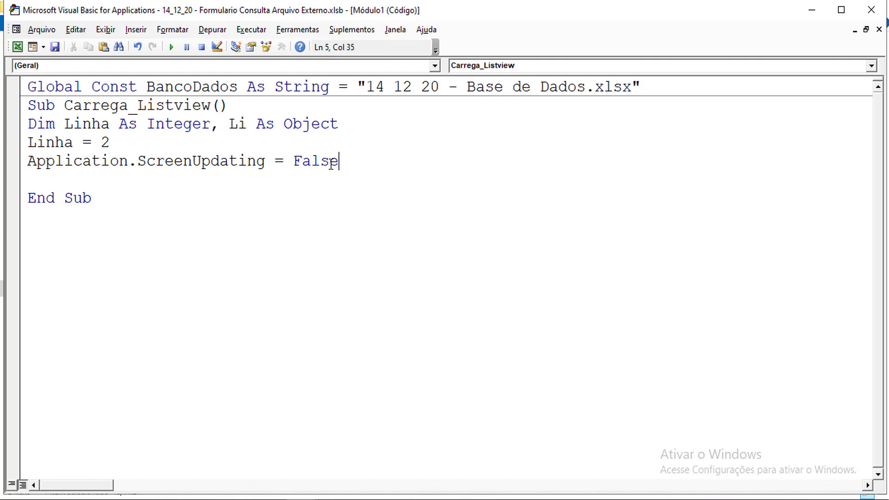
left_click_drag(339, 162, 24, 165)
key("ctrl+c")
left_click(32, 193)
left_click(32, 183)
key("ctrl+v")
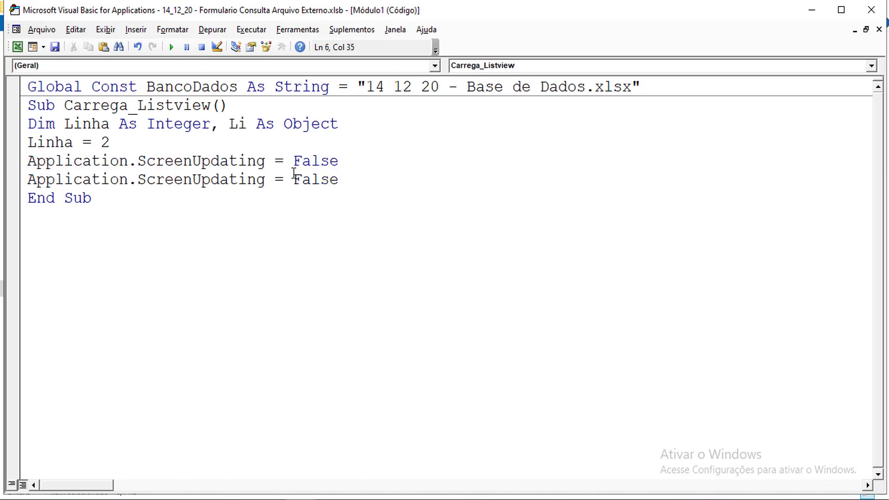
Change the copied line to True and insert blank lines between the two ScreenUpdating lines
left_click_drag(294, 180, 339, 177)
type("tr")
type("ue")
left_click(356, 165)
key("Return")
key("Return")
key("Return")
key("Return")
key("Return")
left_click(100, 186)
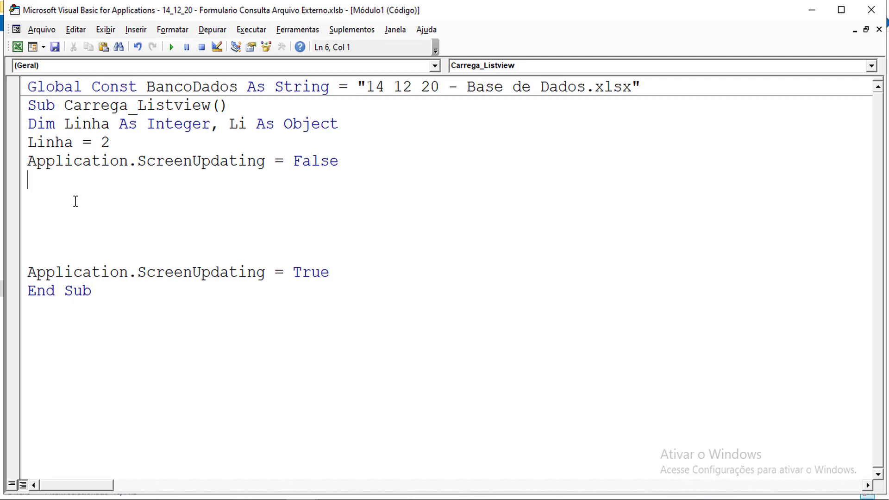
Type Workbooks.Open(ThisWorkbook.Path & "\" & BancoDados) below ScreenUpdating = False, fixing the quotes
type("w")
type("ork")
type("book")
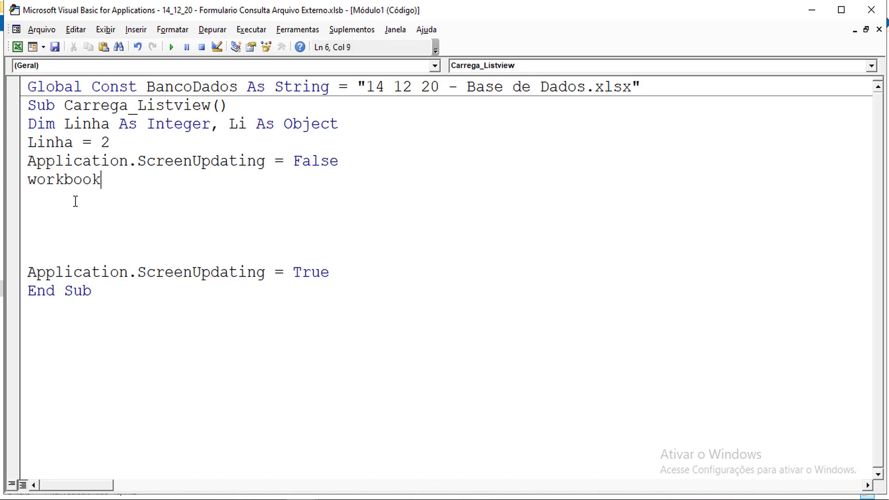
type("s.")
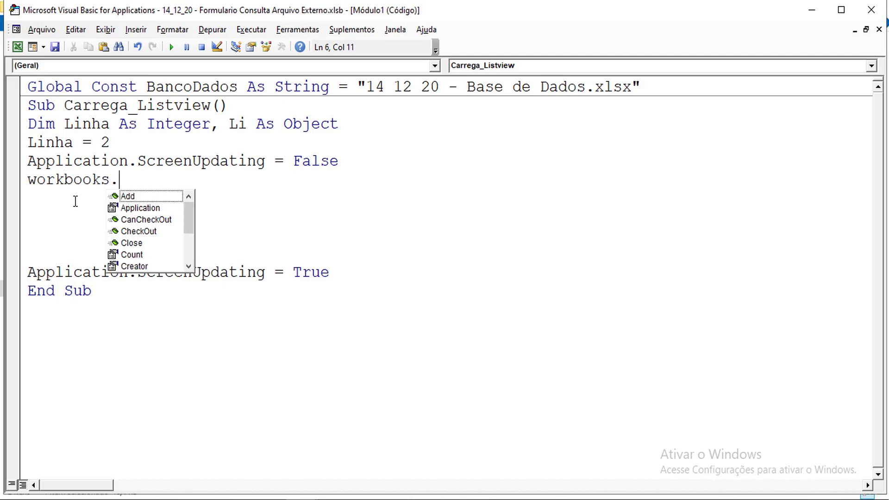
type("op")
key("Tab")
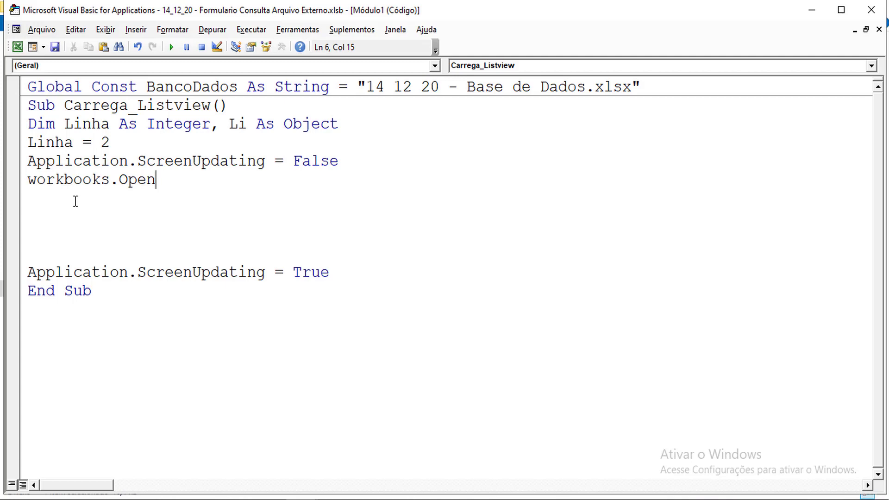
type("(")
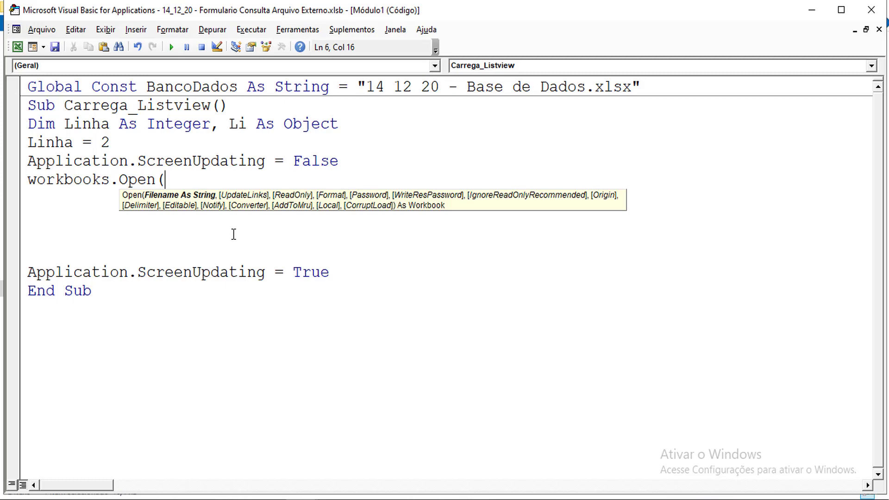
type("t")
type("hiswo")
type("rkbook")
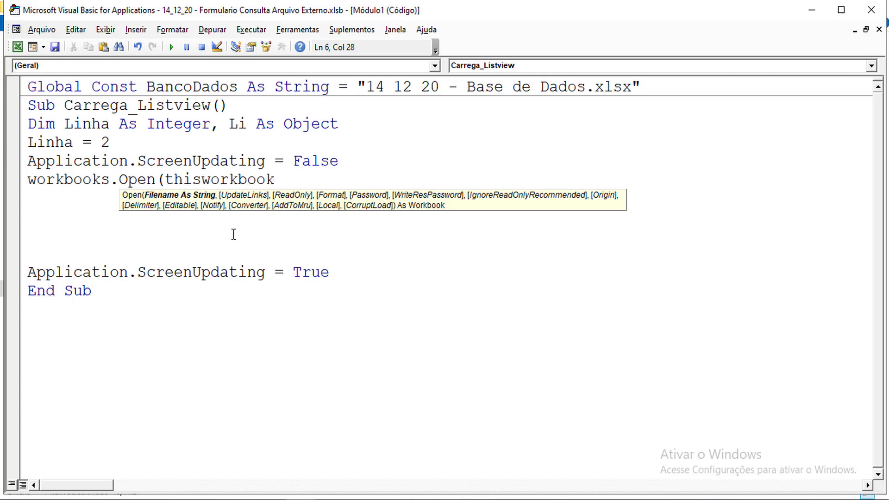
type(".pat")
key("Tab")
type("& \\")
type("\"")
left_click(341, 179)
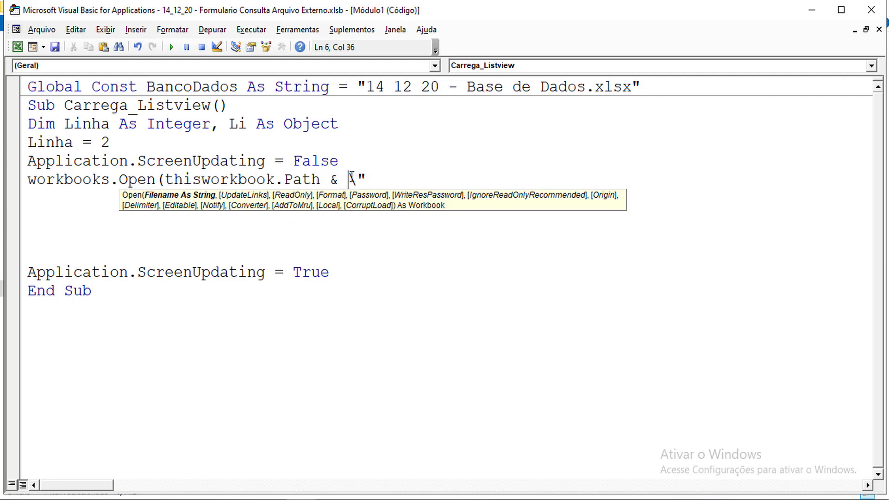
type("\"")
left_click(385, 180)
type("&")
type("bancodad")
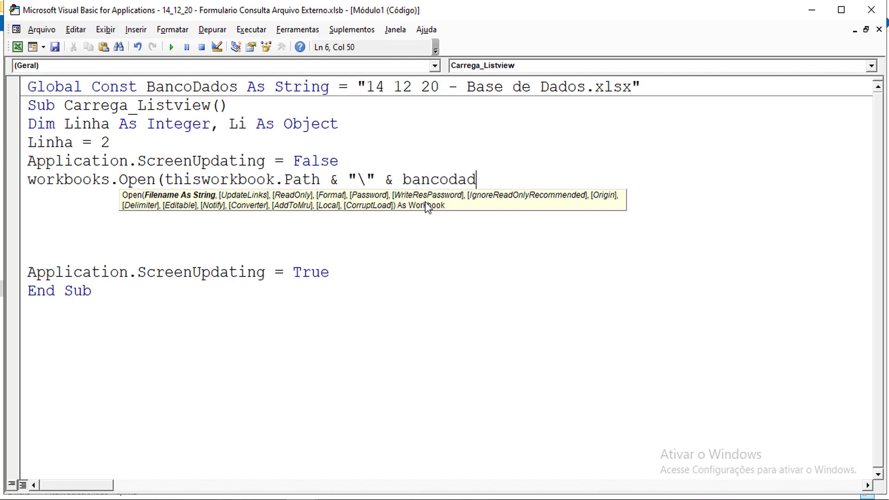
type("os")
type(")")
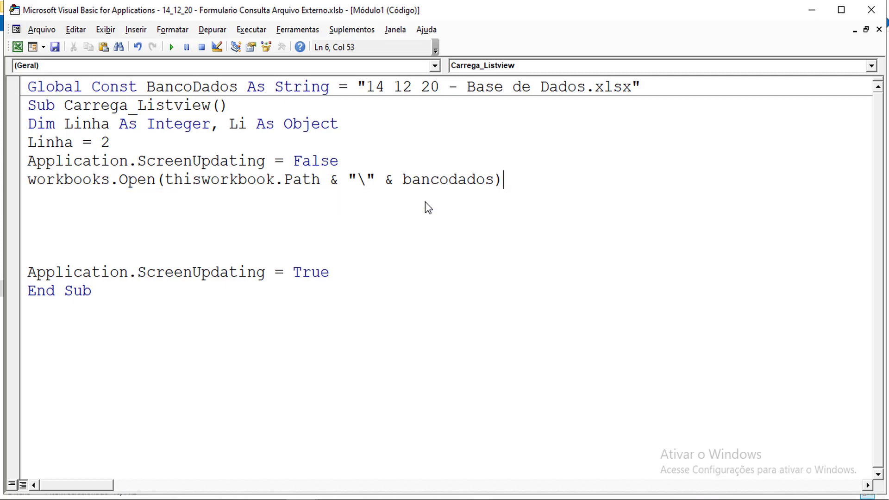
type(",")
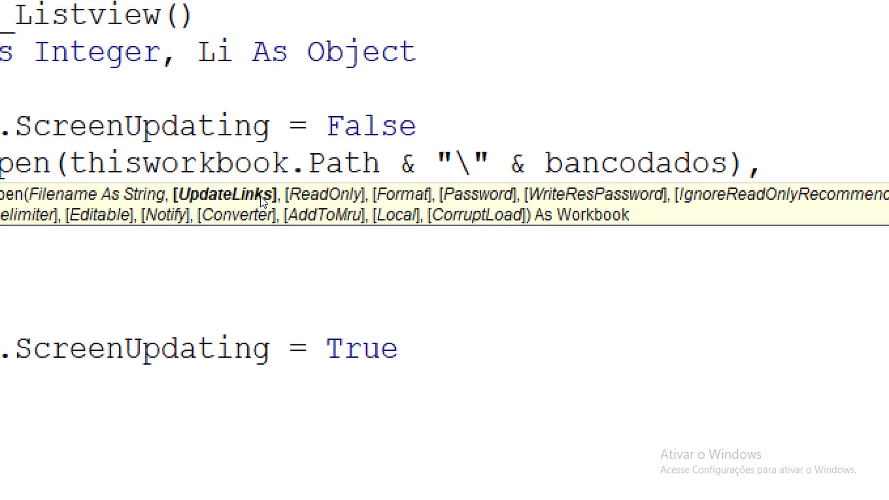
Finish the Workbooks.Open line with the arguments False and ReadOnly:=True
left_click_drag(260, 194, 358, 330)
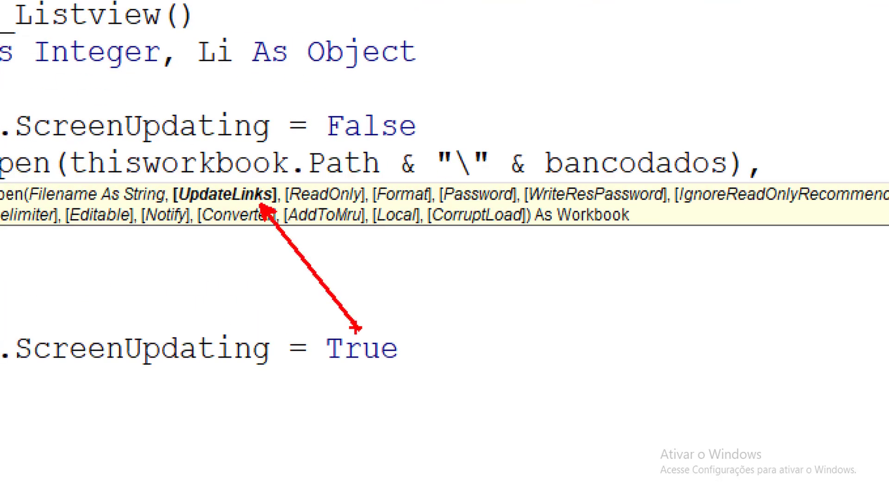
type("false")
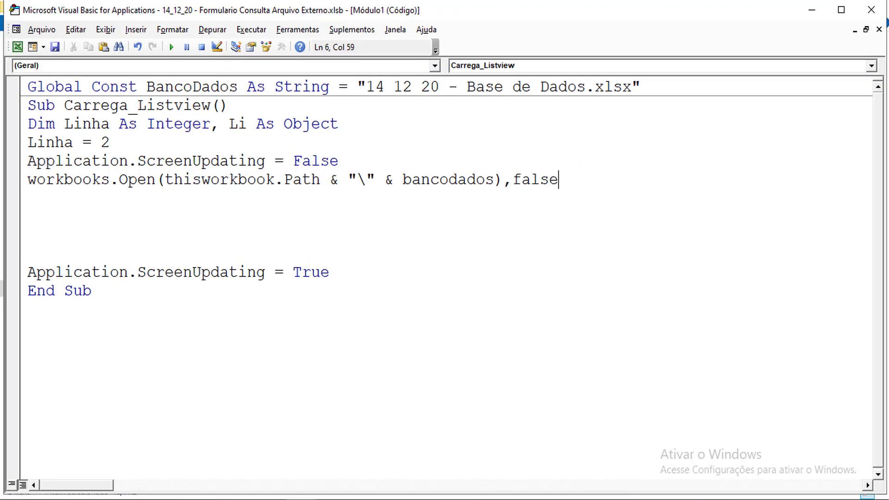
type(",")
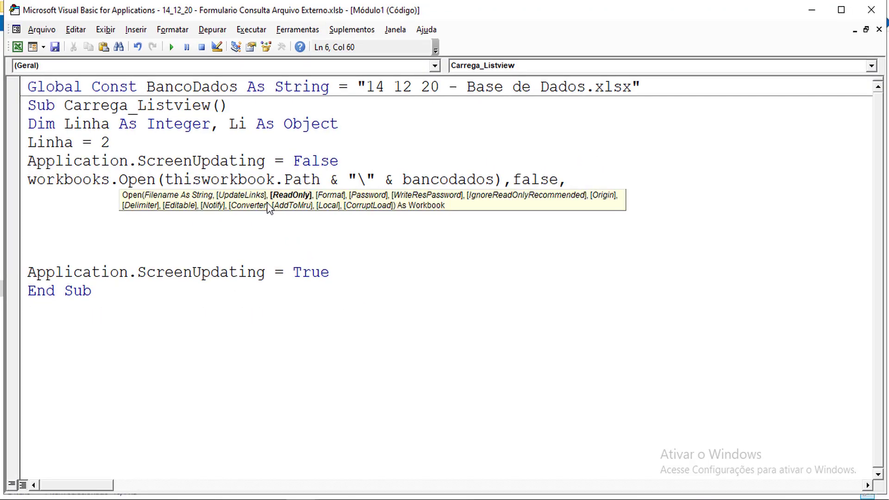
left_click_drag(295, 205, 324, 265)
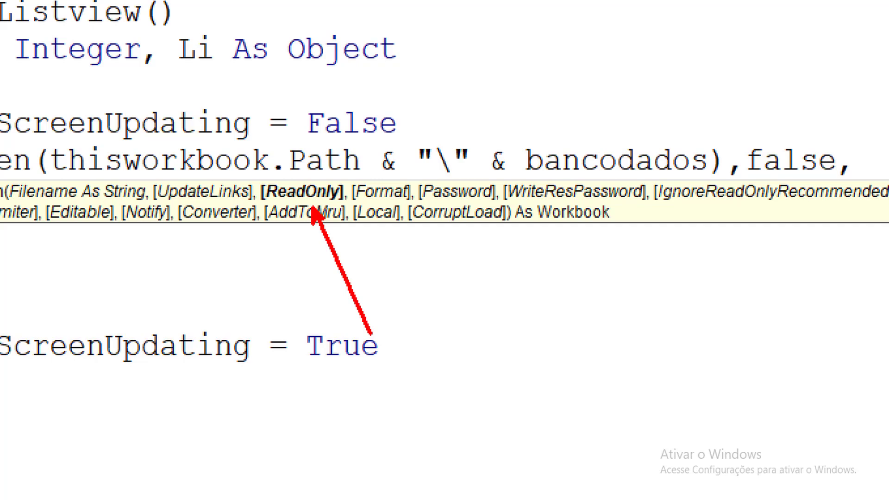
key("Escape")
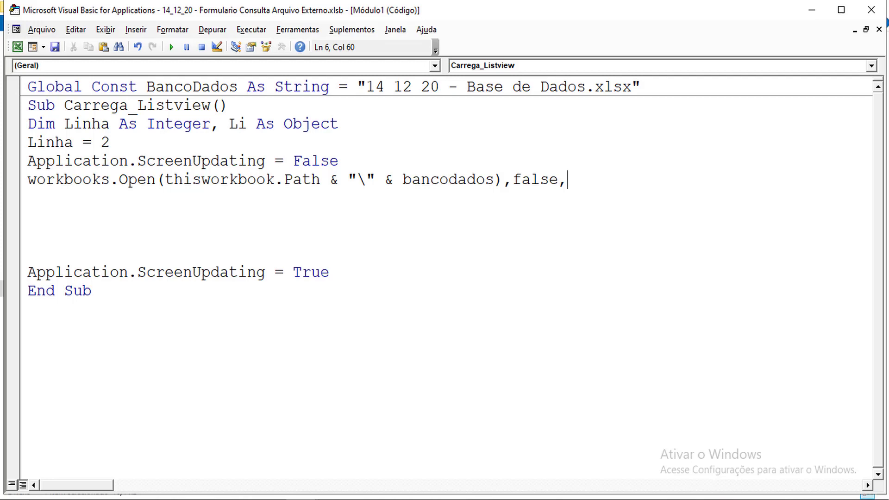
type("reado")
type("nly")
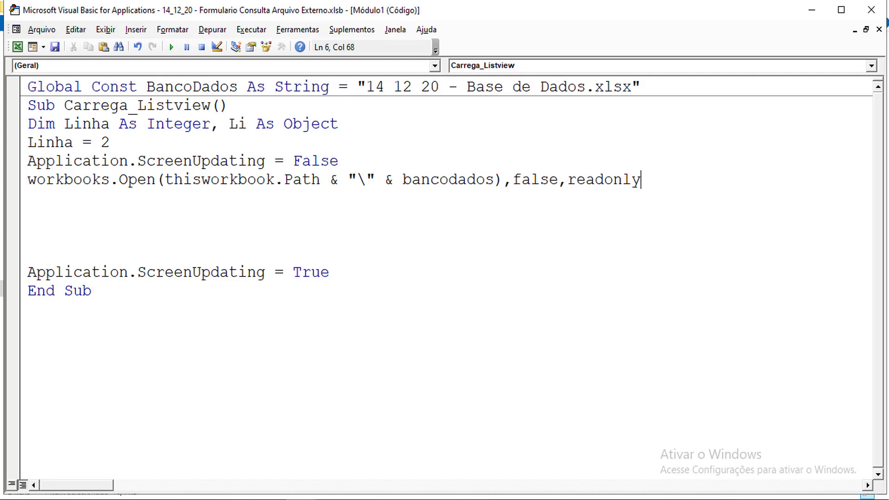
type(":=t")
type("rue")
key("Return")
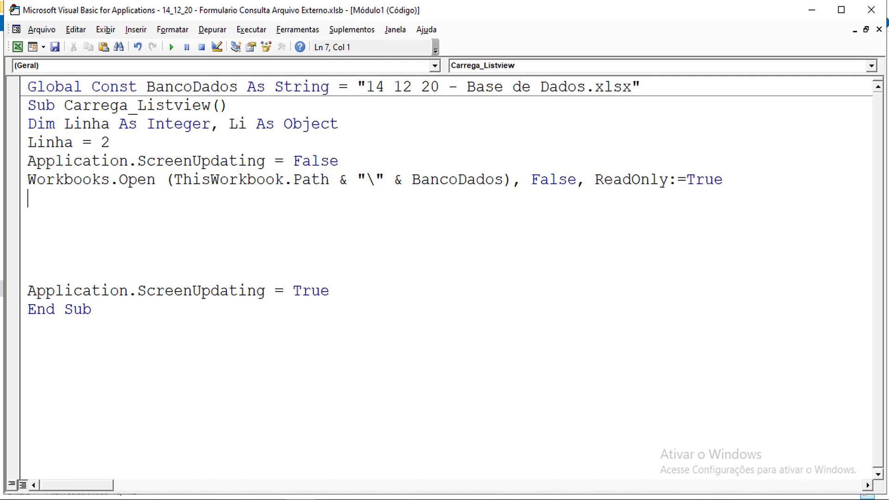
Add a With UserForm1.Lst_Pesquisa line followed by .ListItems.Clear
type("with ")
type("m")
key("BackSpace")
type("userform")
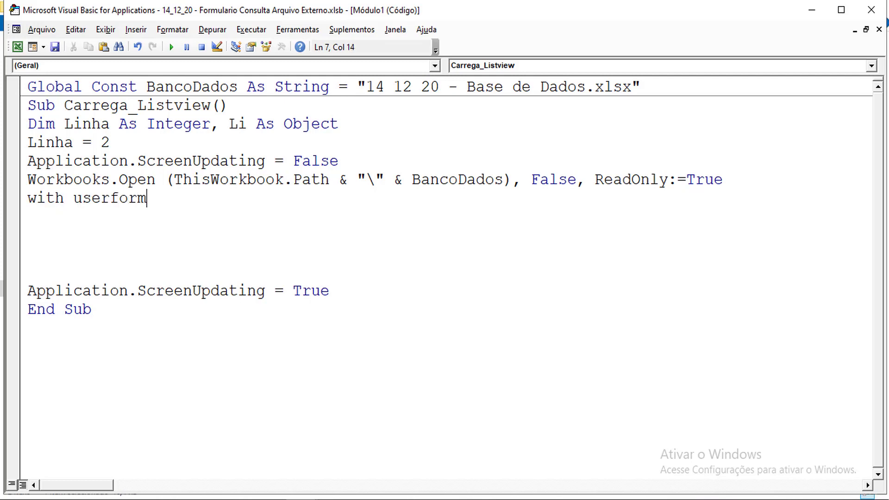
type("1.")
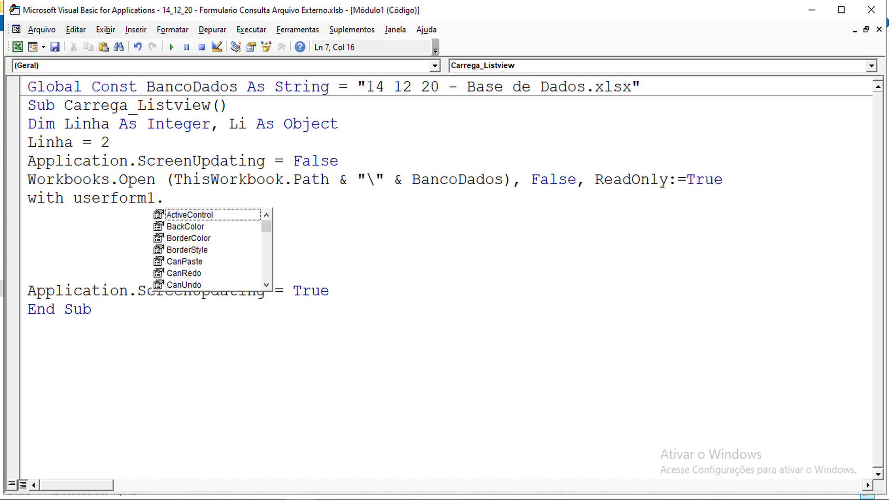
type("lst")
key("Tab")
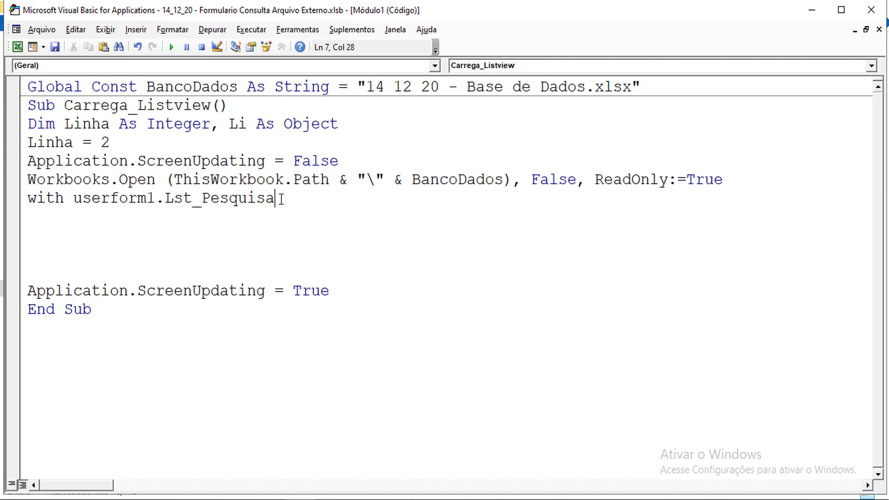
key("Return")
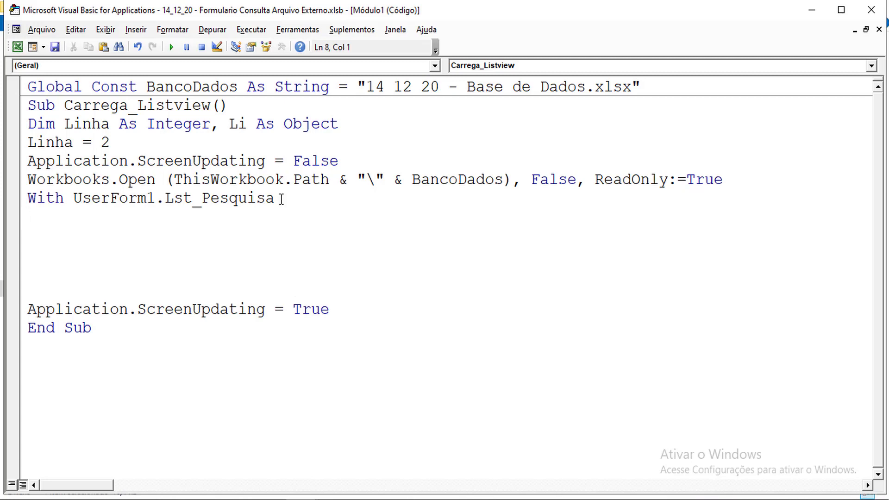
type(".li")
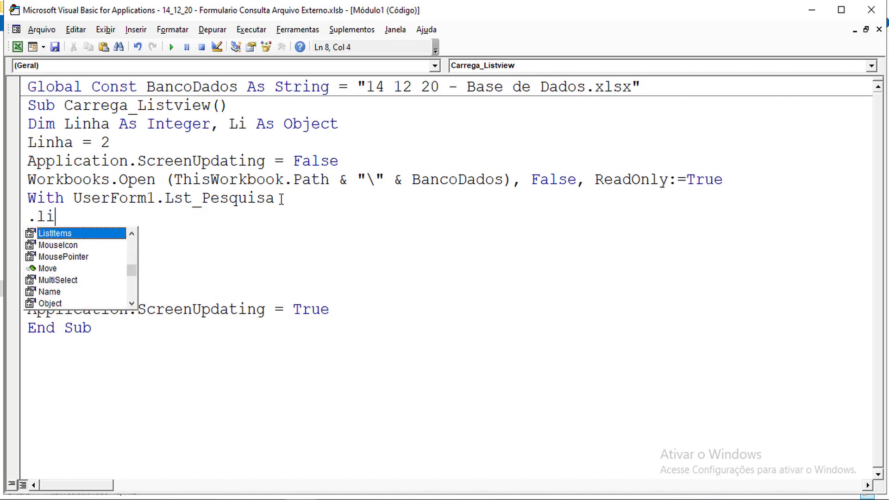
key("Tab")
type(".cl")
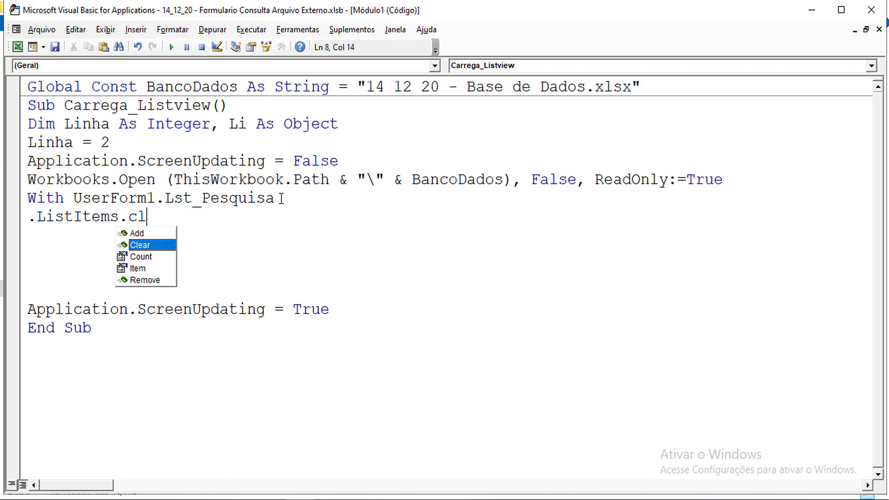
key("Tab")
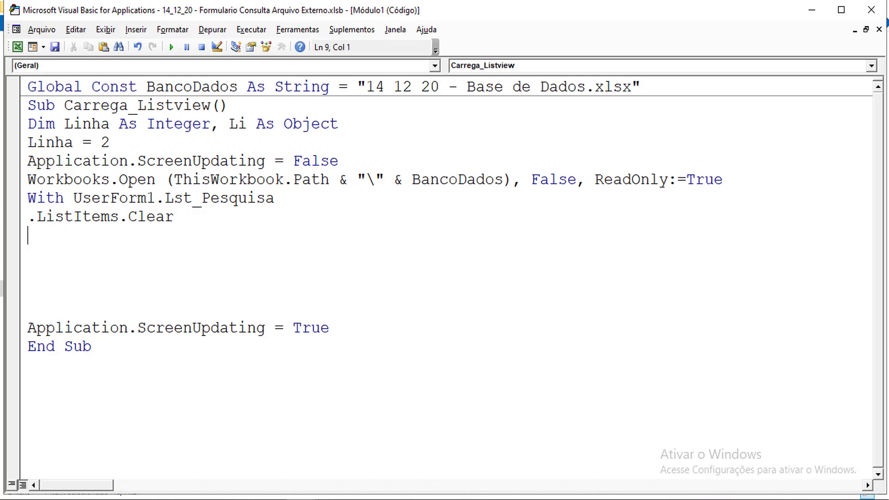
Write Do Until Workbooks(BancoDados).Sheets(1).Cells(Linha, 1).Value = Empty, replacing the wrong name consulta
type("do un")
type("til")
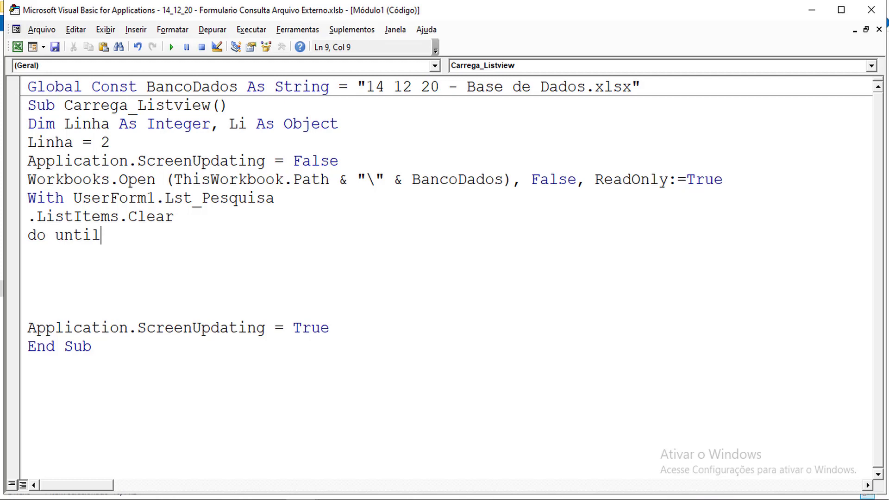
type(" w")
type("orkbook")
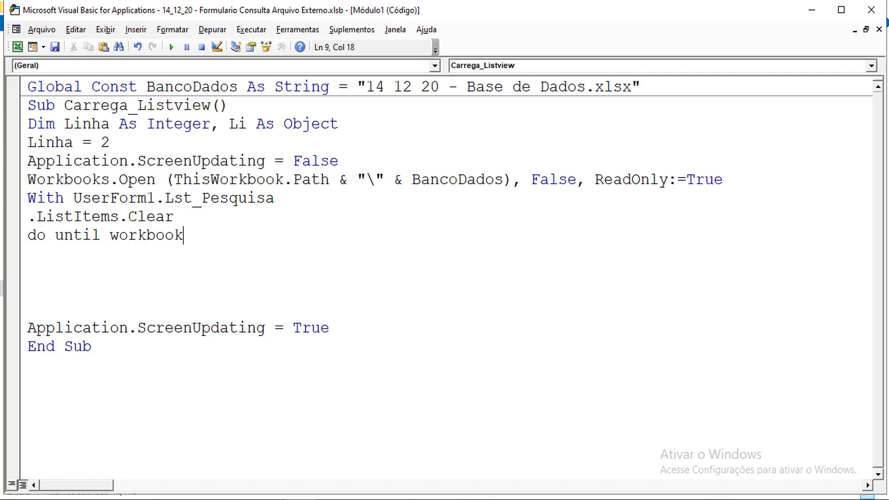
type("s(")
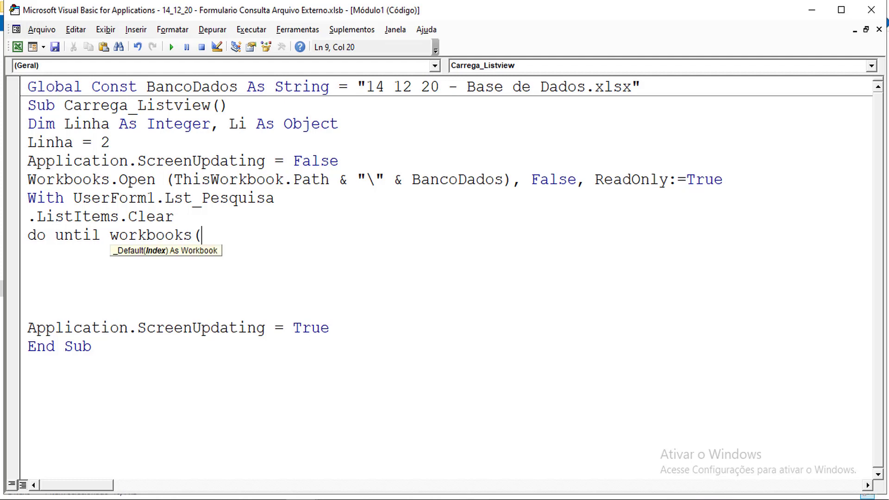
type("consult")
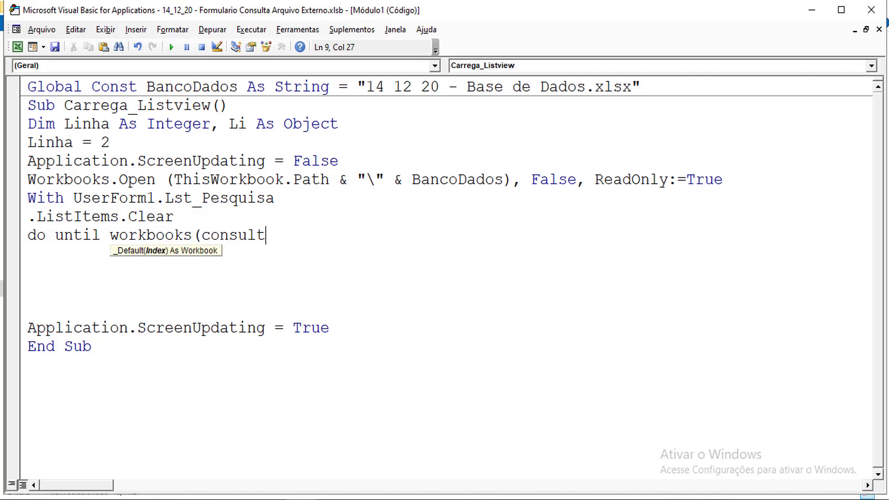
type("a")
left_click(201, 236)
double_click(214, 238)
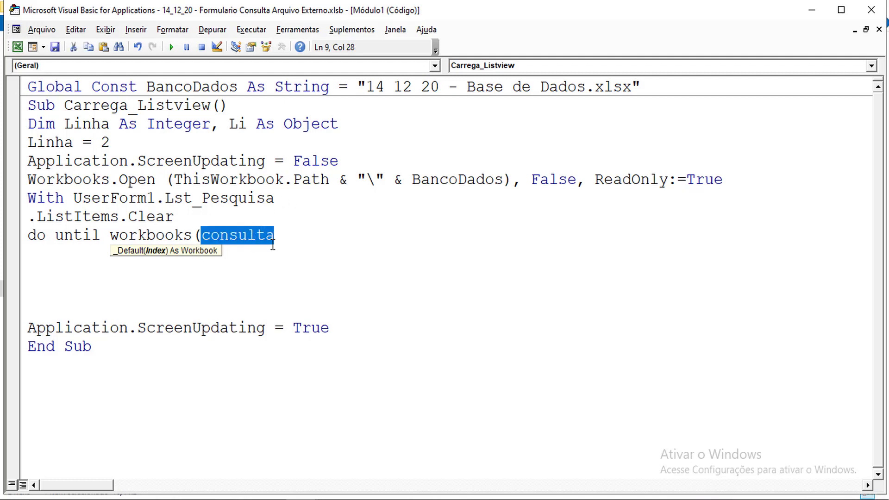
type("bancodados")
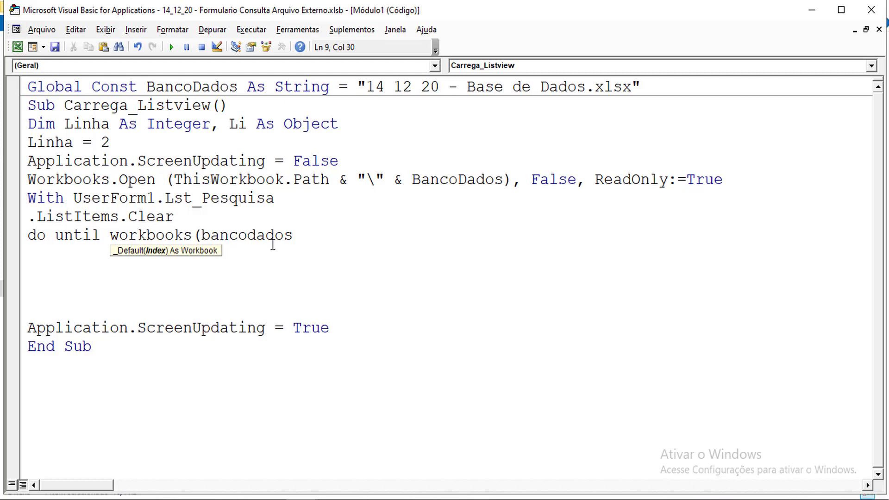
type(")")
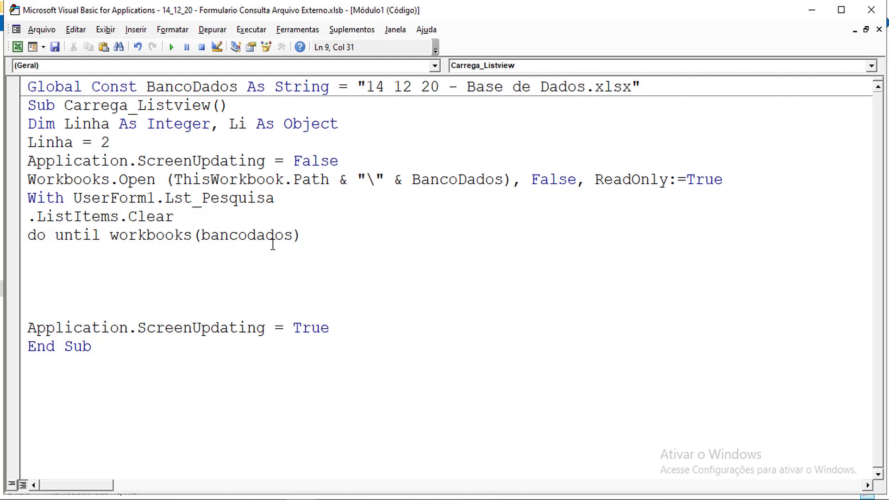
type(".she")
key("Tab")
type("(")
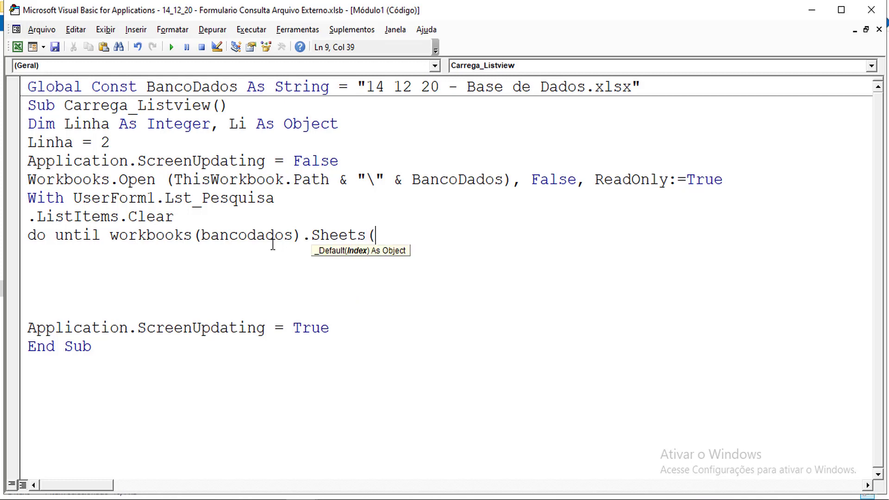
type("1")
type(")")
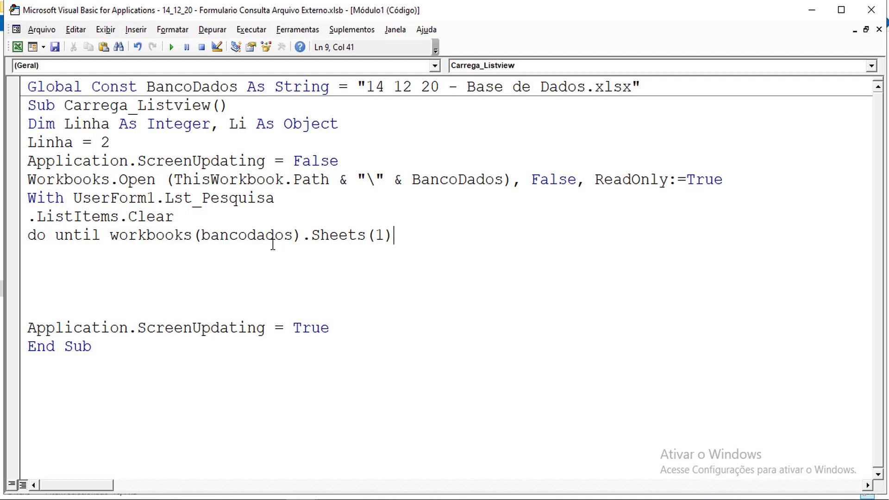
type(".cells(")
type("linh")
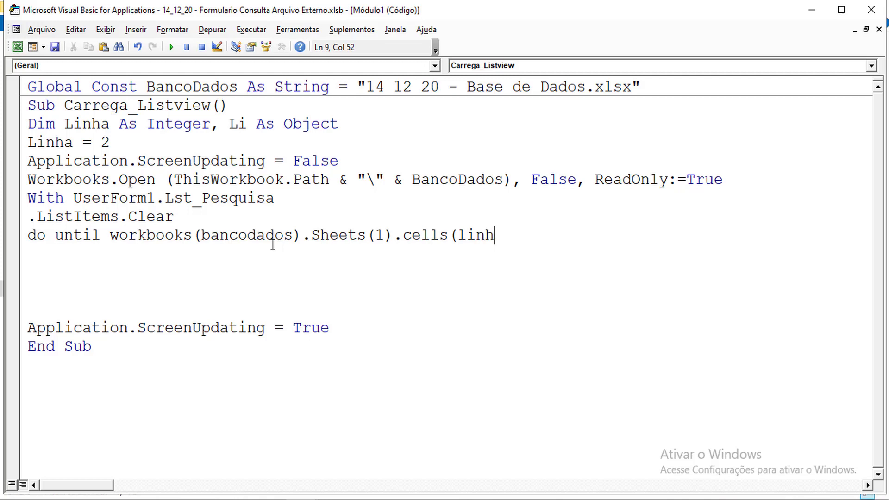
type("a,")
type("1)")
type(".value")
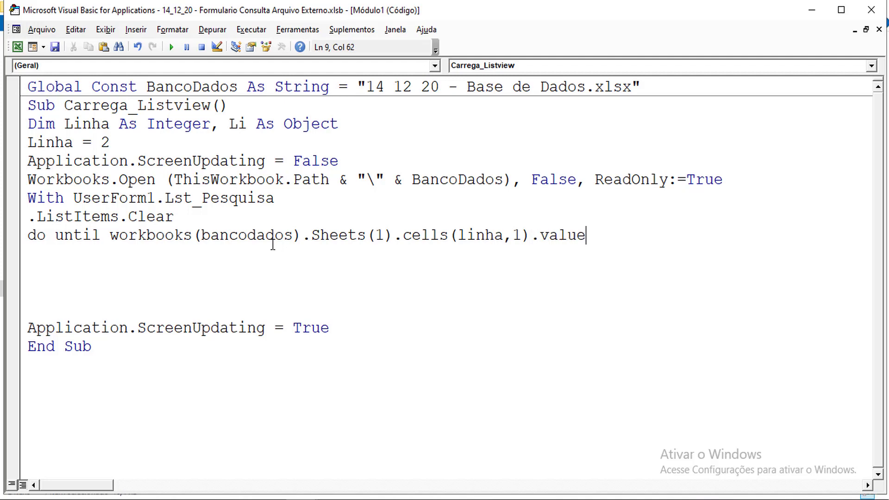
type(" = emp")
type("ty")
key("Return")
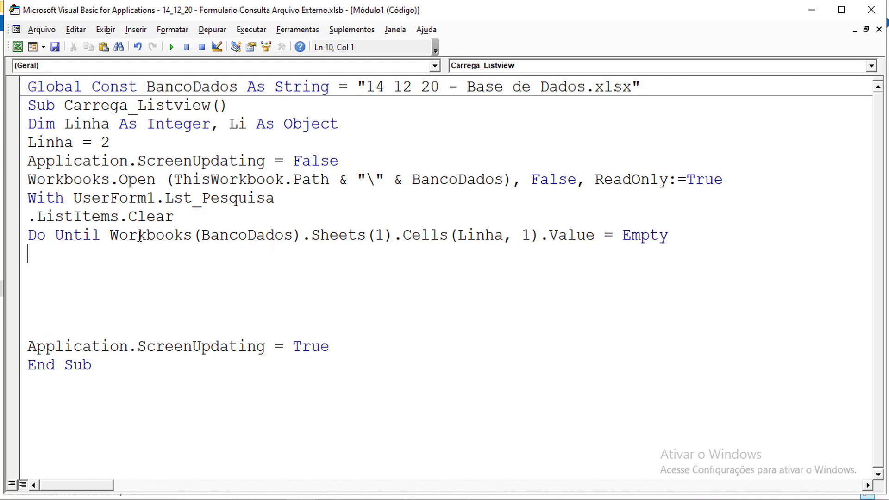
Highlight the loop's stop condition and the word Empty to explain them
left_click_drag(111, 236, 673, 236)
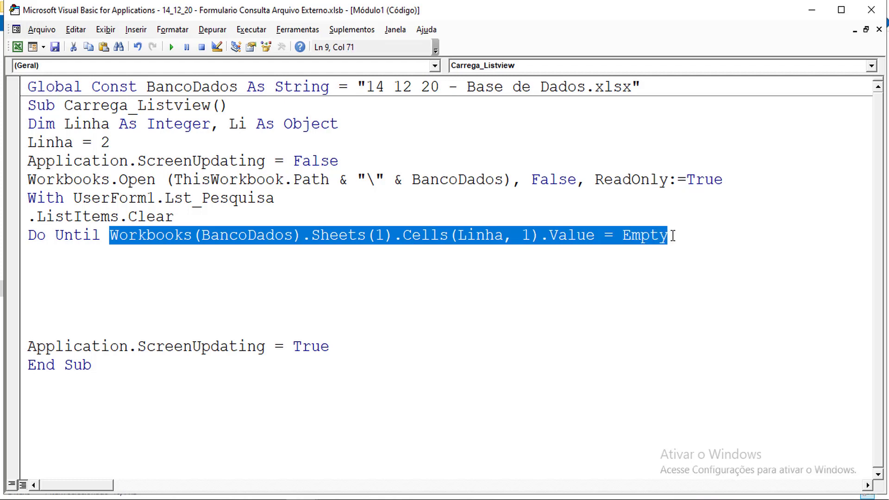
left_click(49, 252)
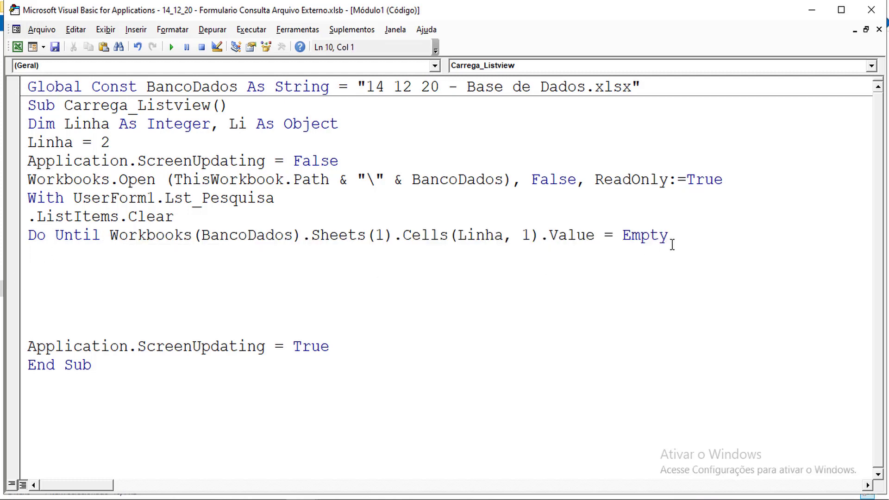
left_click_drag(673, 244, 623, 243)
left_click(579, 250)
Begin Set Li = .ListItems.Add(Text:=Workbooks(...)) inside the loop
type("s")
type("e")
type("t")
type(" li")
type(" =")
type(".")
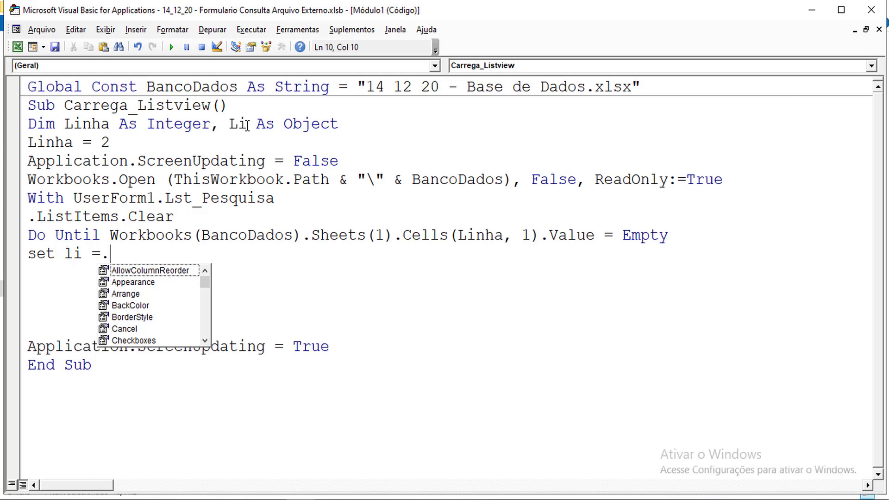
type("li")
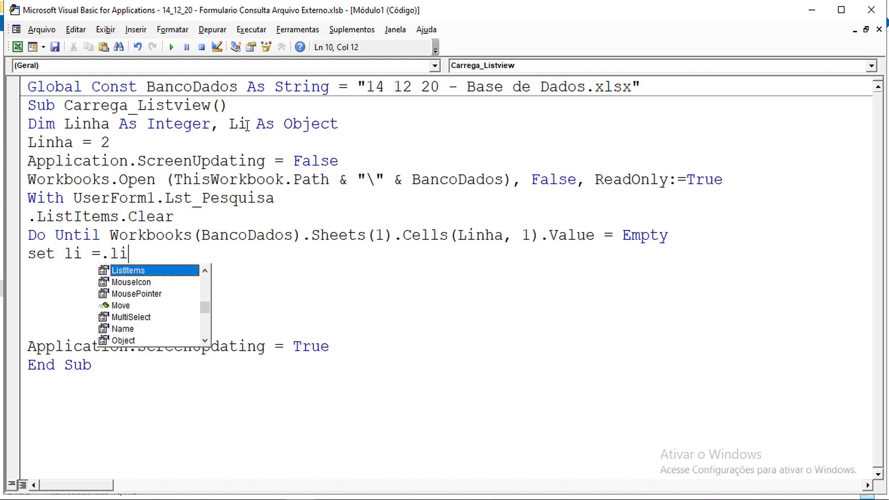
key("Tab")
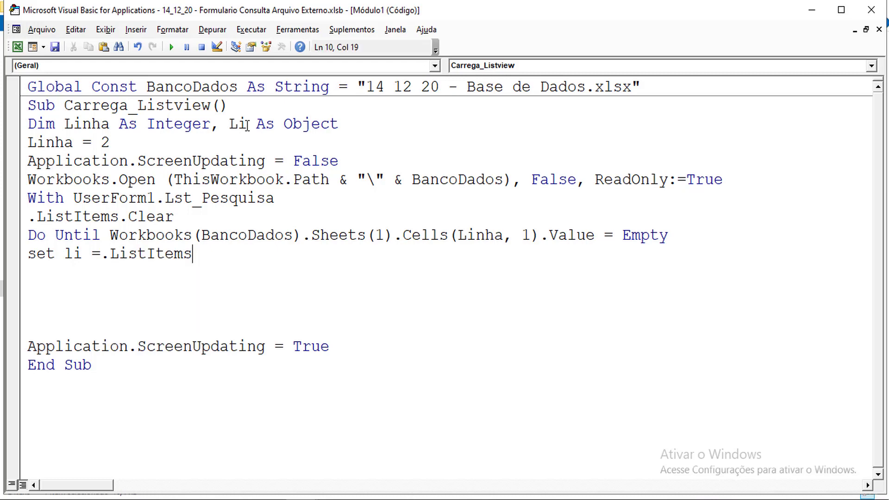
type(".ad")
key("Tab")
type("(tex")
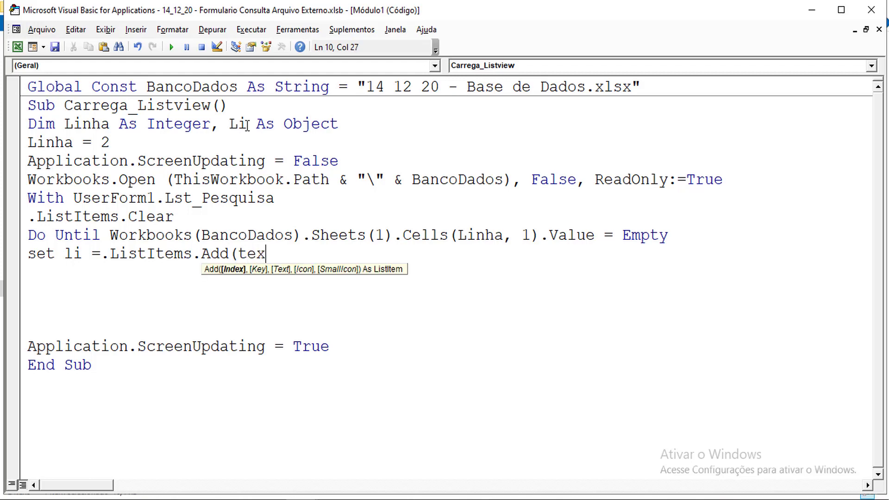
type("t")
type(":=")
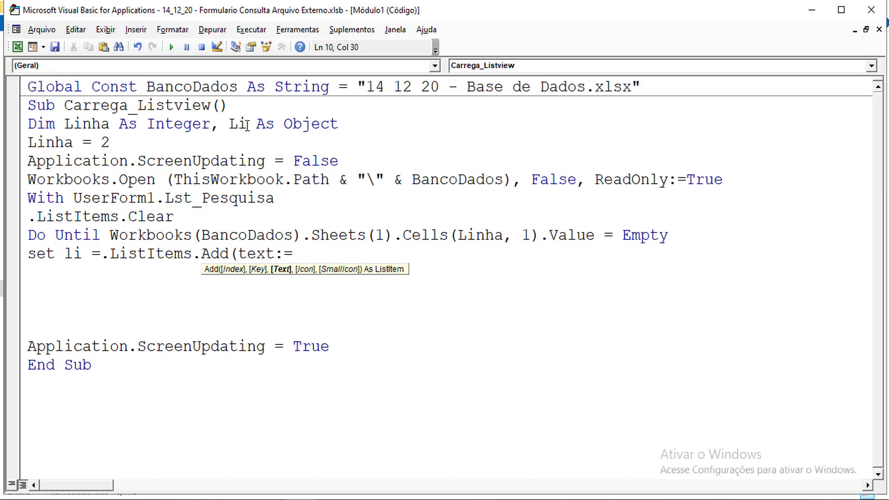
type("w")
type("orkb")
type("ooks(")
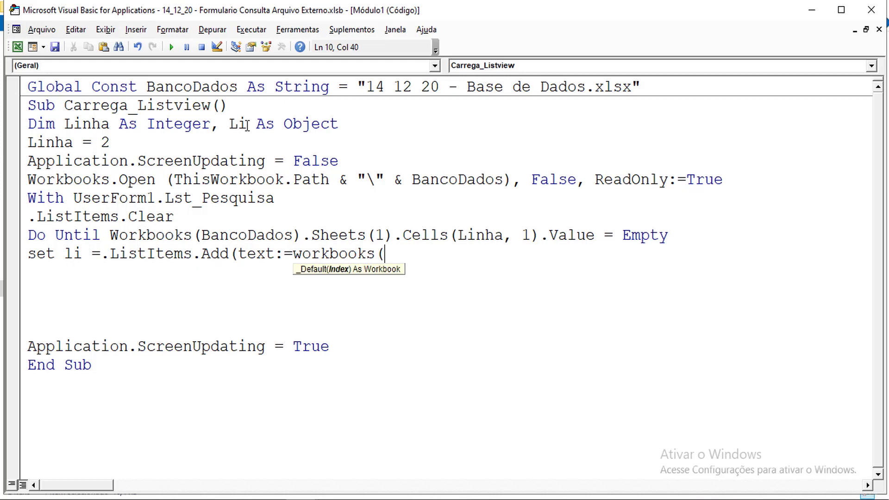
type("consul")
type("tadb)")
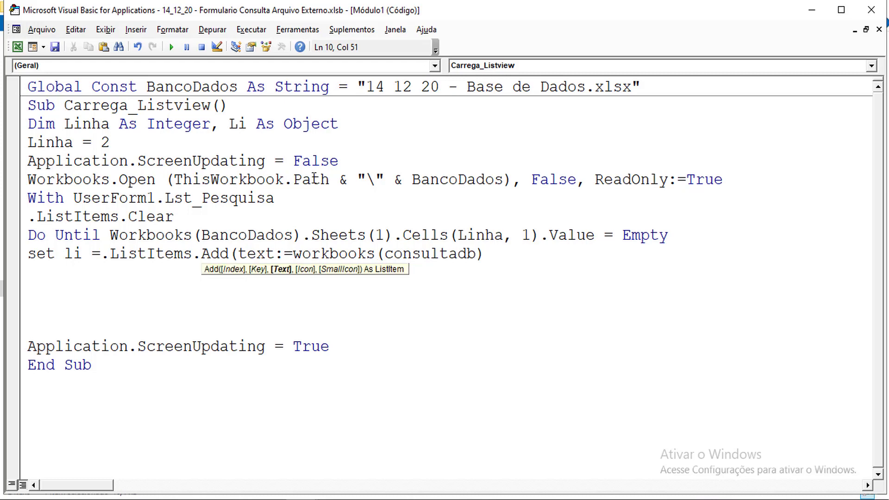
Replace consultadb with BancoDados and finish the line with .Sheets(1).Cells(Linha, 1))
left_click_drag(384, 253, 473, 258)
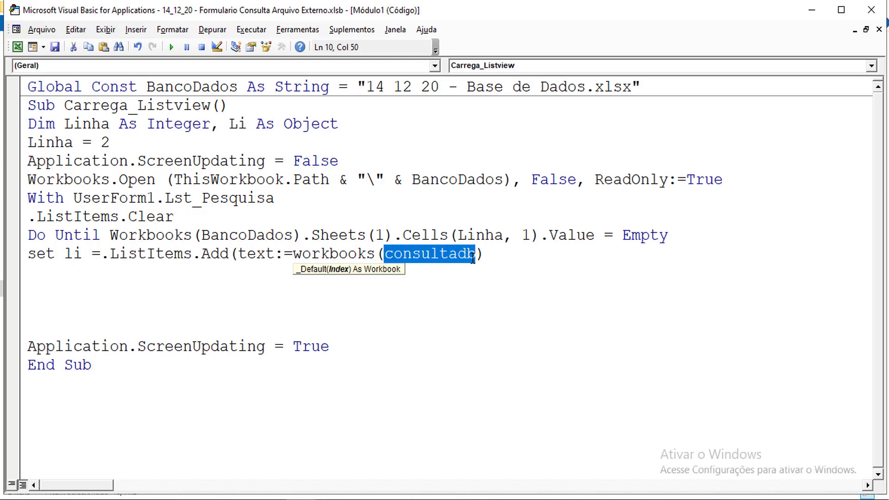
type("bancod")
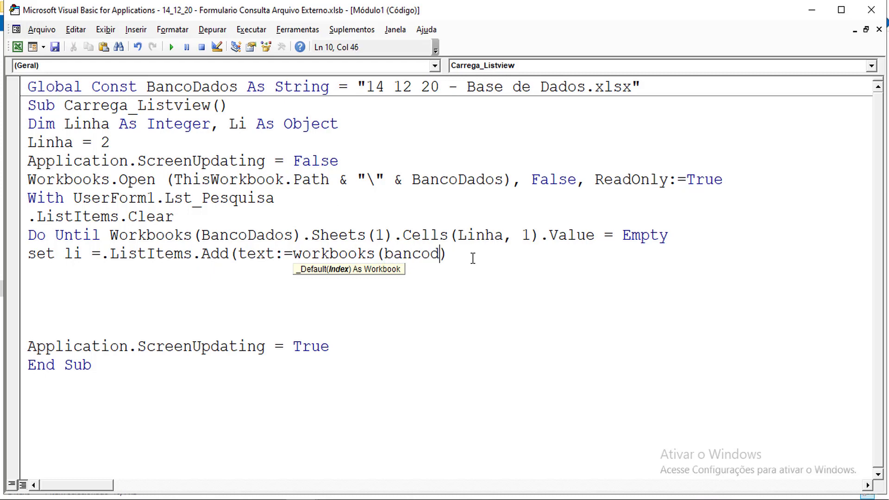
type("ados")
key("Right")
type(".")
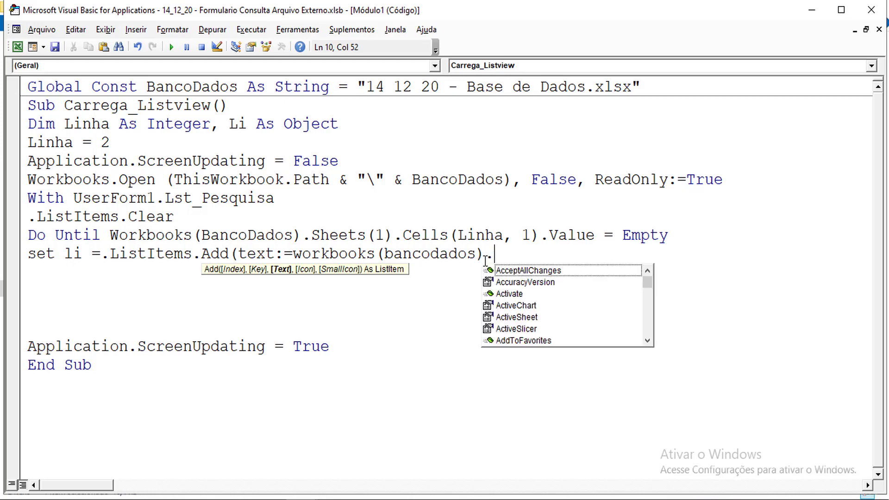
type("she")
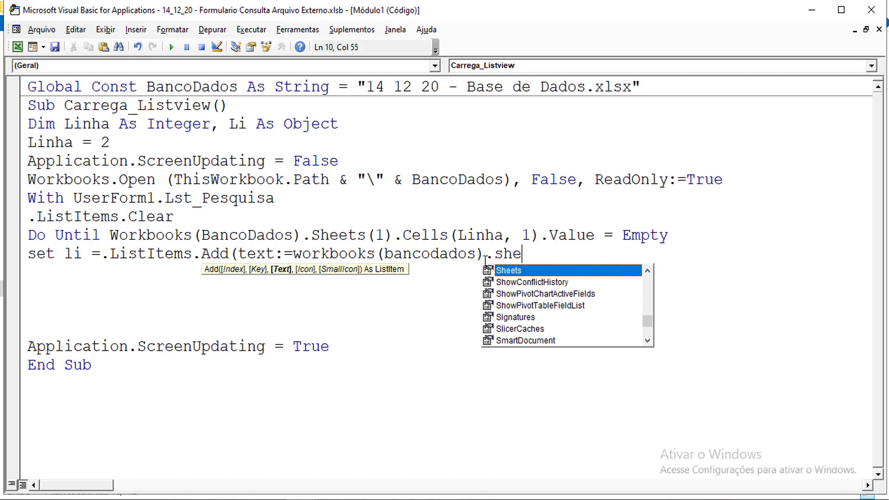
key("Tab")
type("(1")
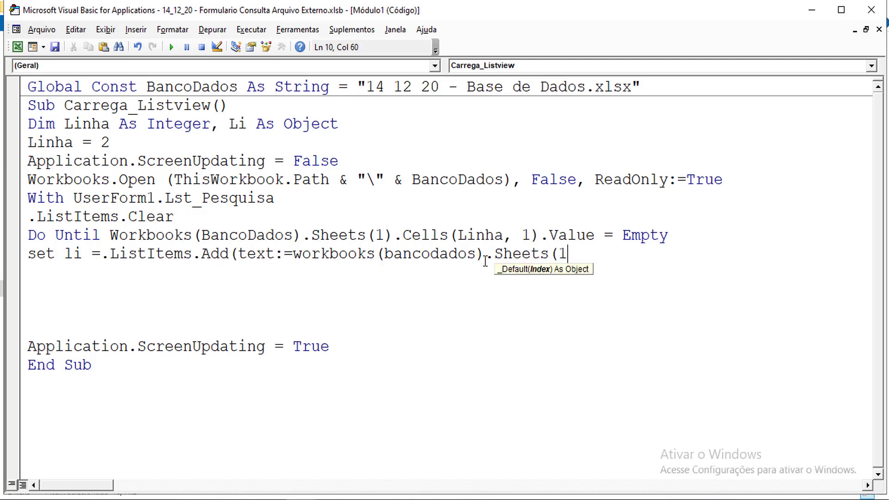
type(").")
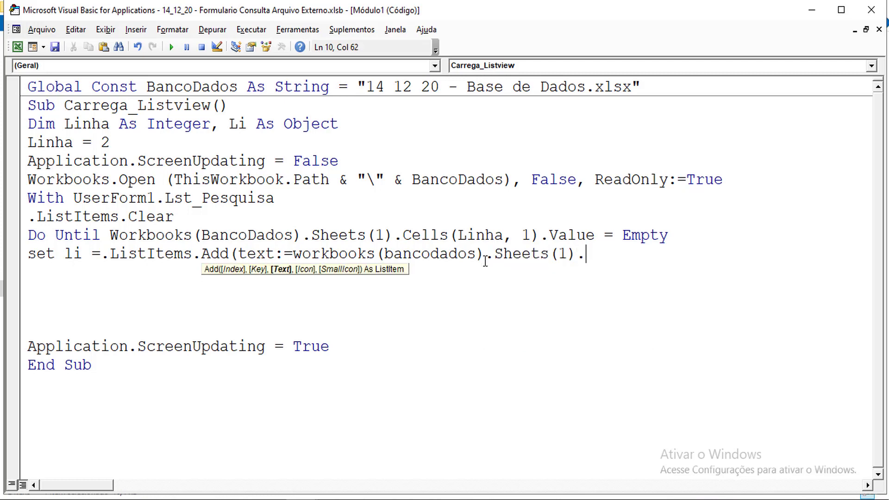
type("cells")
type("(")
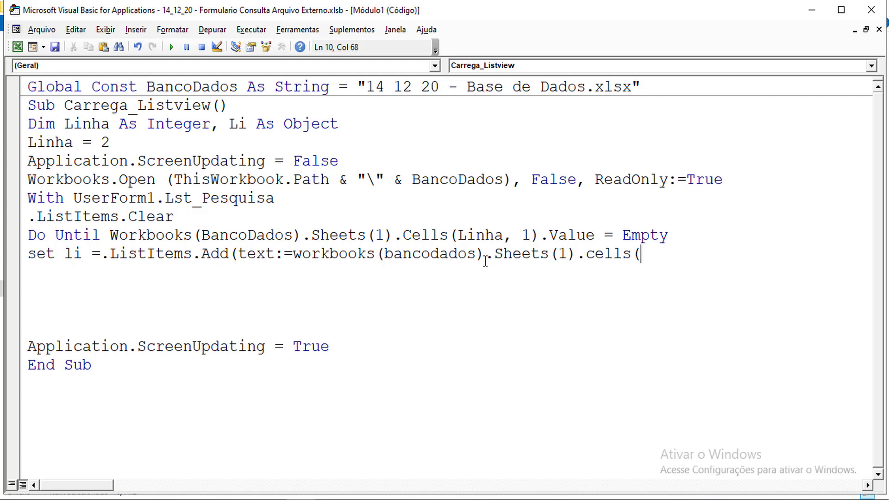
type("linha")
type(",1)")
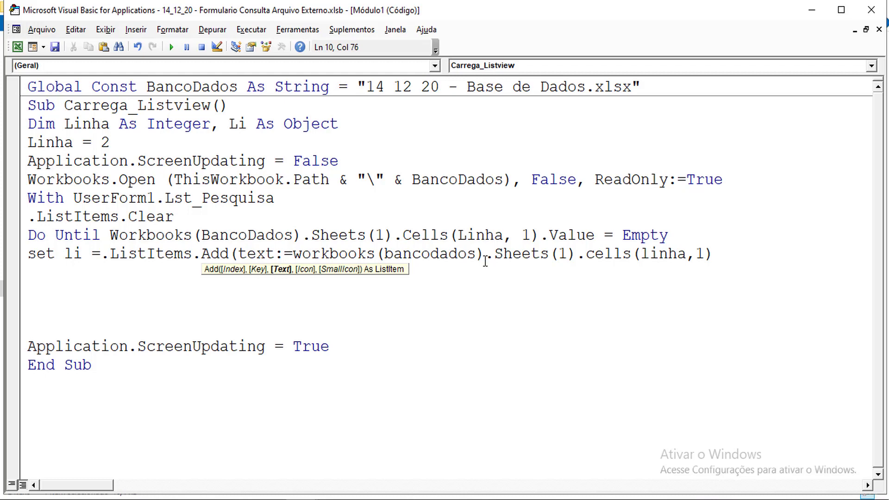
type(")")
key("Return")
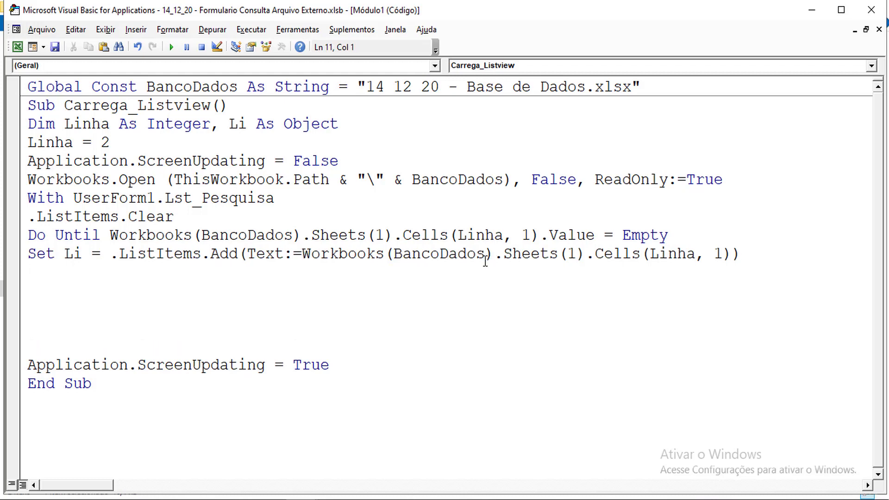
Highlight the ListItems.Add expression and its Text argument to explain the Li assignment
left_click_drag(110, 254, 747, 254)
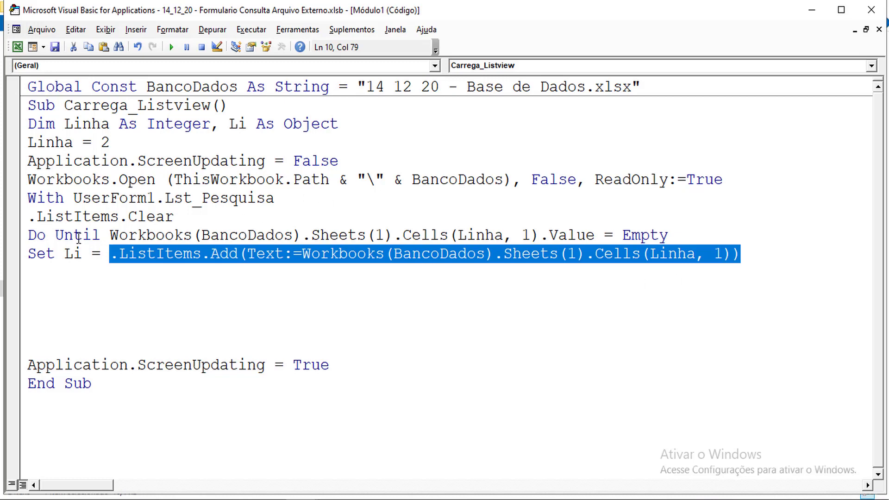
left_click_drag(64, 254, 770, 248)
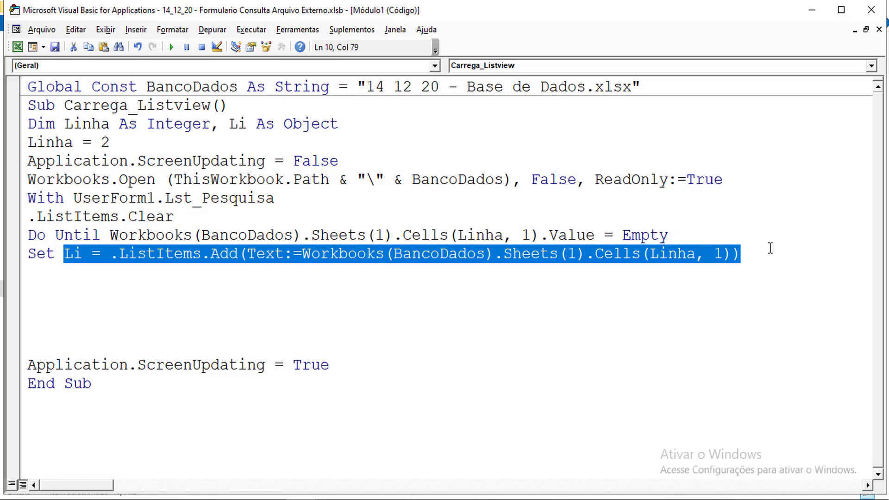
mouse_move(745, 275)
left_mouse_down()
mouse_move(295, 236)
mouse_move(277, 253)
mouse_move(250, 256)
mouse_move(732, 255)
left_mouse_up()
key("ctrl+c")
left_click(278, 273)
left_click(243, 254)
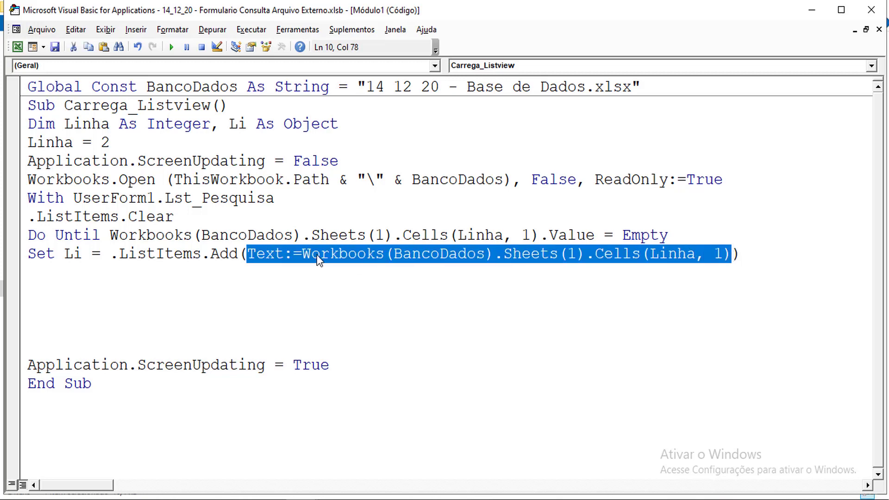
left_click(165, 268)
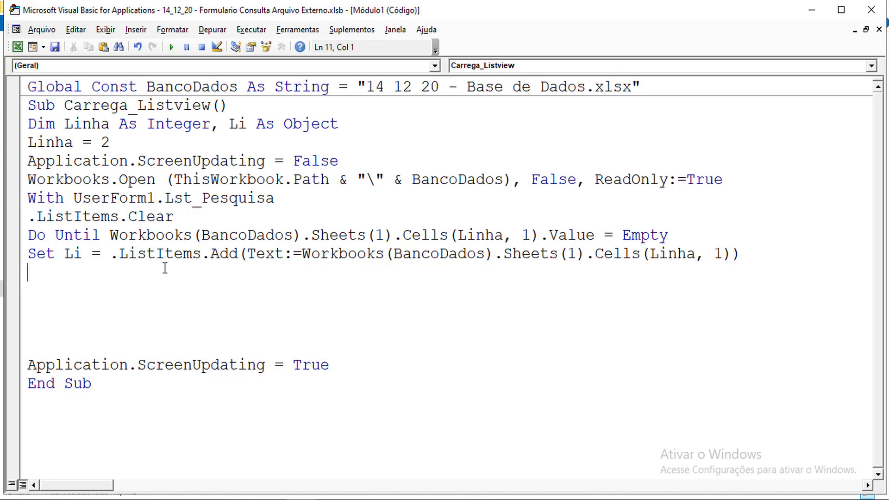
Add Li.ListSubItems.Add with the pasted Text:=Workbooks(BancoDados).Sheets(1).Cells(Linha, 1) argument
type("li.")
type("list")
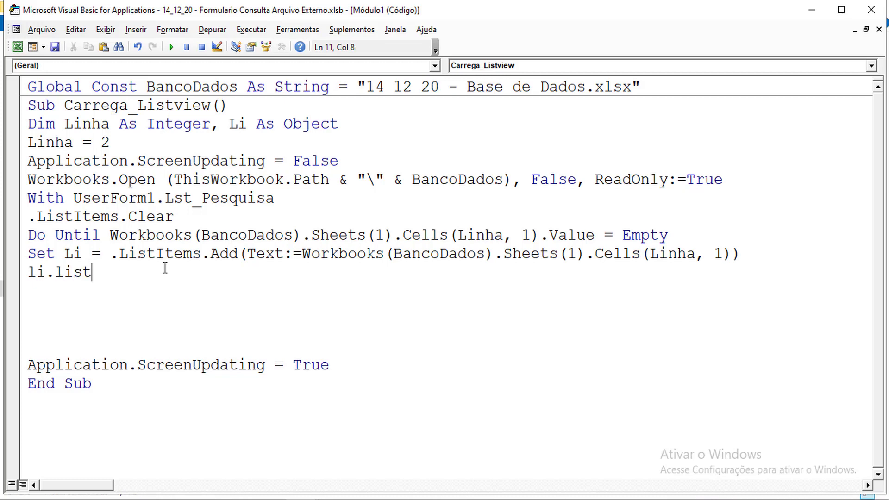
type("sub")
type("items")
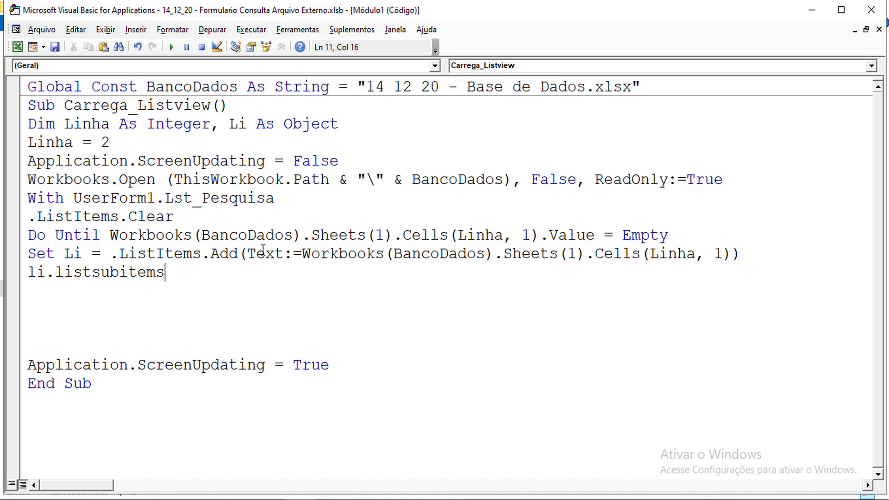
type(".add")
key("ctrl+v")
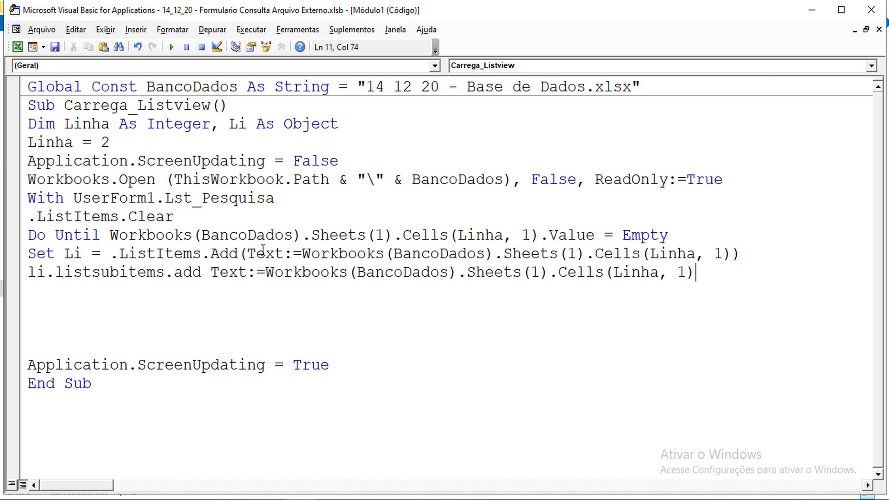
key("Return")
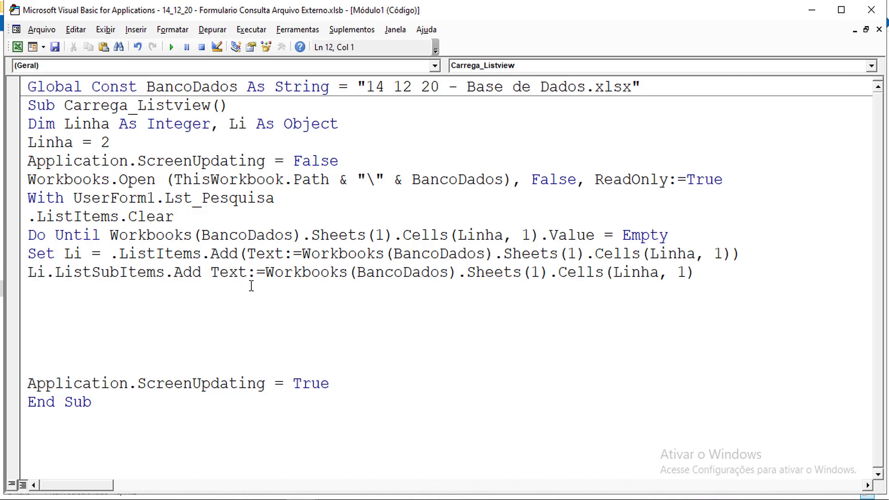
left_click(248, 253)
left_click_drag(248, 254, 465, 254)
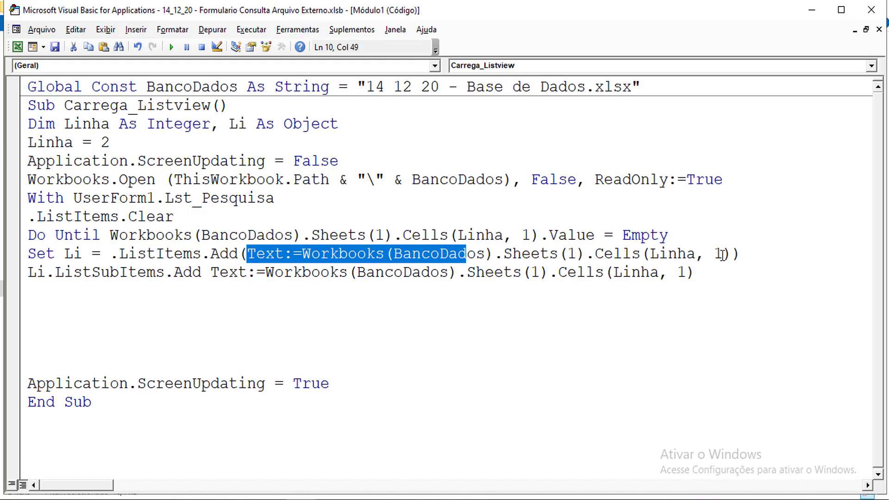
left_click_drag(731, 254, 255, 254)
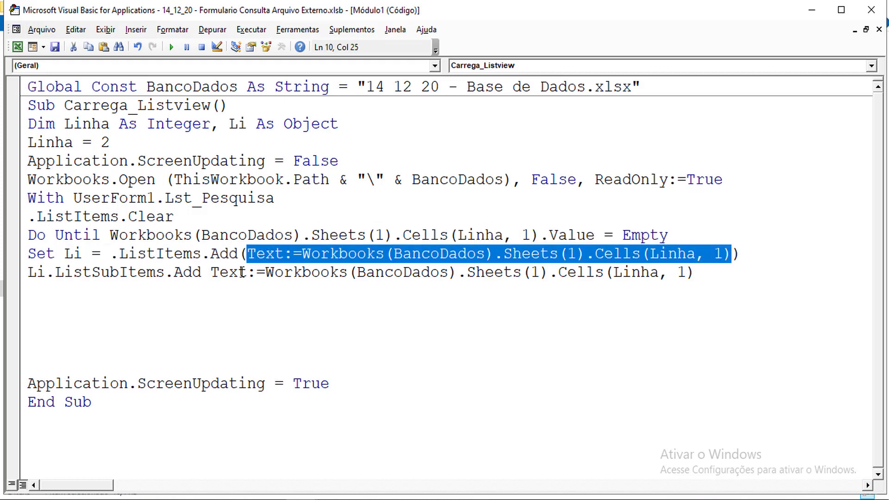
left_click(238, 307)
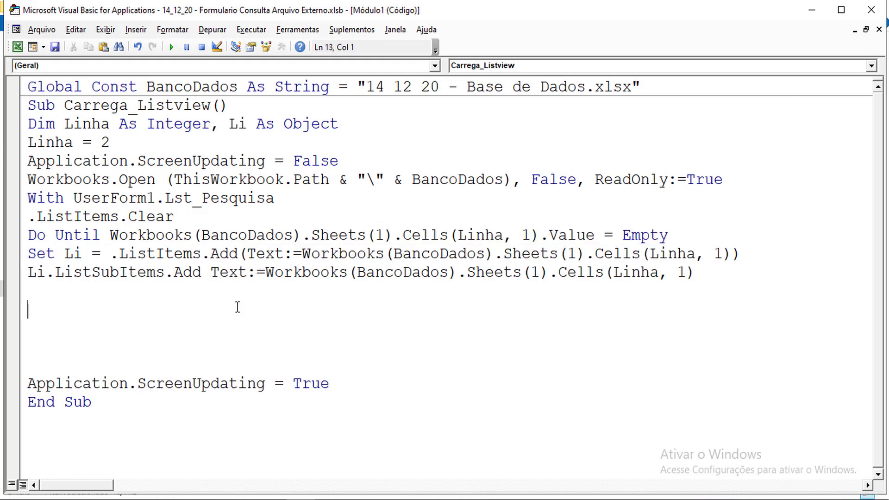
Change the sub-item line's column number from 1 to 2
left_click_drag(697, 274, 568, 273)
left_click(694, 300)
double_click(681, 273)
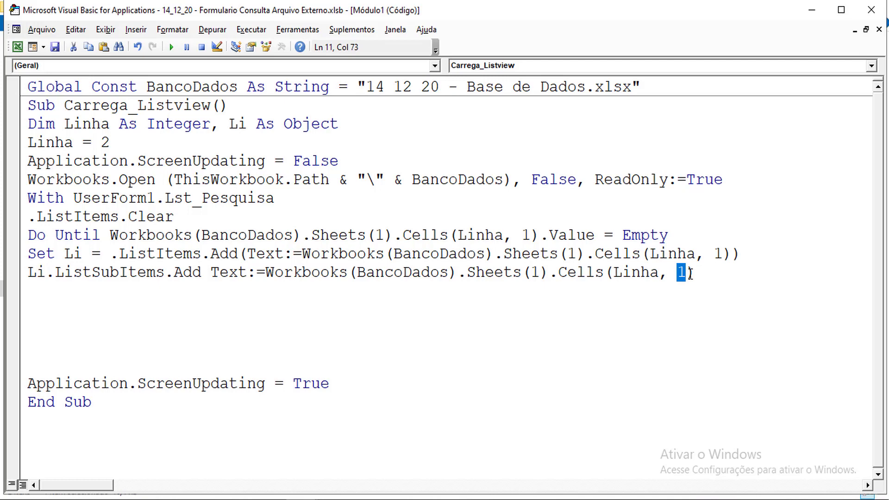
type("2")
left_click(155, 303)
Copy the ListSubItems.Add line and paste four more copies below it
left_click(20, 273)
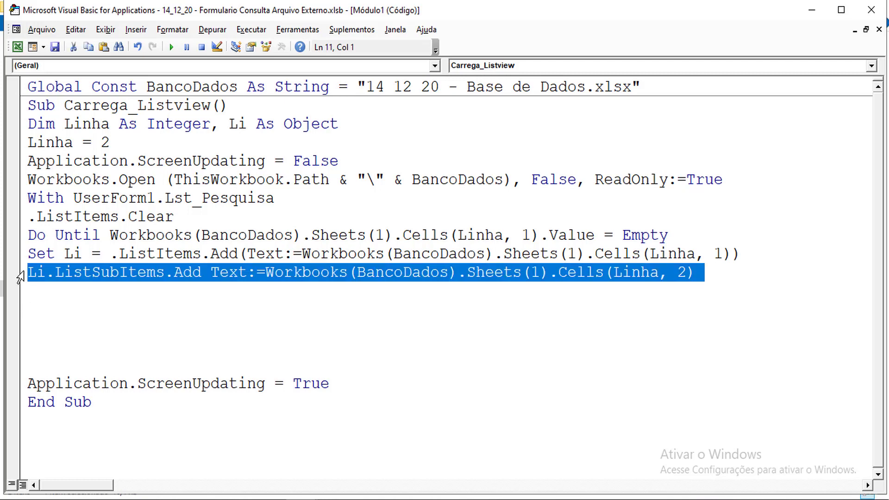
mouse_move(22, 253)
left_mouse_down()
mouse_move(558, 269)
mouse_move(714, 267)
mouse_move(753, 255)
left_mouse_up()
left_click_drag(698, 273, 13, 275)
key("ctrl+c")
left_click(47, 292)
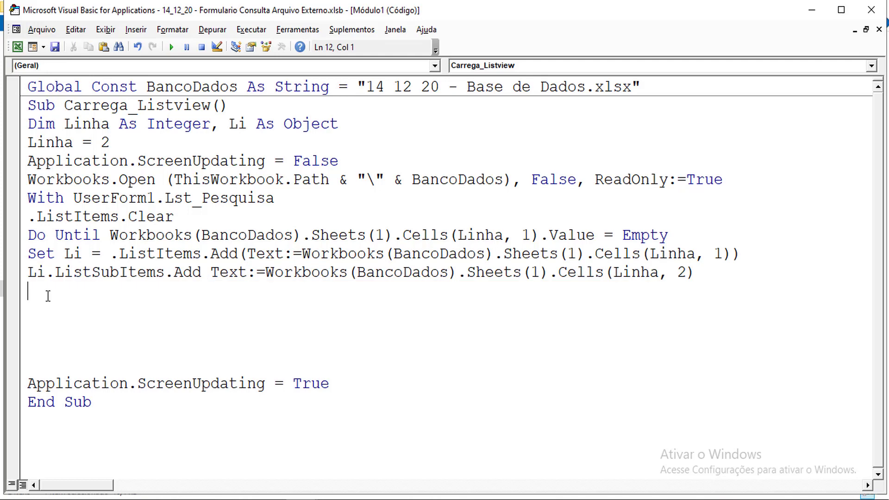
key("ctrl+v")
left_click(42, 311)
key("ctrl+v")
left_click(41, 328)
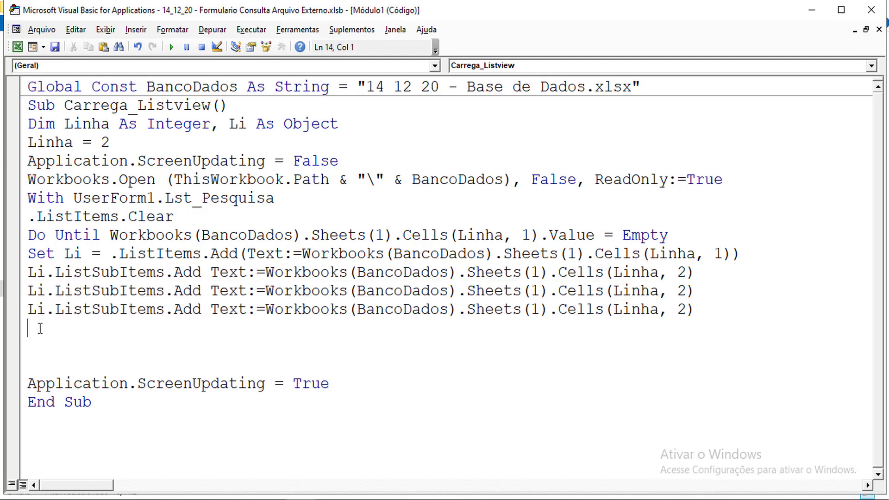
key("ctrl+v")
left_click(43, 347)
key("ctrl+v")
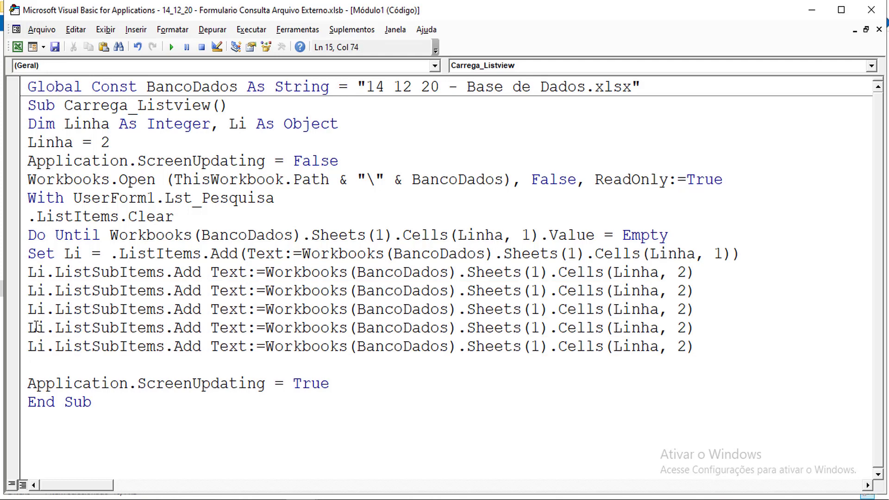
Change the column numbers on the copied lines to 3, 4, 5 and 6
left_click(21, 257)
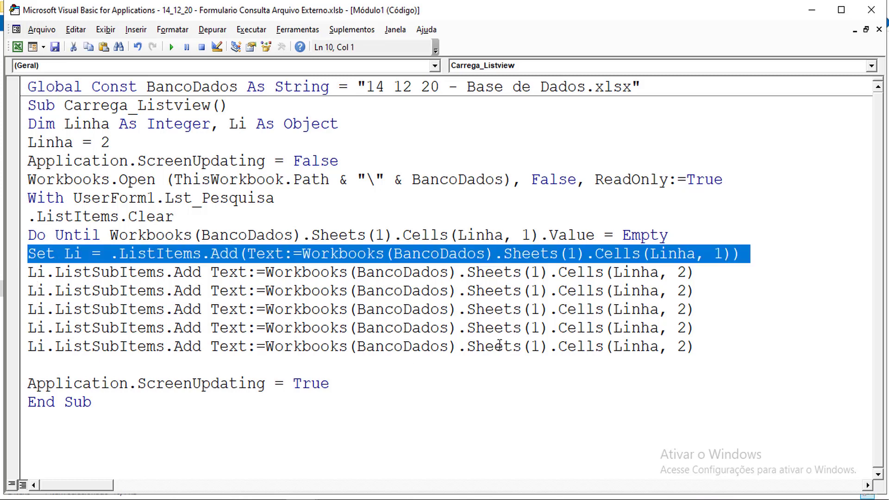
left_click(559, 347)
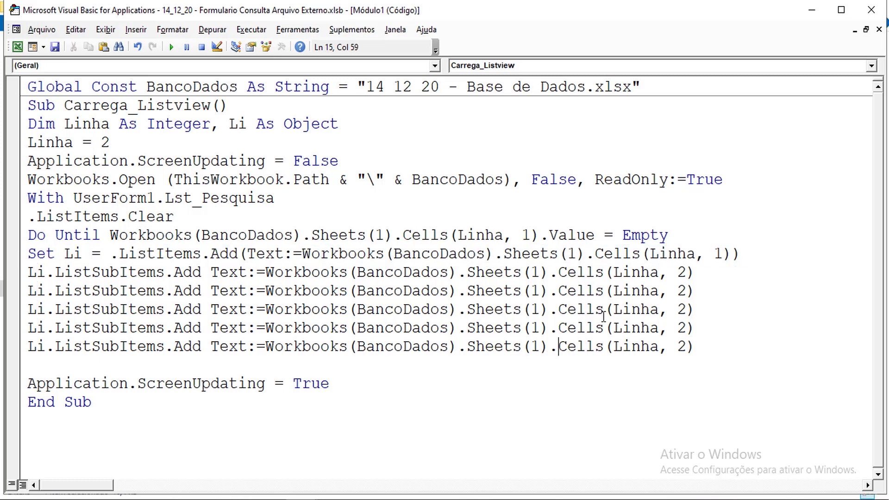
double_click(718, 254)
double_click(682, 272)
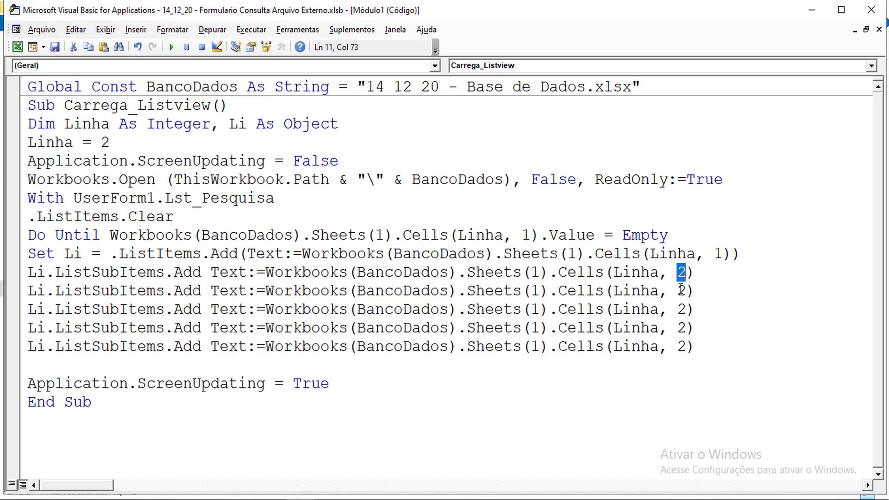
double_click(682, 291)
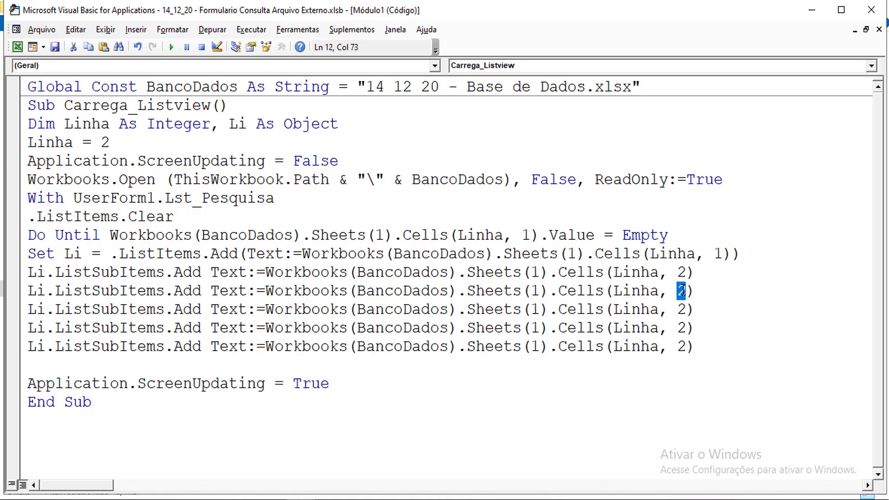
double_click(716, 254)
double_click(682, 273)
double_click(681, 291)
type("3")
double_click(681, 310)
type("4")
double_click(683, 328)
type("5")
double_click(683, 347)
type("6")
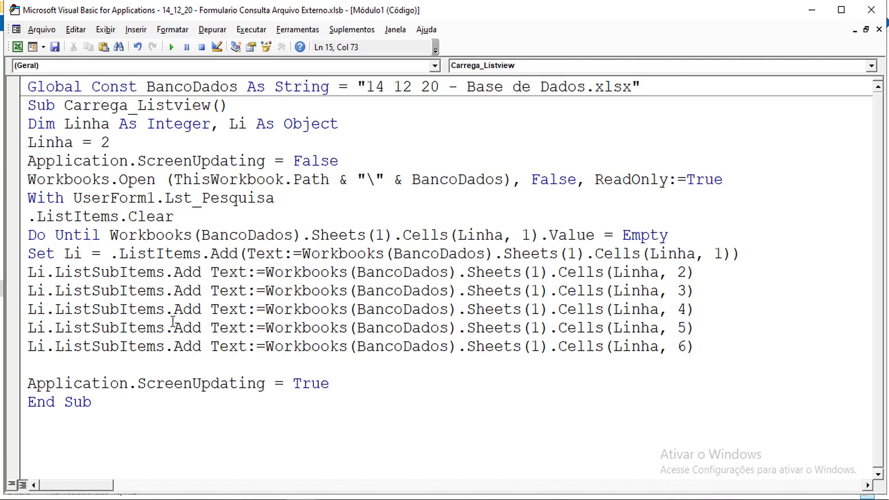
Review the column 2–6 references and start a new line after the sub-items
left_click_drag(27, 273, 708, 270)
left_click_drag(700, 292, 669, 292)
double_click(682, 309)
double_click(682, 328)
left_click(690, 346)
key("Return")
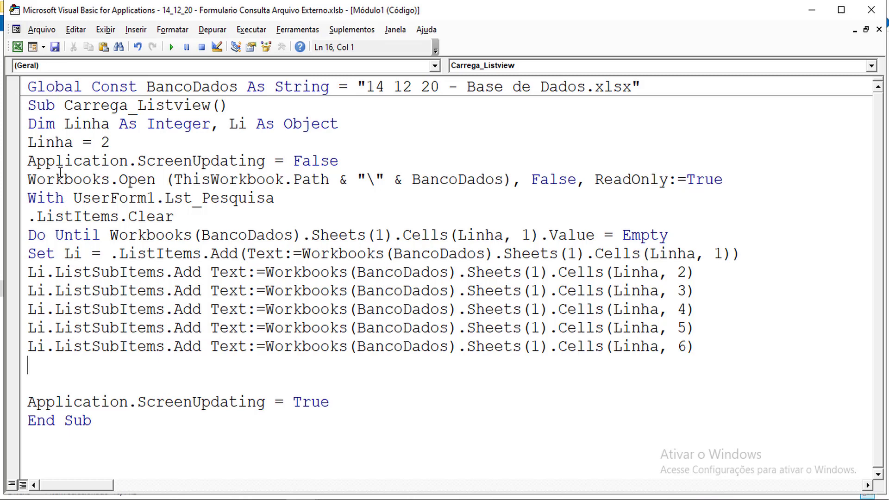
Add Linha = Linha + 1, then Loop, then End With below the sub-item lines
left_click_drag(73, 142, 30, 141)
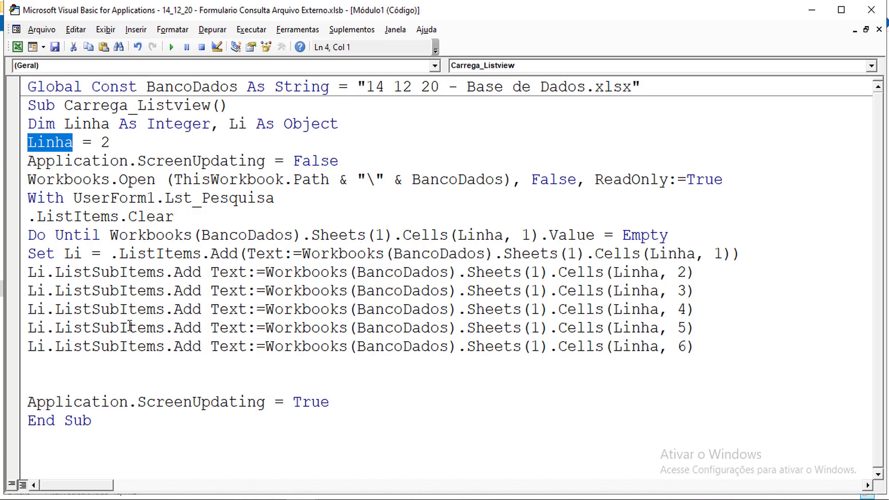
left_click(67, 368)
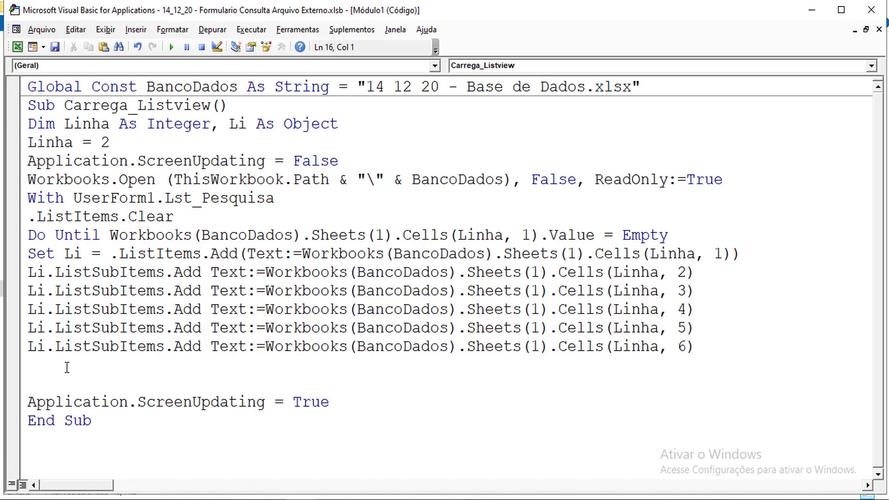
type("linha = ")
type("linha +")
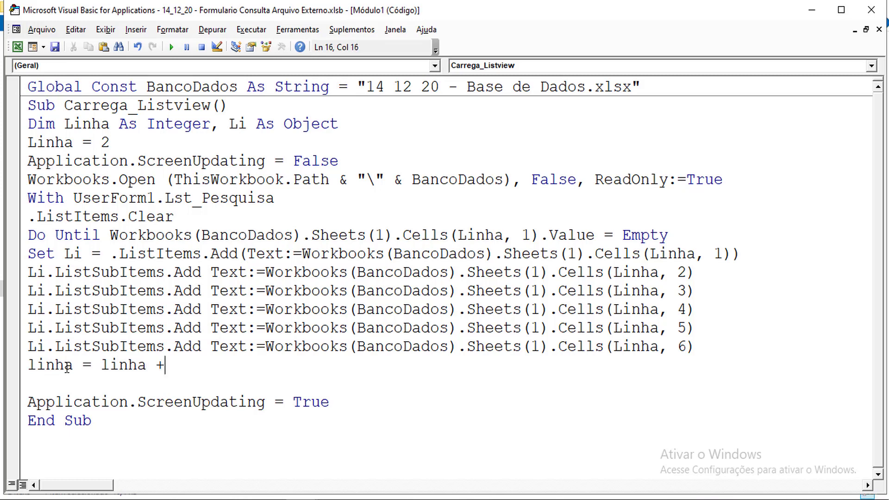
type("1")
key("Return")
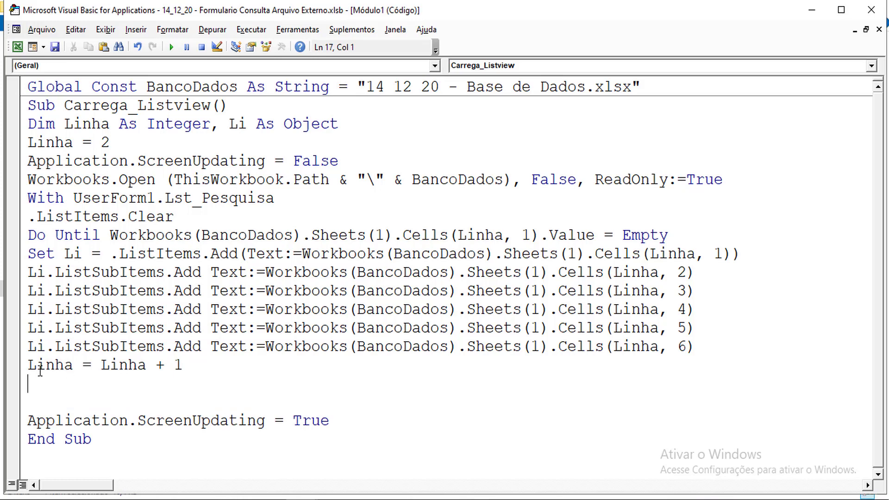
left_click_drag(28, 235, 110, 235)
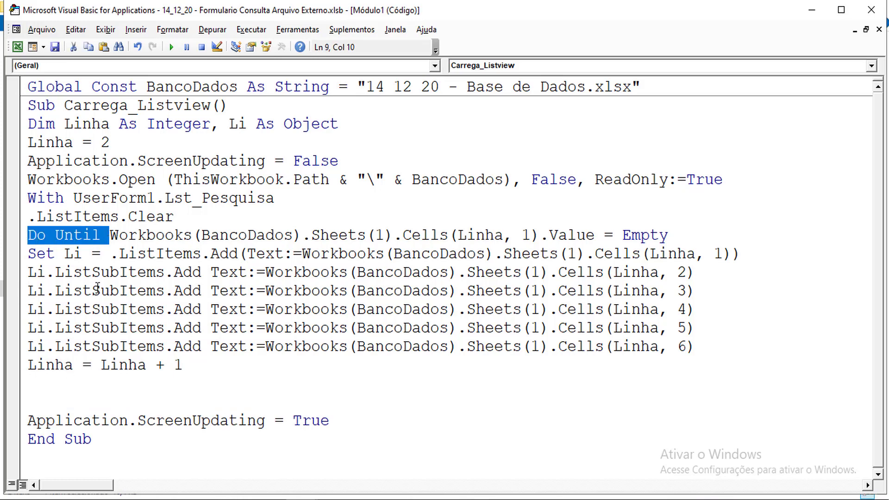
left_click(51, 383)
type("loo")
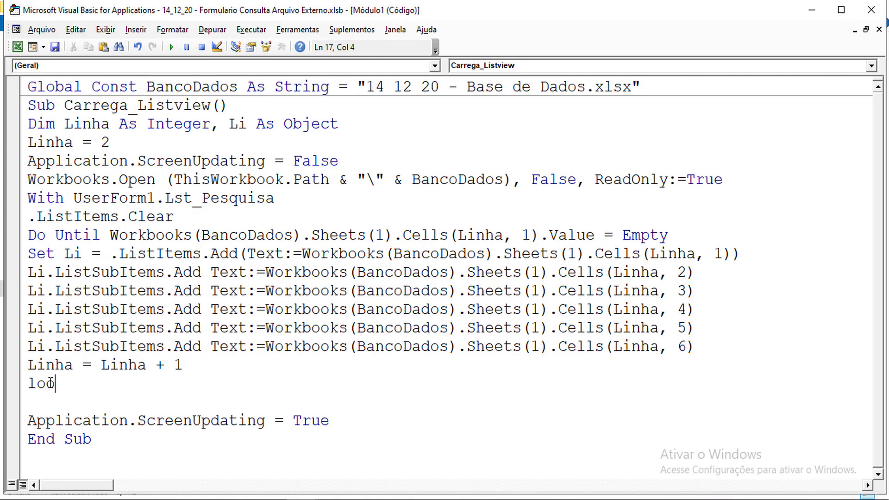
type("p")
left_click_drag(28, 198, 73, 198)
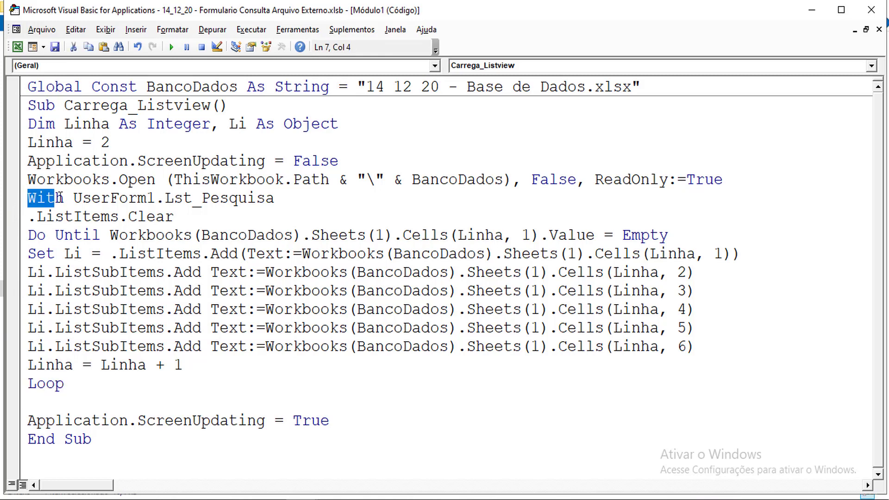
left_click(45, 401)
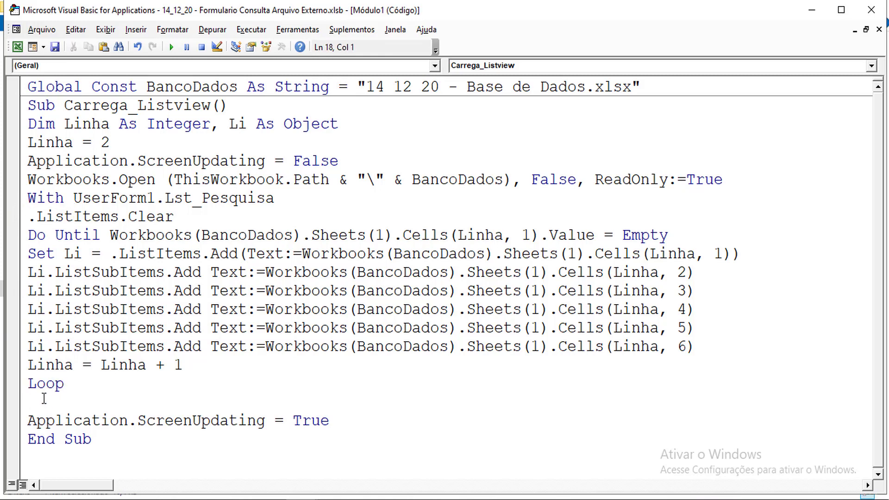
type("end with")
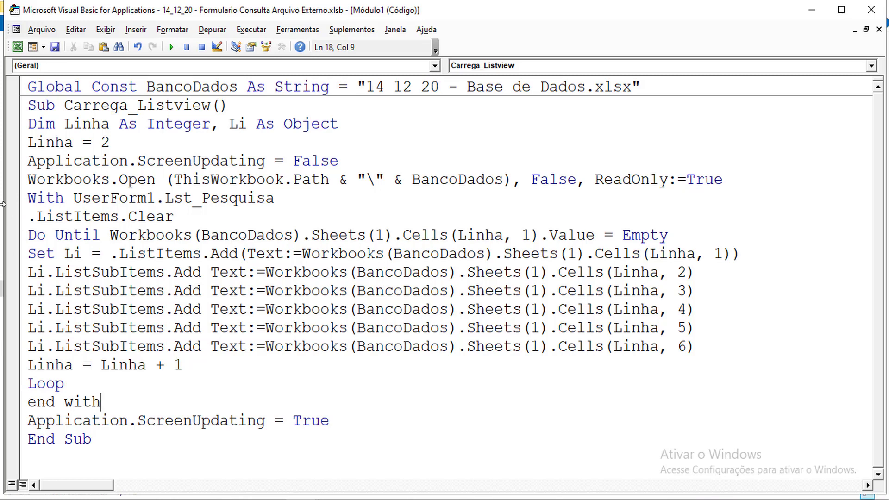
Highlight the Workbooks.Open line and the With block, then insert a blank line after End With
left_click(21, 181)
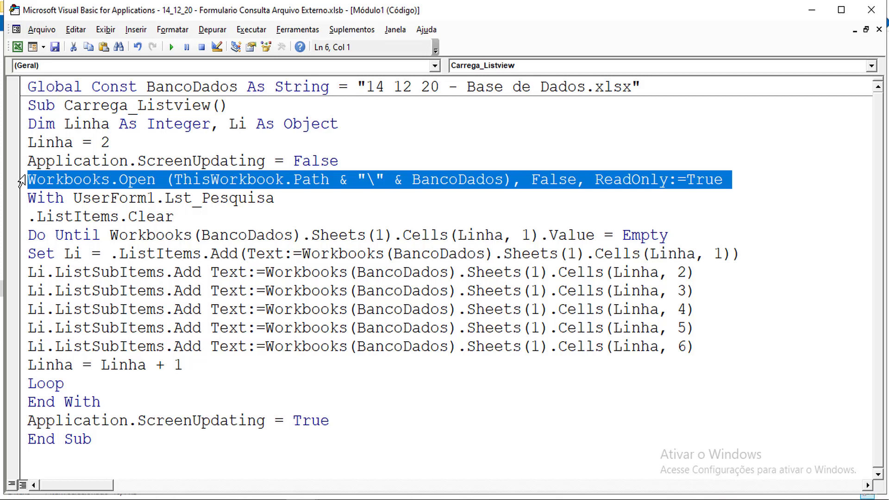
left_click(121, 400)
mouse_move(28, 197)
left_mouse_down()
mouse_move(61, 200)
mouse_move(77, 111)
mouse_move(46, 228)
mouse_move(119, 309)
mouse_move(154, 377)
mouse_move(140, 393)
left_mouse_up()
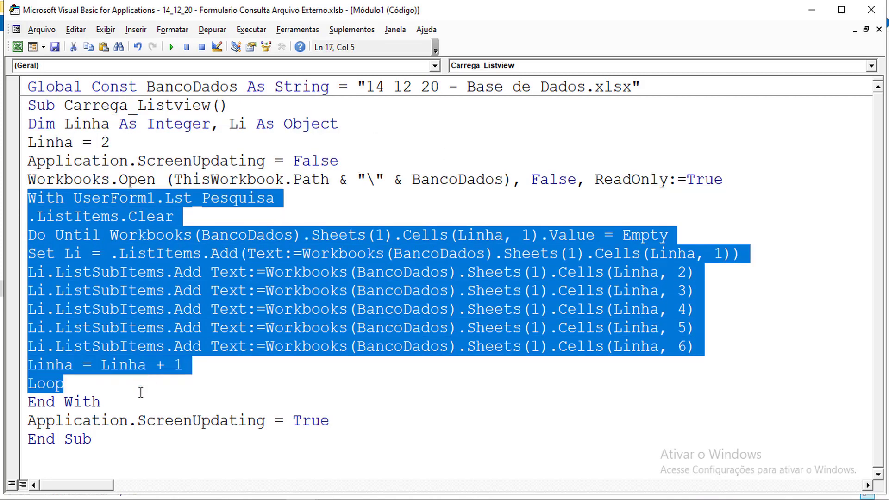
left_click(139, 394)
key("Return")
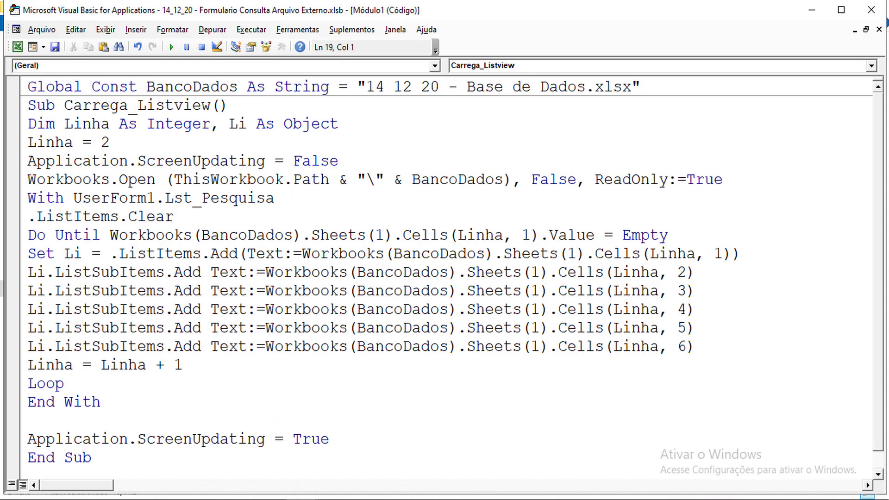
Add Workbooks(BancoDados).Close (False) on the line after End With
type("wo")
type("rkboo")
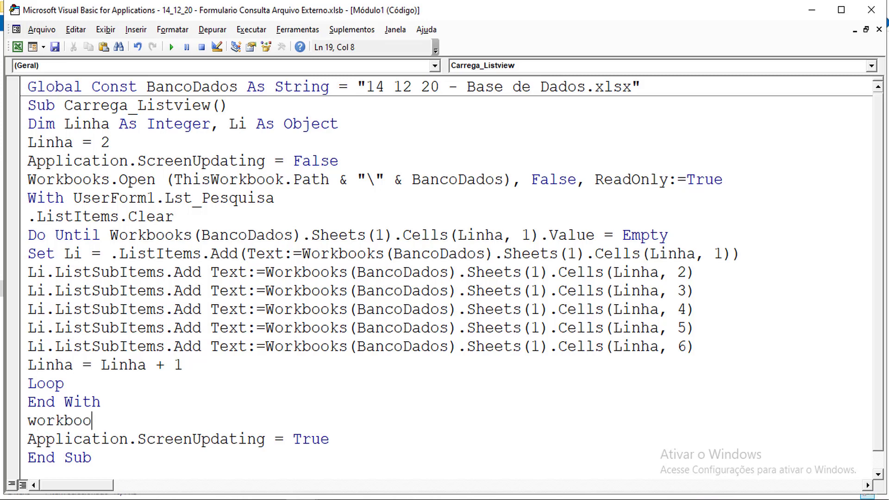
type("ks(")
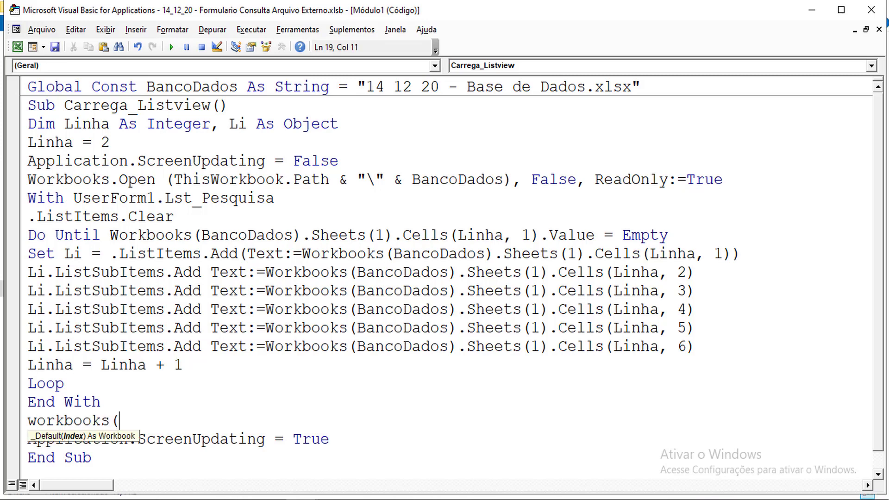
type("banco")
type("dados)")
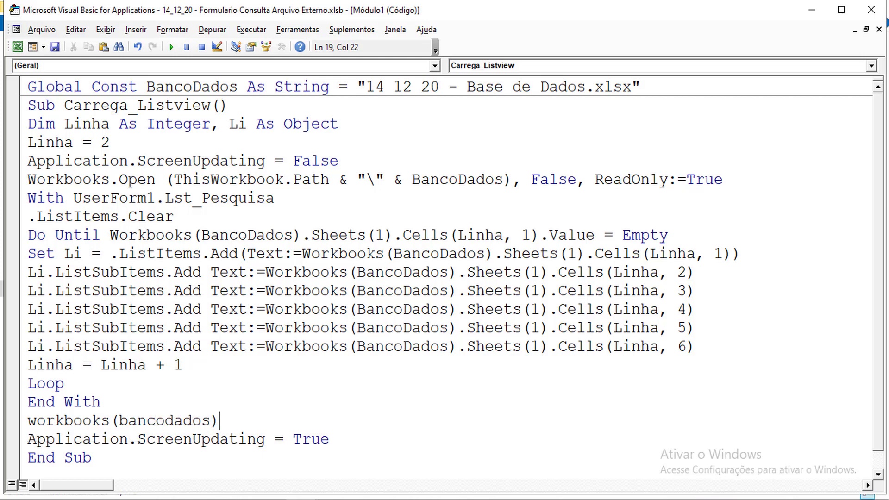
type(".c")
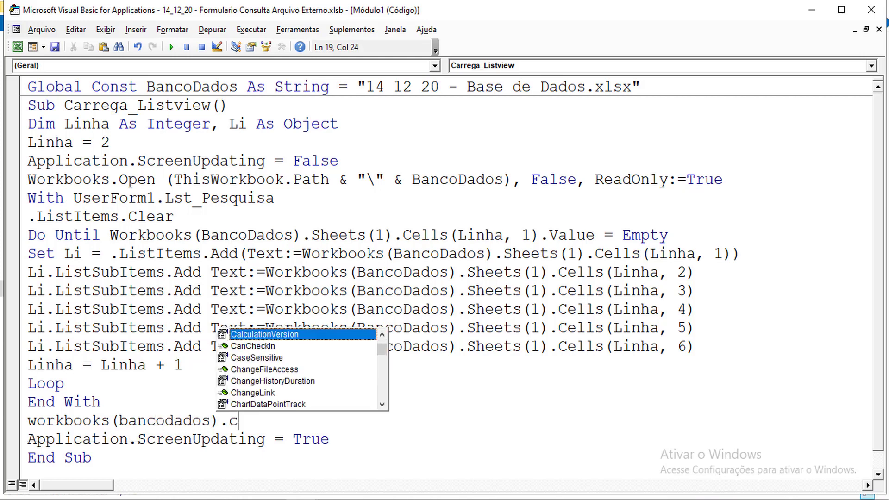
type("l")
key("Tab")
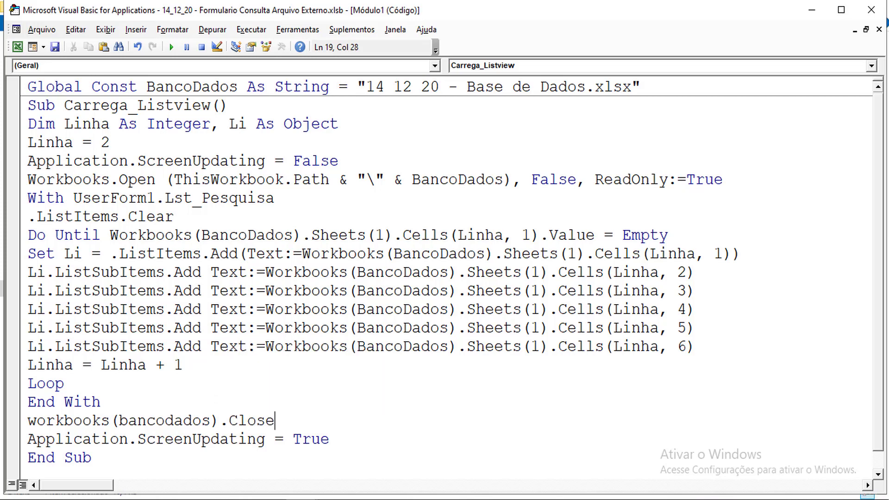
type("(")
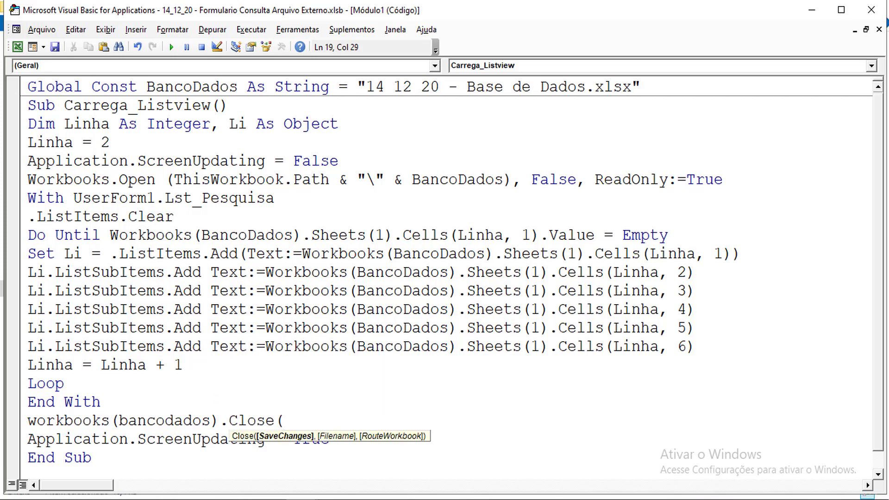
type("false")
type(")")
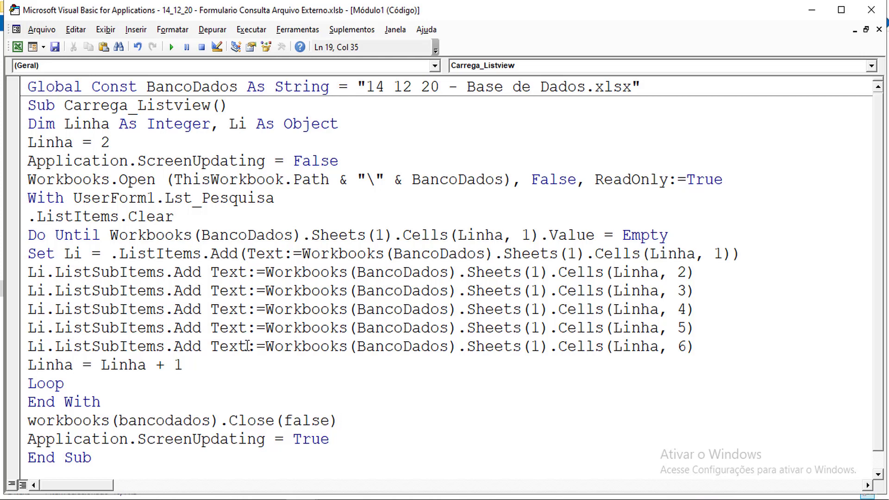
key("Down")
key("Up")
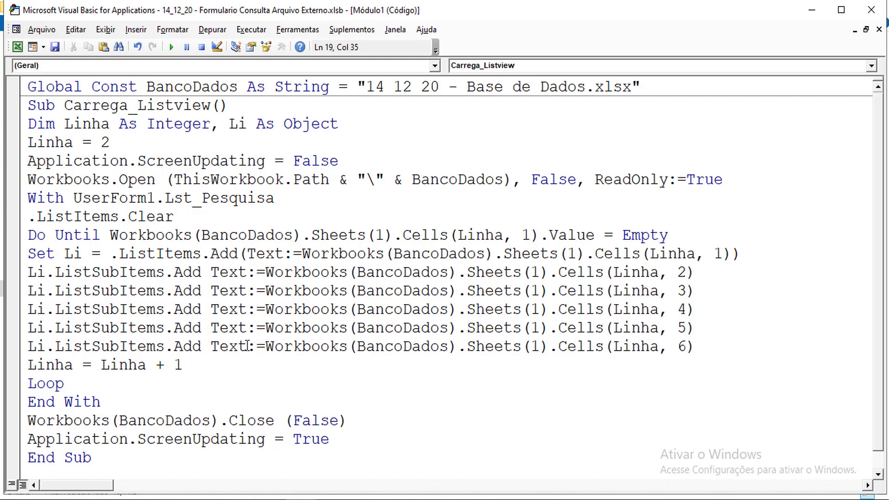
Dismiss the compile error and undo the accidental space typed into Integer
left_click(183, 122)
left_click(68, 106)
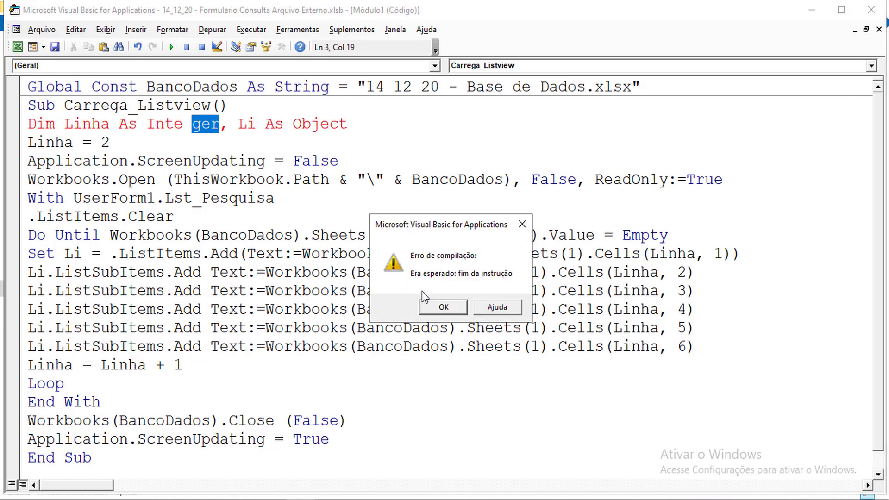
left_click(443, 308)
key("ctrl+z")
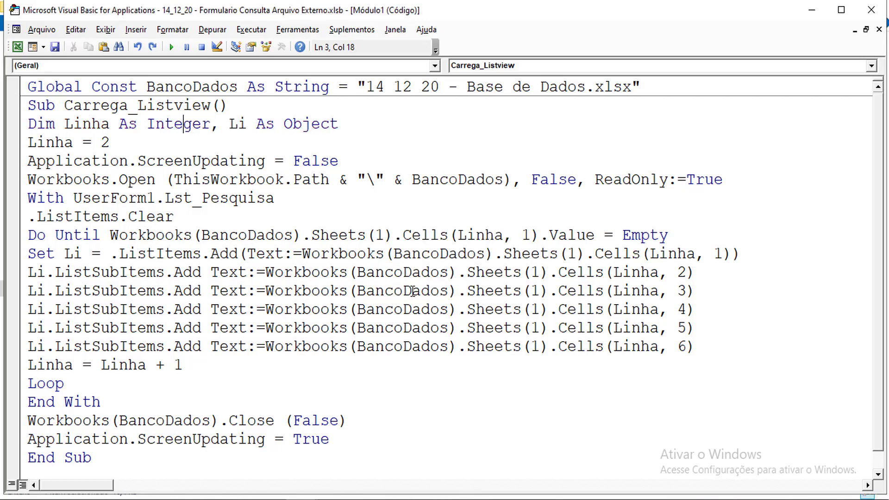
Select the Carrega_Listview procedure name and show the Project Explorer from the Exibir menu
left_click_drag(65, 105, 216, 108)
key("ctrl+c")
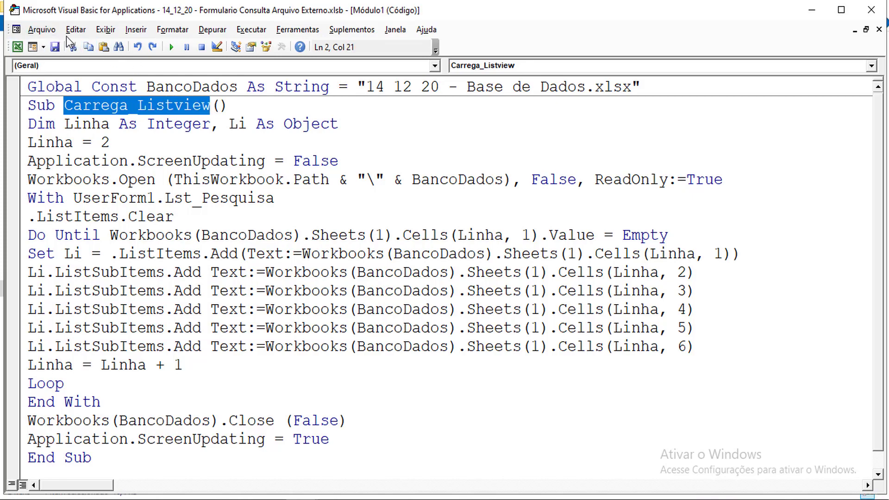
left_click(105, 31)
left_click(102, 192)
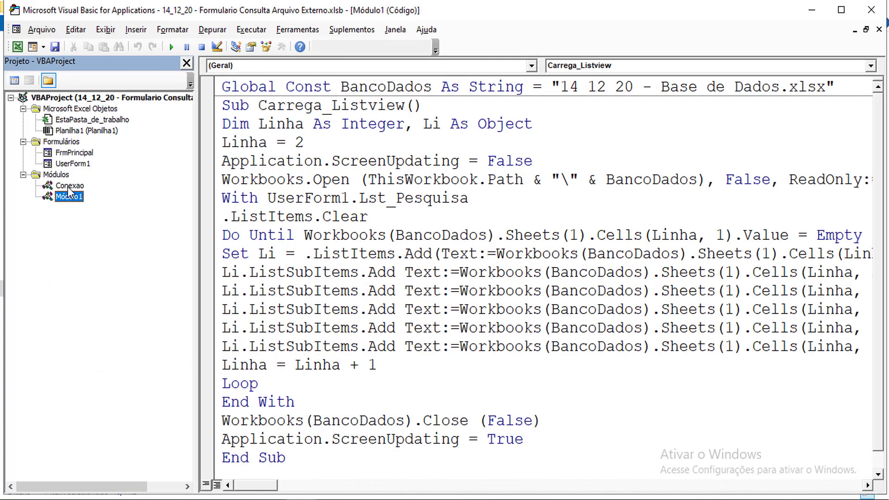
Open UserForm1 in design view and bring up the search text box's AfterUpdate code
double_click(68, 164)
left_click(465, 134)
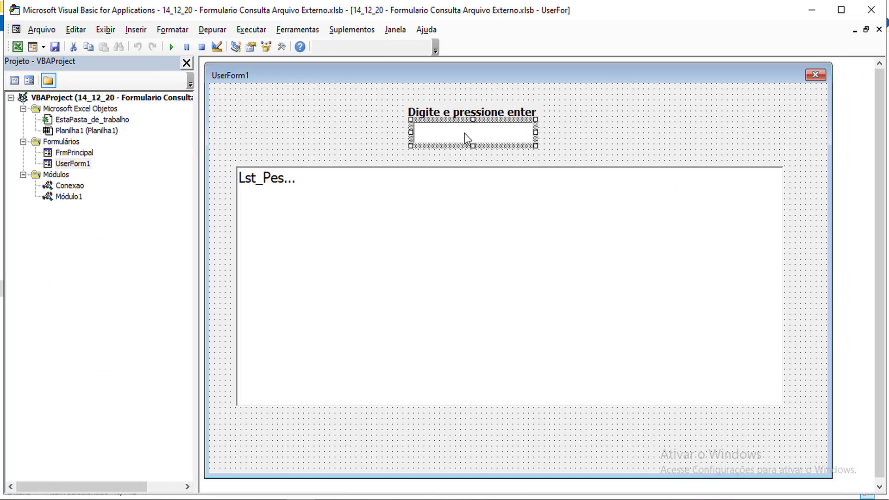
double_click(465, 133)
Replace the Carrega_Dados_Listview call with Carrega_Listview and jump to its definition
left_click(471, 106)
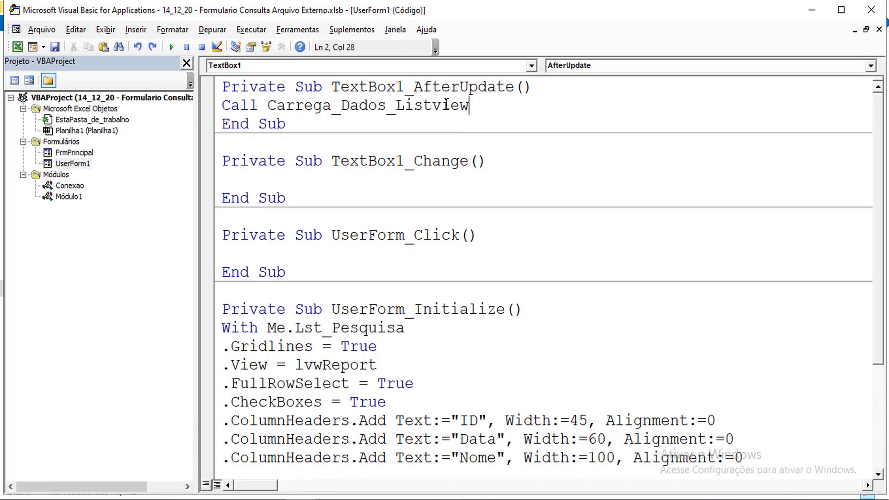
left_click_drag(469, 105, 272, 105)
key("ctrl+v")
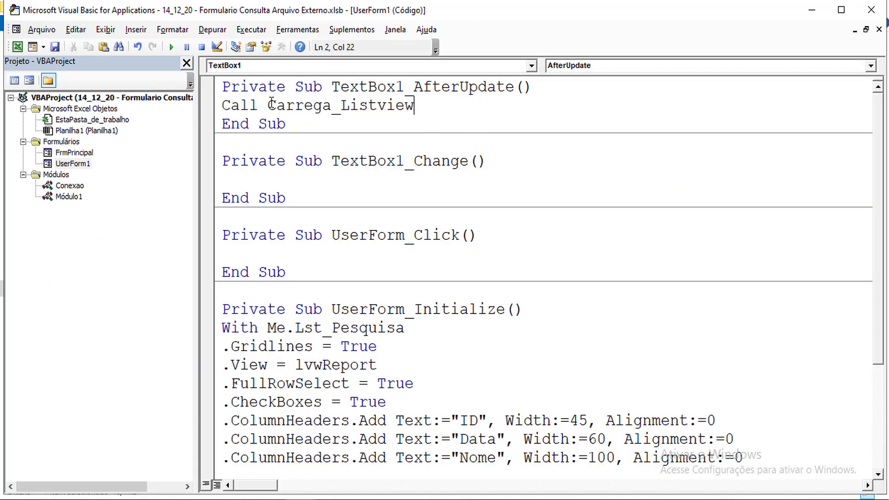
left_click_drag(268, 105, 413, 105)
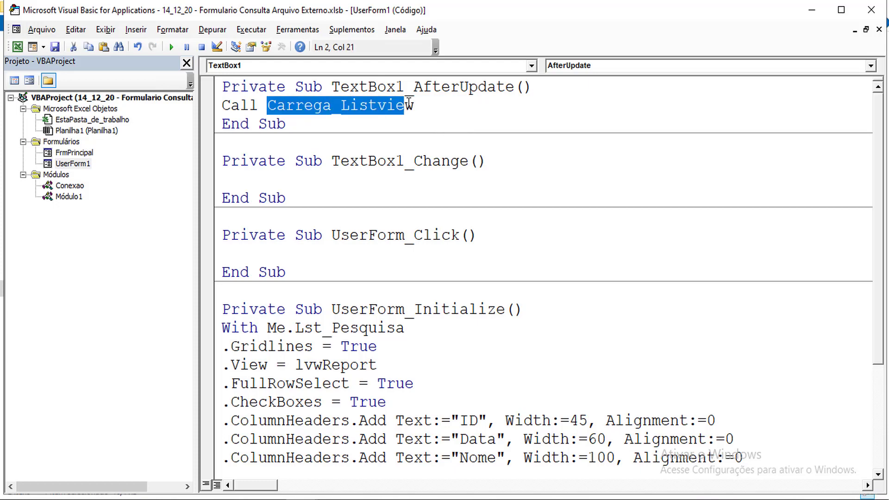
right_click(401, 106)
left_click(438, 295)
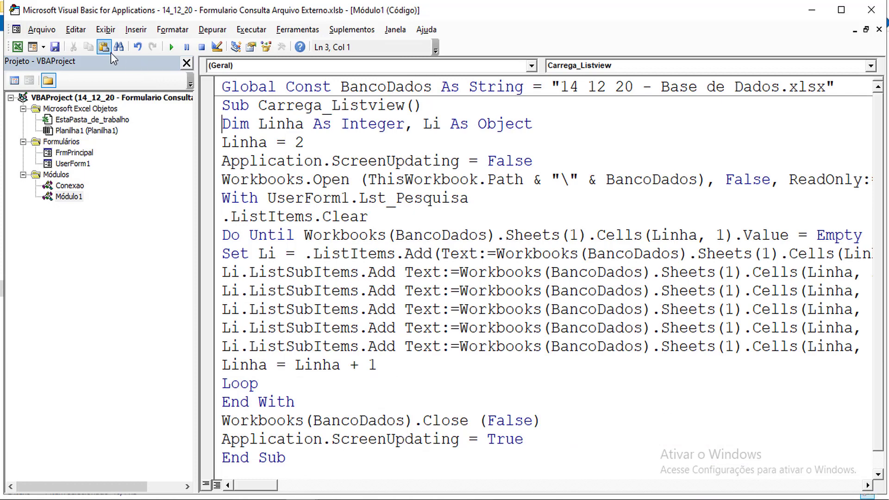
Run UserForm1 and search 'gle' to load the database records into the list
double_click(77, 166)
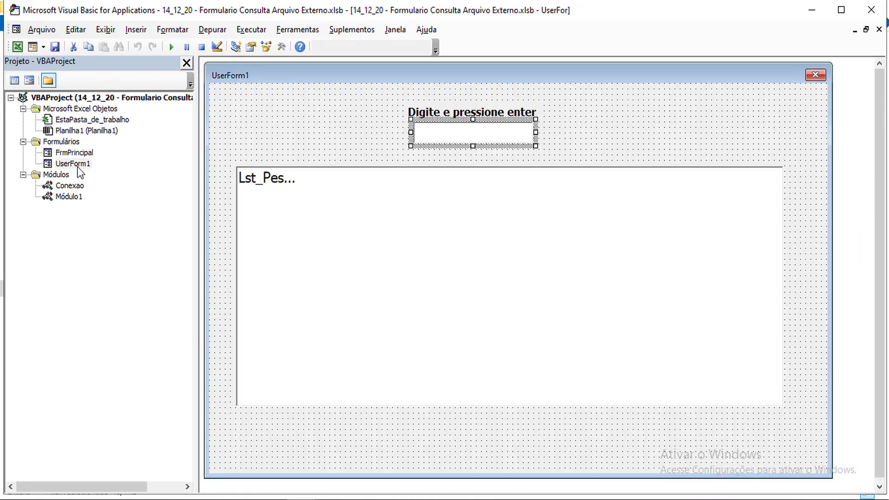
left_click(168, 47)
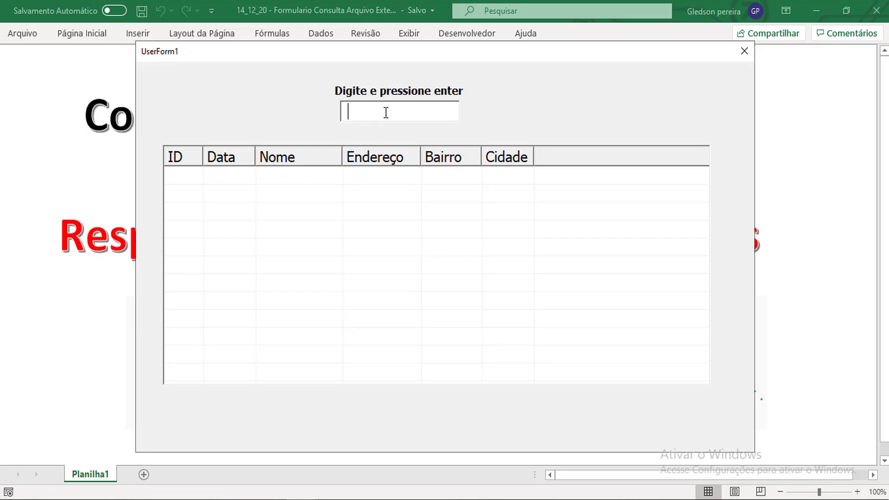
type("gle")
key("Return")
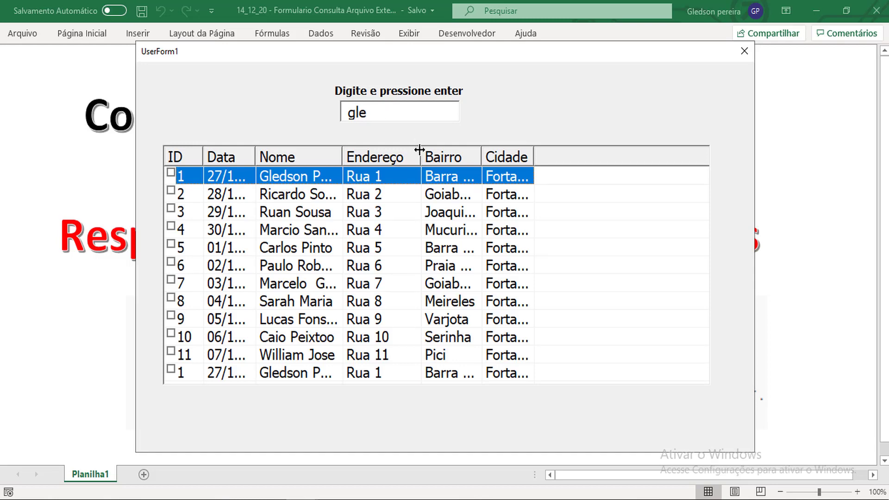
Widen the Endereço, Nome and Data columns so full addresses, names and dates show
left_click_drag(420, 153, 453, 153)
left_click_drag(342, 155, 391, 155)
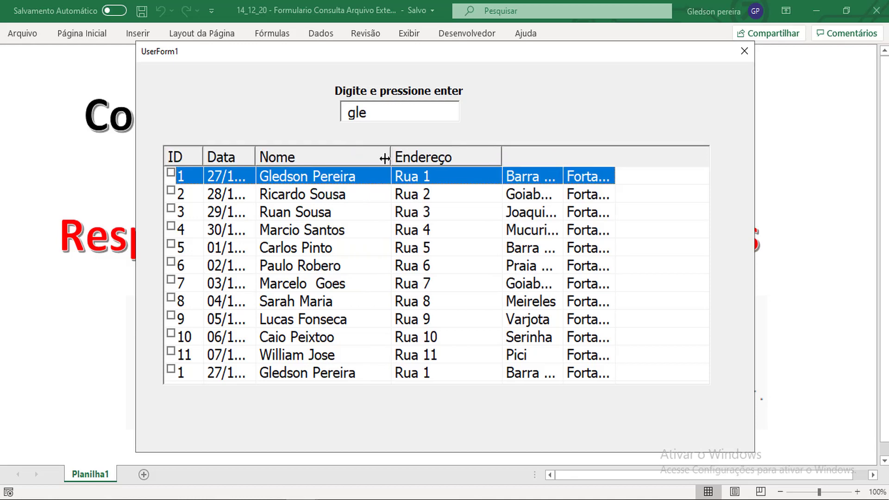
left_click_drag(256, 155, 327, 155)
double_click(371, 111)
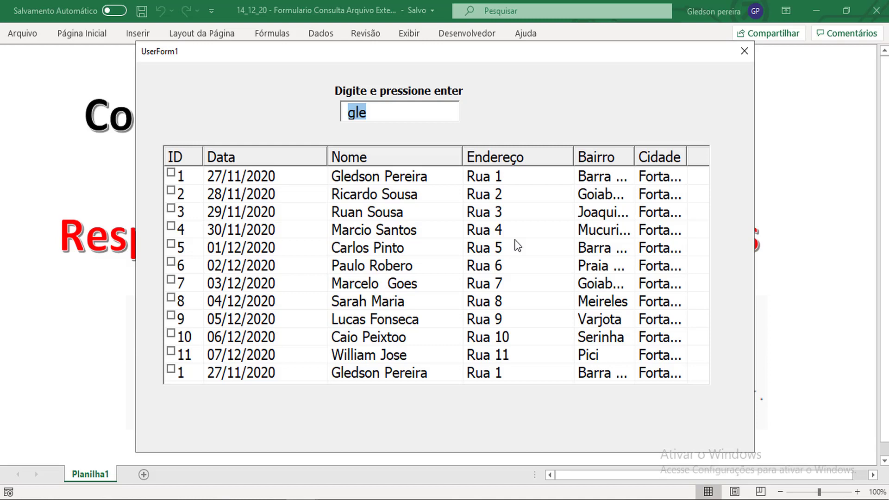
left_click(391, 106)
Close the running form and delete the Call Carrega_Listview line from TextBox1_AfterUpdate
left_click(745, 51)
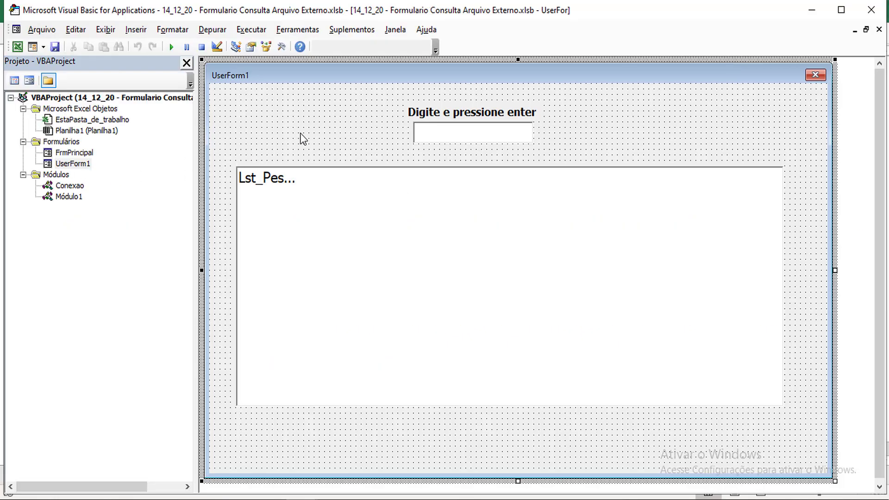
left_click(469, 136)
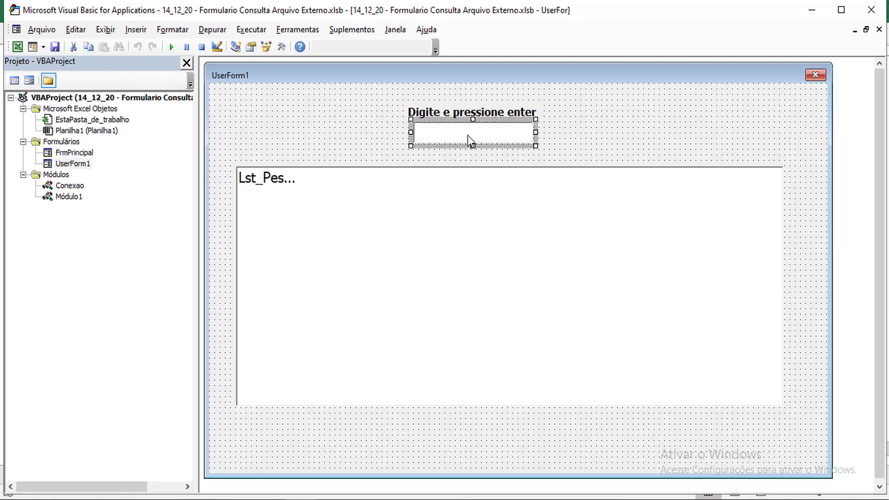
left_click(353, 139)
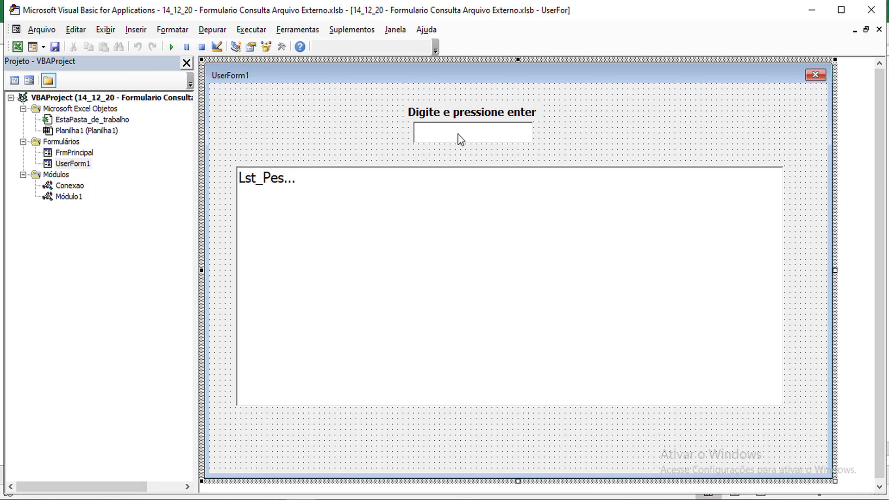
double_click(461, 139)
left_click_drag(413, 106, 223, 109)
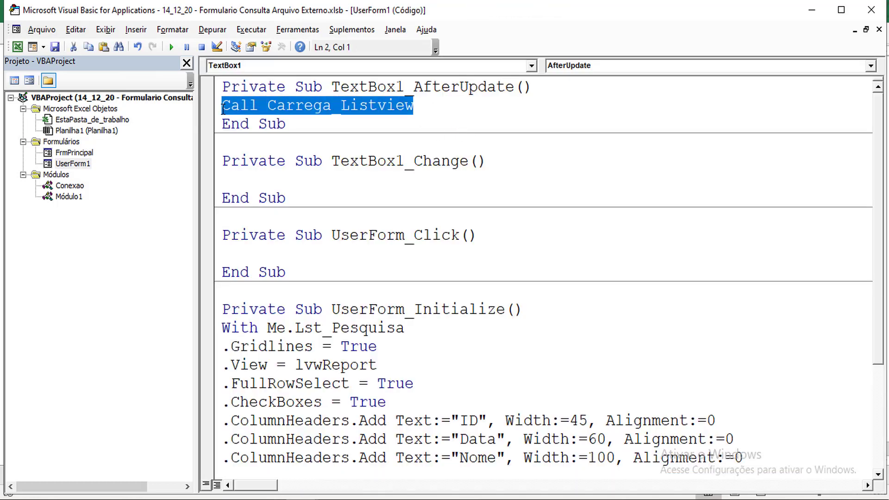
key("Delete")
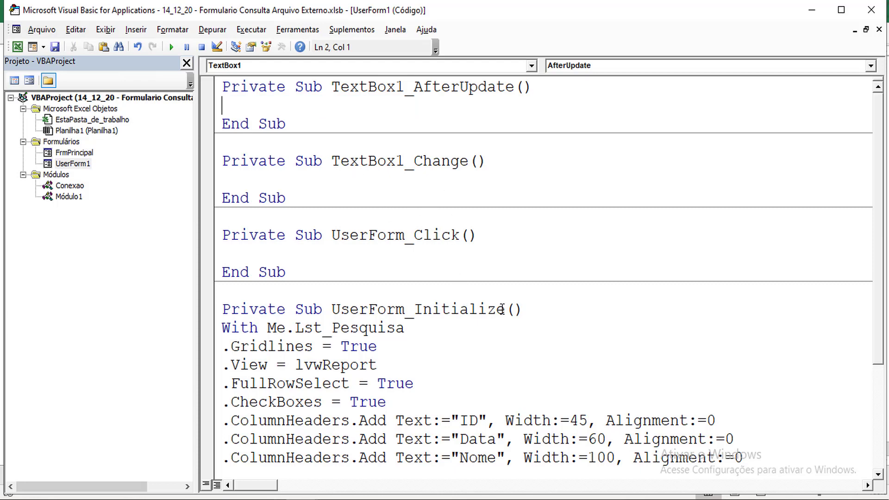
Add 'Call Carrega_Listview' after End With in UserForm_Initialize
left_click_drag(505, 309, 414, 310)
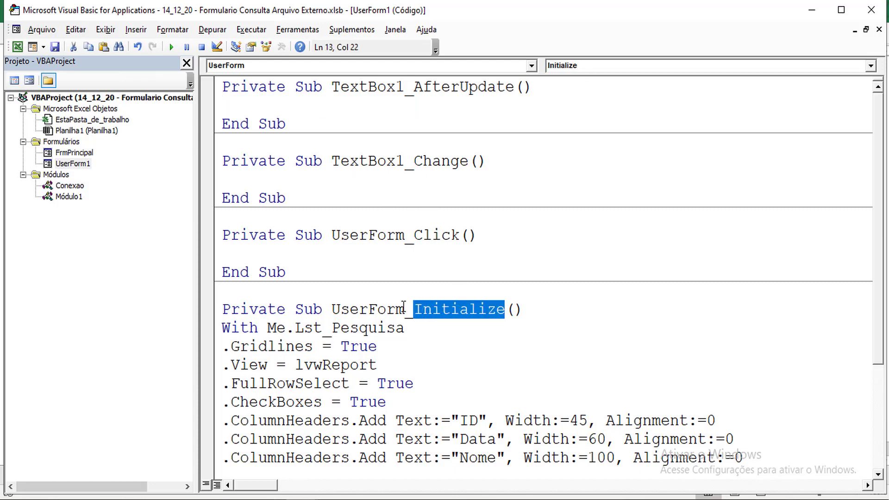
scroll(403, 306, "down", 2)
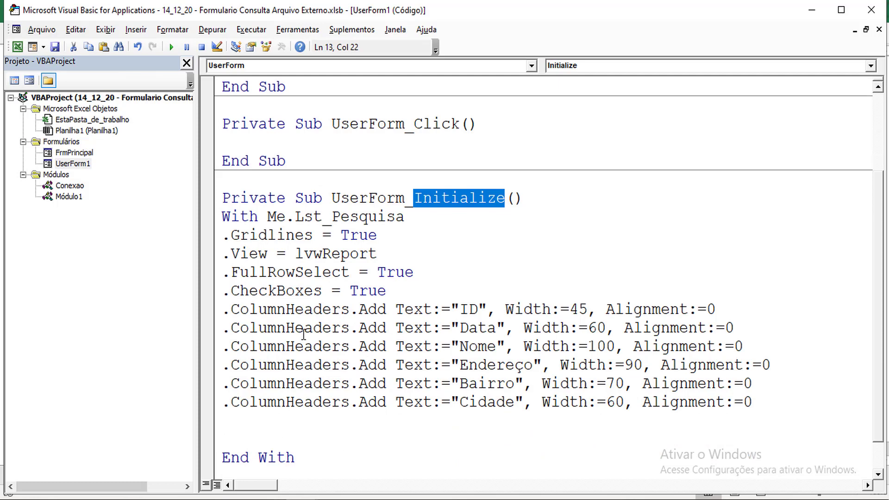
scroll(306, 333, "down", 1)
left_click(313, 422)
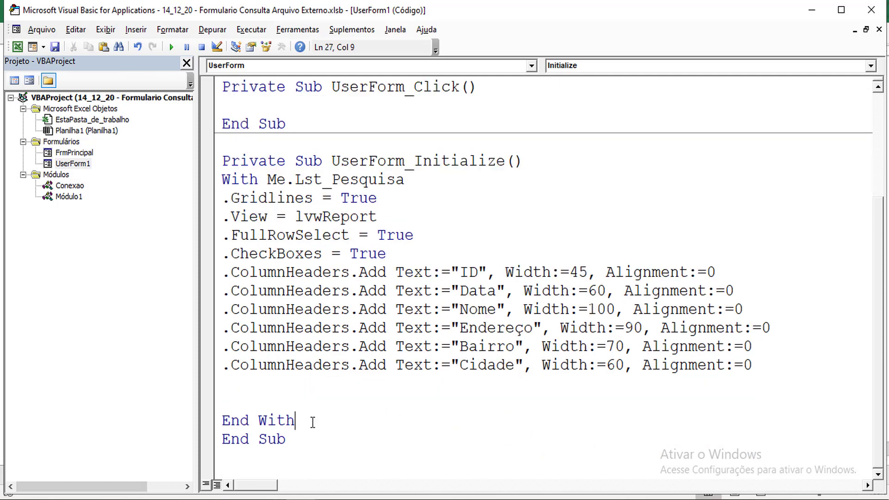
key("Return")
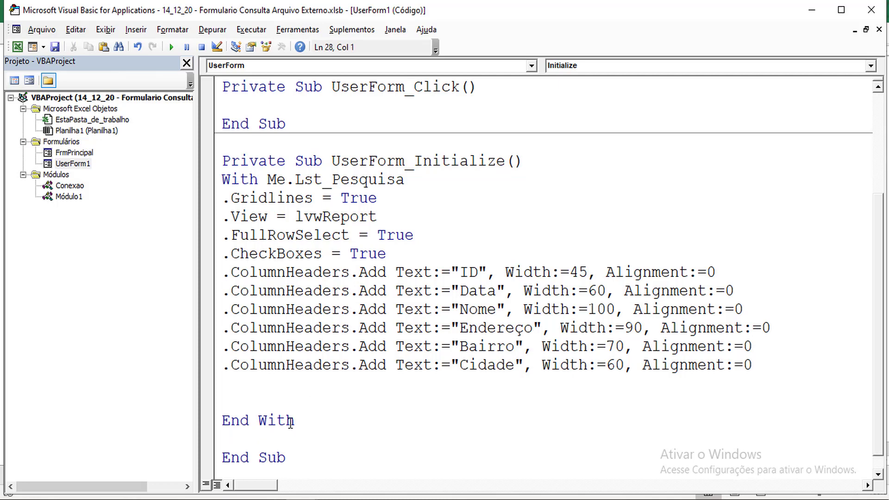
type("Call Carrega_Listview")
left_click(301, 395)
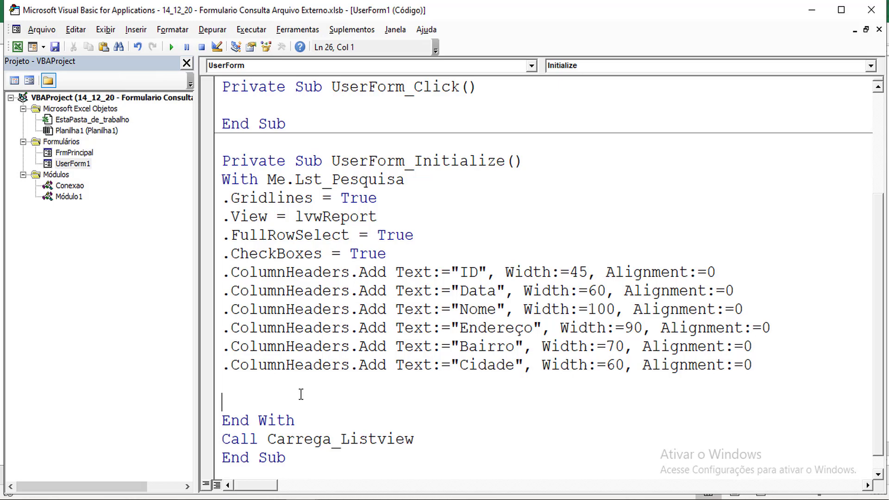
Test-run UserForm1, widen its Data and Nome columns, then close the form
left_click(172, 47)
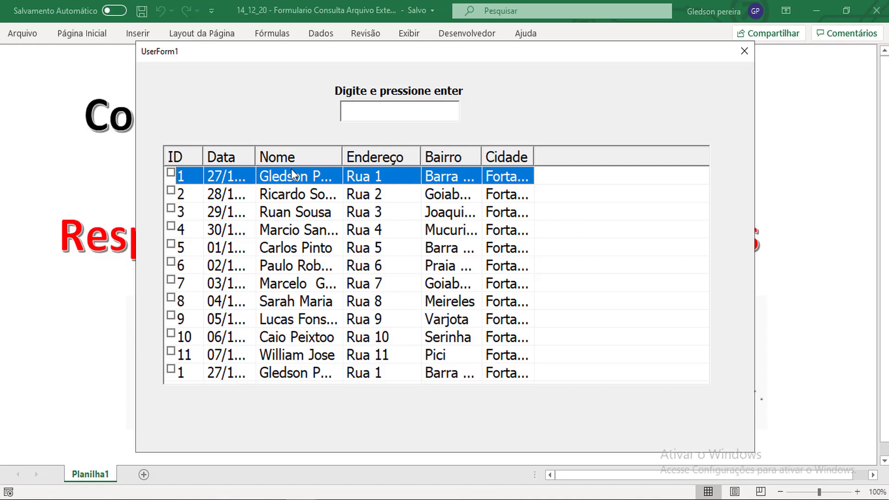
left_click_drag(257, 154, 285, 156)
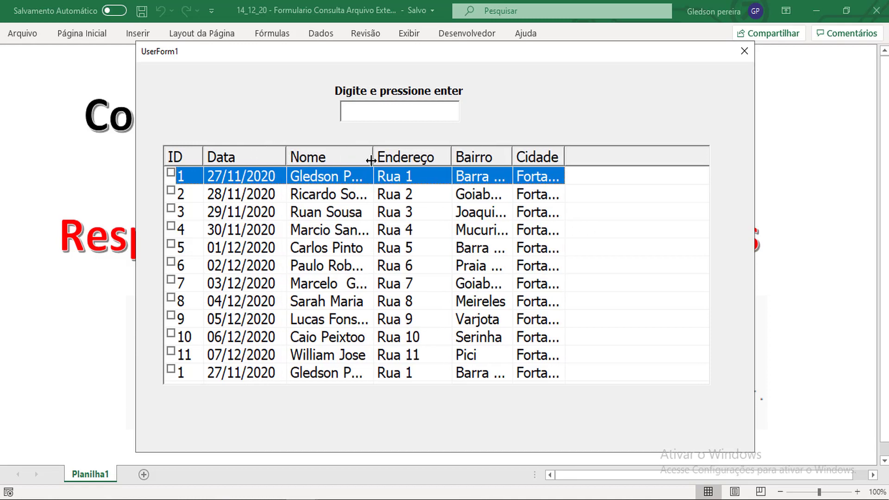
left_click_drag(365, 157, 394, 160)
left_click(411, 118)
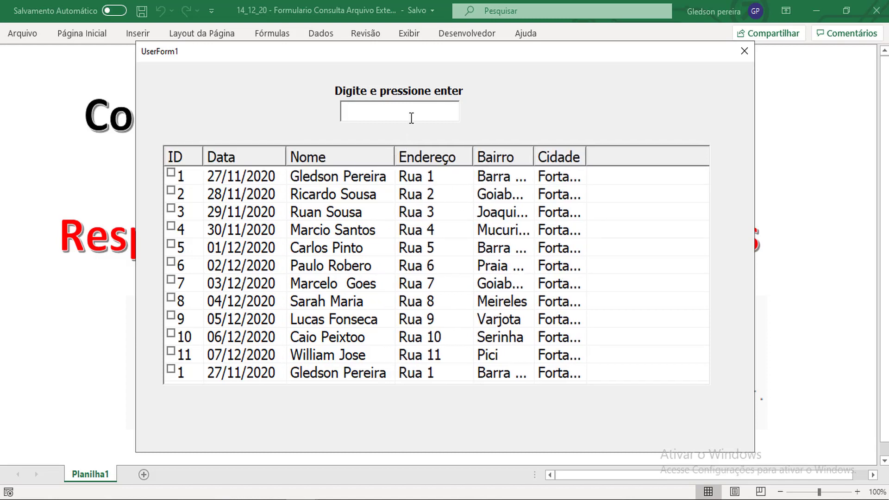
left_click(746, 48)
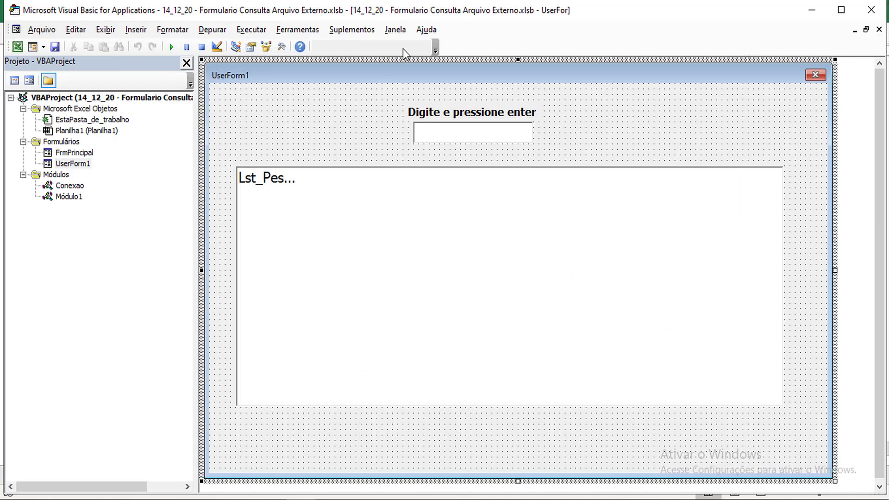
In Módulo1, duplicate the Carrega_Listview procedure below its End Sub
double_click(65, 197)
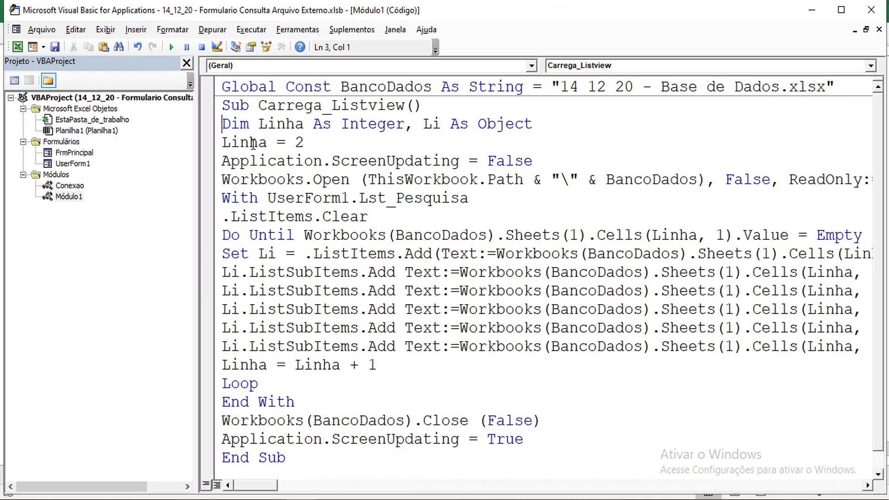
left_click(222, 105)
left_click_drag(222, 106, 257, 384)
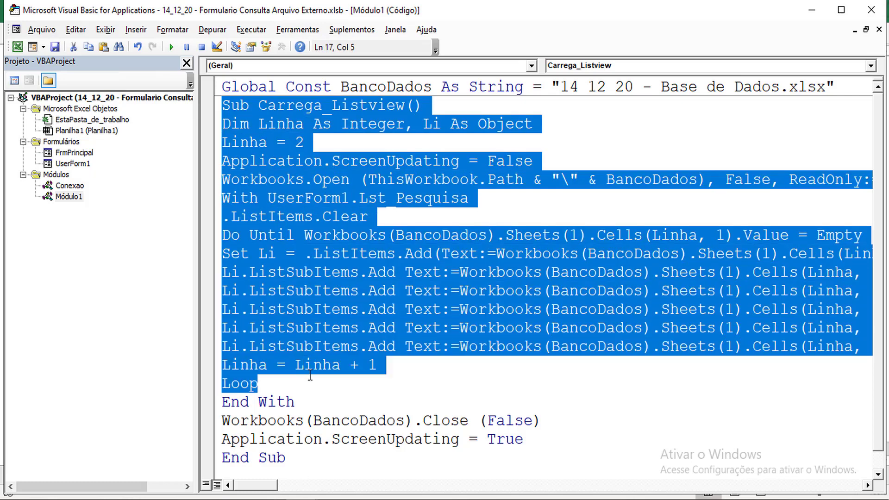
scroll(292, 417, "down", 1)
left_click_drag(292, 439, 292, 444)
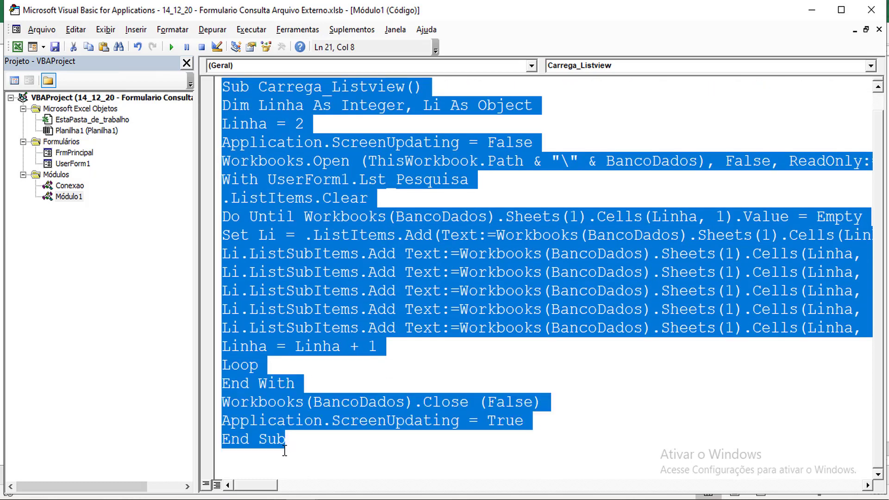
left_click(280, 452)
key("Down")
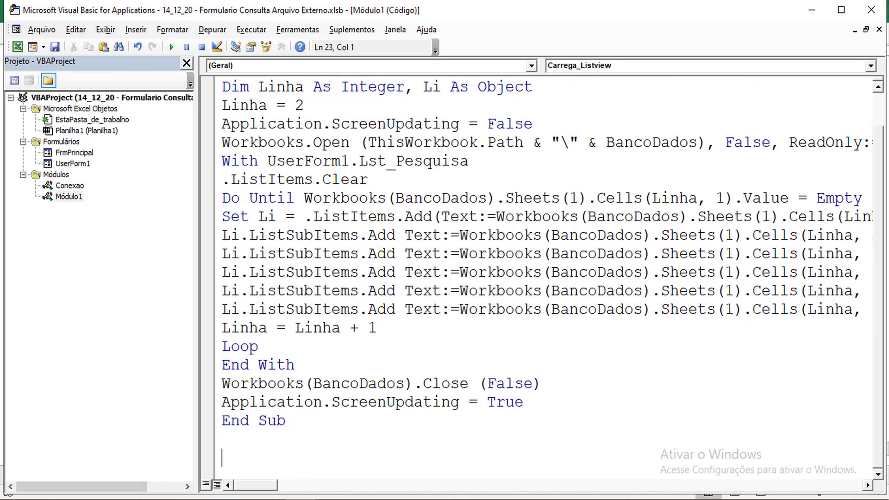
key("BackSpace")
key("BackSpace")
Rename the copied procedure to Filtar_Listview and hide the Project Explorer
scroll(345, 267, "up", 1)
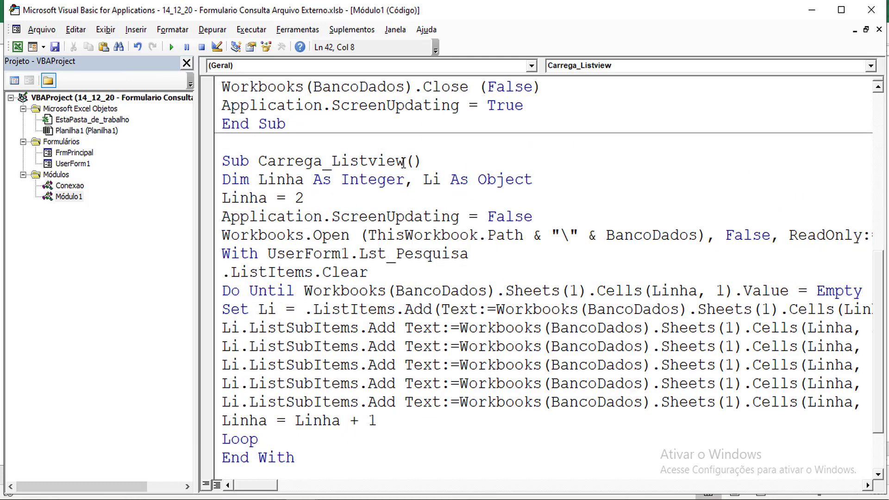
left_click(259, 161)
type("Filtar")
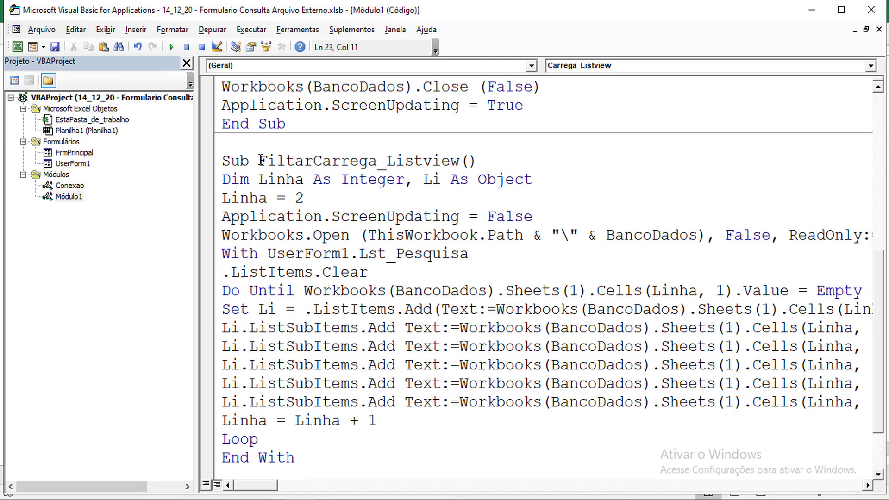
type("_")
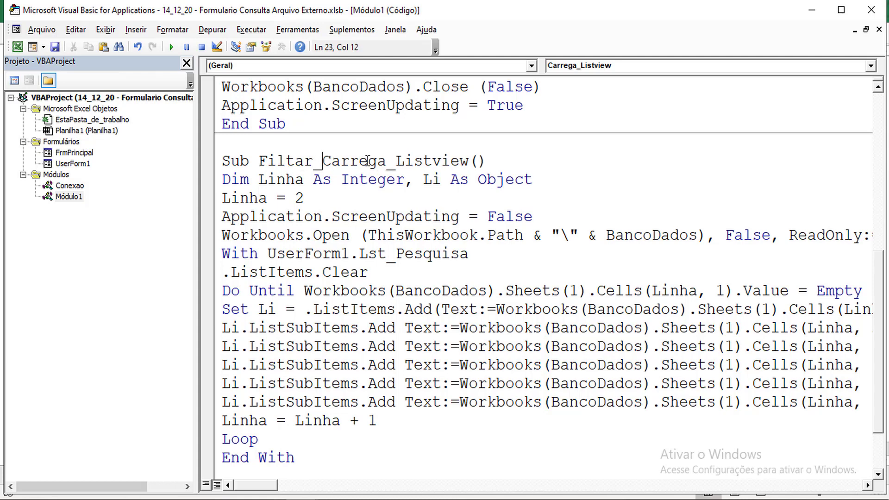
left_click_drag(386, 161, 323, 161)
key("BackSpace")
key("BackSpace")
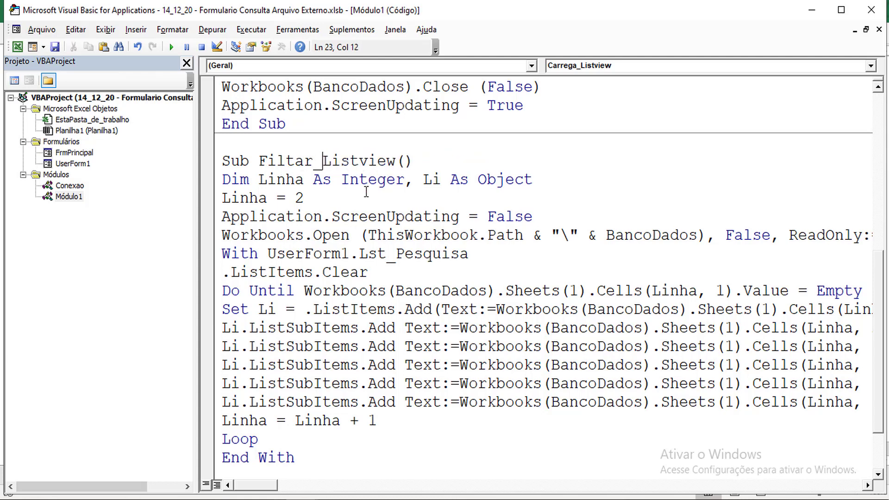
left_click(369, 216)
left_click(186, 63)
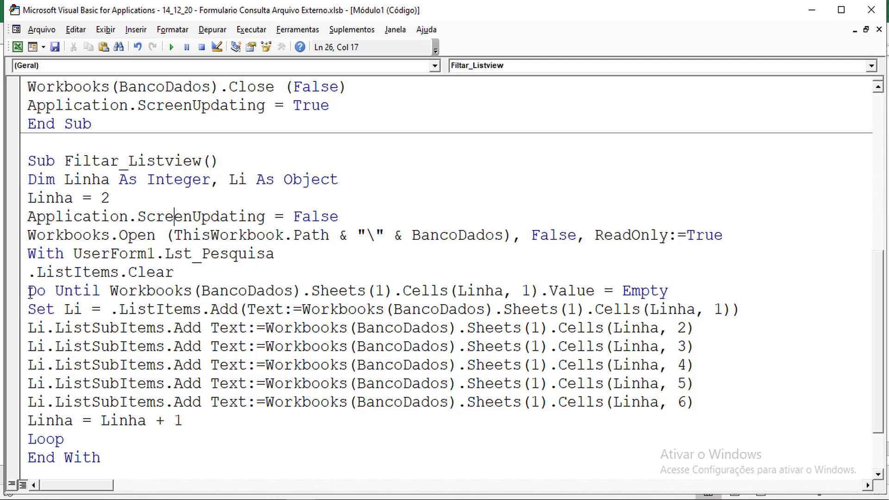
Start a new 'if' line below the Do Until line, dismissing the compile error
left_click_drag(28, 290, 675, 293)
left_click(675, 293)
key("Return")
type("if")
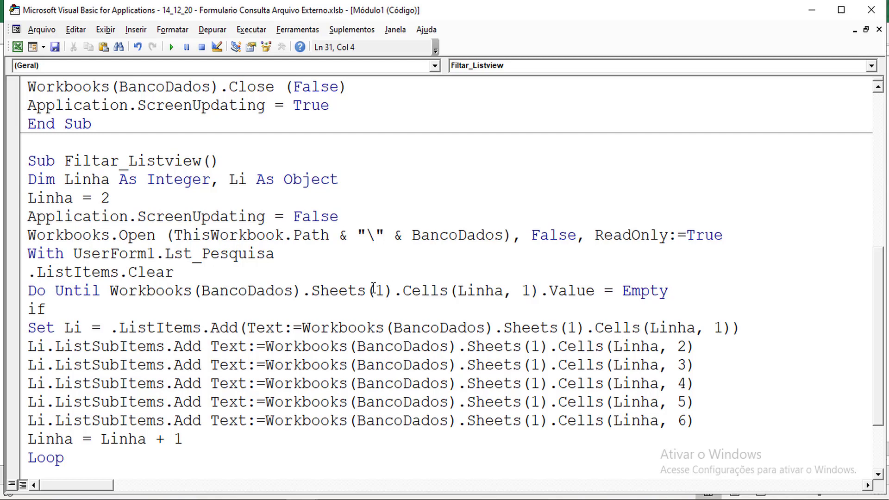
left_click(169, 326)
left_click(428, 309)
Paste the Do Until cell expression after 'if' and change its column to 3
left_click_drag(110, 291, 595, 291)
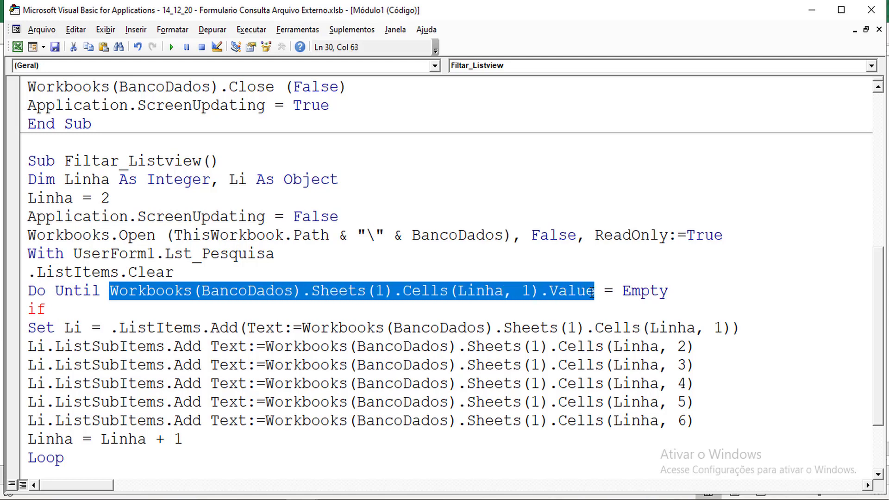
key("ctrl+c")
left_click(74, 309)
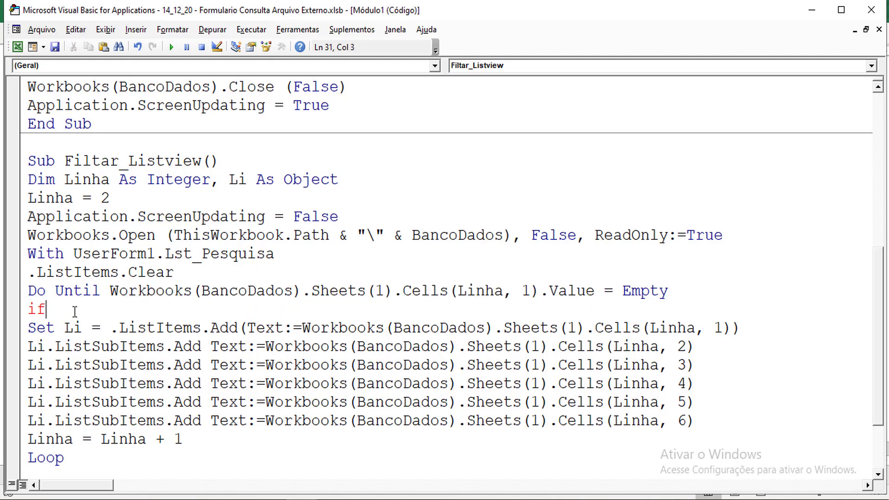
key("ctrl+v")
double_click(62, 309)
left_click_drag(171, 312, 542, 309)
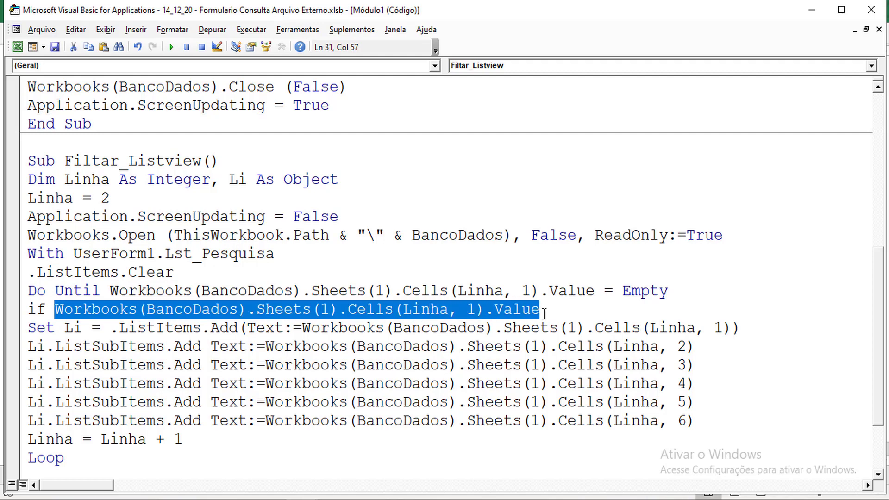
left_click(508, 334)
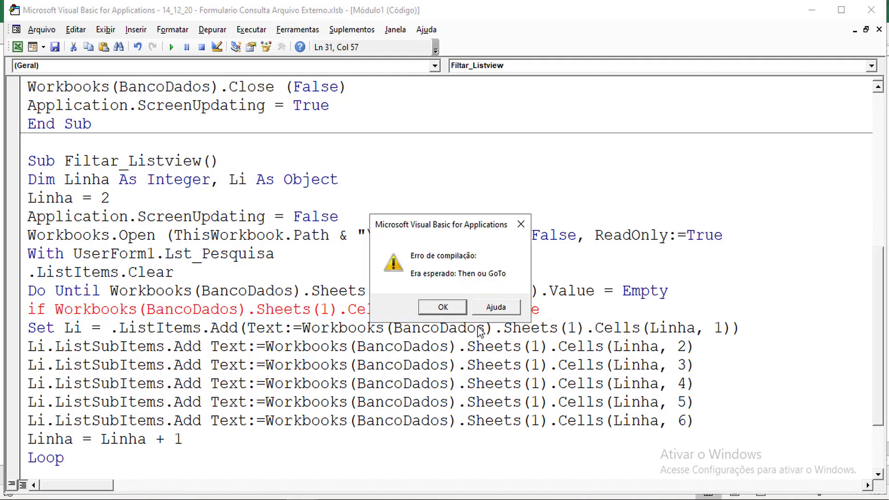
left_click(458, 310)
double_click(473, 311)
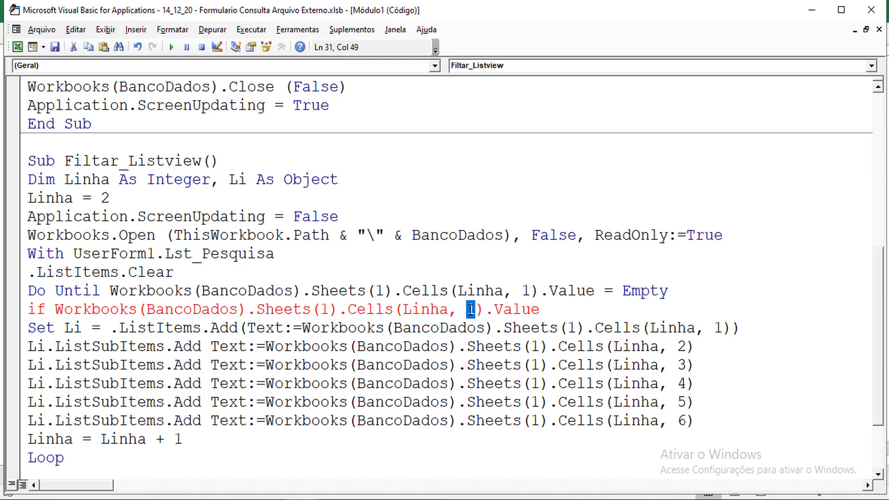
type("3")
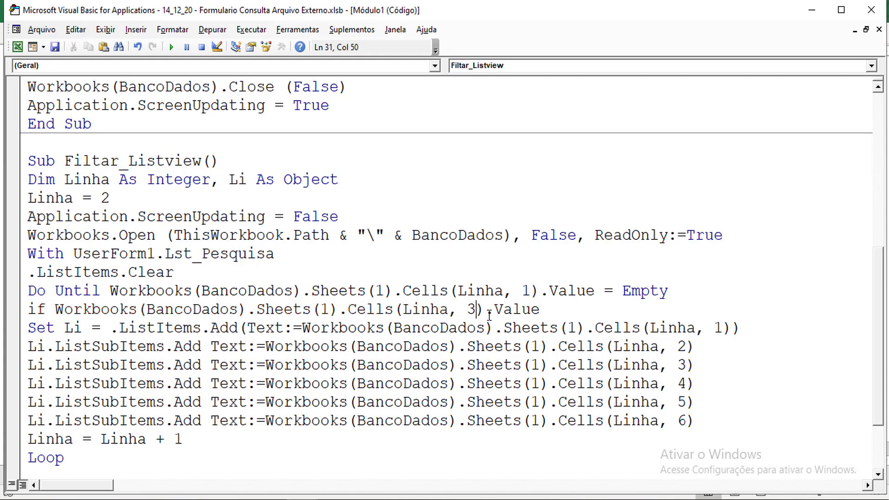
double_click(545, 311)
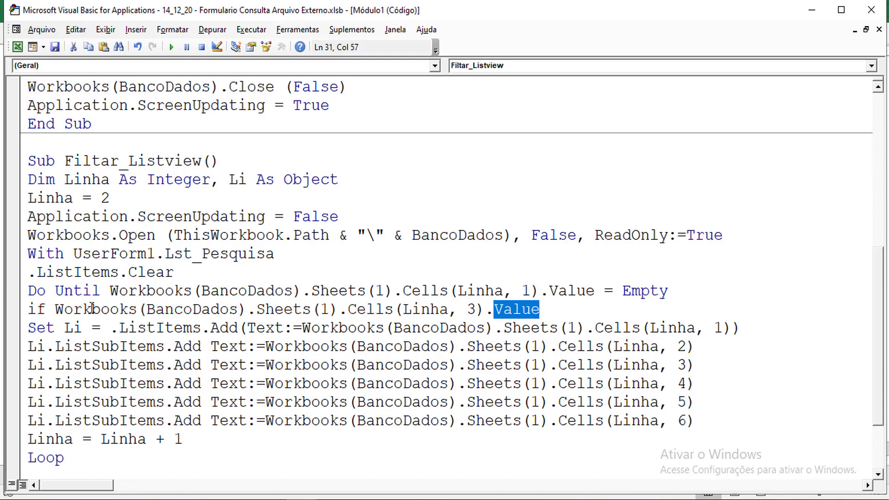
left_click_drag(56, 309, 539, 309)
Complete the condition with '= UserForm1.TextBox1.Text then' using IntelliSense
left_click(552, 309)
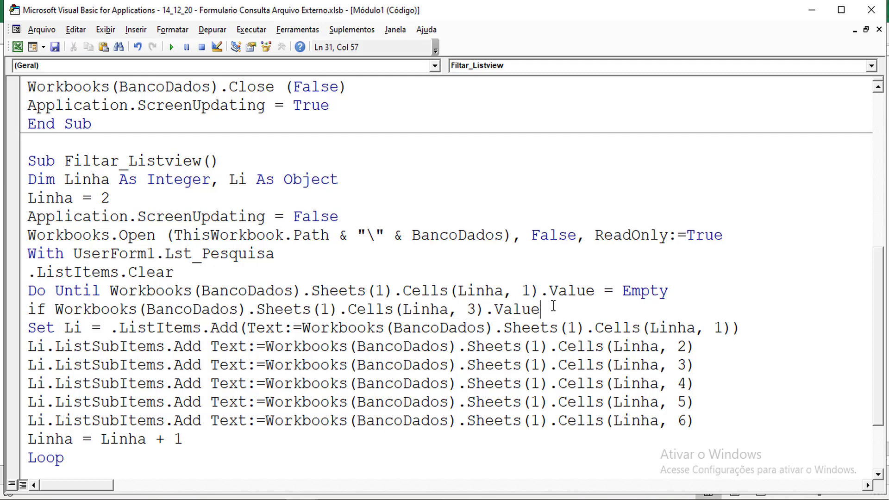
type(" =")
type("usefor")
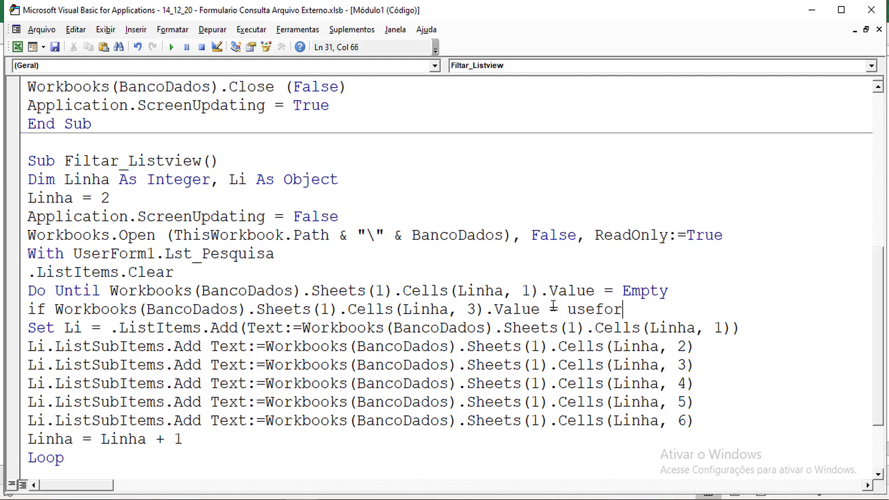
type("m1.tx")
type("t")
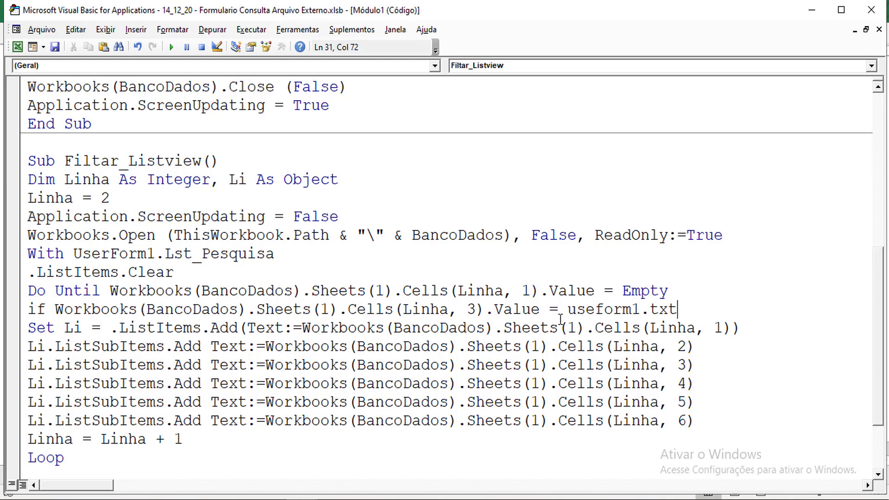
left_click(594, 311)
type("r")
left_click_drag(686, 309, 649, 313)
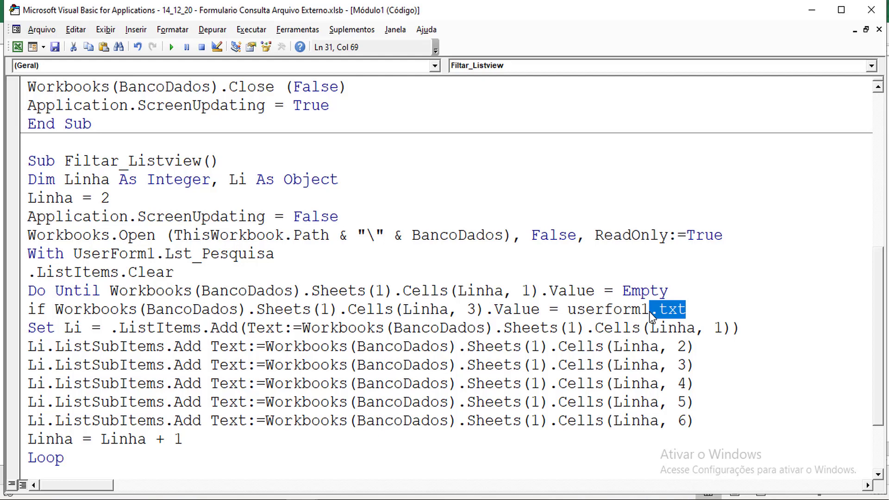
type(".tx")
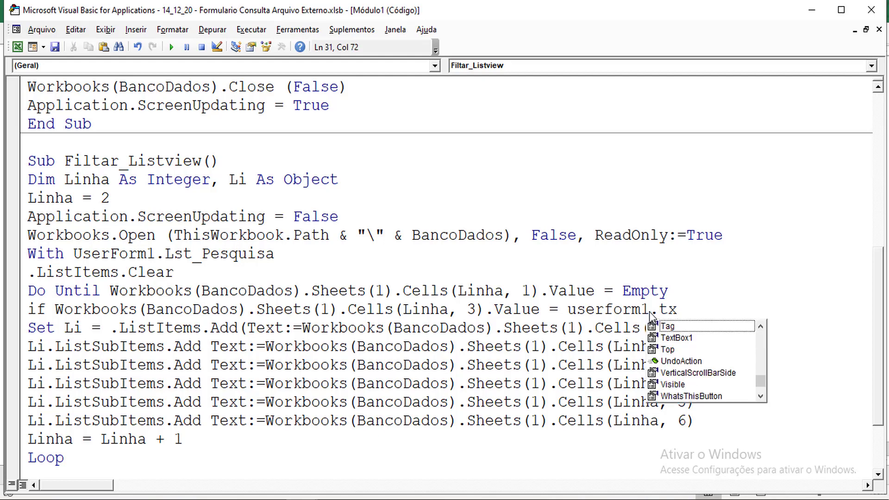
key("Down")
key("Down")
key("Tab")
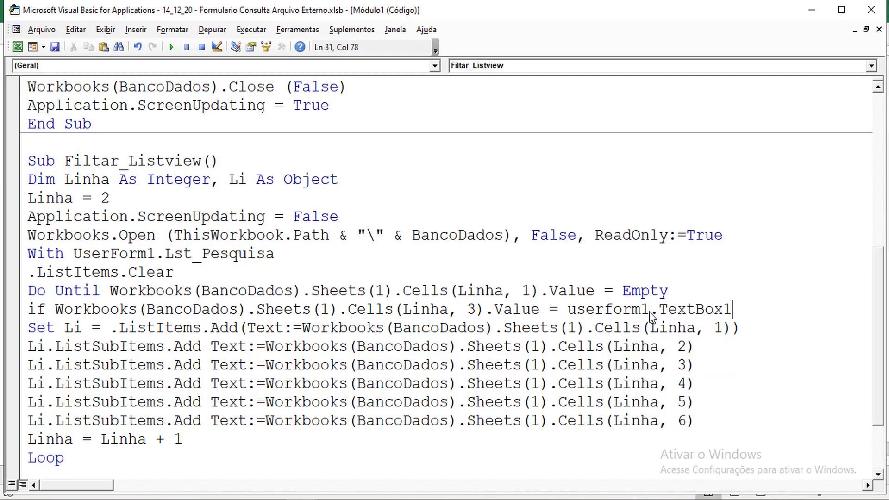
type(".te")
key("Tab")
type("then")
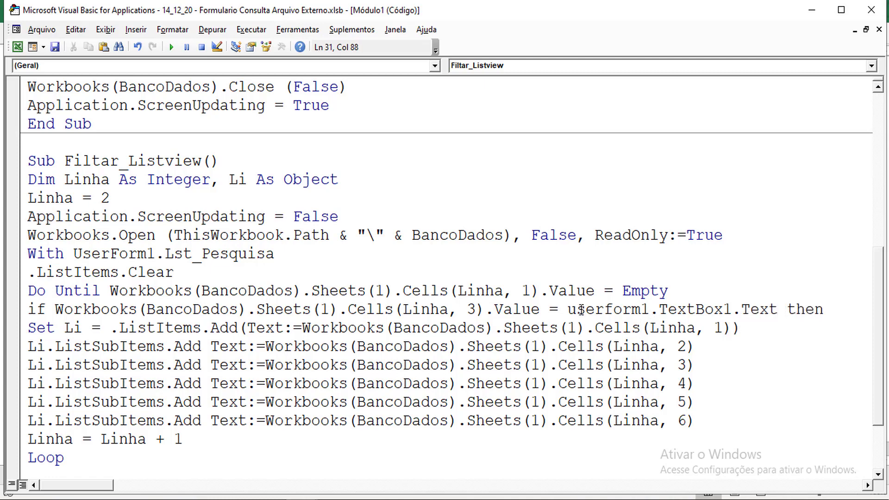
left_click_drag(54, 309, 838, 310)
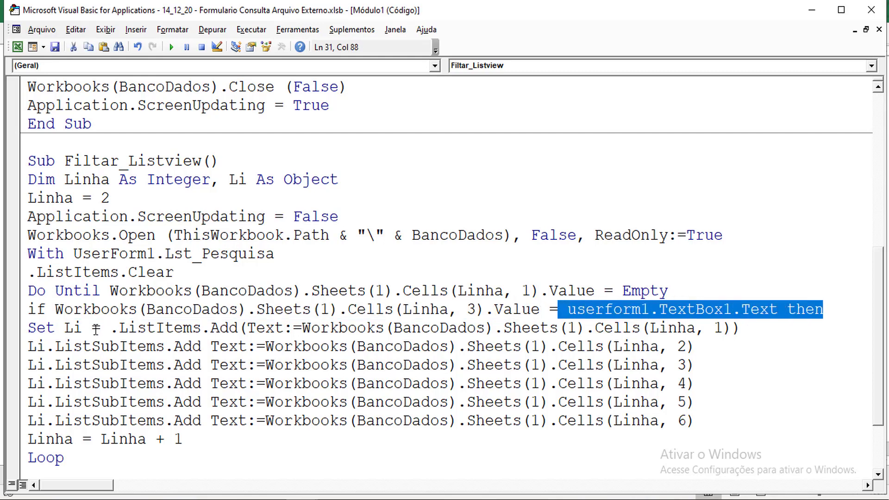
Insert 'End If' on a new line above 'Linha = Linha + 1'
mouse_move(28, 327)
left_mouse_down()
mouse_move(55, 347)
mouse_move(95, 420)
mouse_move(119, 420)
left_mouse_up()
scroll(119, 420, "down", 1)
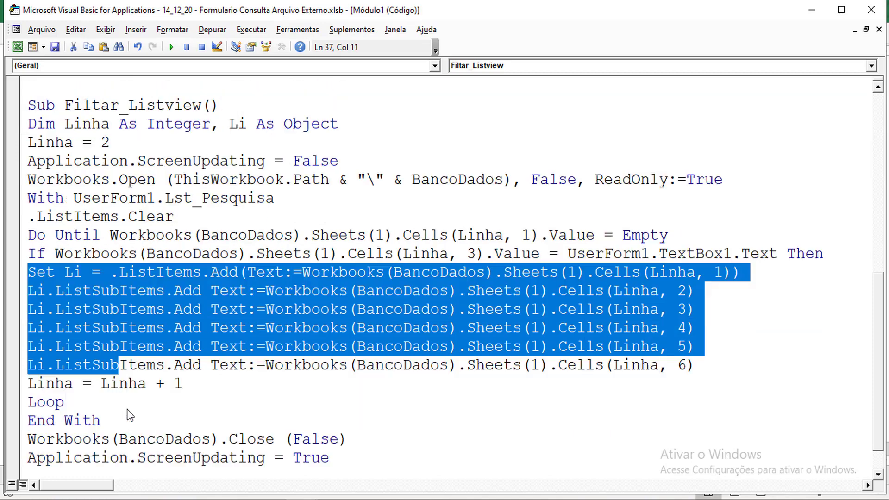
double_click(42, 254)
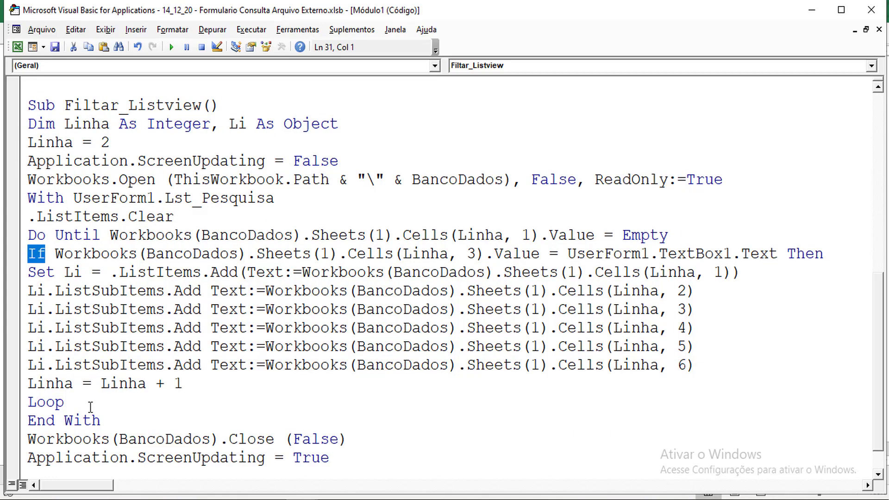
left_click(29, 384)
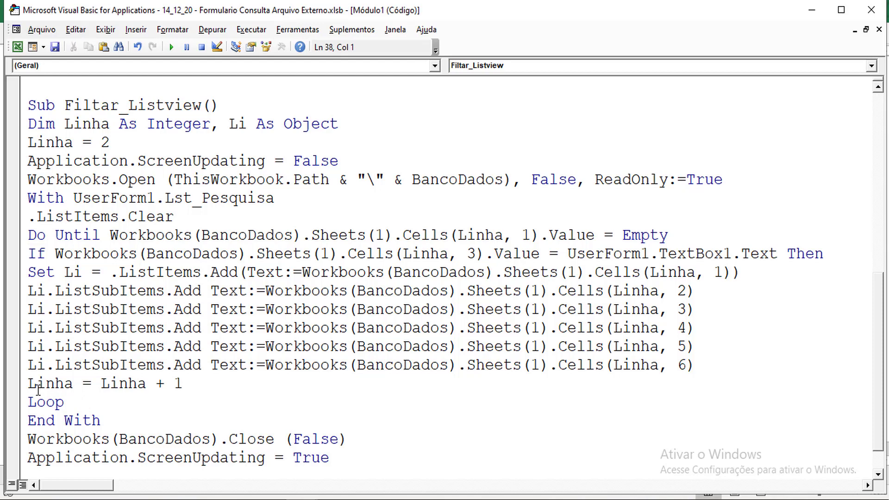
key("Return")
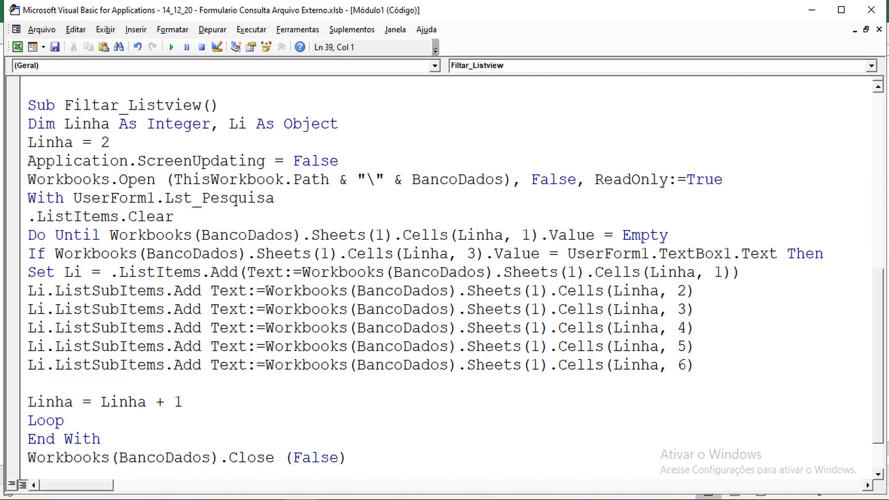
left_click(45, 385)
type("end if")
left_click(54, 346)
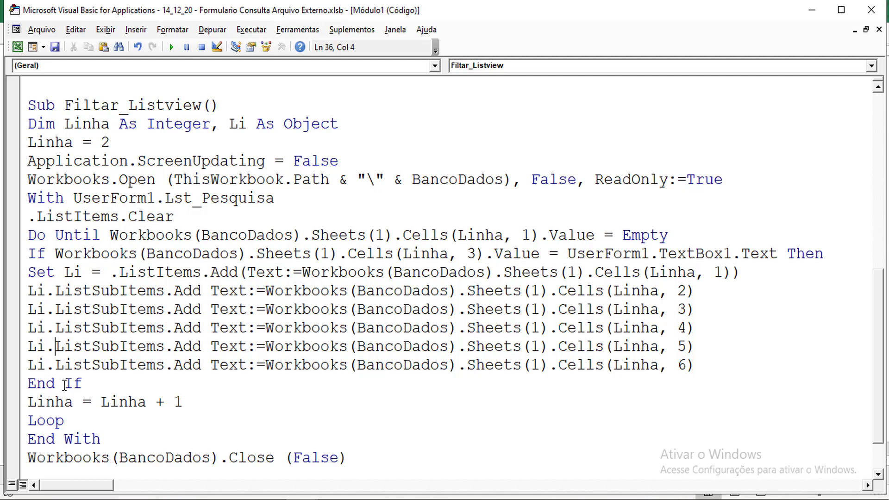
left_click_drag(82, 384, 48, 384)
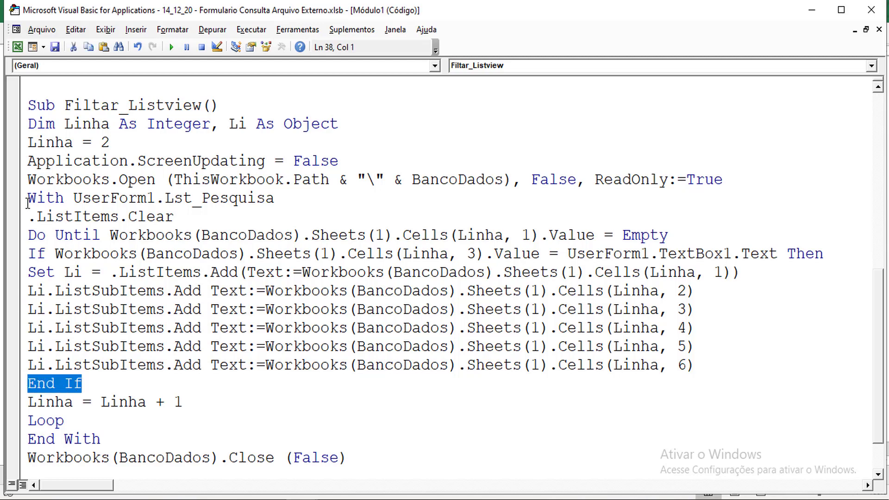
Check the opening If, then accidentally overwrite the routine name with 'p gvbnnmm'
left_click(32, 254)
double_click(36, 254)
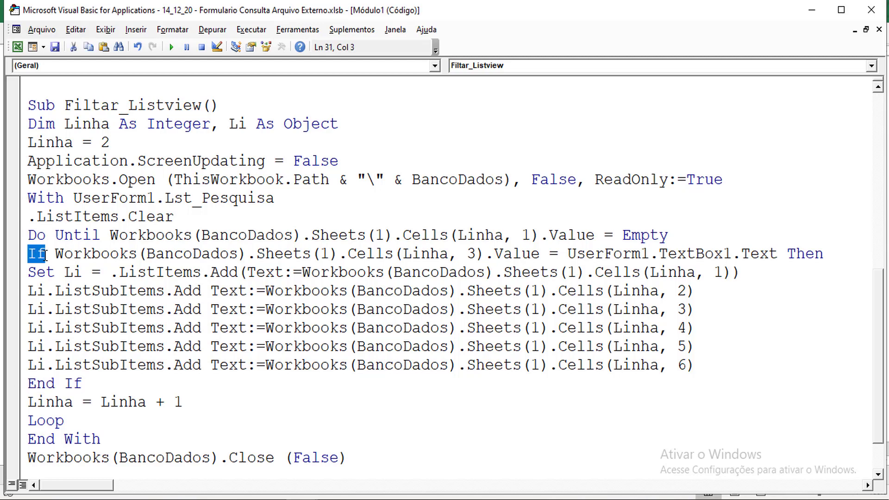
left_click(121, 346)
left_click_drag(200, 105, 64, 104)
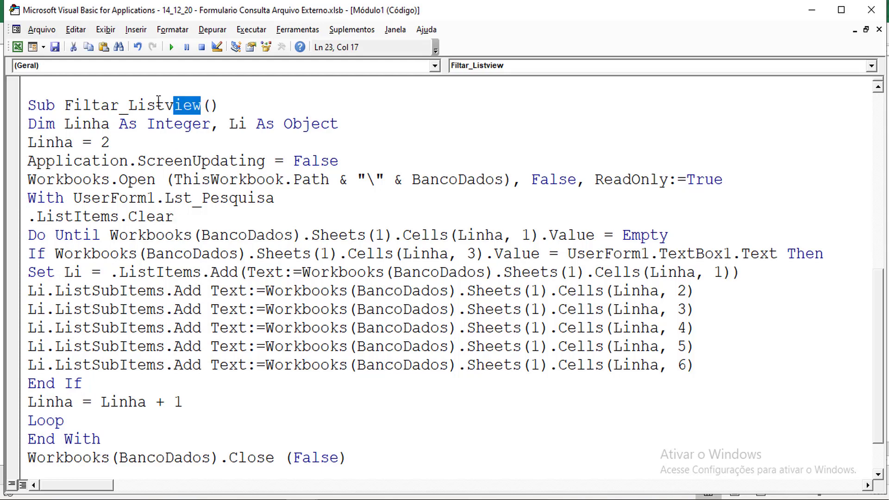
type("p gvbnnmm")
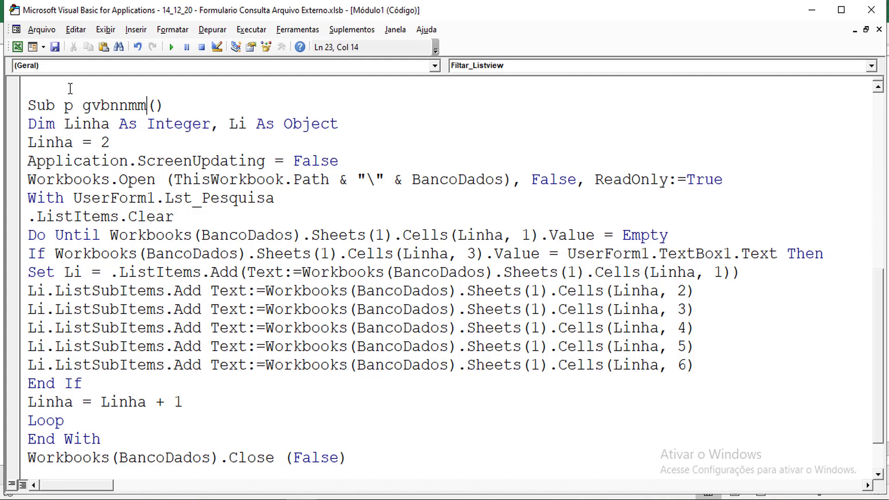
Restore the routine name, make TextBox1's AfterUpdate call Filtar_Listview, and run UserForm1
key("ctrl+z")
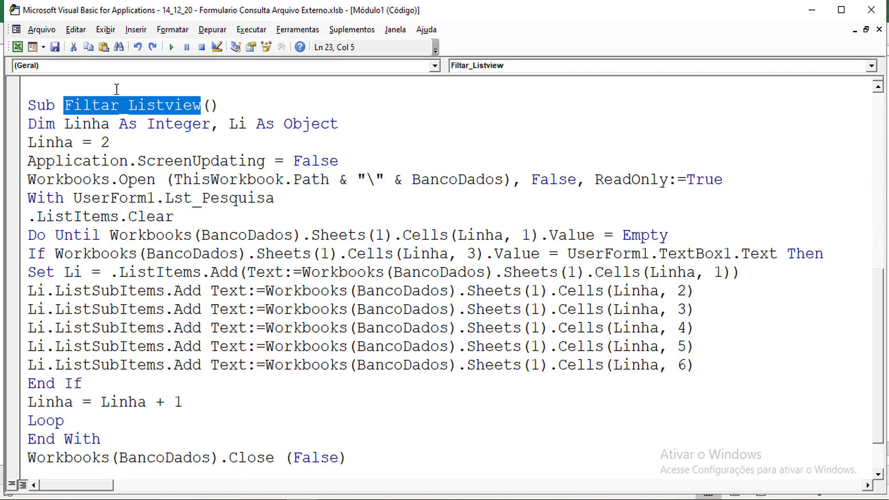
left_click(106, 29)
left_click(152, 197)
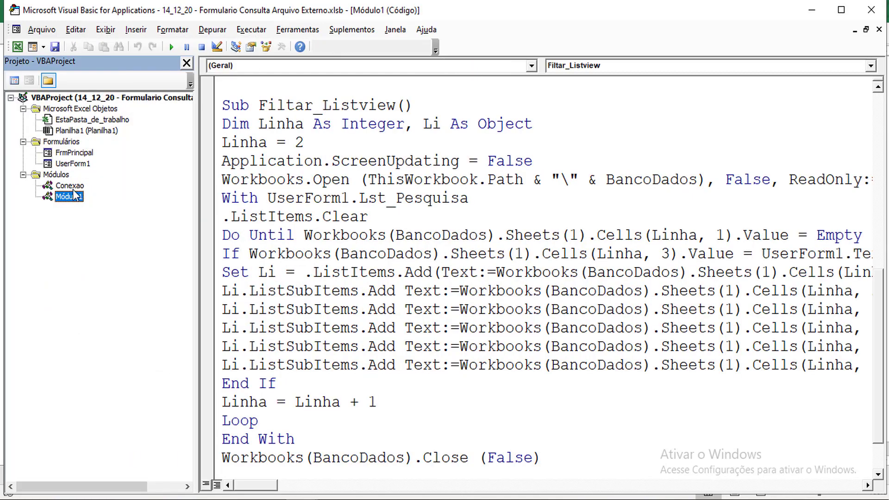
double_click(73, 163)
left_click(492, 132)
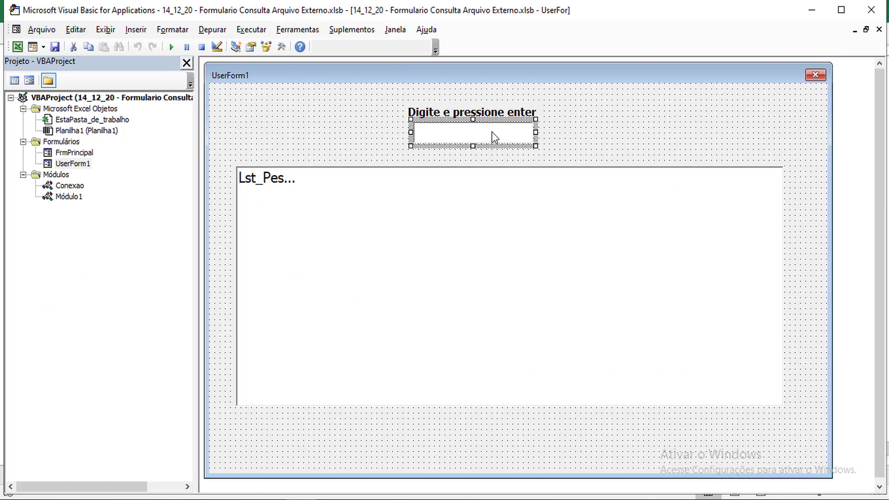
double_click(481, 132)
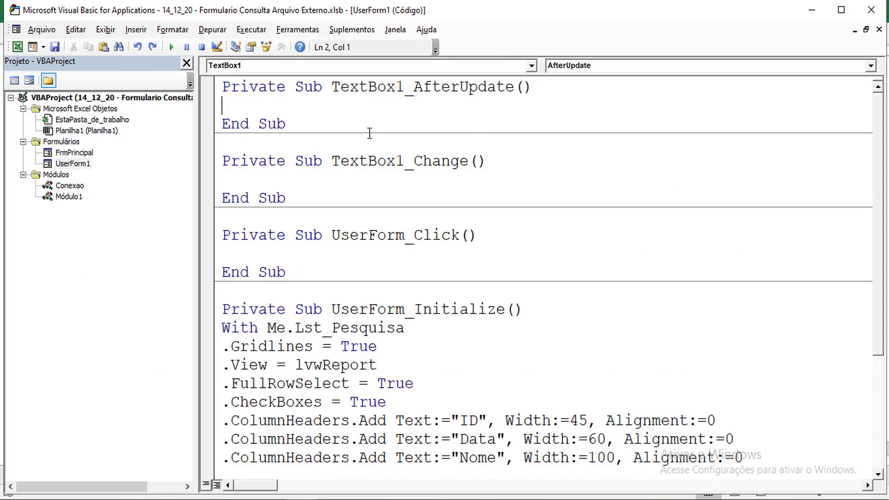
type("call ")
type("Filtar_Listview")
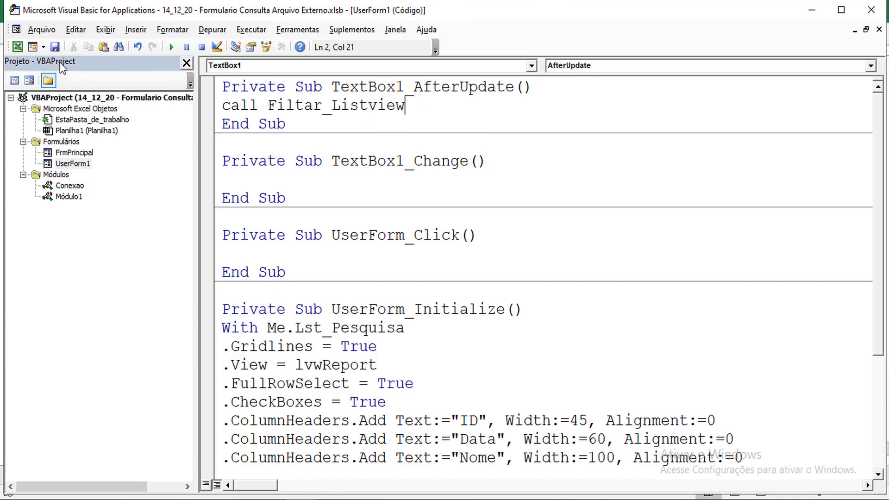
left_click(172, 46)
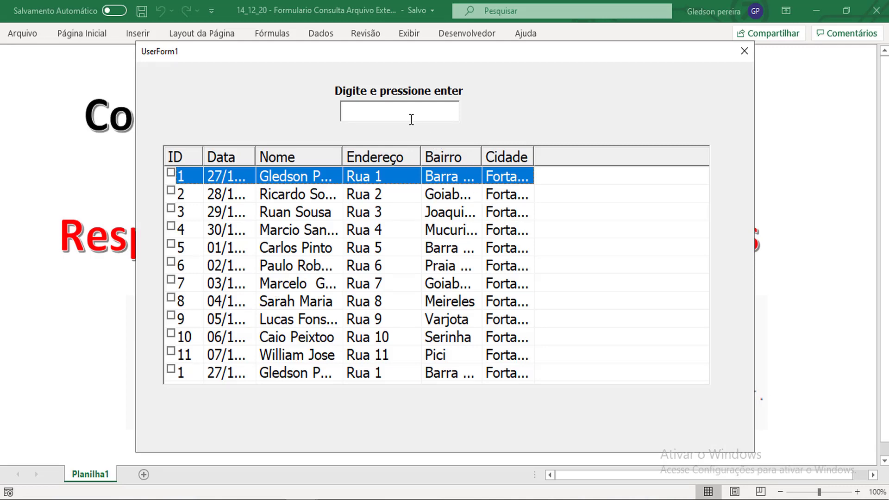
Enter a person's first name in the search box and submit it
left_click(411, 119)
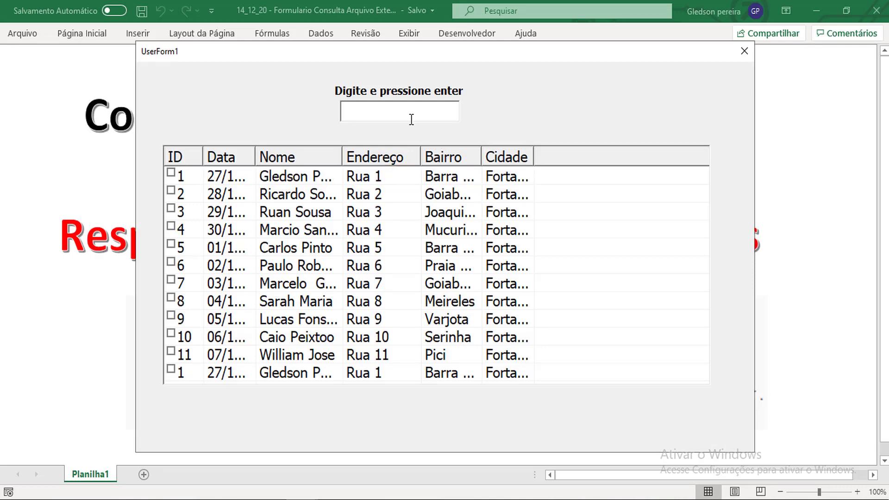
type("ggl")
key("BackSpace")
key("BackSpace")
type("lrf")
key("Left")
key("Left")
key("Delete")
key("Delete")
type("r")
key("Left")
key("Delete")
type("ed")
type("son")
key("Return")
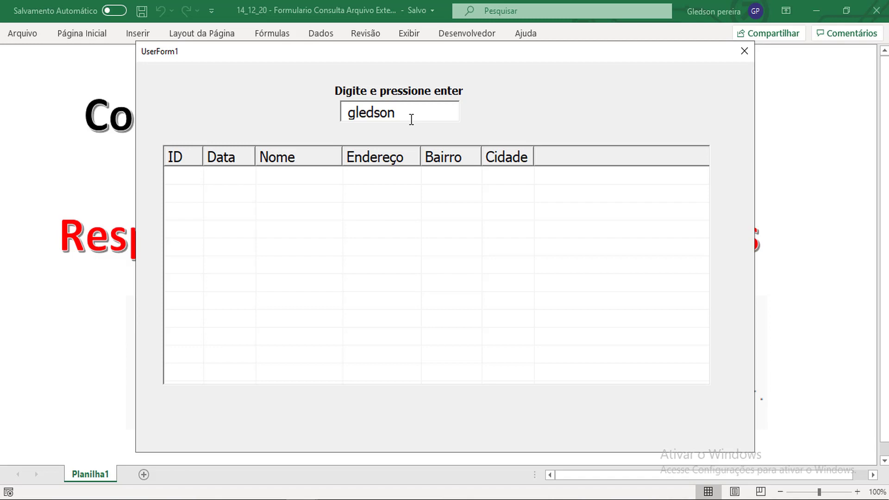
Add the surname, capitalise both names, resubmit, and widen the Nome column
left_click_drag(407, 119, 348, 118)
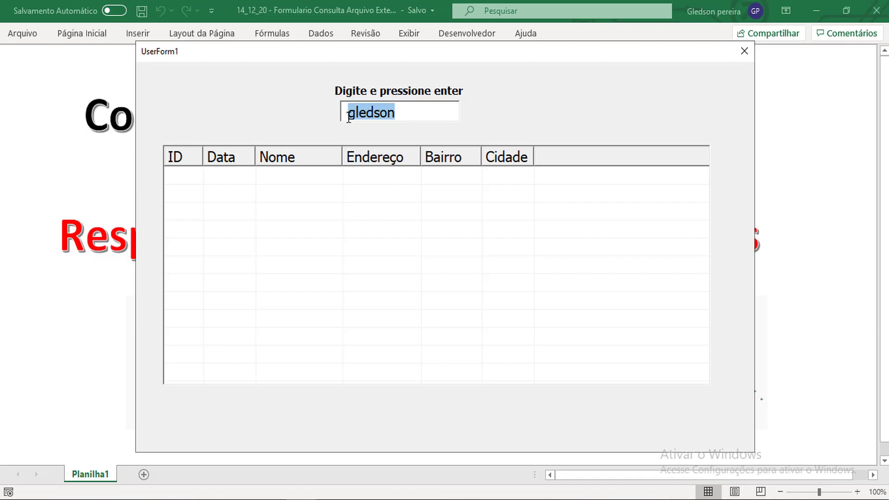
left_click(418, 111)
type("pere")
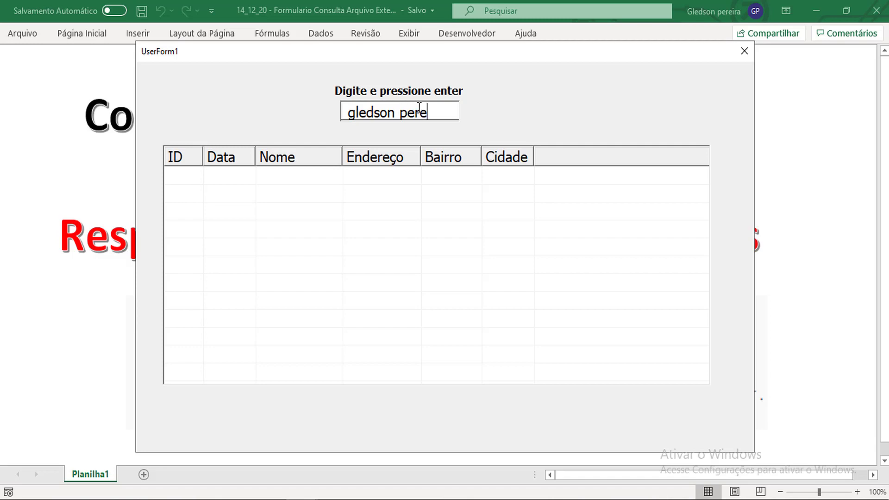
type("ira")
key("Return")
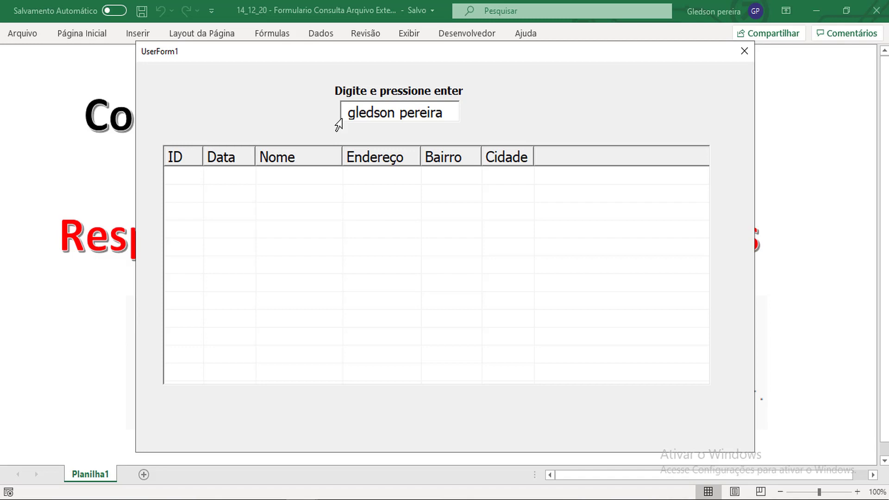
left_click_drag(357, 114, 343, 112)
type("G")
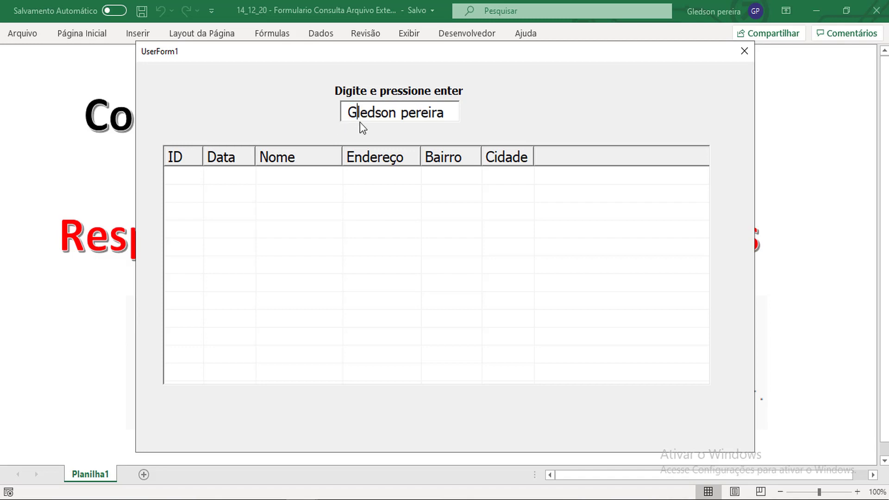
left_click_drag(401, 114, 409, 115)
type("P")
key("Return")
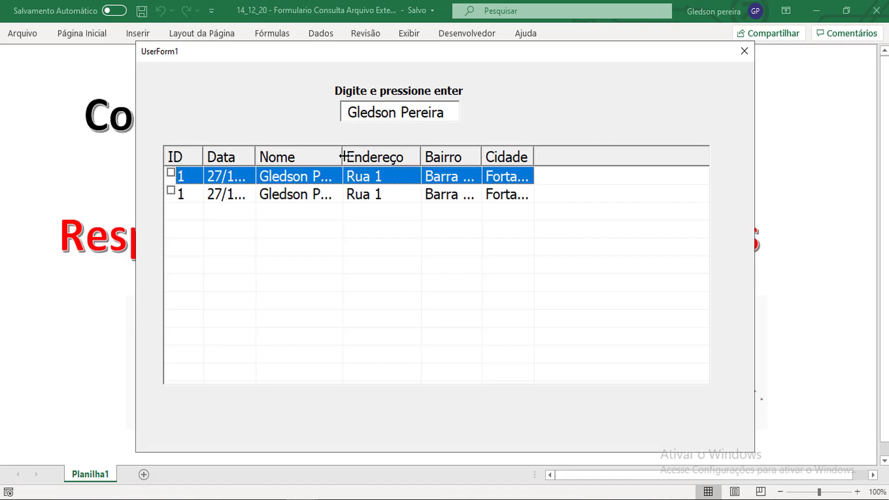
left_click_drag(343, 157, 399, 157)
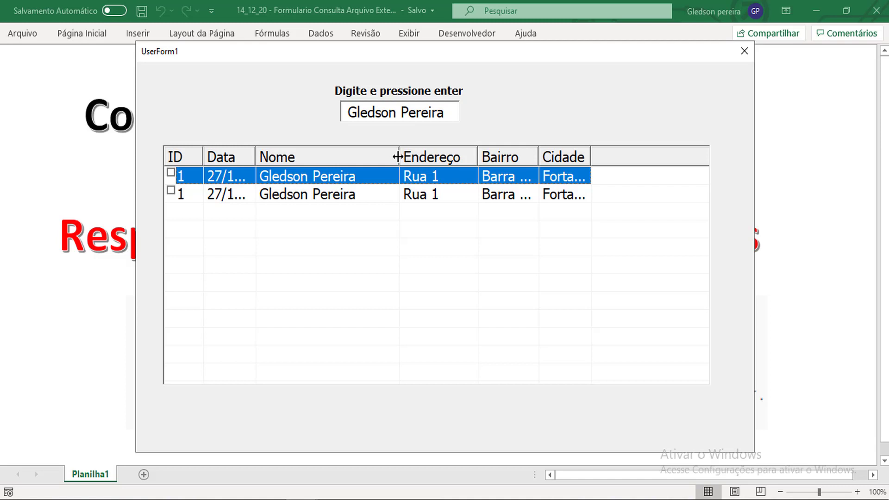
Close the form and jump from TextBox1's AfterUpdate call to the Filtar_Listview code
left_click(745, 54)
double_click(440, 134)
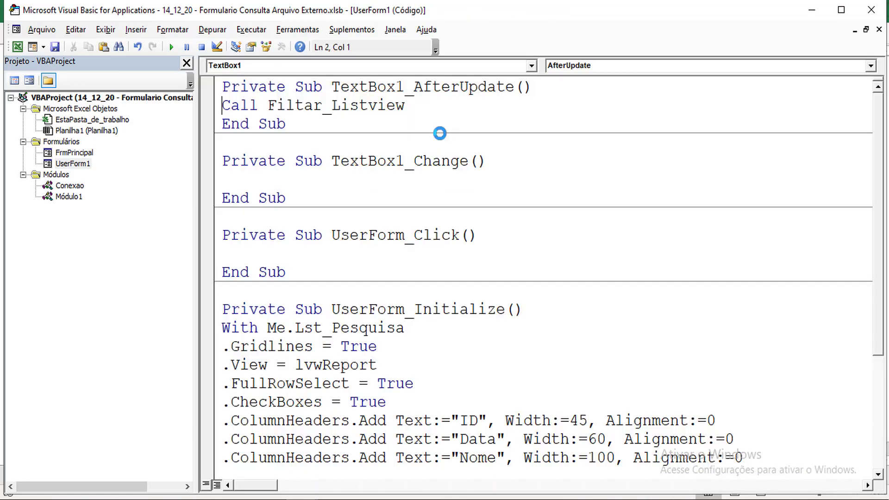
left_click_drag(269, 106, 424, 107)
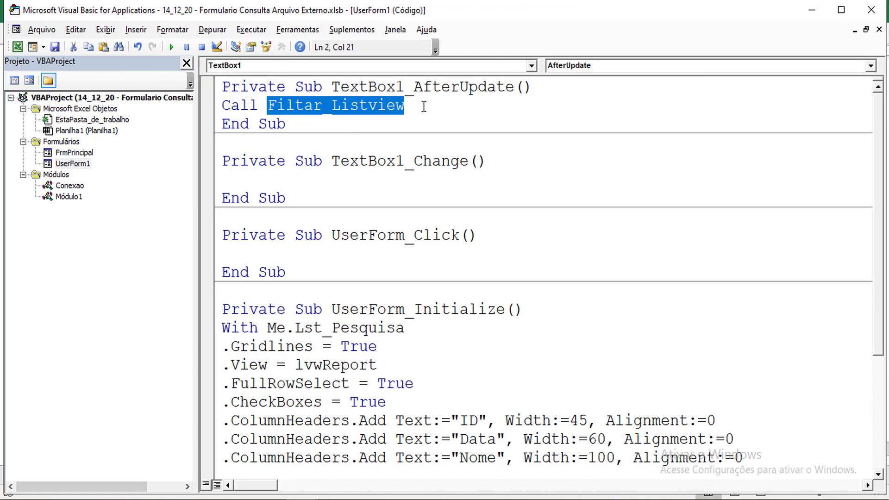
right_click(390, 110)
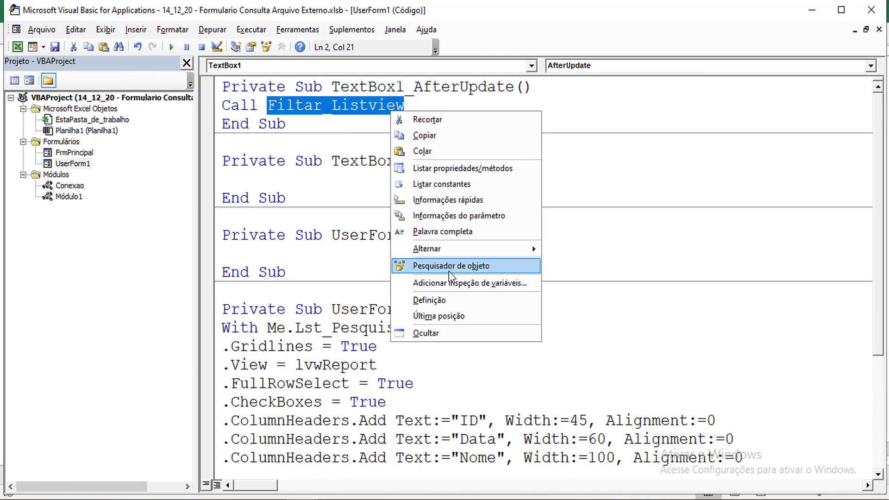
left_click(451, 301)
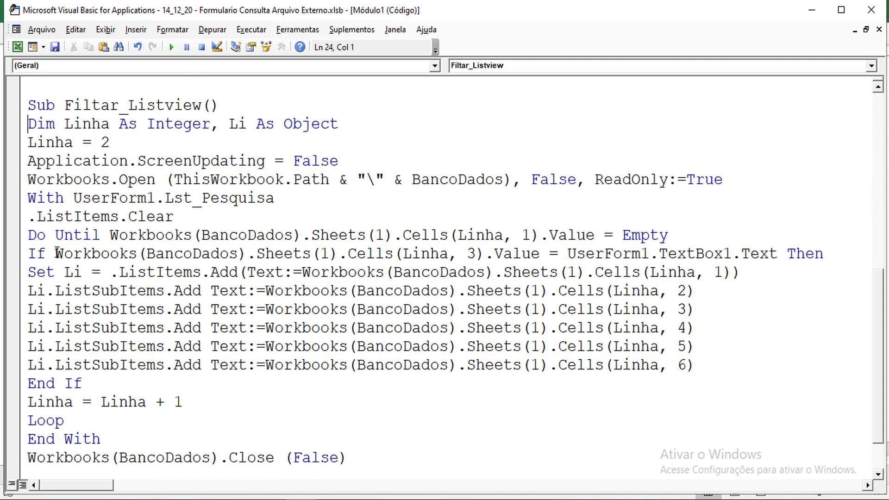
Wrap the column 3 cell value on the If line in UCase( )
left_click_drag(56, 253, 542, 250)
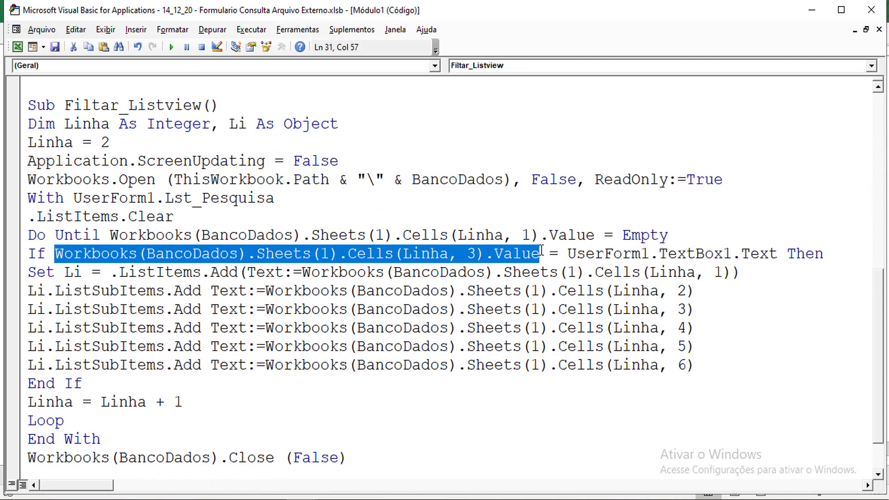
left_click(86, 277)
left_click_drag(55, 253, 540, 254)
left_click(55, 254)
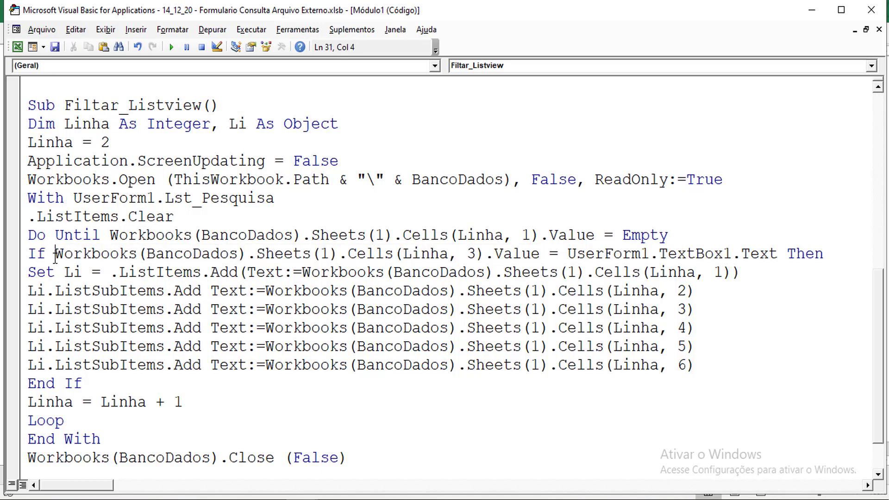
type("ucase")
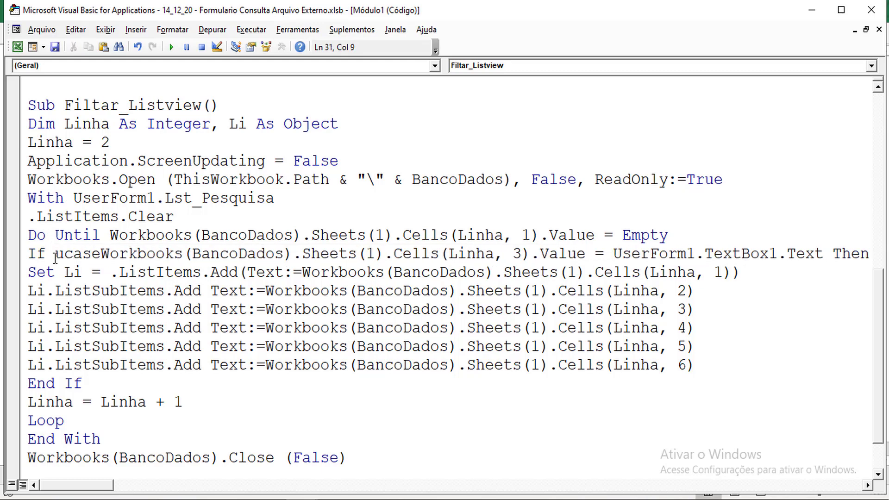
type("(")
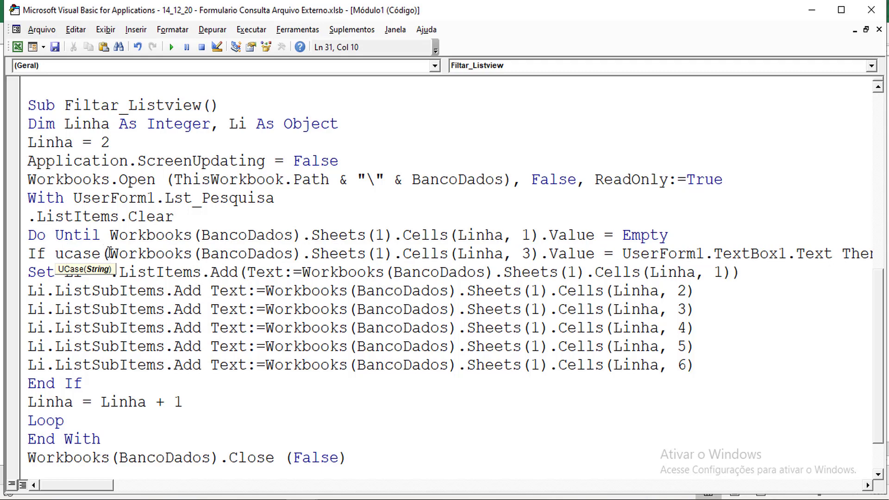
left_click_drag(109, 254, 595, 258)
left_click(595, 258)
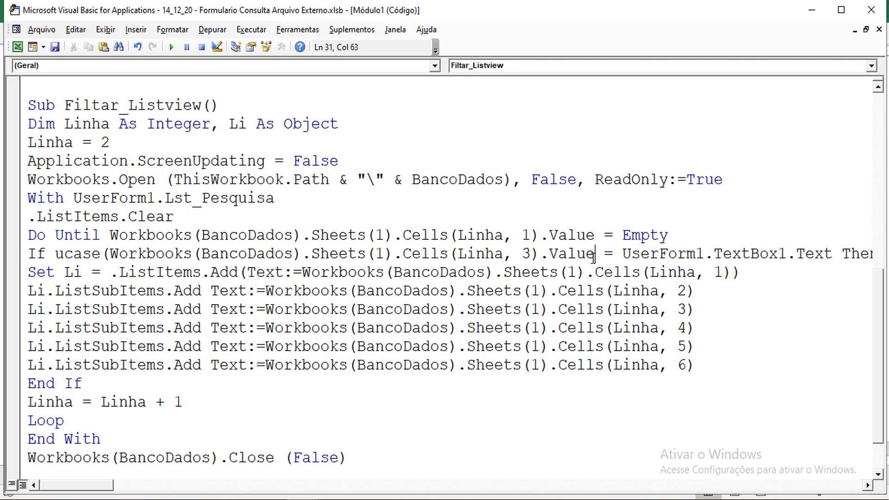
type(")")
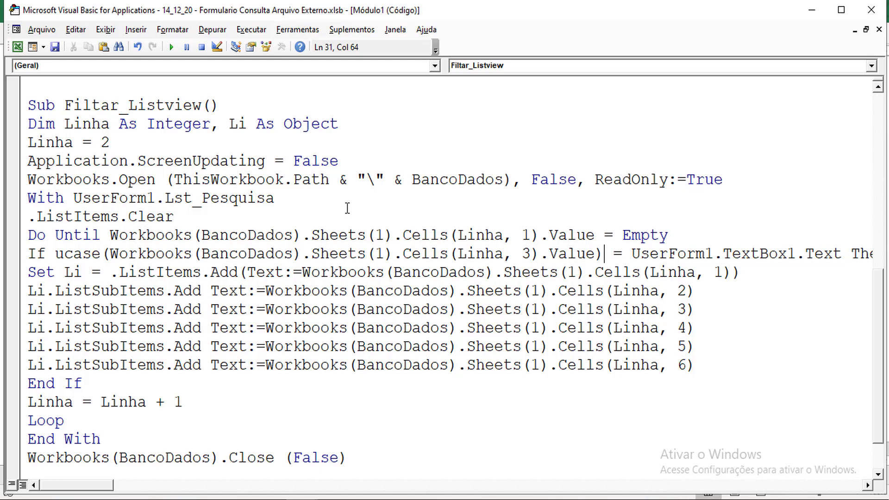
Wrap UserForm1.TextBox1.Text in UCase( ) and run Filtar_Listview with F5
left_click(632, 254)
left_click_drag(632, 253, 841, 254)
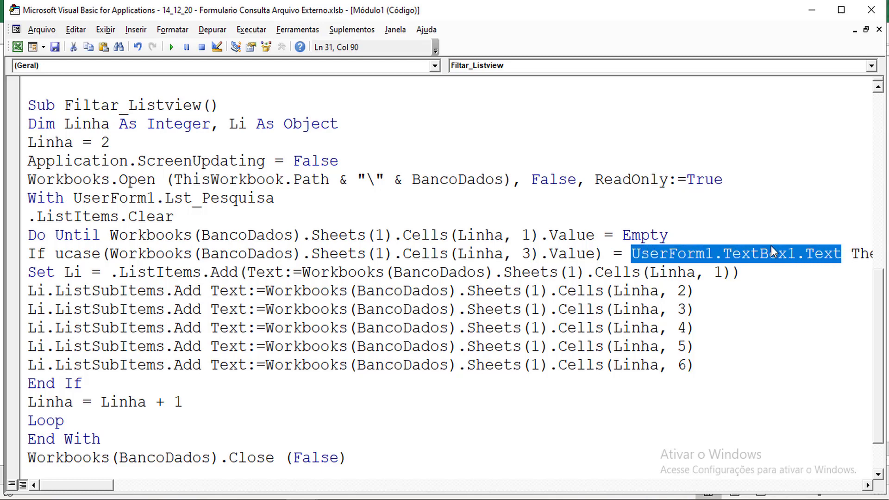
left_click(632, 253)
type("u")
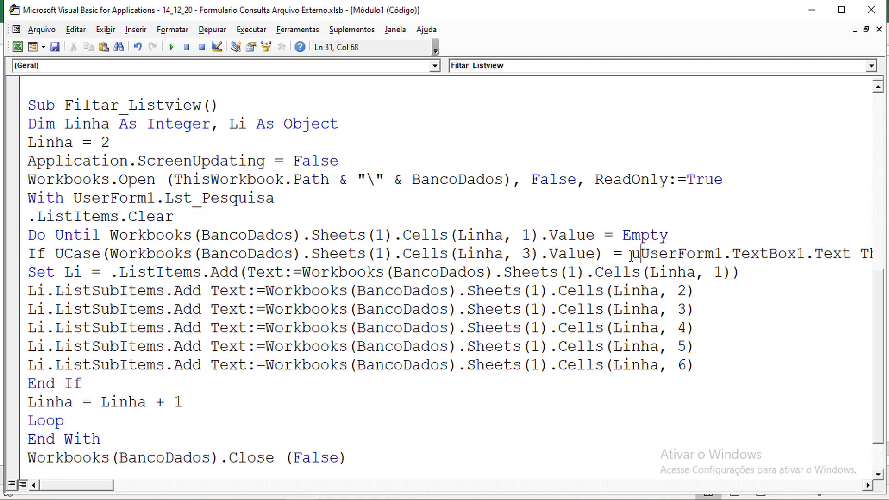
type("case(")
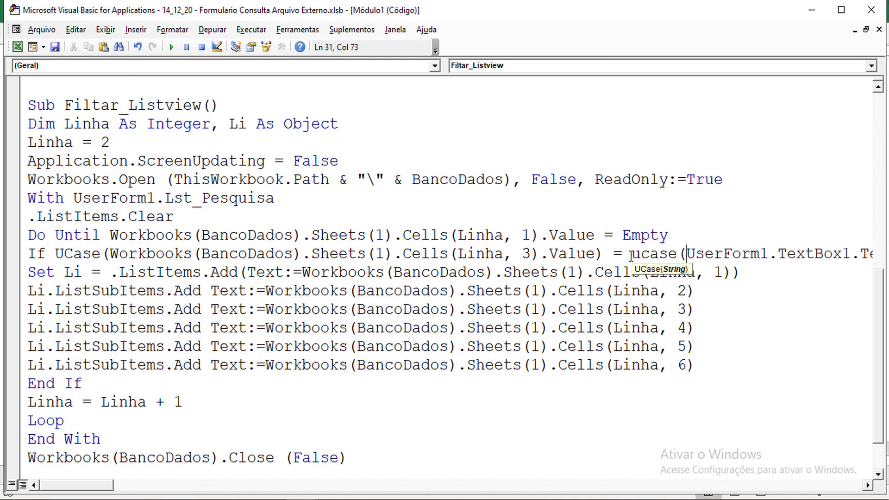
left_click(225, 486)
left_click_drag(224, 487, 122, 487)
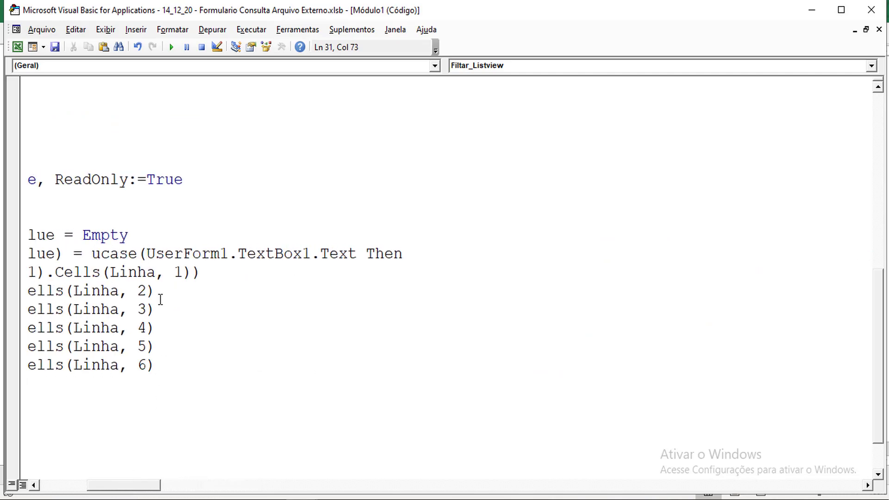
left_click_drag(147, 254, 358, 254)
left_click(357, 254)
type(")")
left_click(341, 197)
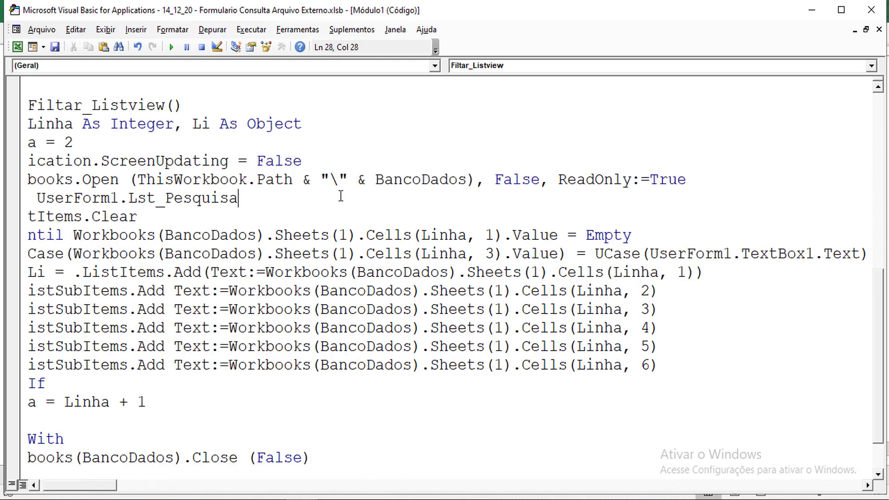
key("F5")
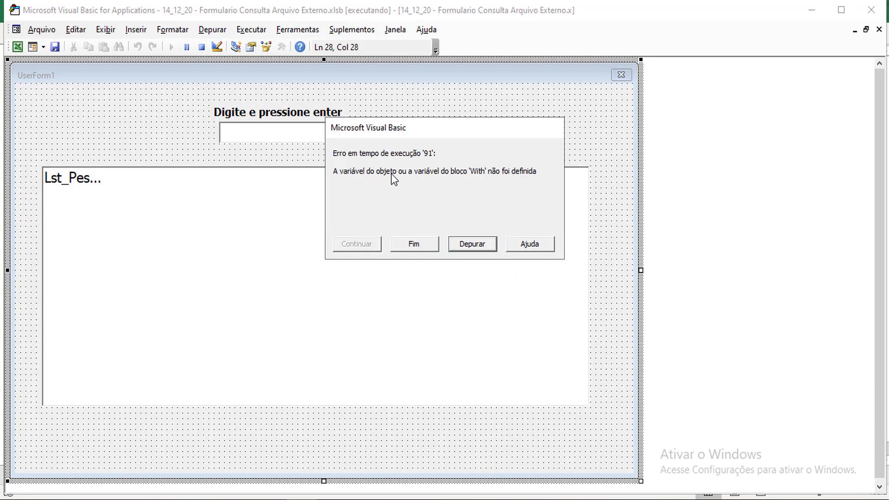
Debug and reset runtime error 91, then reopen UserForm1 from Project Explorer and run it
left_click(469, 243)
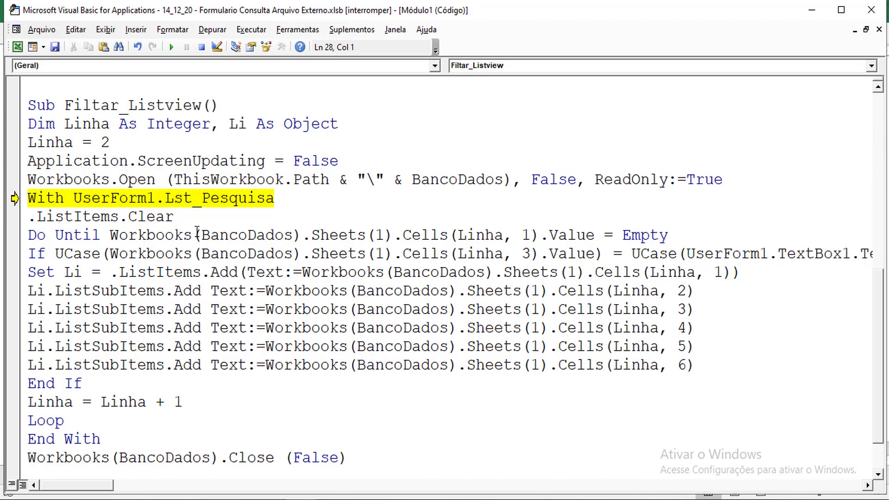
left_click(202, 48)
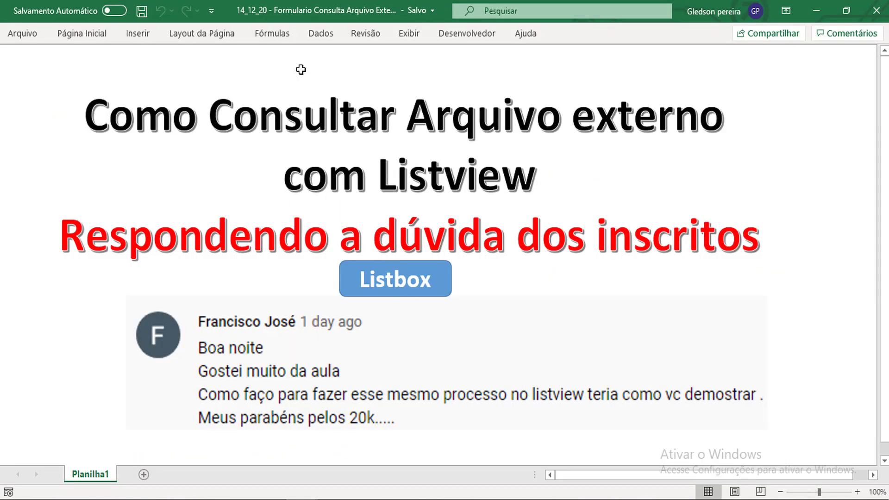
left_click(467, 33)
left_click(28, 63)
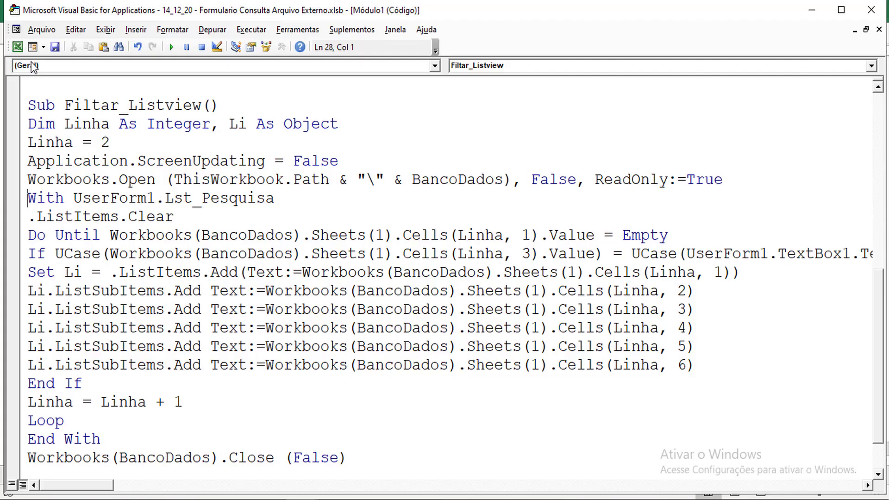
left_click(105, 29)
left_click(149, 192)
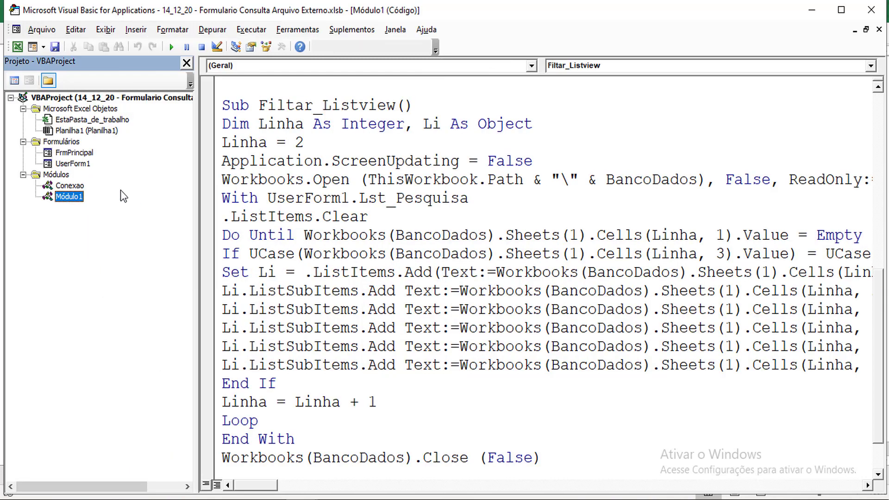
double_click(76, 164)
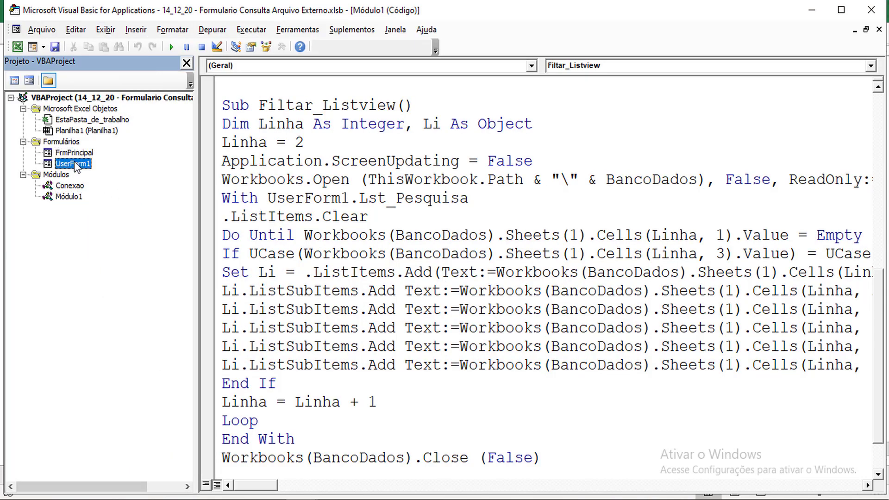
left_click(171, 46)
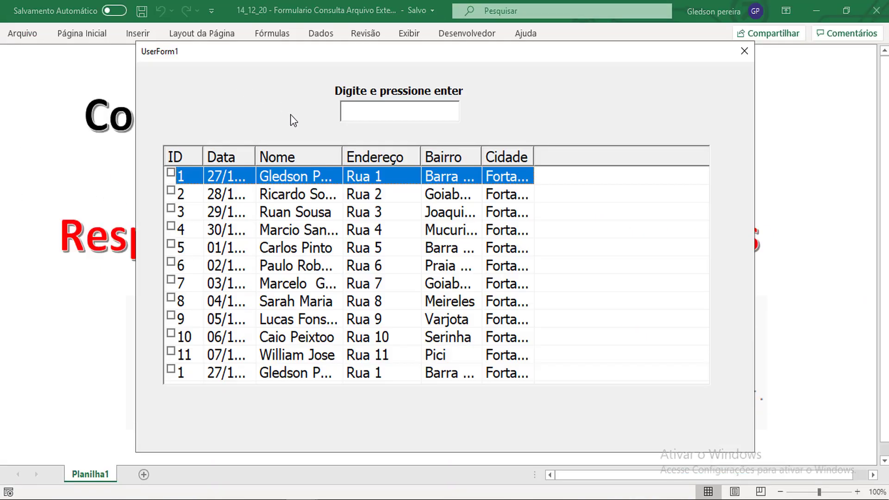
left_click(413, 112)
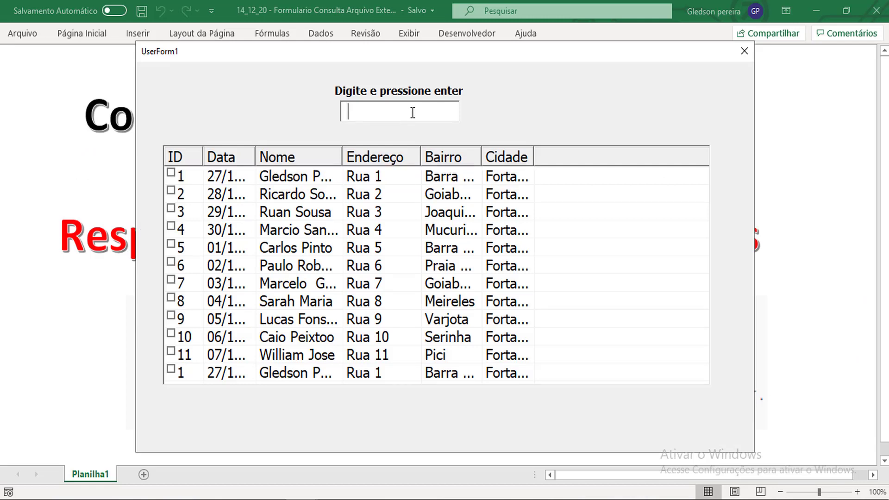
Search a person's full name in lowercase to get two matches, then widen the Nome column
type("gledson per")
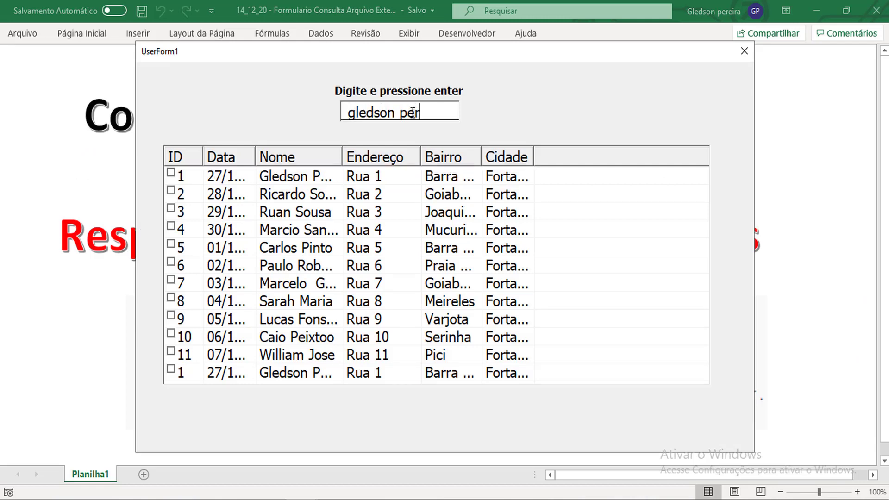
type("eira")
key("Return")
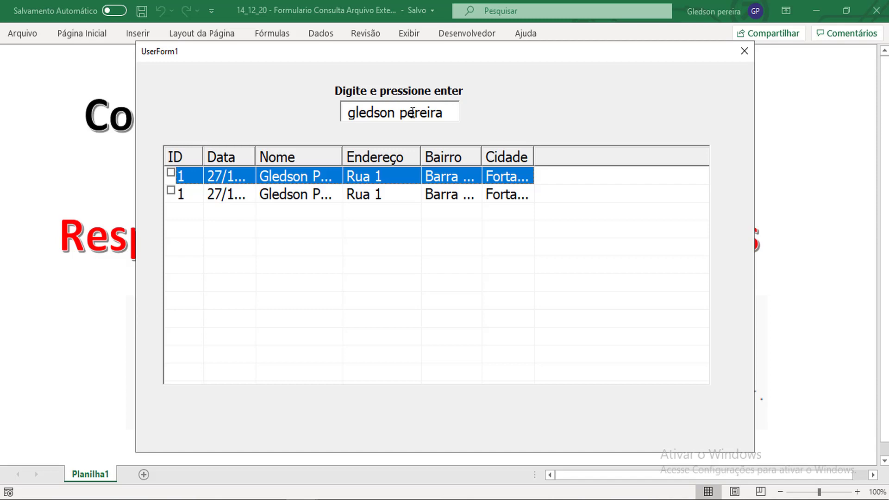
left_click_drag(342, 156, 403, 156)
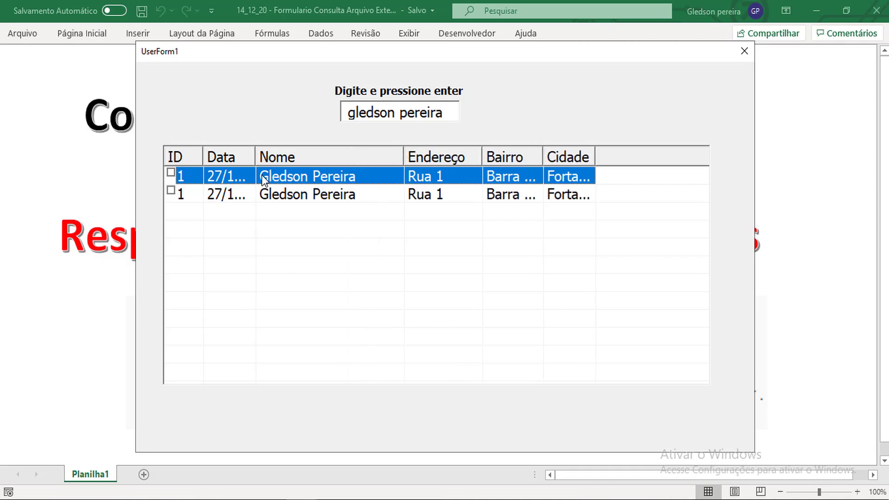
left_click(429, 122)
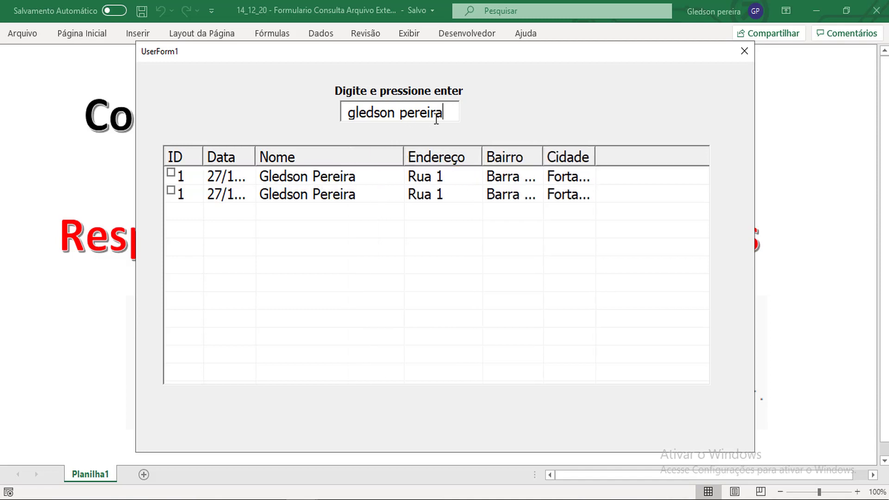
key("Return")
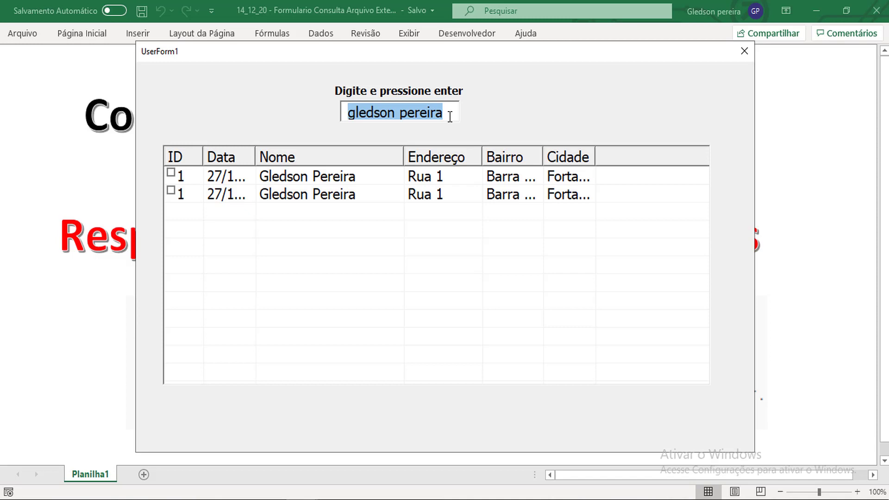
Search by surname only, which lists no records, then close UserForm1
left_click(456, 104)
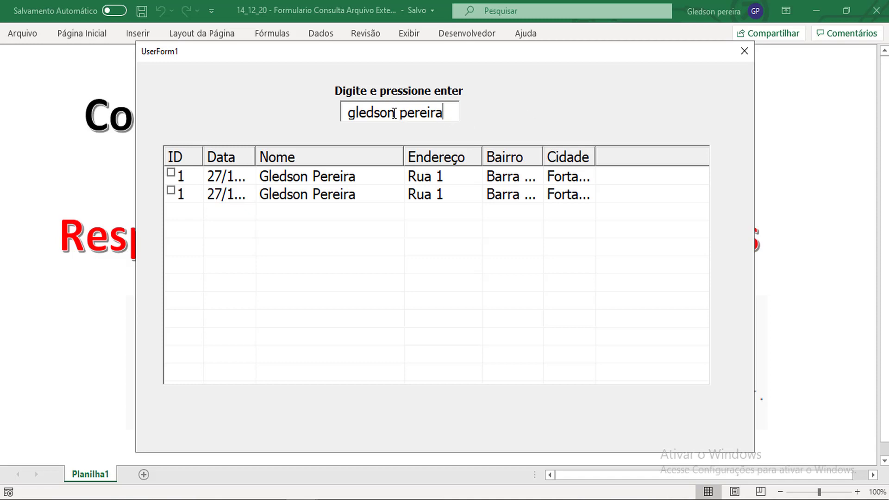
left_click_drag(396, 113, 313, 117)
key("BackSpace")
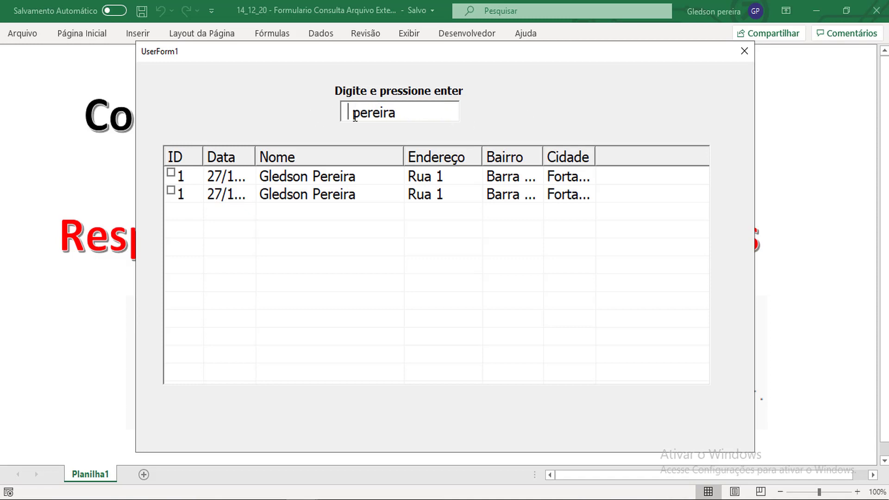
left_click_drag(394, 114, 386, 116)
type("a")
key("Return")
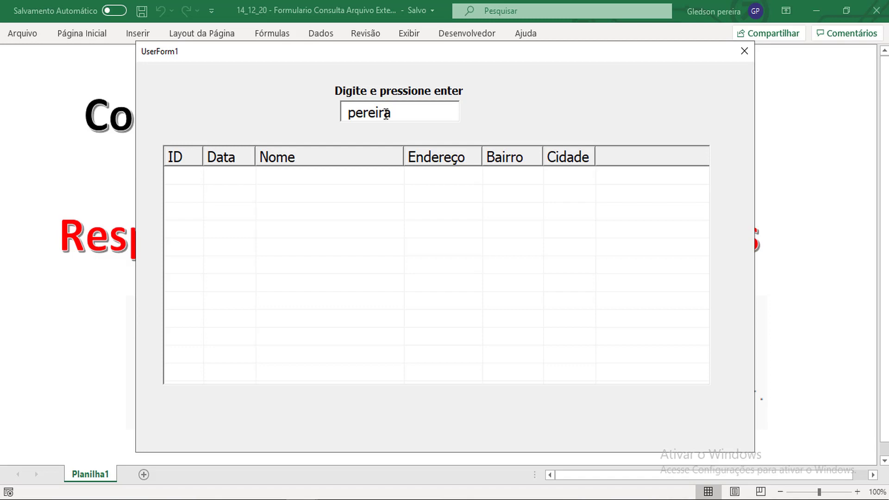
left_click(744, 51)
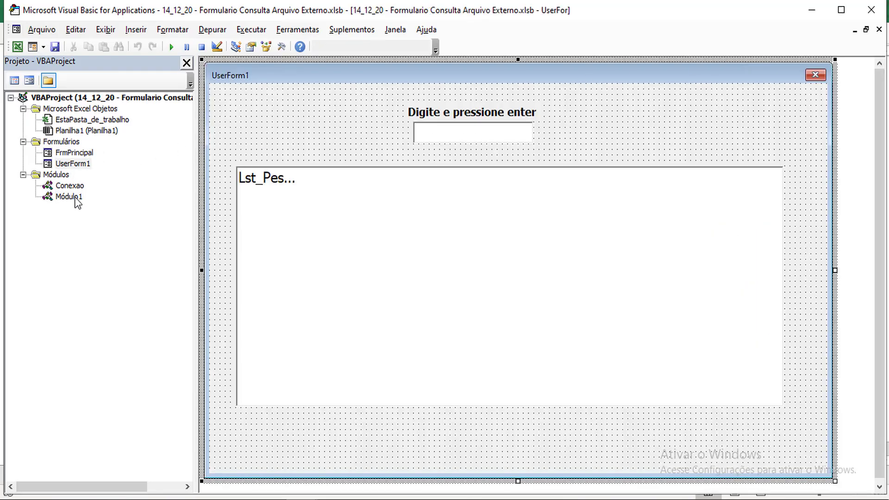
In Módulo1's Filtar_Listview, insert instr( right after If on line 31
double_click(68, 197)
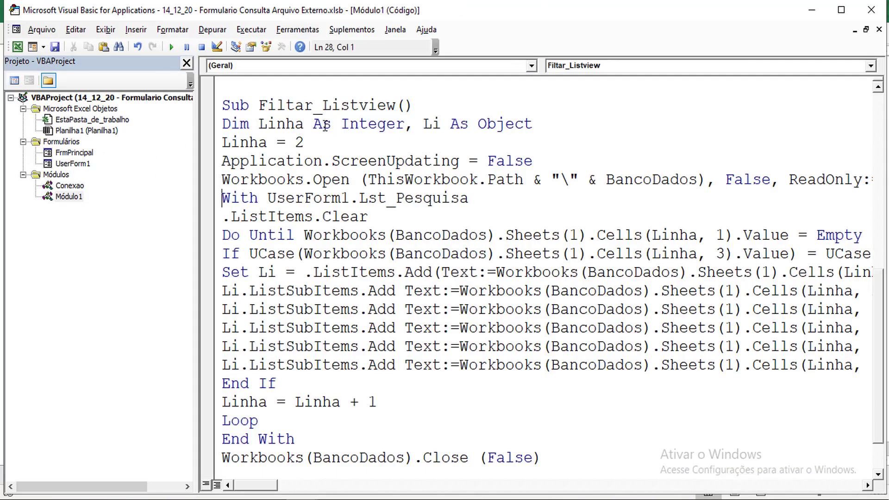
left_click_drag(258, 106, 395, 105)
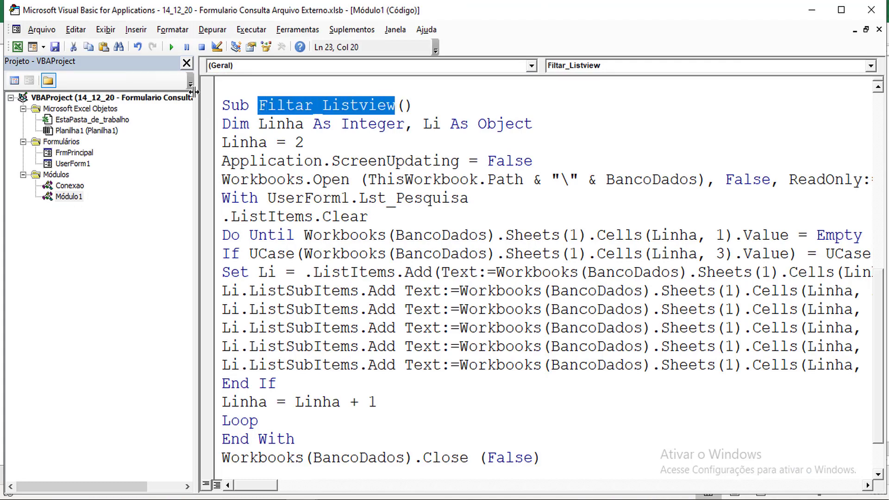
left_click(186, 63)
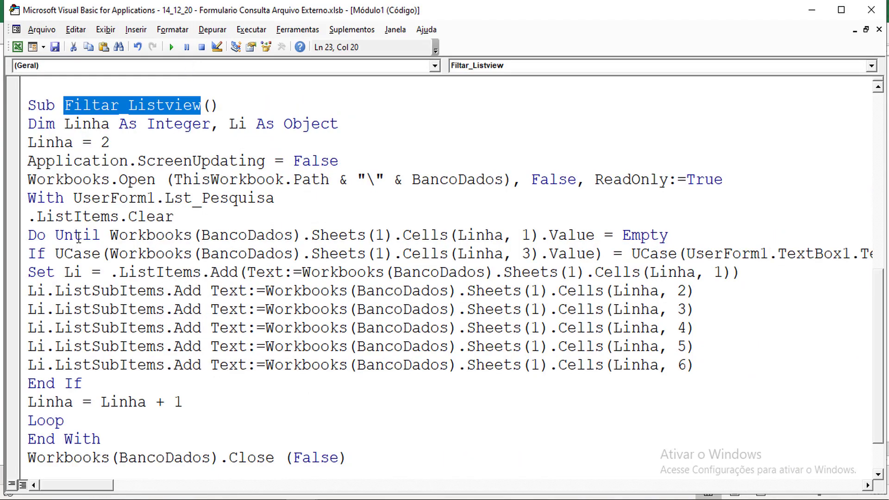
left_click_drag(28, 254, 595, 255)
left_click(493, 290)
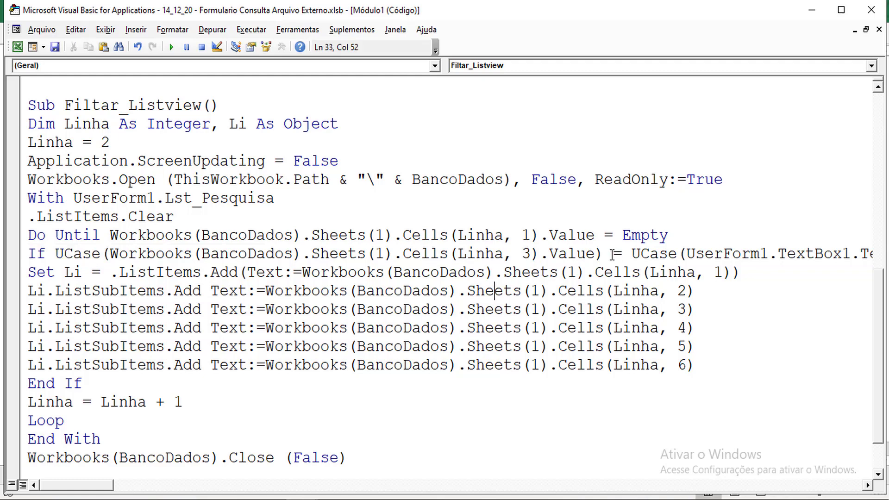
left_click(53, 255)
type("instr")
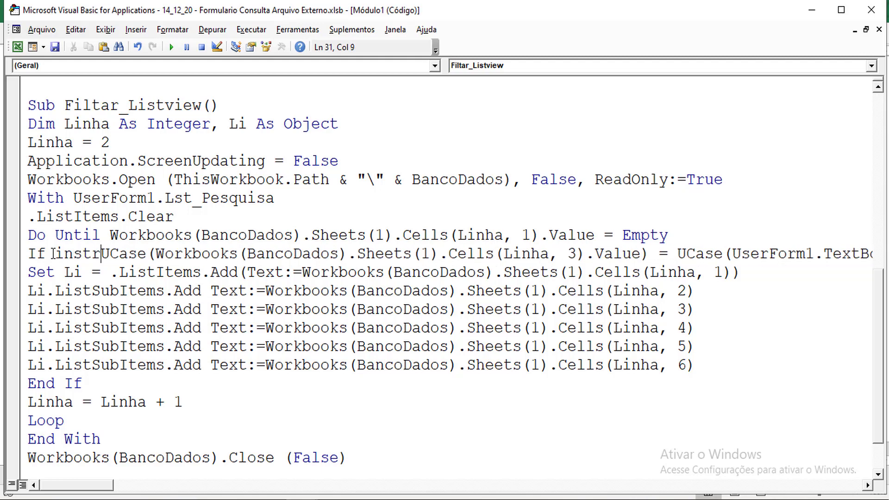
type("(")
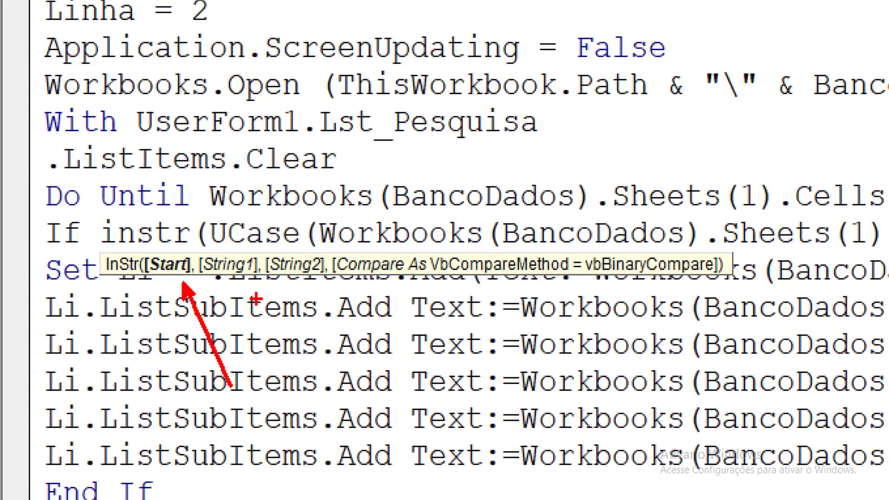
Review the InStr parameter tooltip over the edited If line
left_click_drag(243, 278, 297, 370)
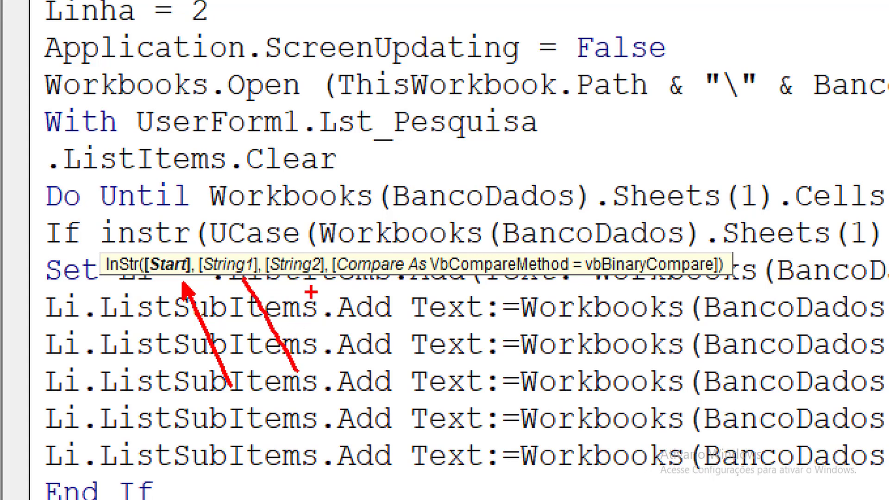
left_click_drag(318, 260, 367, 225)
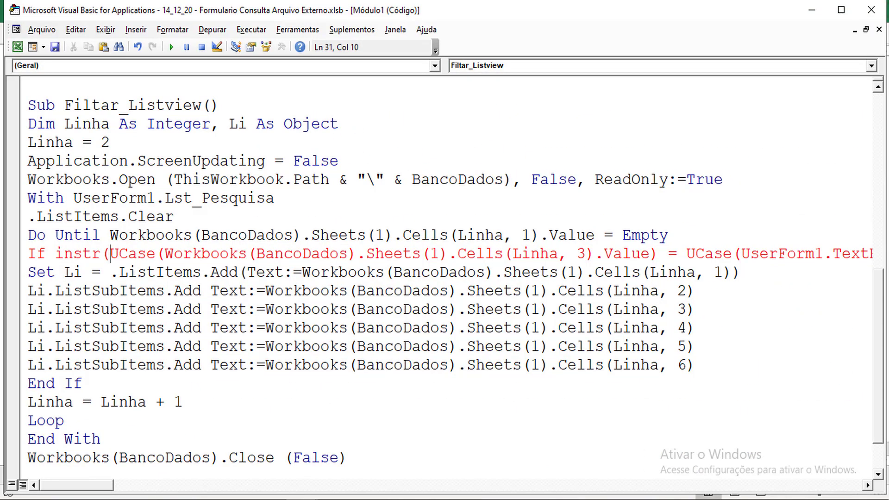
Add 1, as InStr's start argument, replace the = with a comma, and break the line
type("1,")
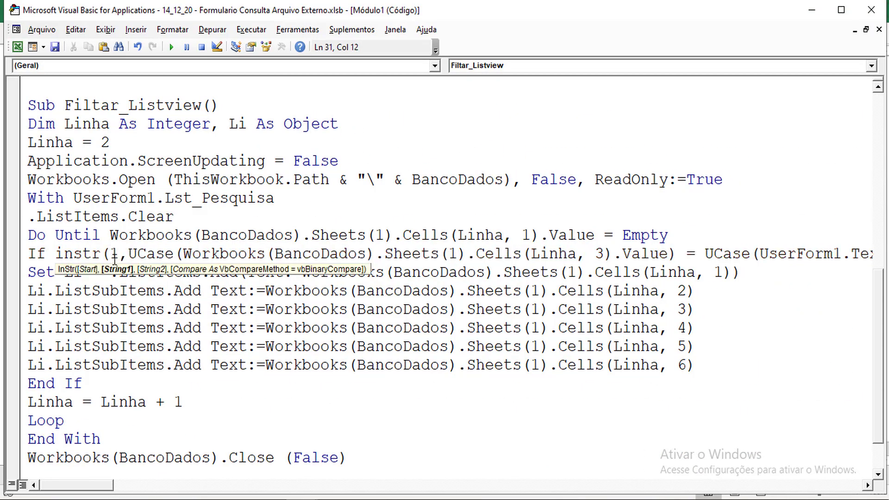
left_click_drag(128, 254, 676, 253)
double_click(691, 254)
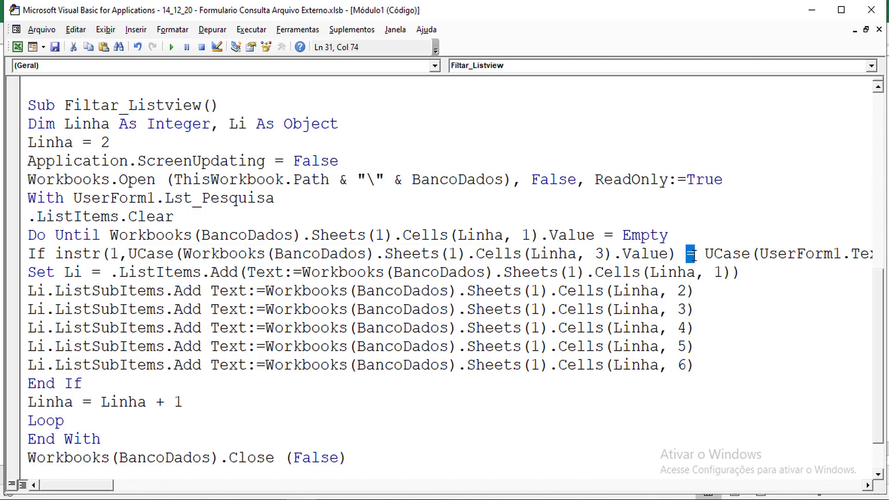
key("Delete")
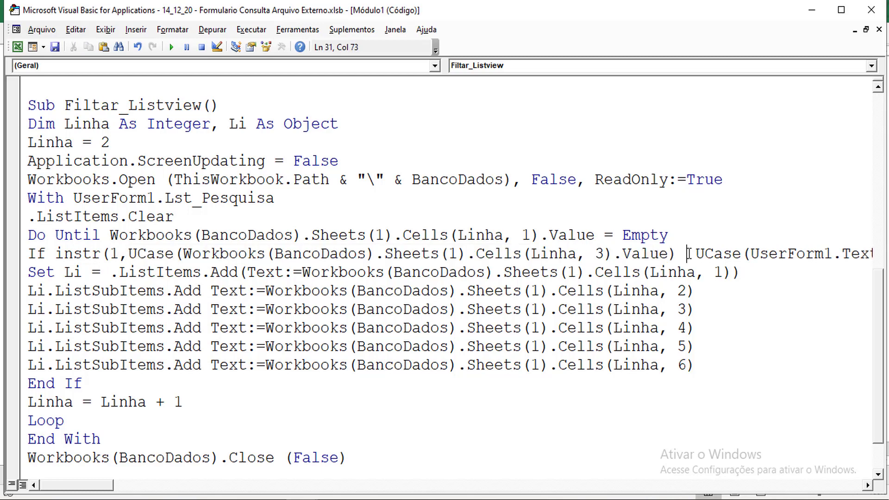
left_click(677, 254)
type(", _")
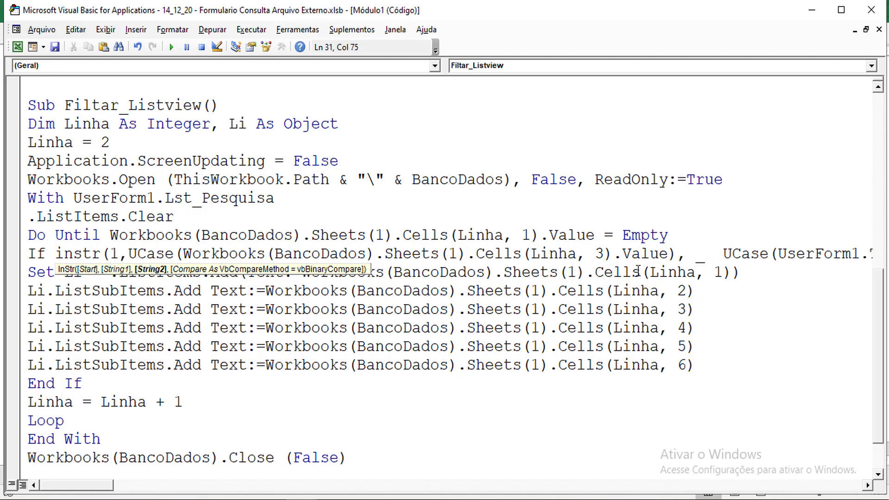
key("Return")
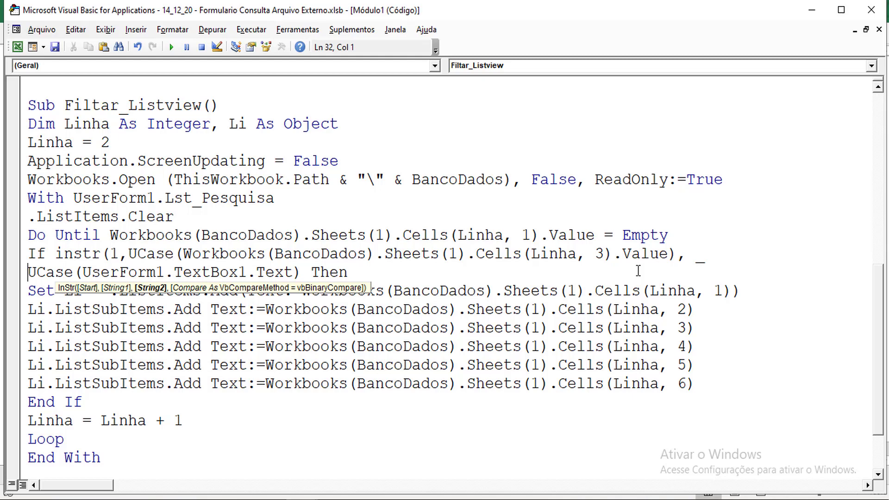
Append >0 and add the missing closing parenthesis so the InStr condition compiles
left_click(304, 272)
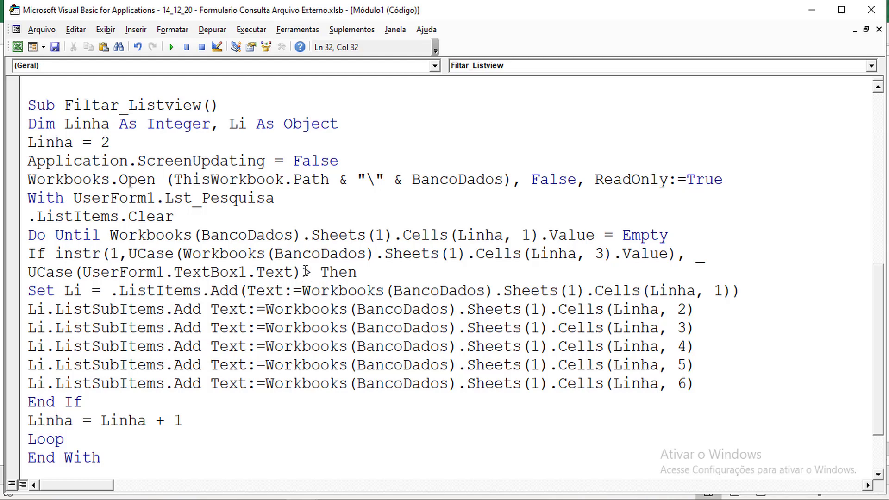
type("0")
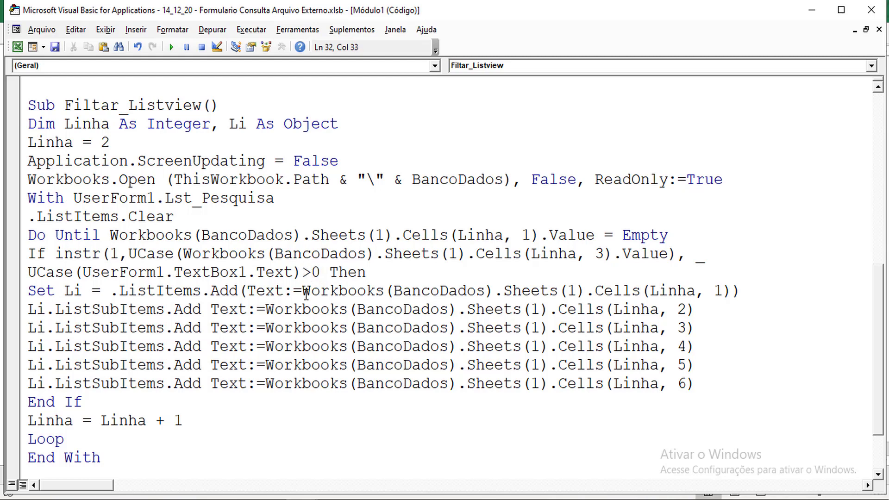
left_click(308, 307)
key("Return")
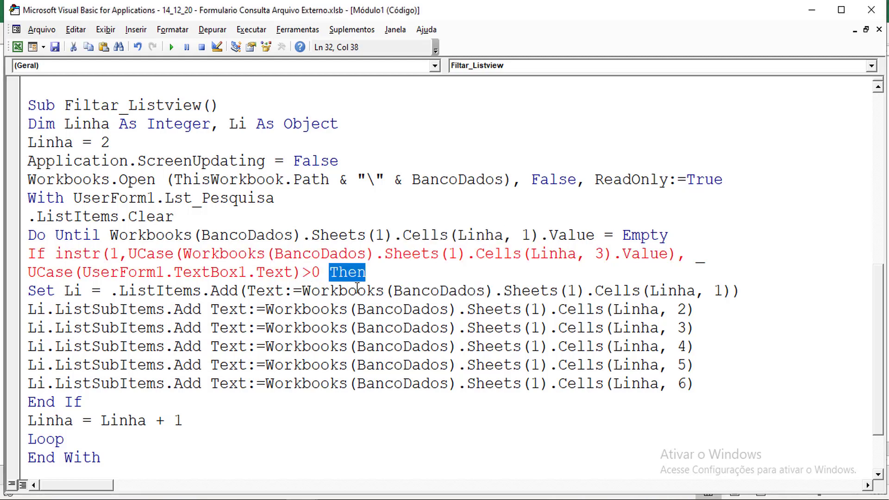
left_click(302, 275)
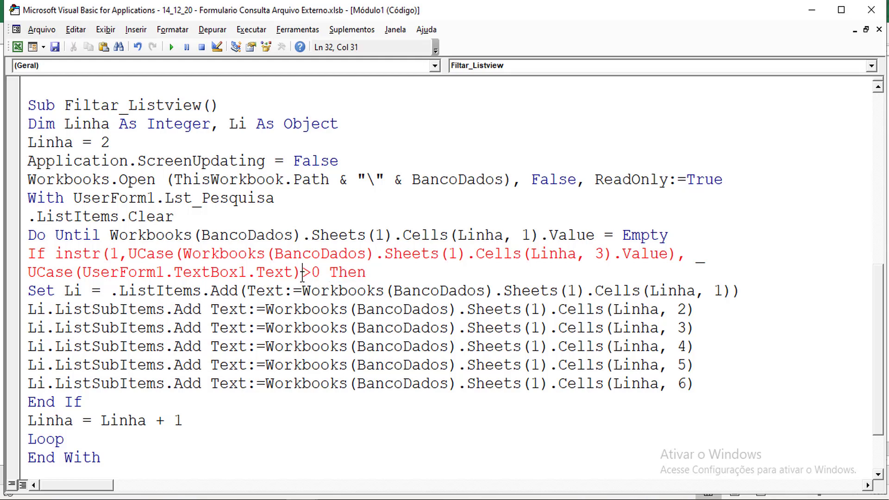
type(")")
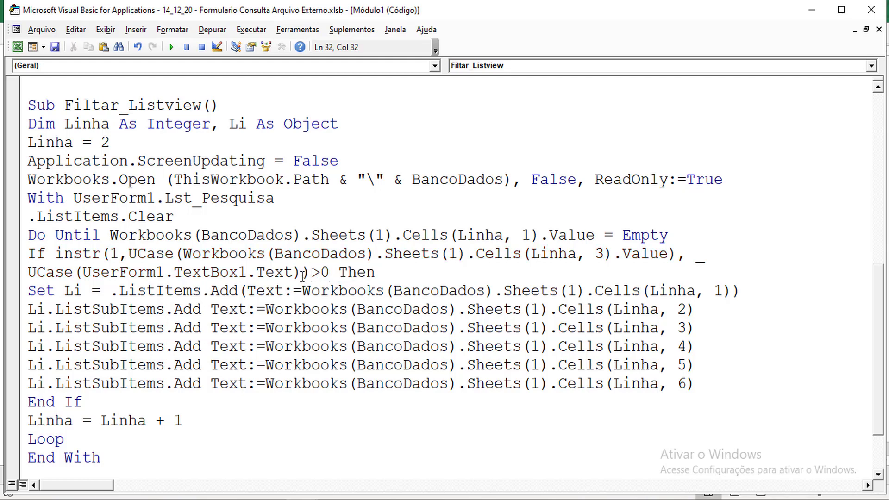
left_click(349, 330)
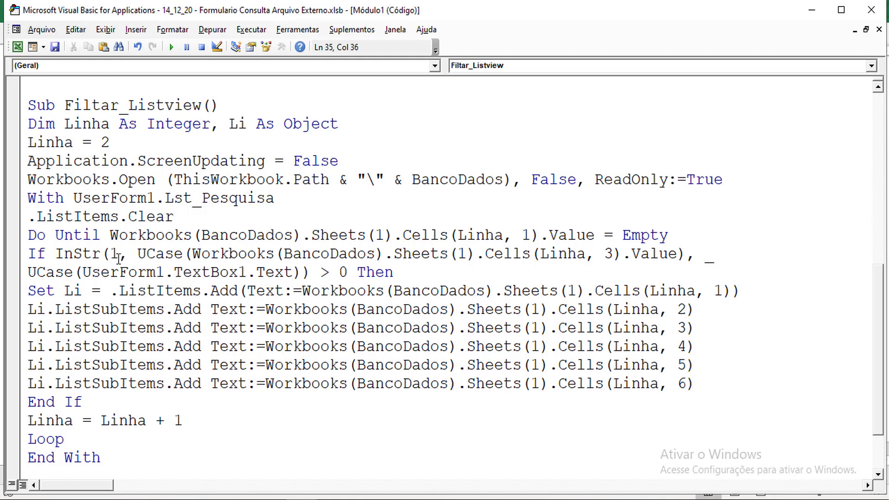
left_click_drag(301, 272, 312, 271)
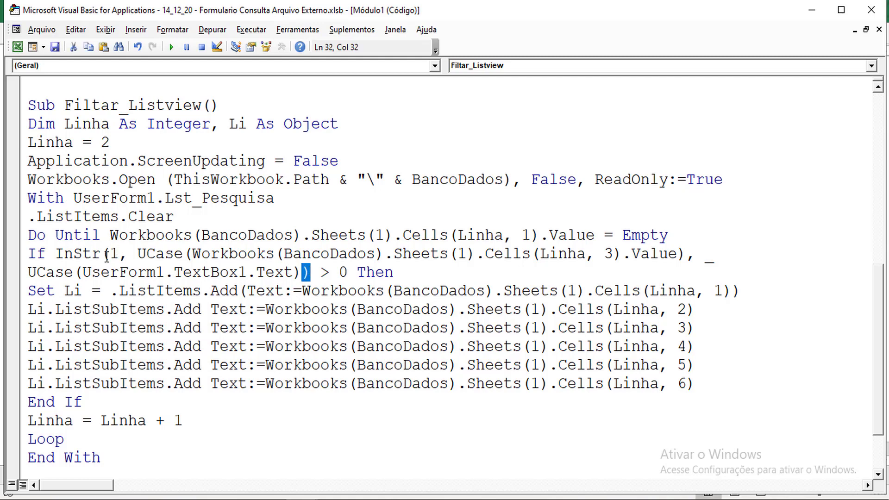
left_click_drag(110, 254, 60, 253)
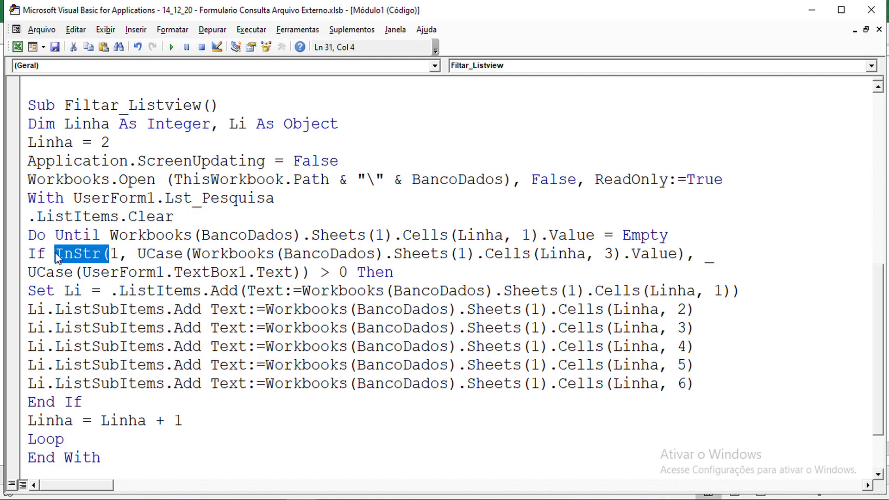
left_click(293, 346)
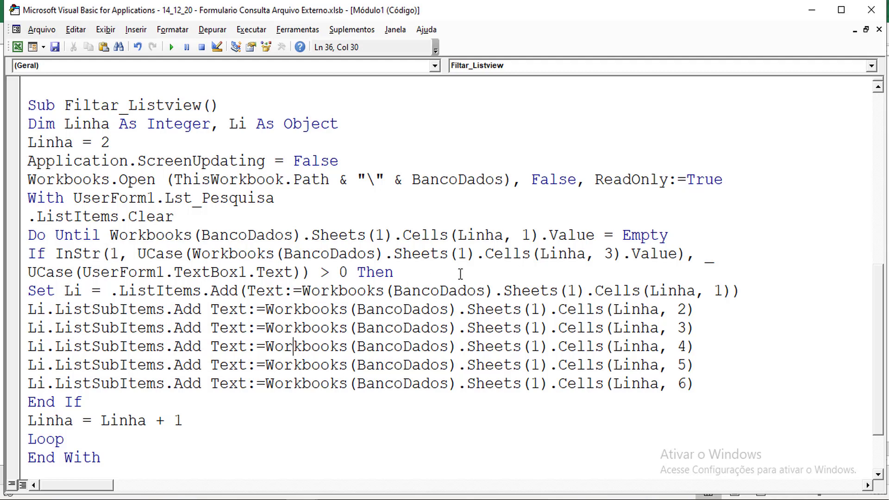
Highlight InStr's start 1, the column 3 text and TextBox1 search term, then return to Excel
left_click_drag(120, 254, 110, 253)
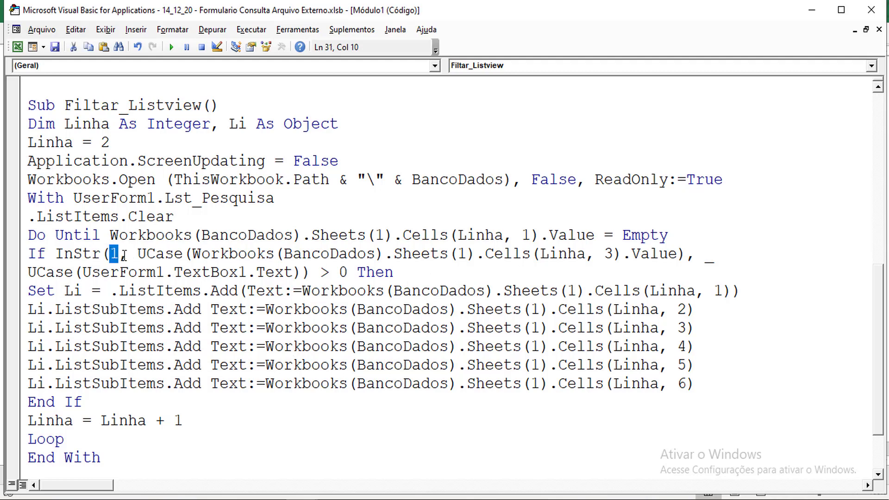
left_click_drag(137, 254, 625, 256)
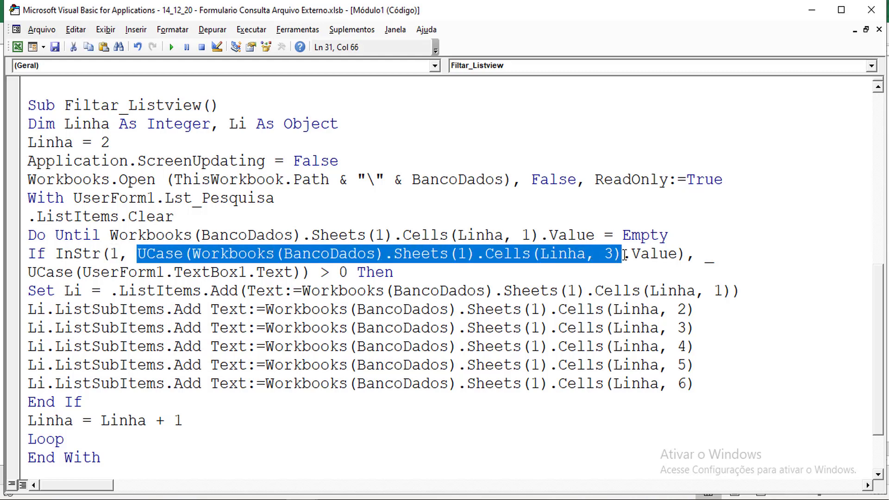
left_click_drag(624, 256, 685, 256)
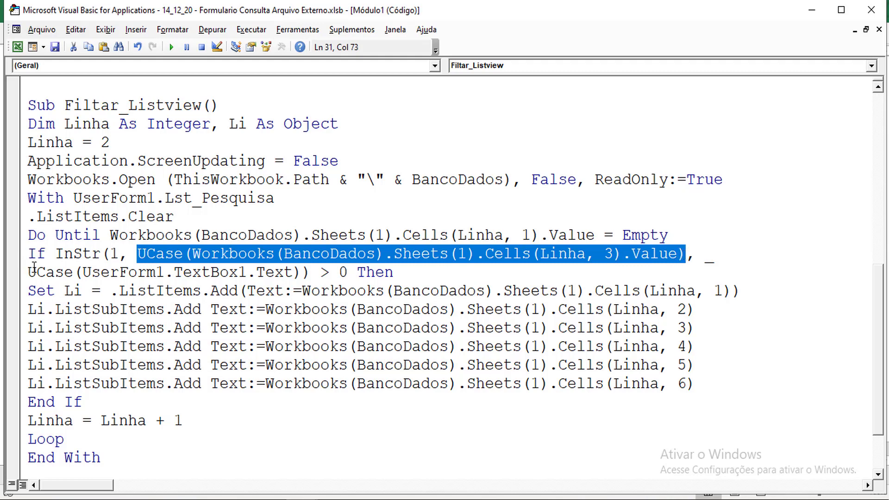
left_click_drag(32, 272, 341, 272)
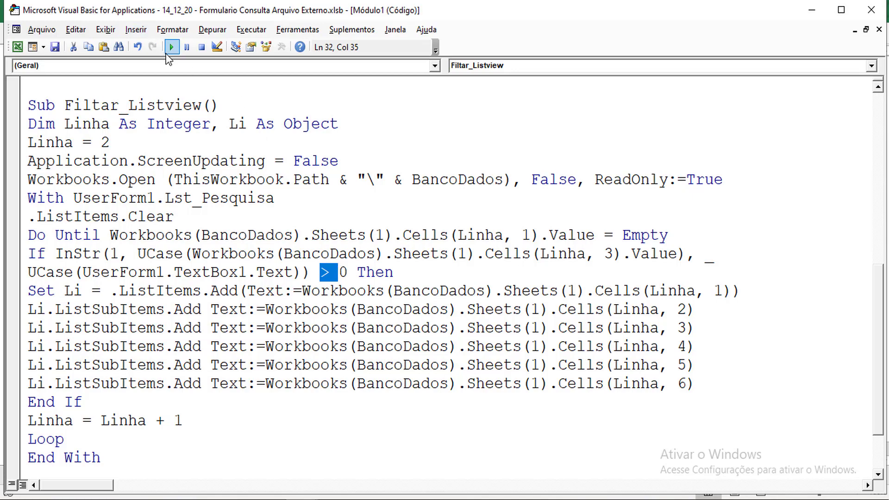
left_click(18, 47)
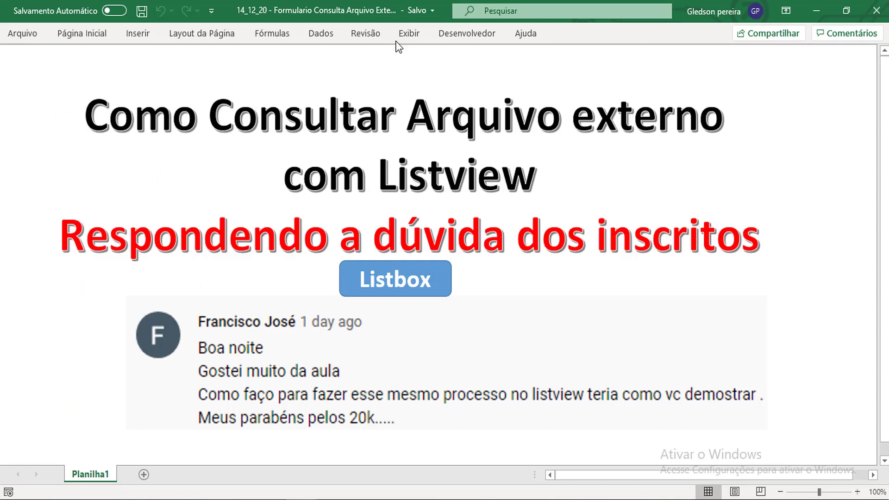
left_click(368, 35)
Draw a rounded rectangle shape beside the Listbox button
left_click(488, 35)
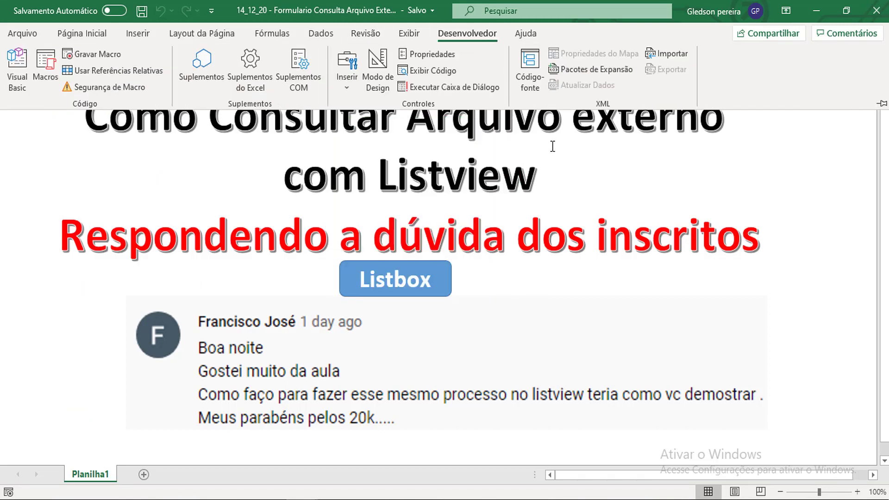
left_click(647, 308)
left_click(139, 34)
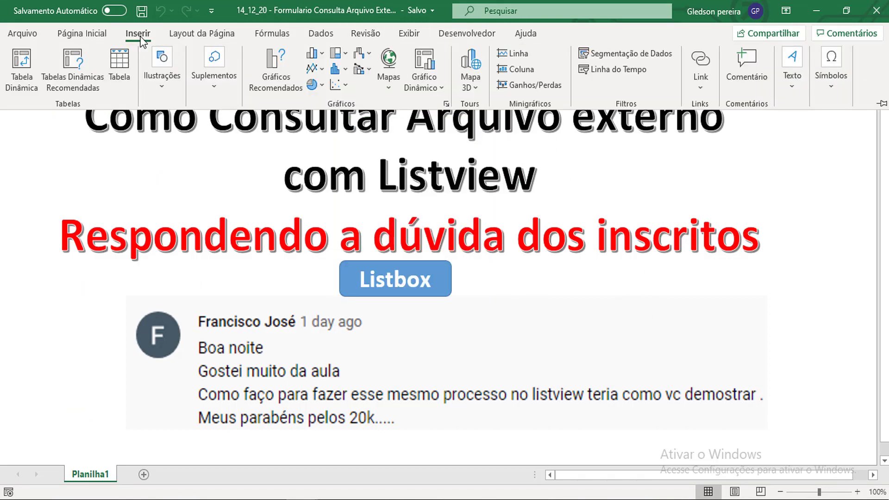
left_click(165, 80)
left_click(194, 140)
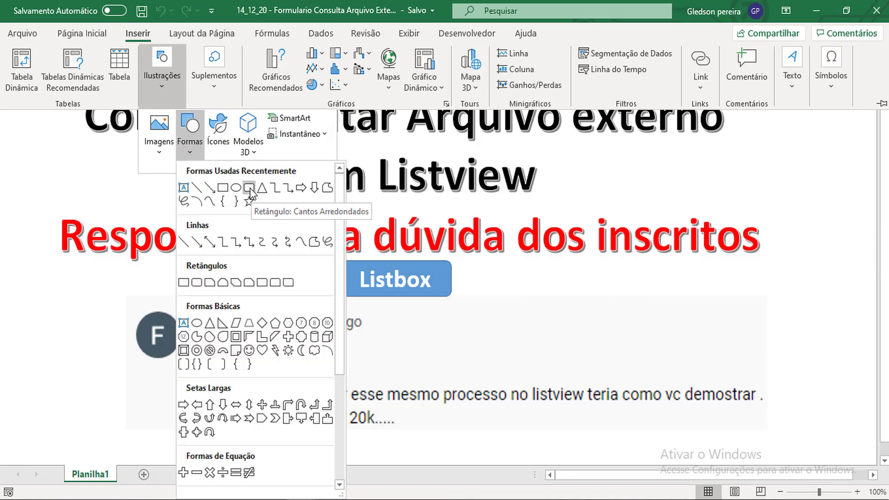
left_click(249, 187)
mouse_move(467, 262)
left_mouse_down()
mouse_move(533, 294)
mouse_move(576, 301)
left_mouse_up()
Open Assign Macro for the new shape, then close it without assigning anything
right_click(533, 285)
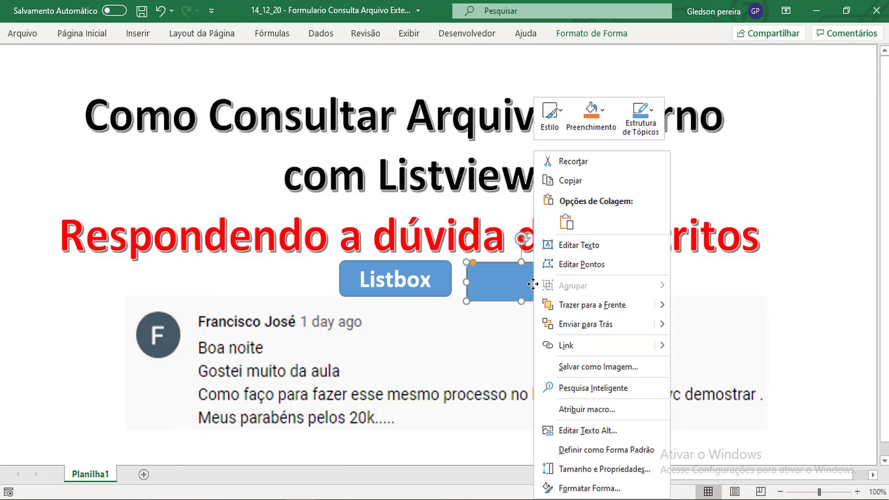
left_click(601, 404)
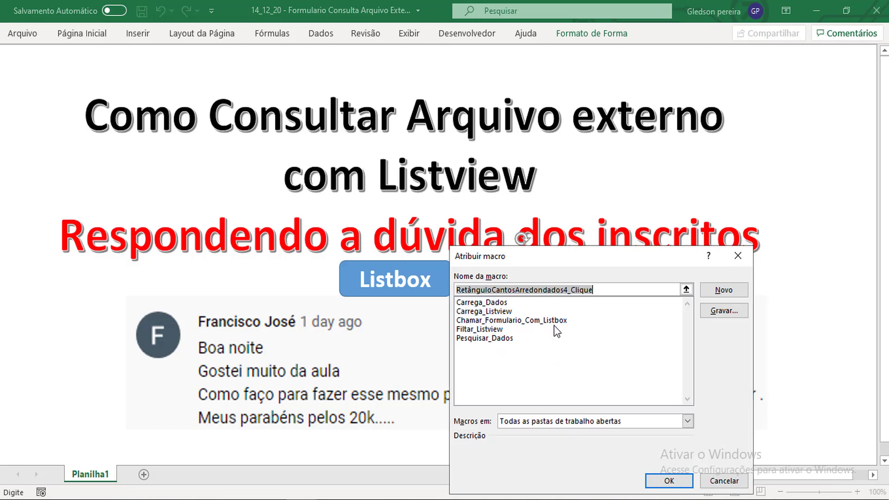
left_click(665, 291)
left_click(737, 256)
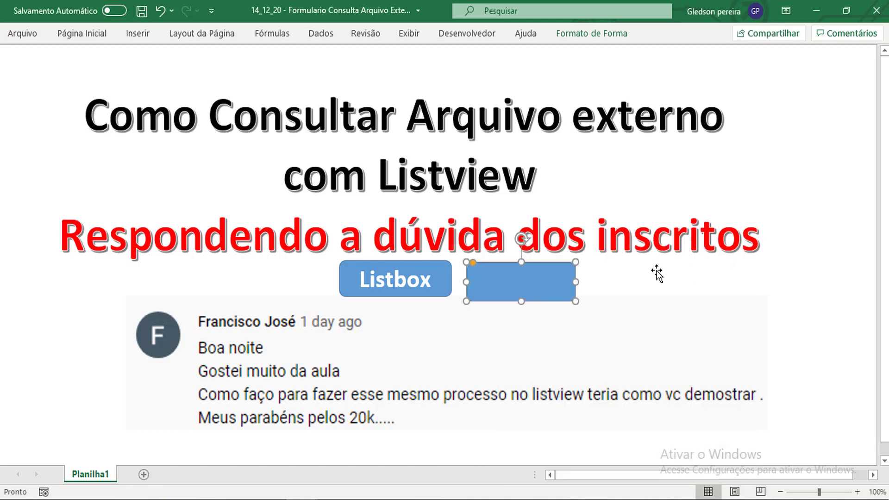
left_click(467, 33)
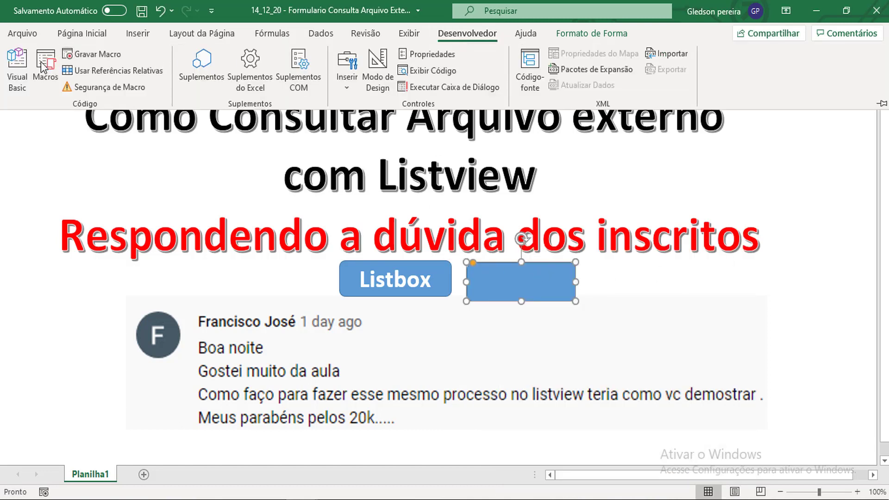
Add a new Sub Chamar_Listview header above Carrega_Listview in the VBA editor
left_click(20, 64)
scroll(128, 119, "up", 4)
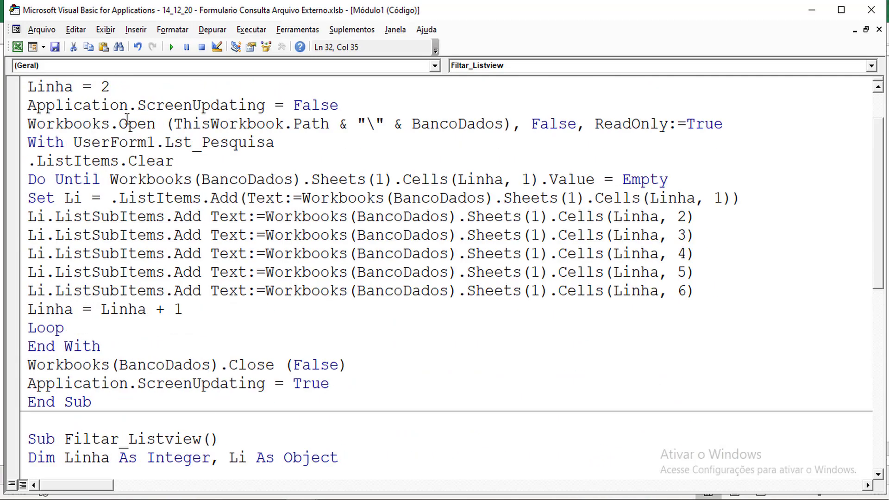
scroll(128, 119, "up", 1)
left_click(29, 107)
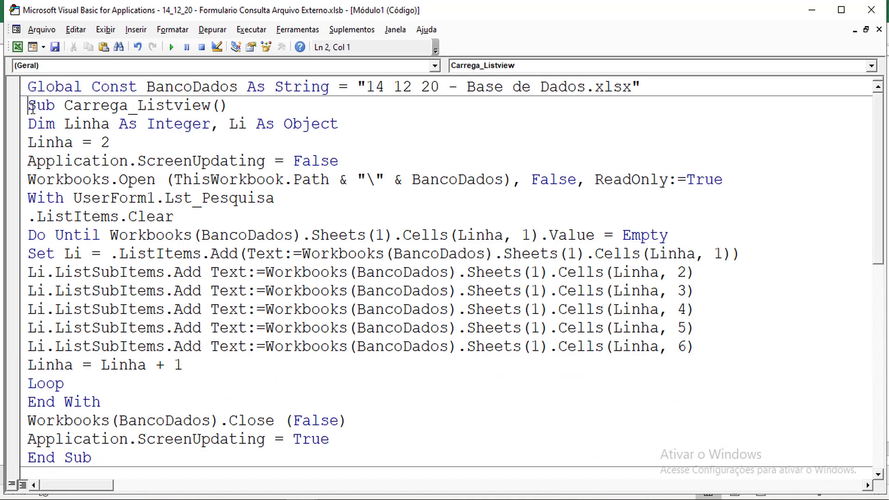
key("Return")
key("Return")
key("Return")
key("Up")
key("Up")
key("Up")
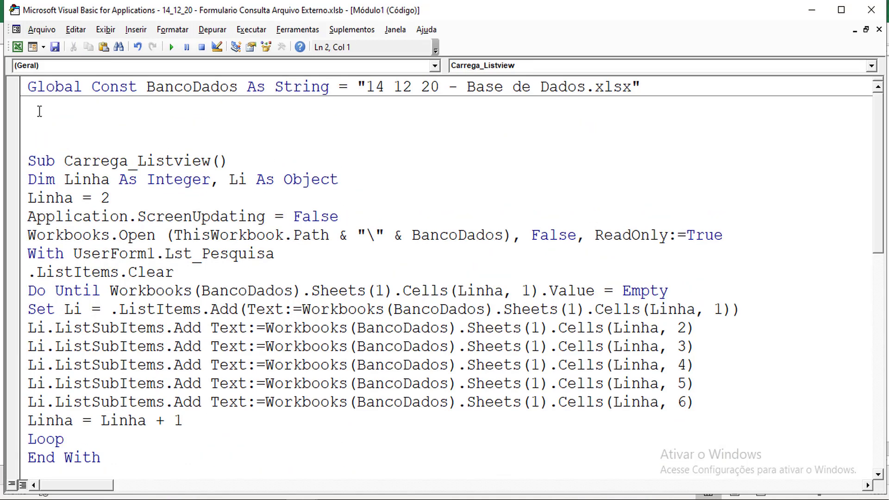
type("sub C")
type("hamar_")
type("Listview")
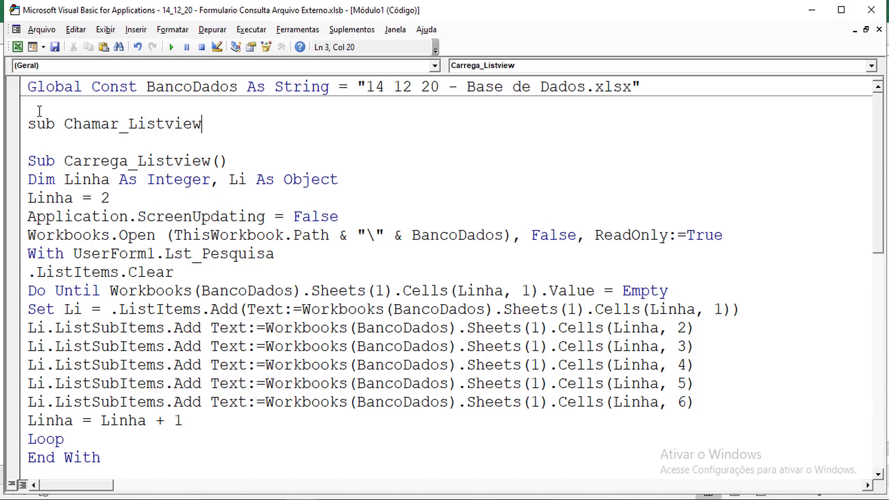
key("Return")
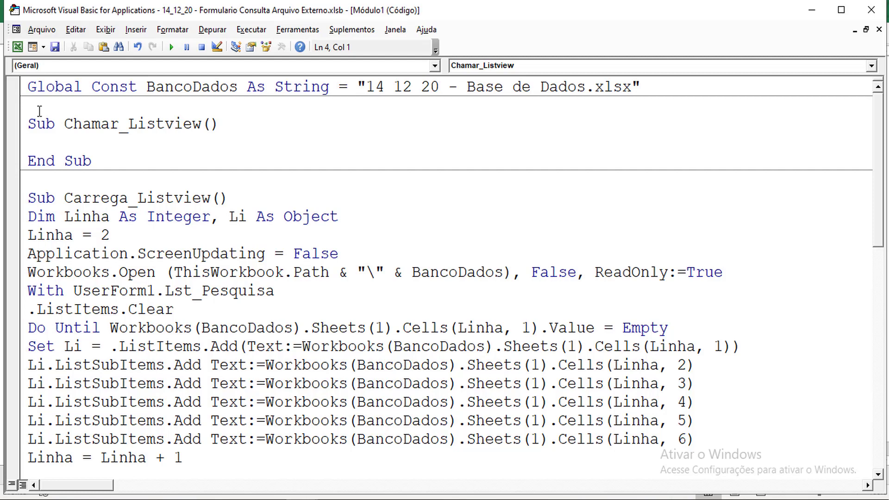
Write UserForm1.Show in Chamar_Listview's body, fixing the misspelled form name
type("usef")
key("BackSpace")
type("rfomr1")
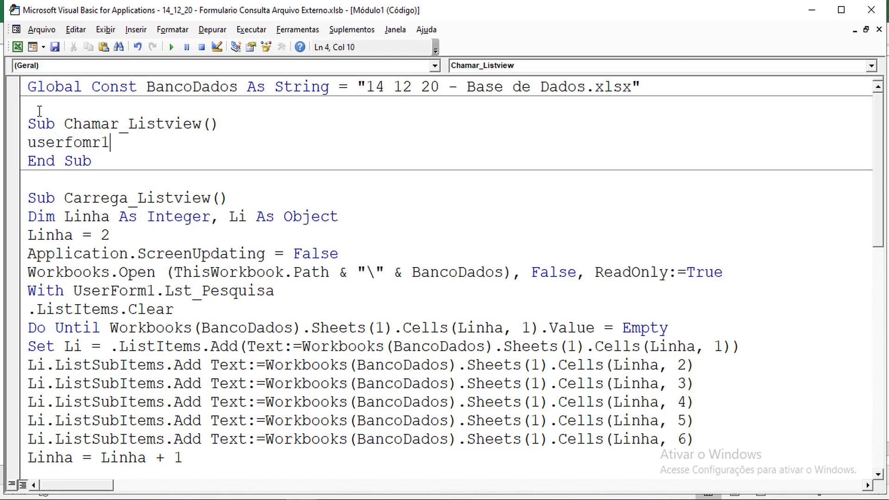
type(".show")
key("Left")
key("Left")
key("Left")
key("Left")
key("Left")
key("Left")
key("Left")
key("Delete")
key("Right")
type("m")
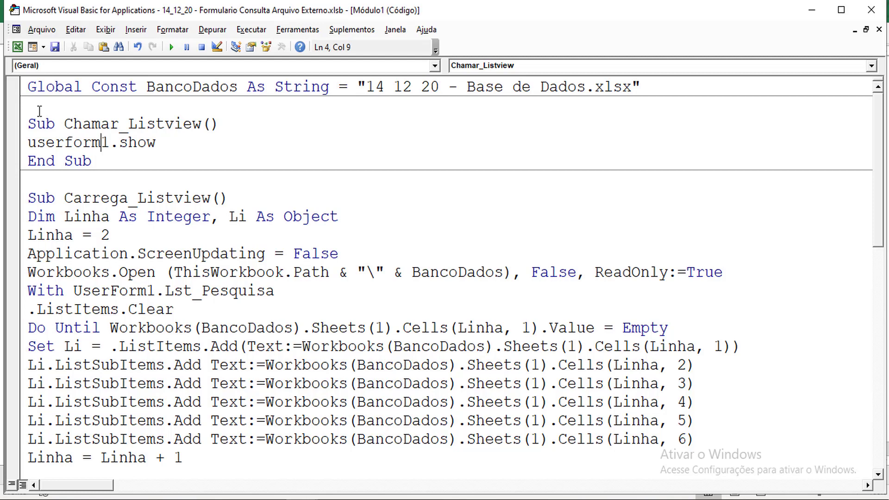
key("Right")
key("Right")
key("Right")
key("Right")
key("Right")
key("Right")
key("Return")
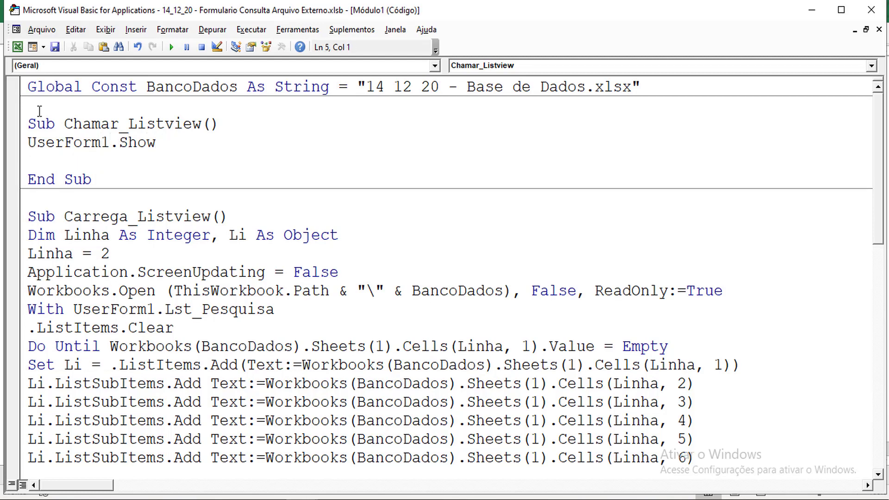
Back in Excel, assign the Chamar_Listview macro to the blue shape
left_click(17, 47)
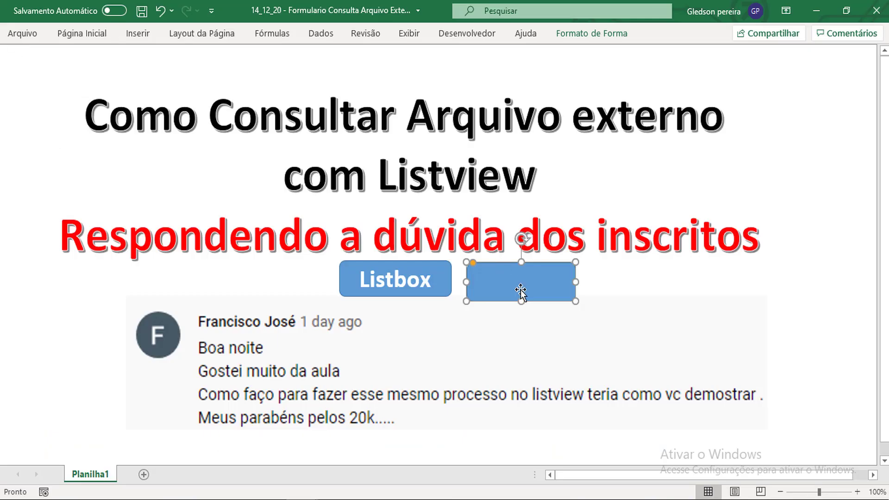
right_click(521, 291)
left_click(570, 410)
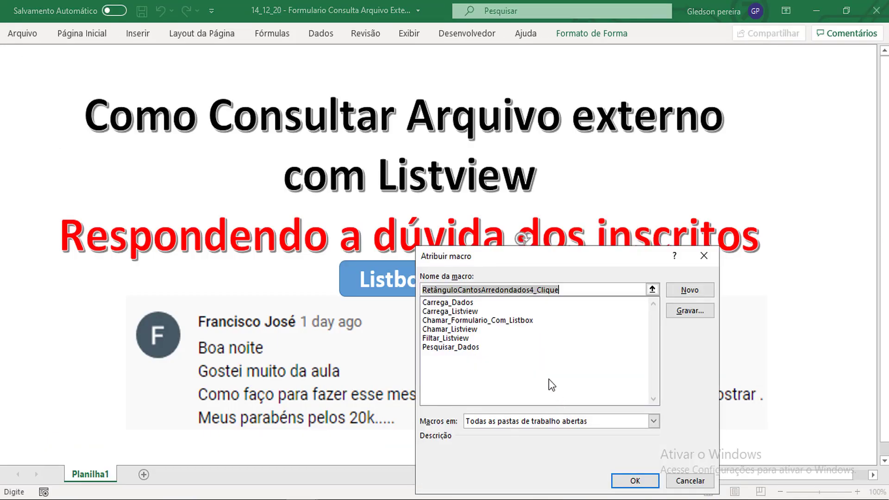
left_click(457, 331)
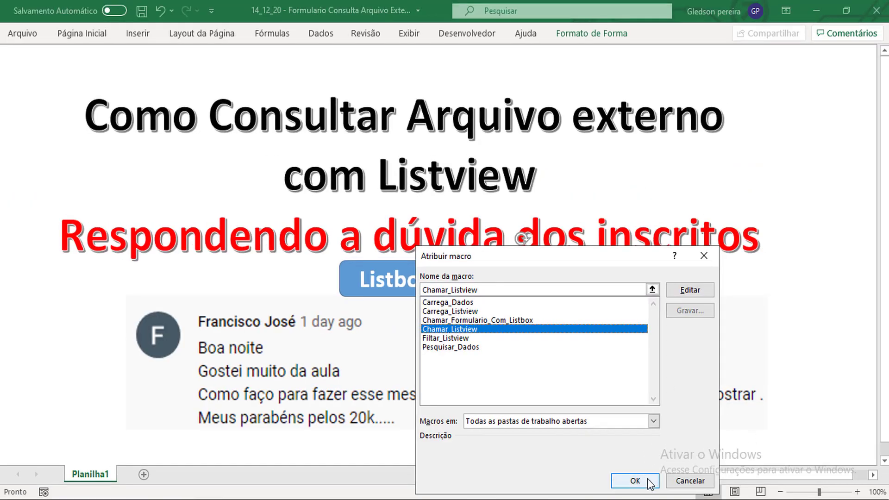
left_click(648, 480)
type("Lisv")
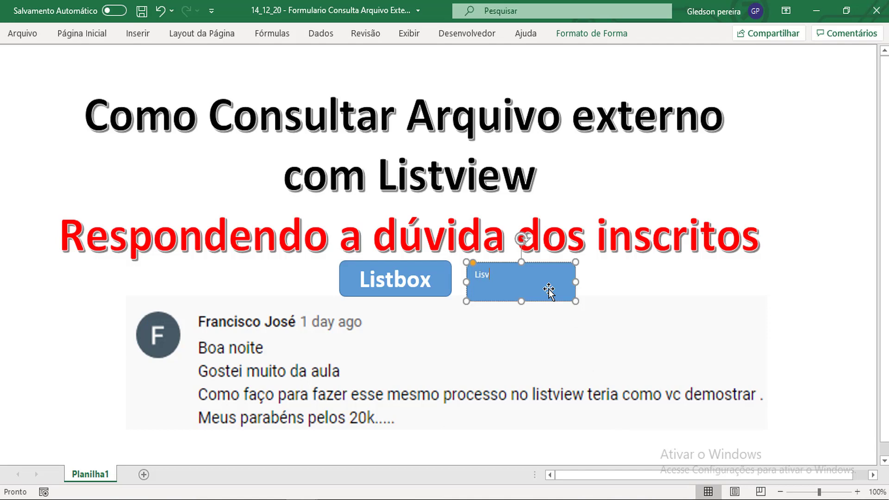
Type the shape's label, centre it horizontally and vertically, and make it bold at size 28
type("iew")
left_click(549, 290)
left_click(82, 33)
left_click(261, 81)
left_click(262, 61)
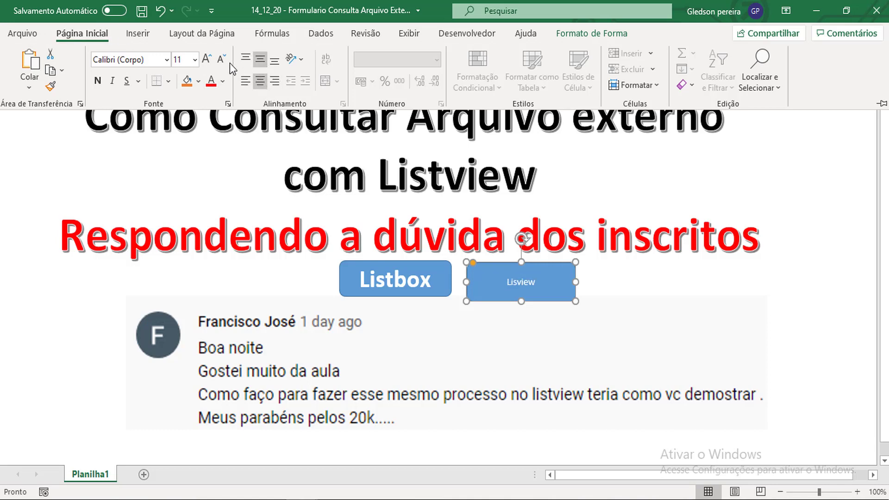
left_click(207, 59)
left_click(207, 59)
left_click(207, 60)
left_click(207, 59)
left_click(207, 60)
left_click(207, 59)
left_click(207, 59)
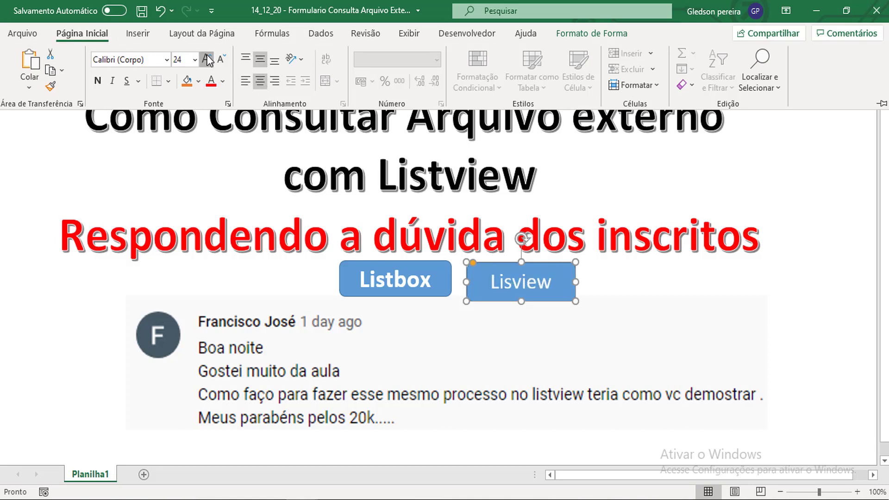
left_click(208, 60)
left_click(207, 60)
left_click(98, 81)
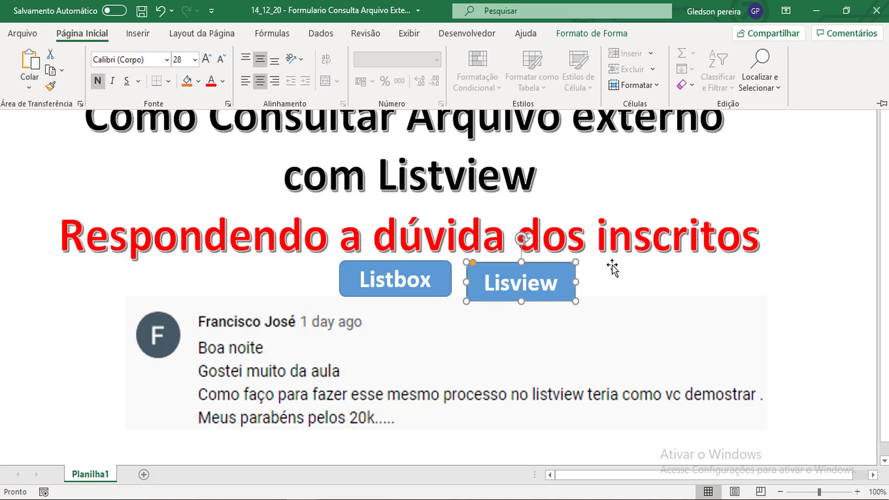
key("ctrl+F1")
left_click(798, 285)
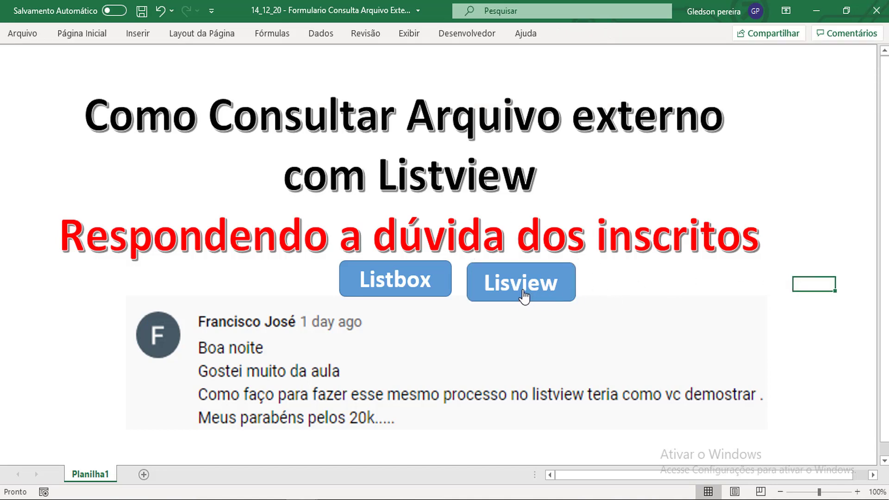
Correct the label from Lisview to Listview, then click the shape to open the search form
right_click(523, 285)
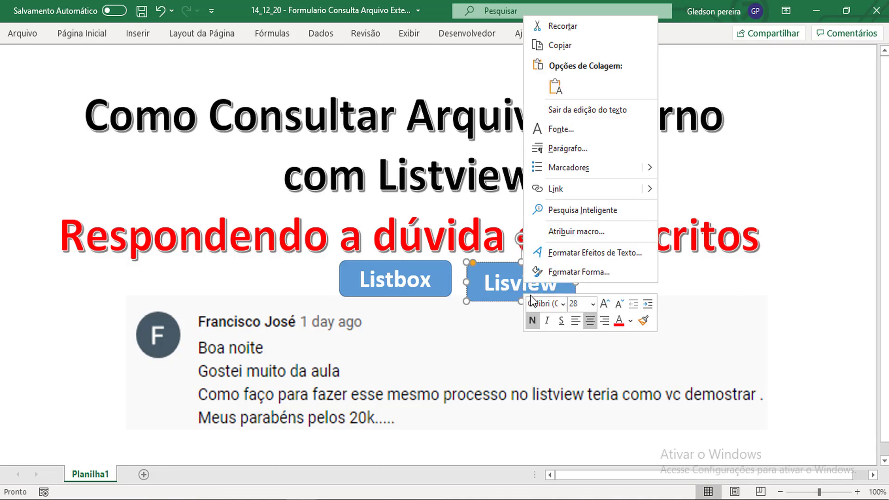
left_click(515, 288)
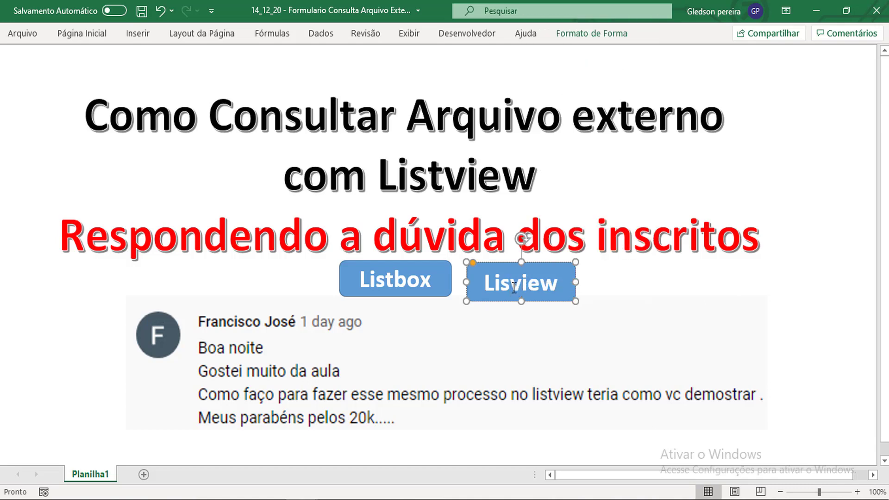
type("t")
left_click(814, 256)
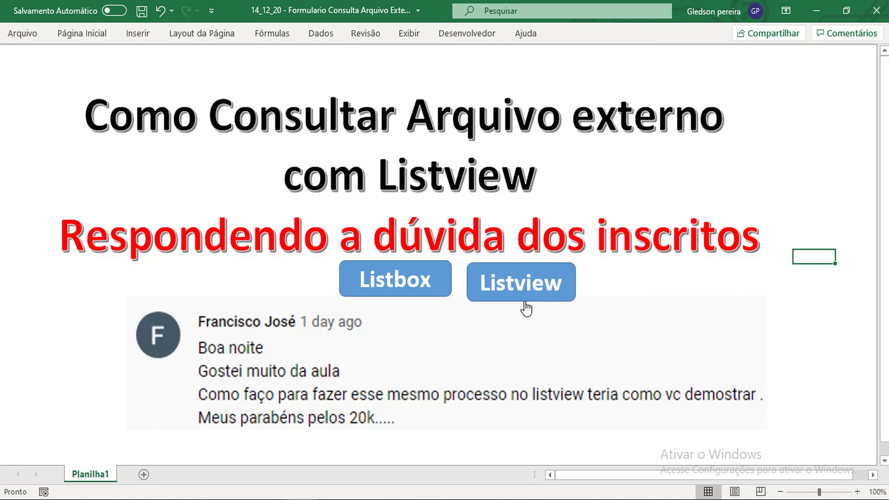
left_click(519, 293)
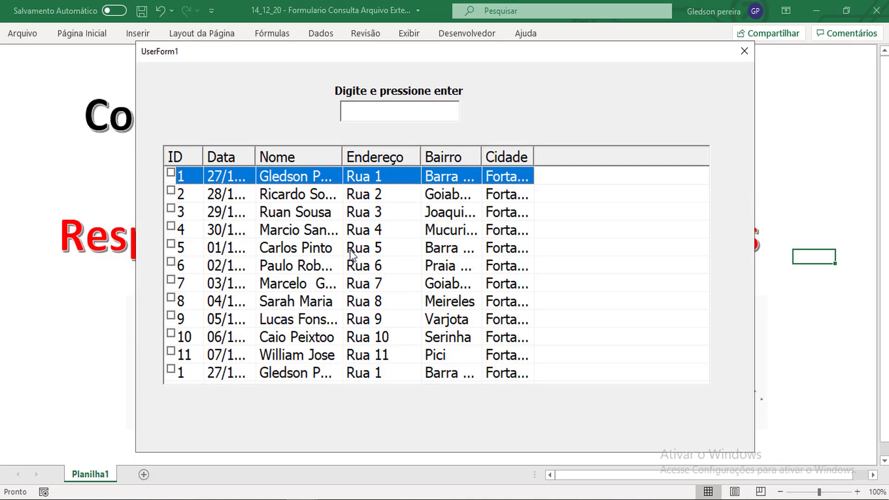
left_click_drag(342, 157, 393, 157)
left_click(389, 120)
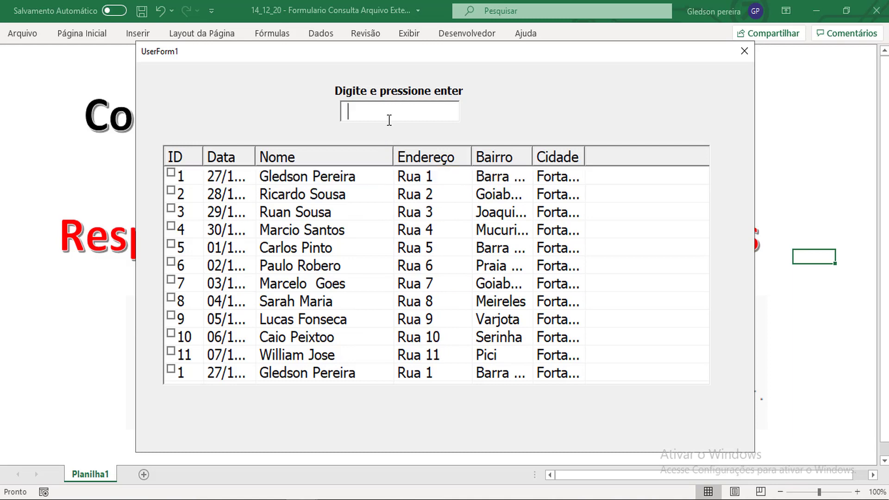
type("p")
type("e")
key("Return")
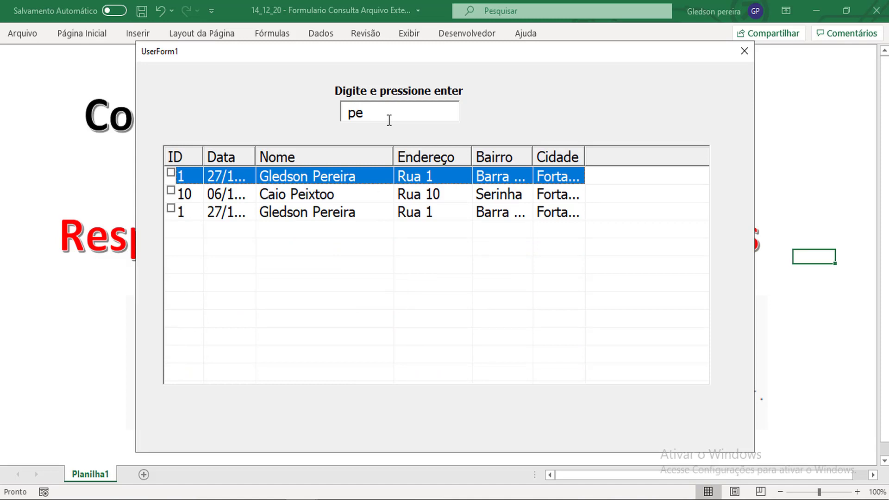
left_click_drag(349, 113, 366, 112)
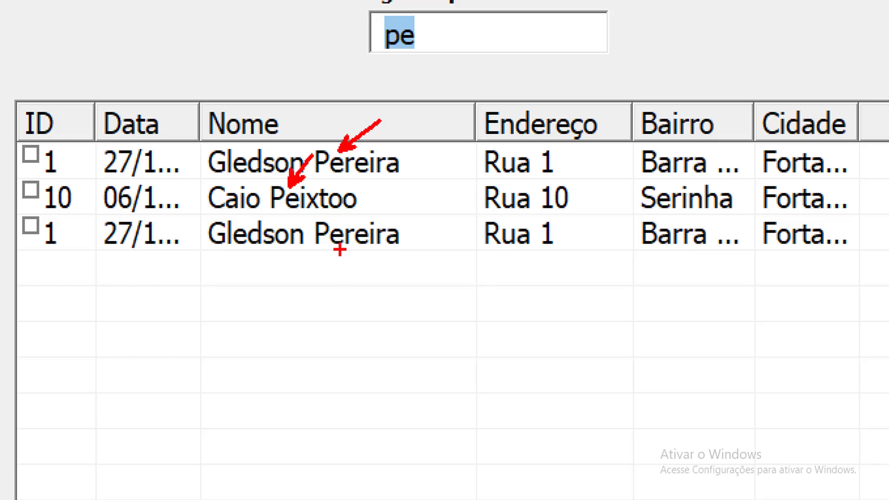
left_click_drag(337, 251, 373, 307)
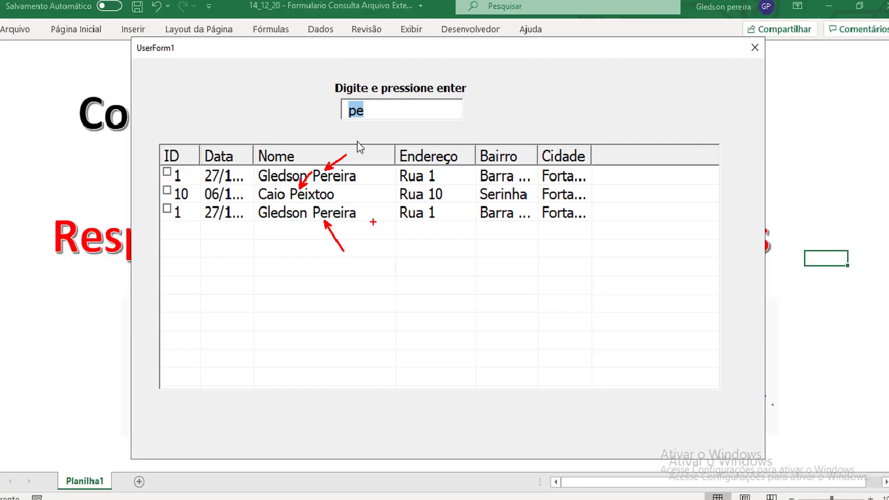
type("a")
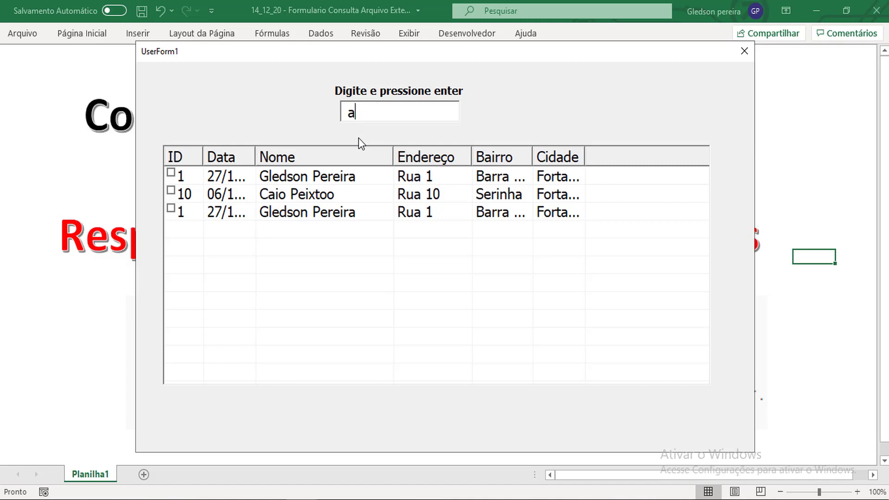
key("Return")
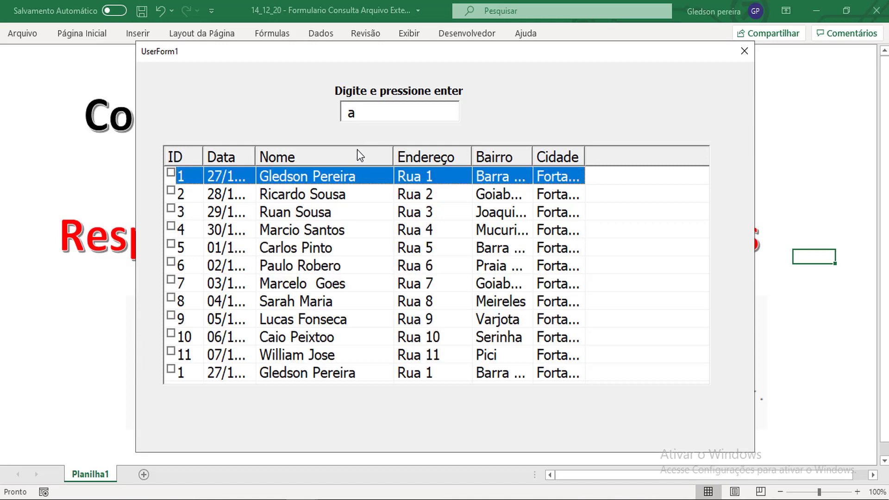
left_click_drag(360, 115, 346, 114)
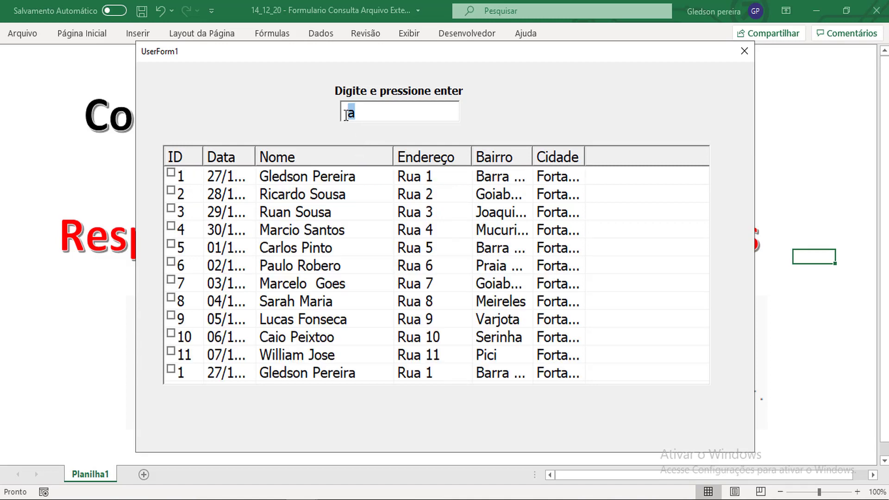
type("rob")
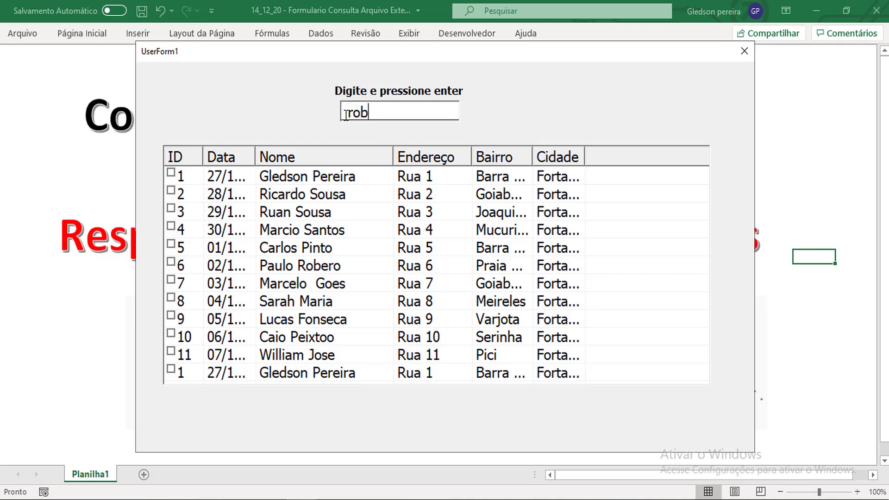
key("Return")
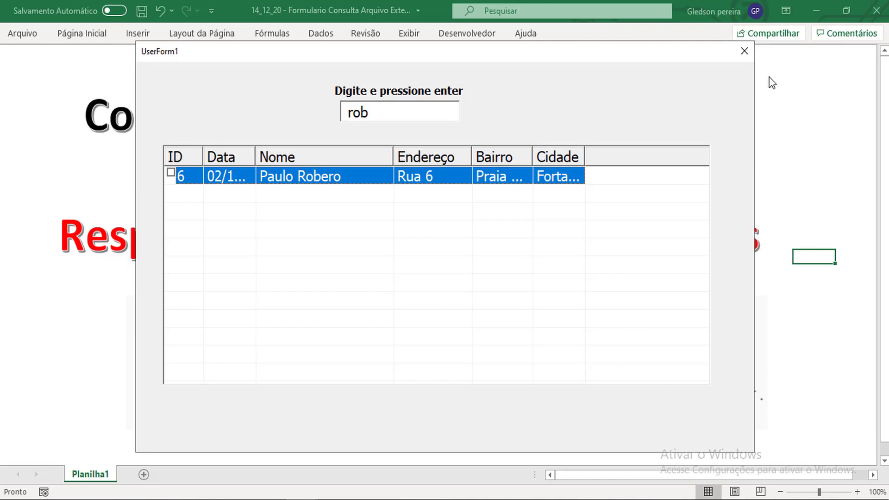
left_click(745, 51)
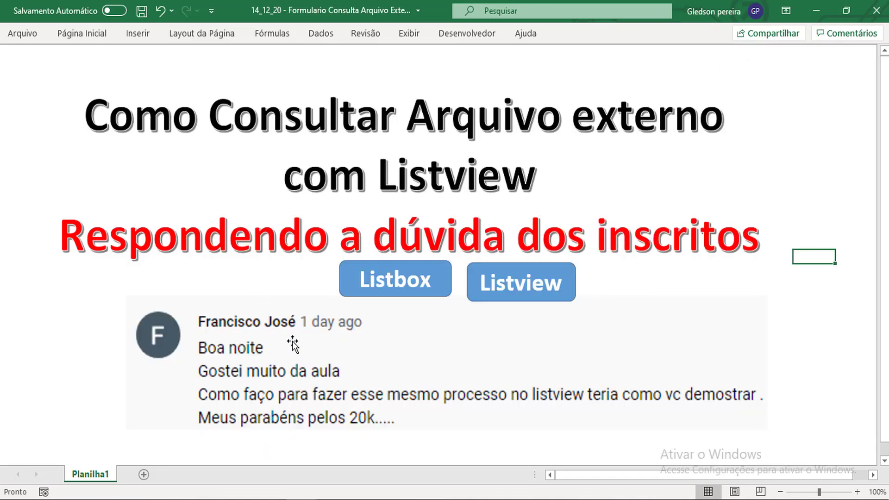